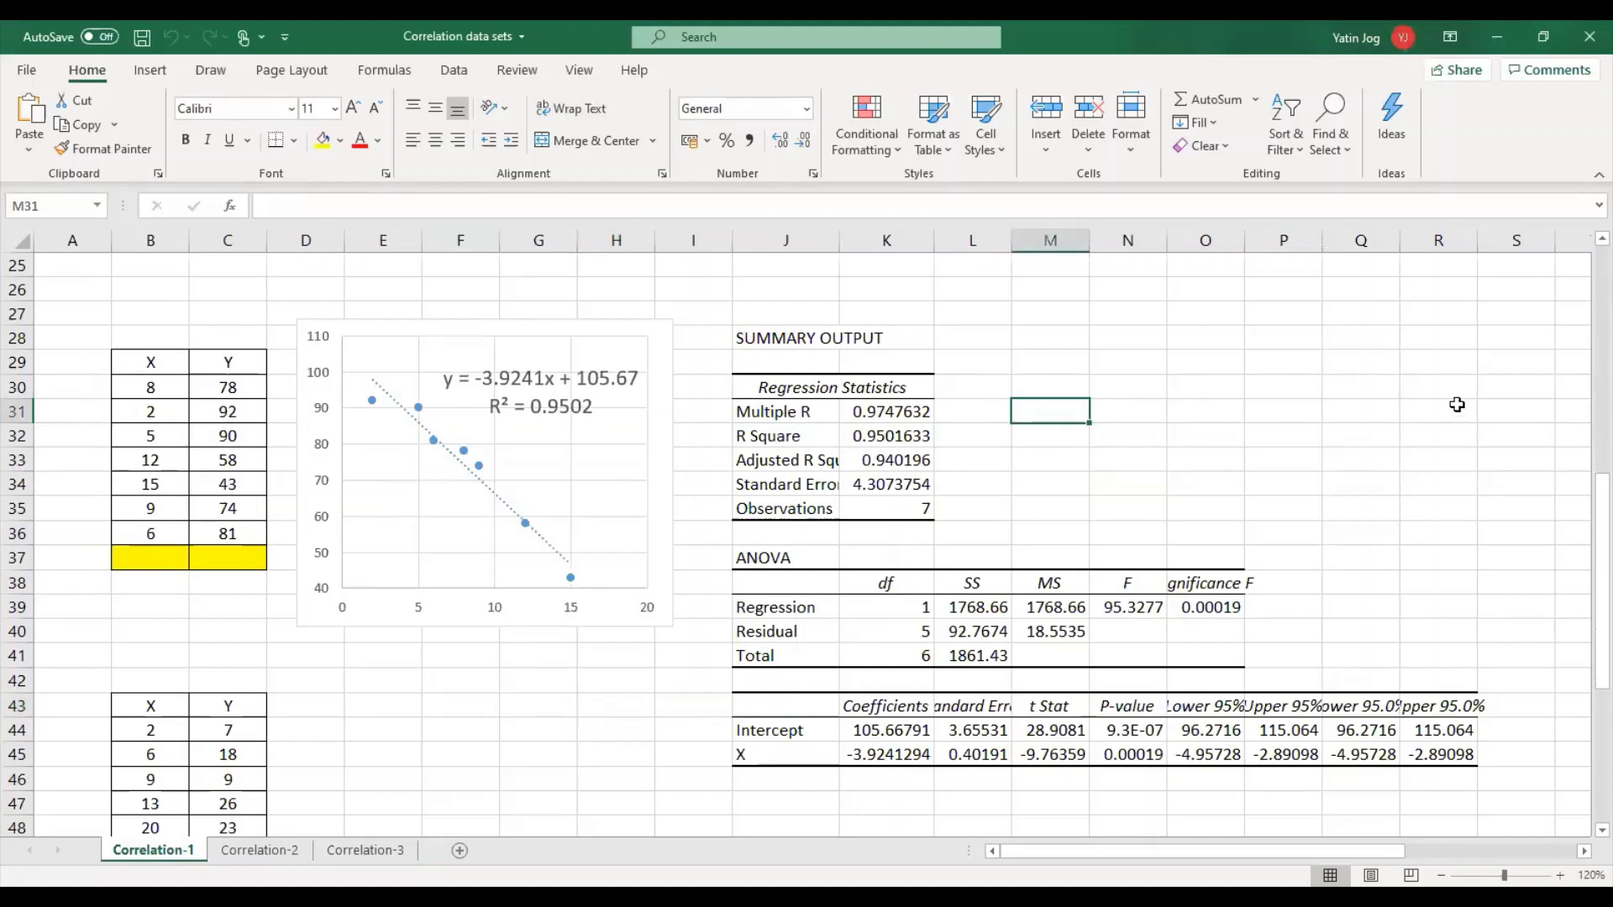
# Enter a CORREL formula in cell M31 for the X values in B30:B36 and the Y values in C30:C36.
pyautogui.write('=c')
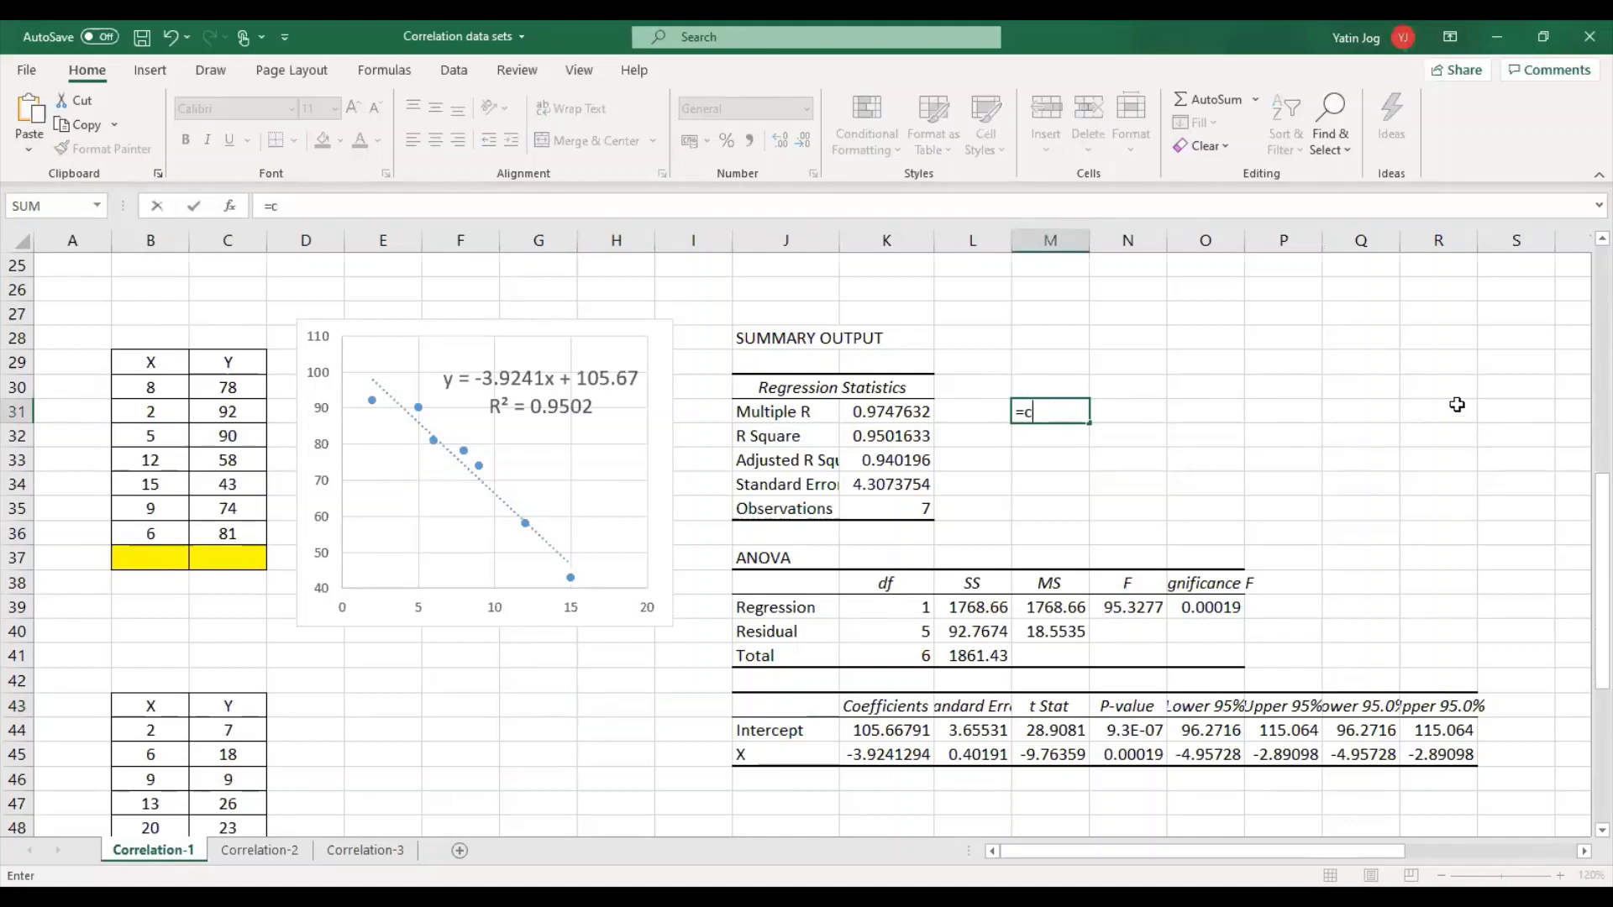
pyautogui.write('orrel(')
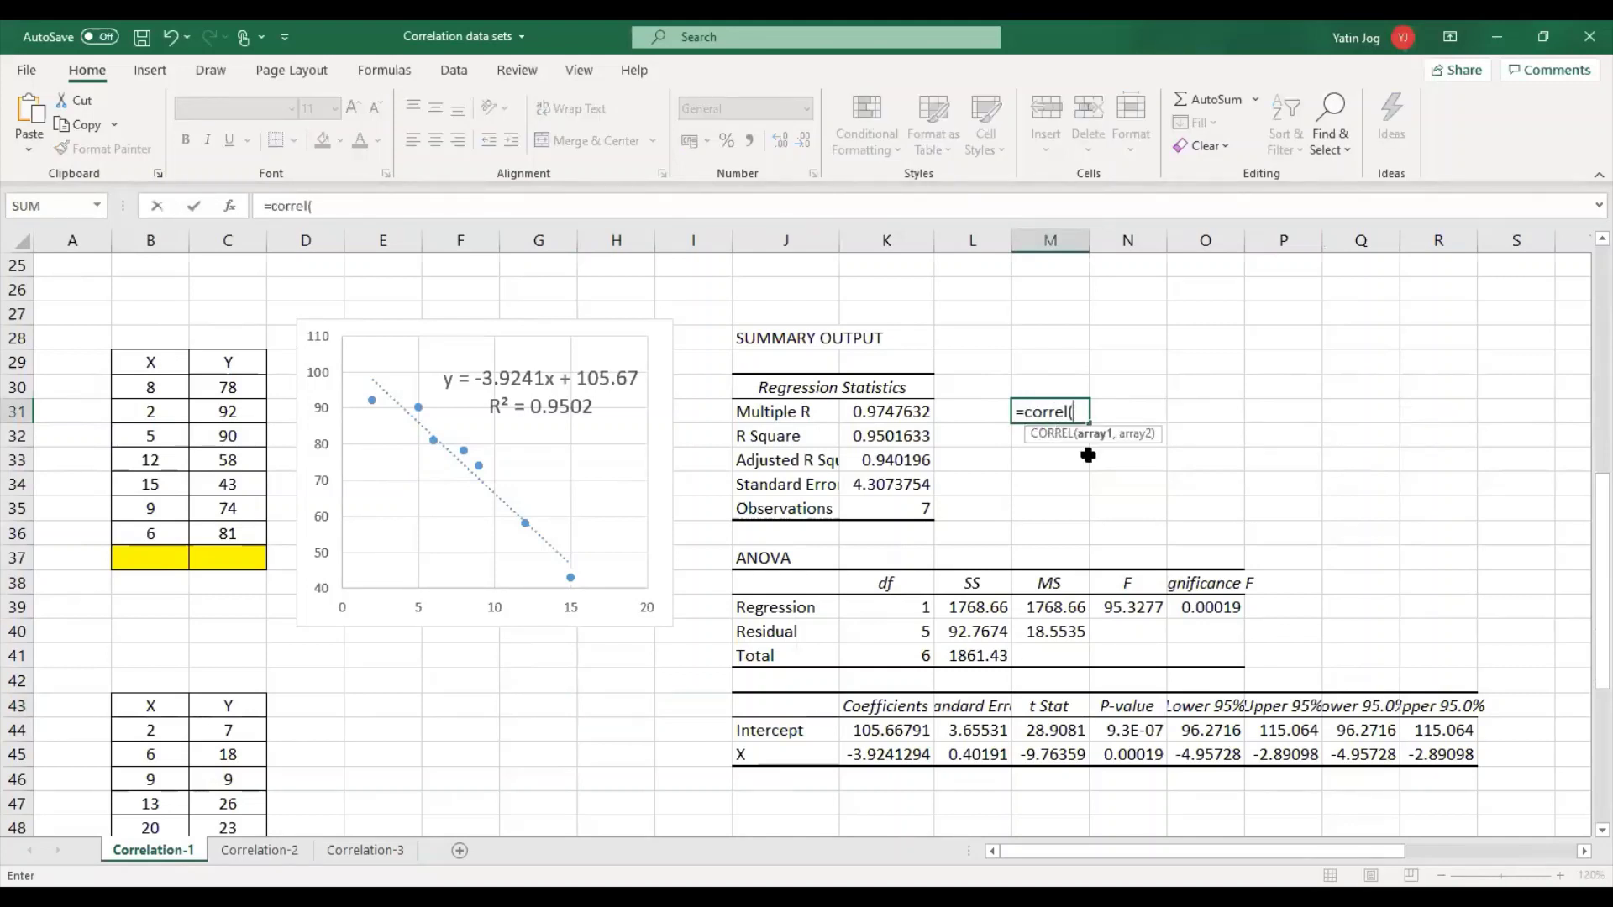
pyautogui.click(151, 383)
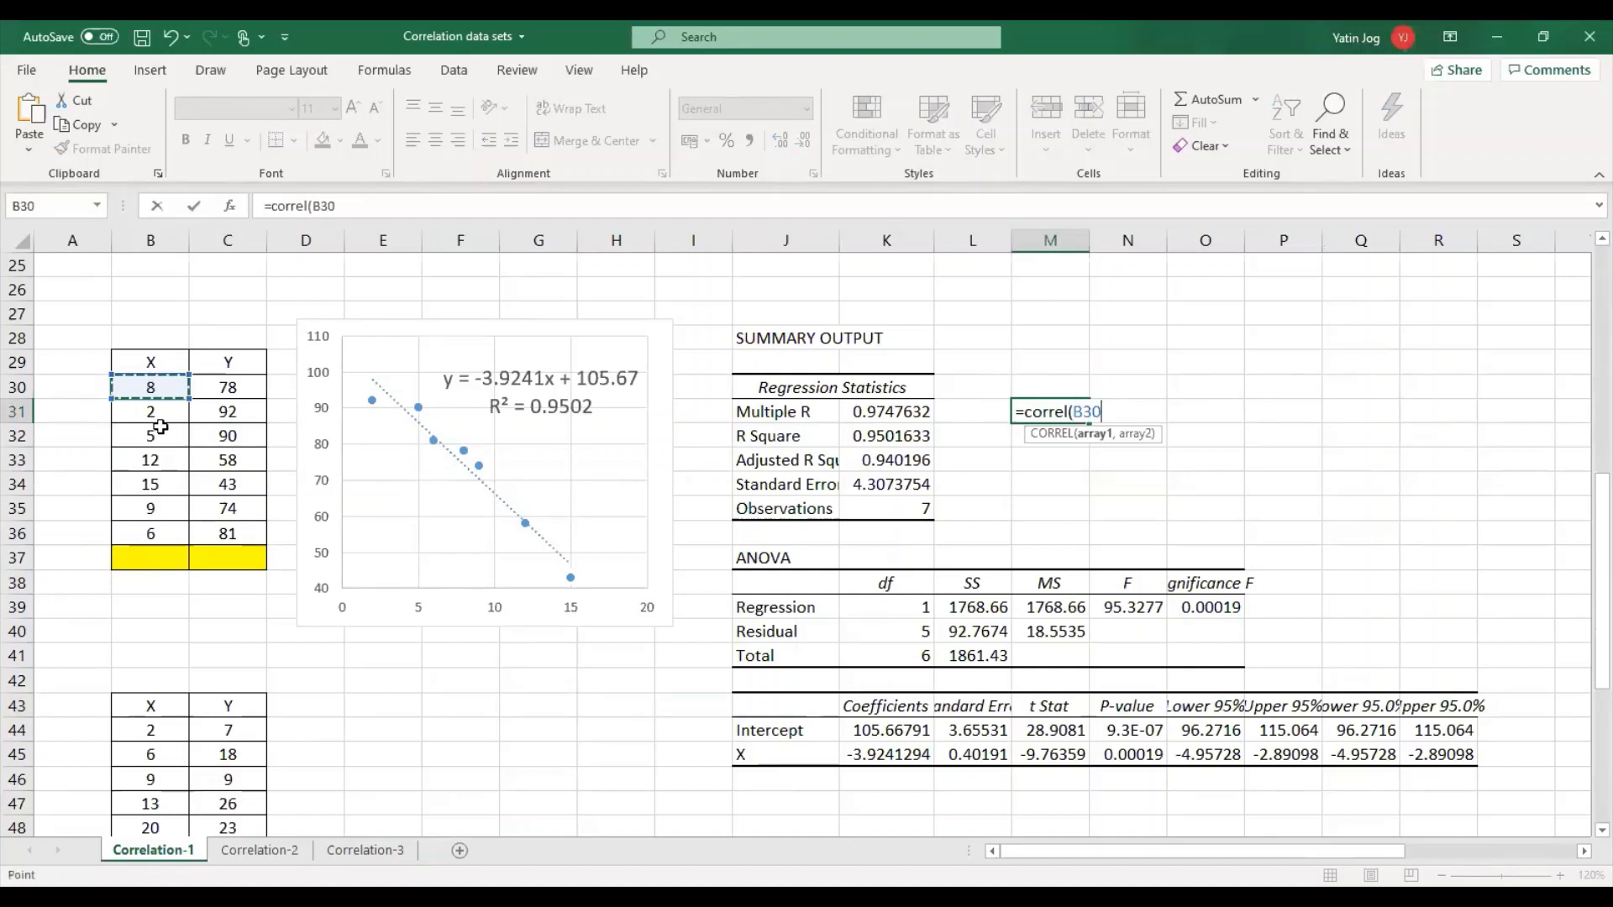
pyautogui.keyDown('shift'); pyautogui.click(159, 533); pyautogui.keyUp('shift')
pyautogui.write(',')
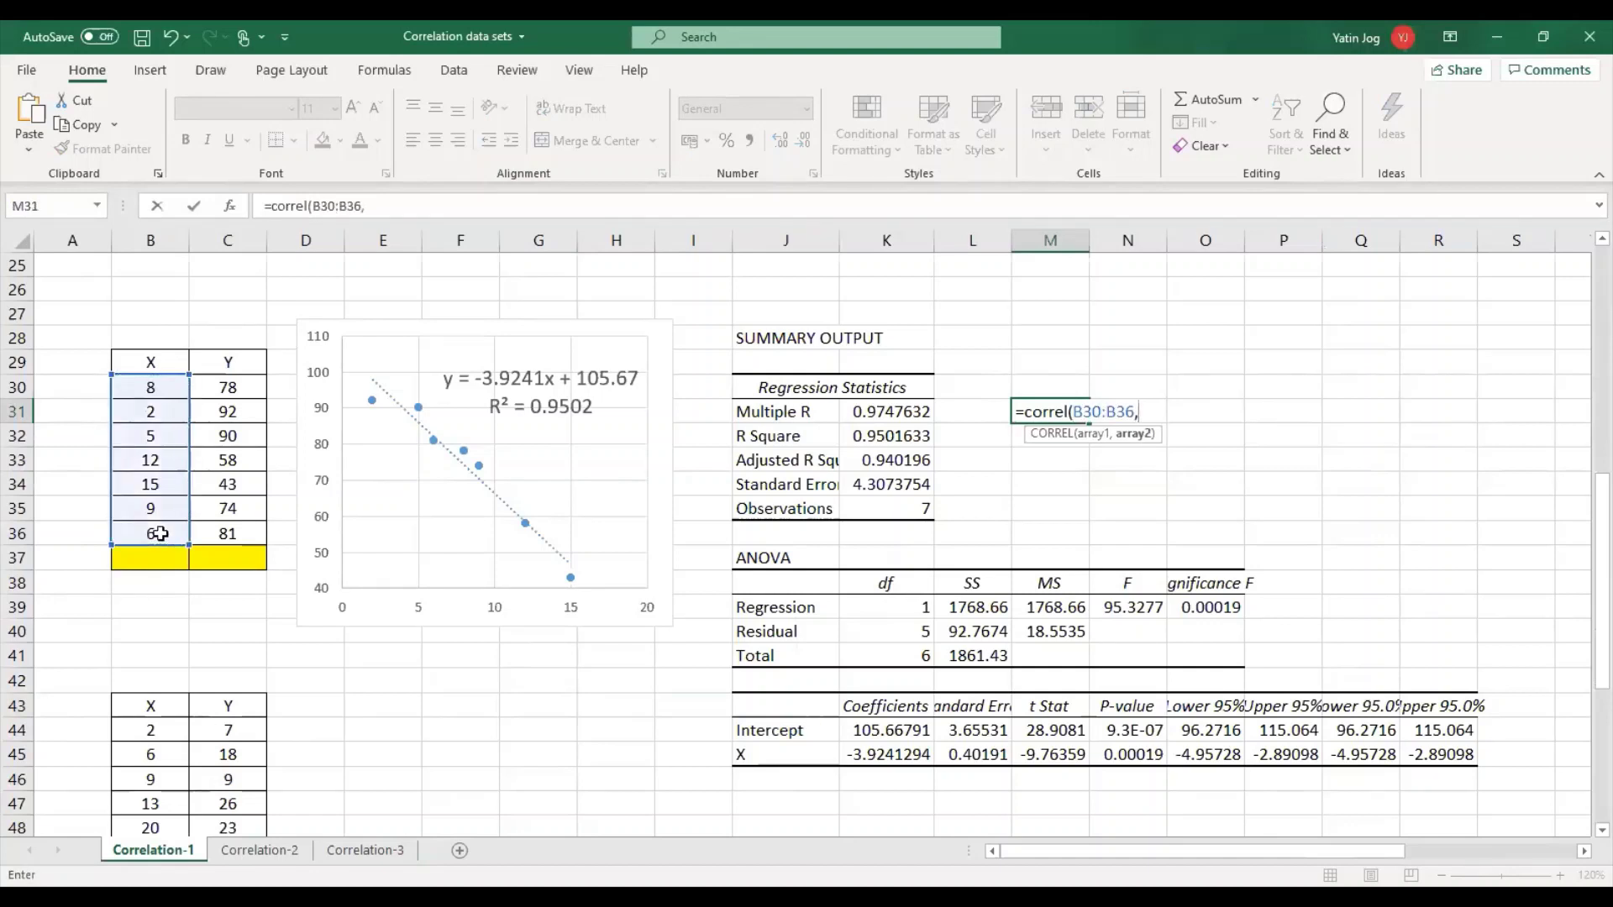
pyautogui.click(227, 394)
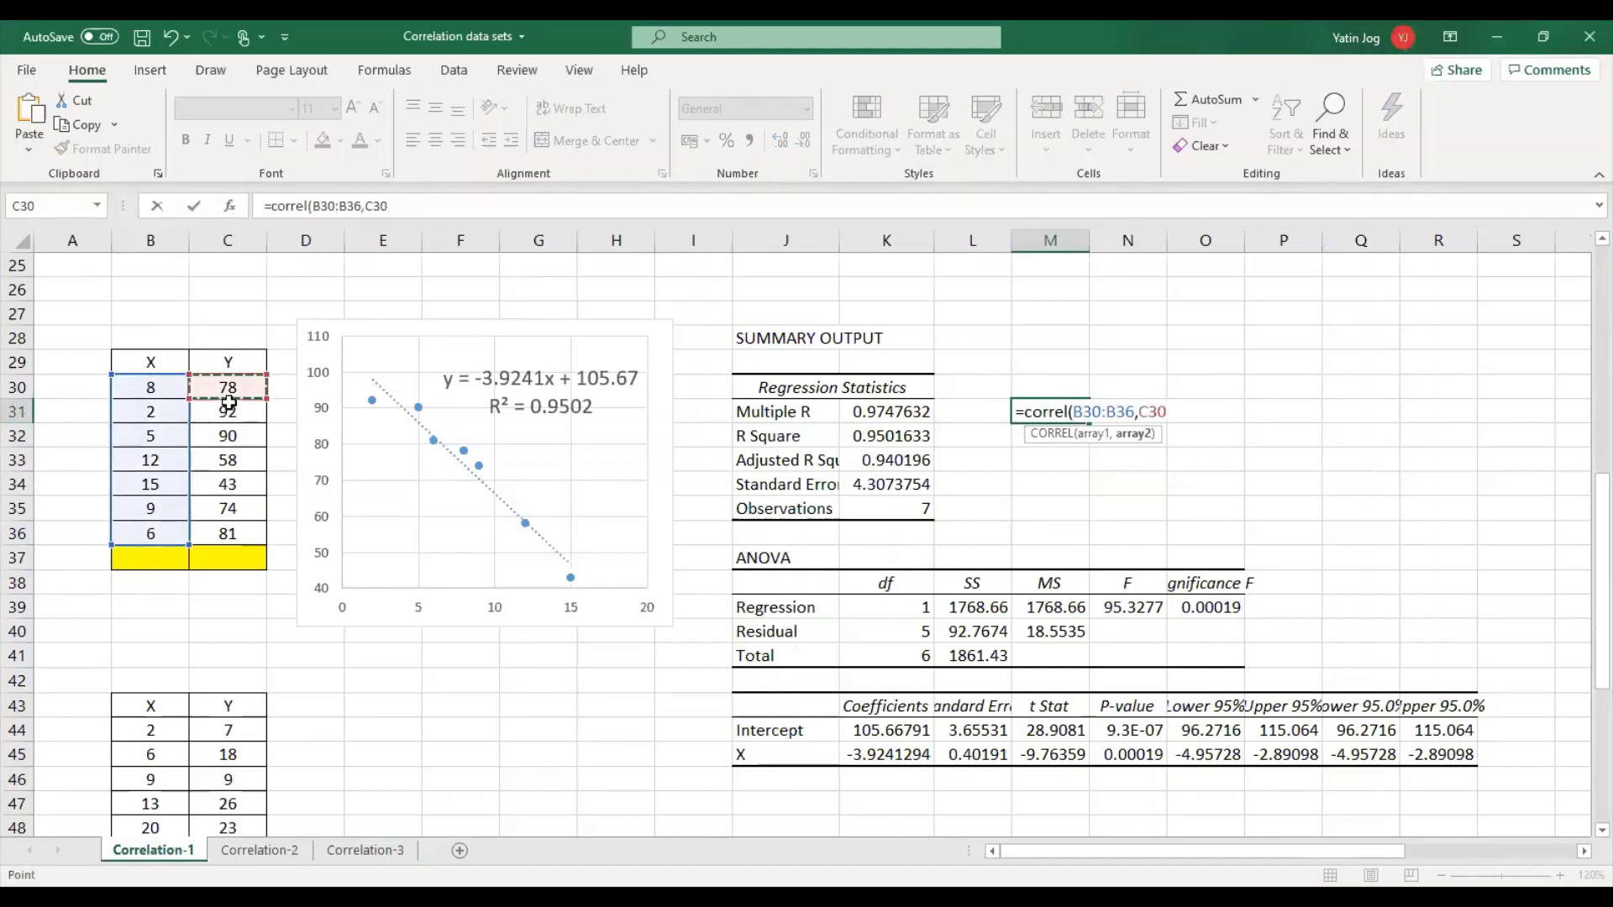
pyautogui.keyDown('shift'); pyautogui.click(223, 534); pyautogui.keyUp('shift')
pyautogui.write(')')
pyautogui.press('Return')
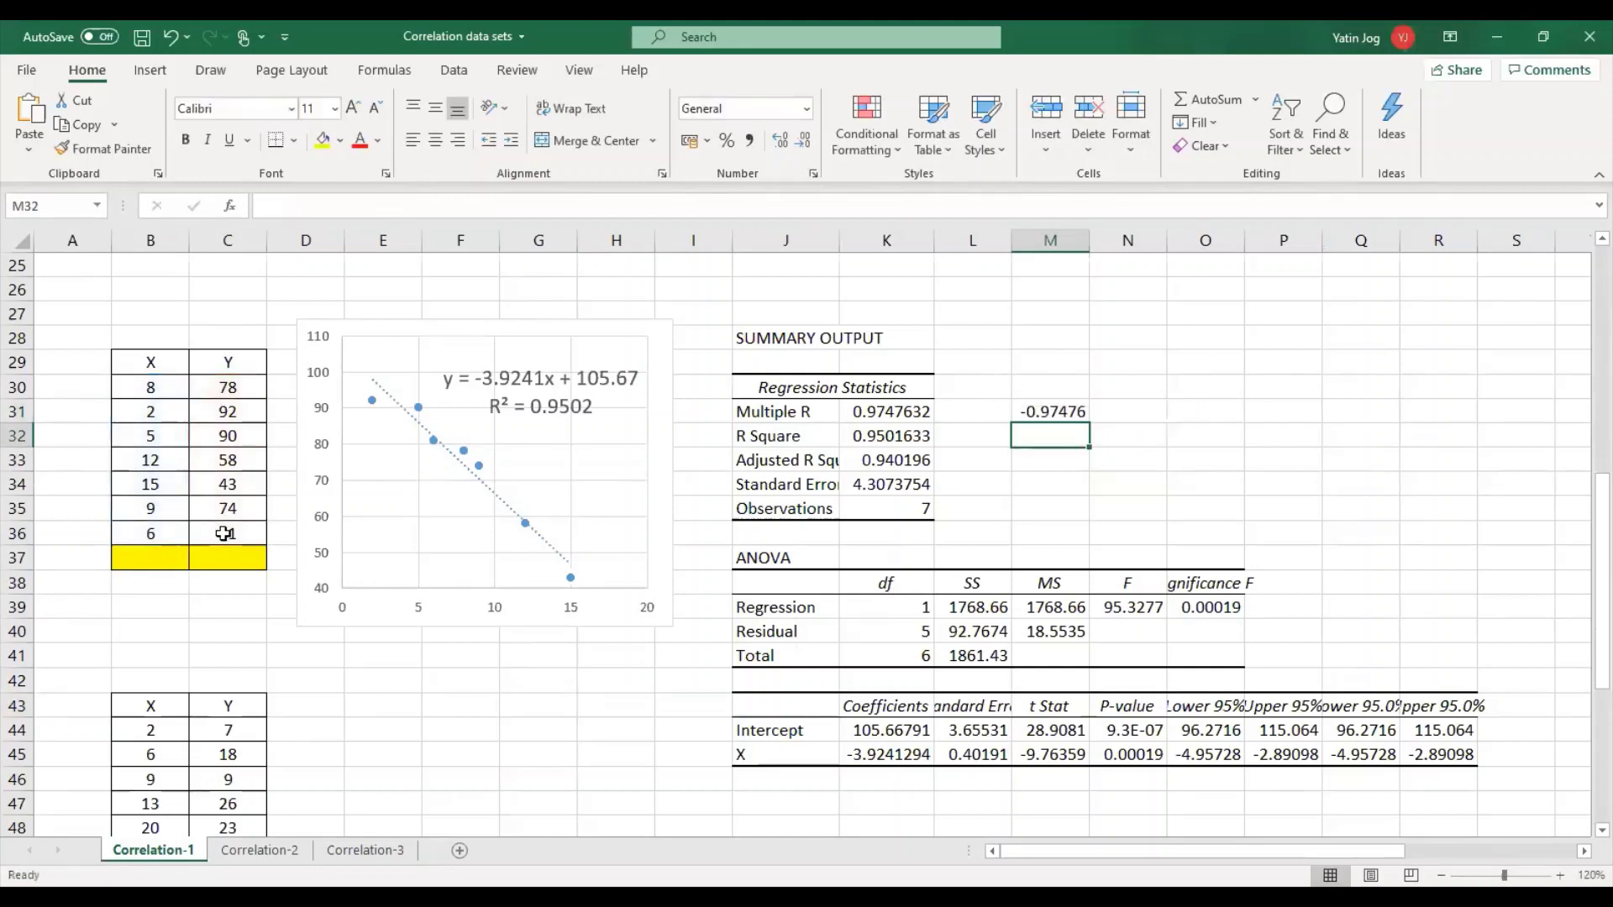
# Compare the CORREL result in M31 with the Multiple R value in the regression summary and with the X and Y data.
pyautogui.click(1072, 410)
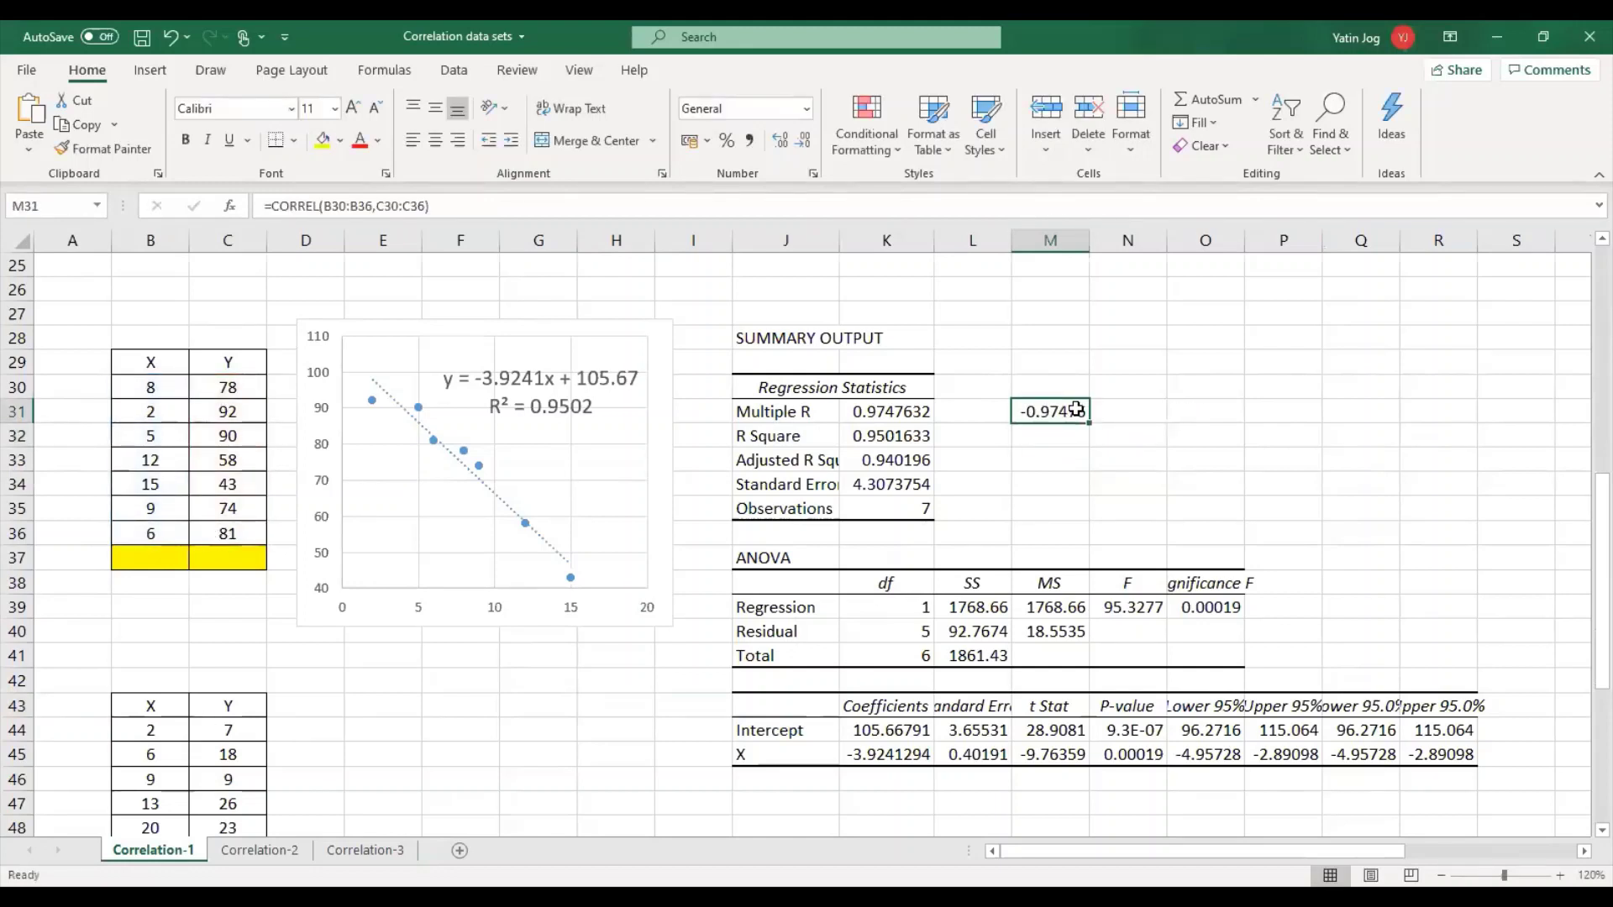
pyautogui.click(910, 411)
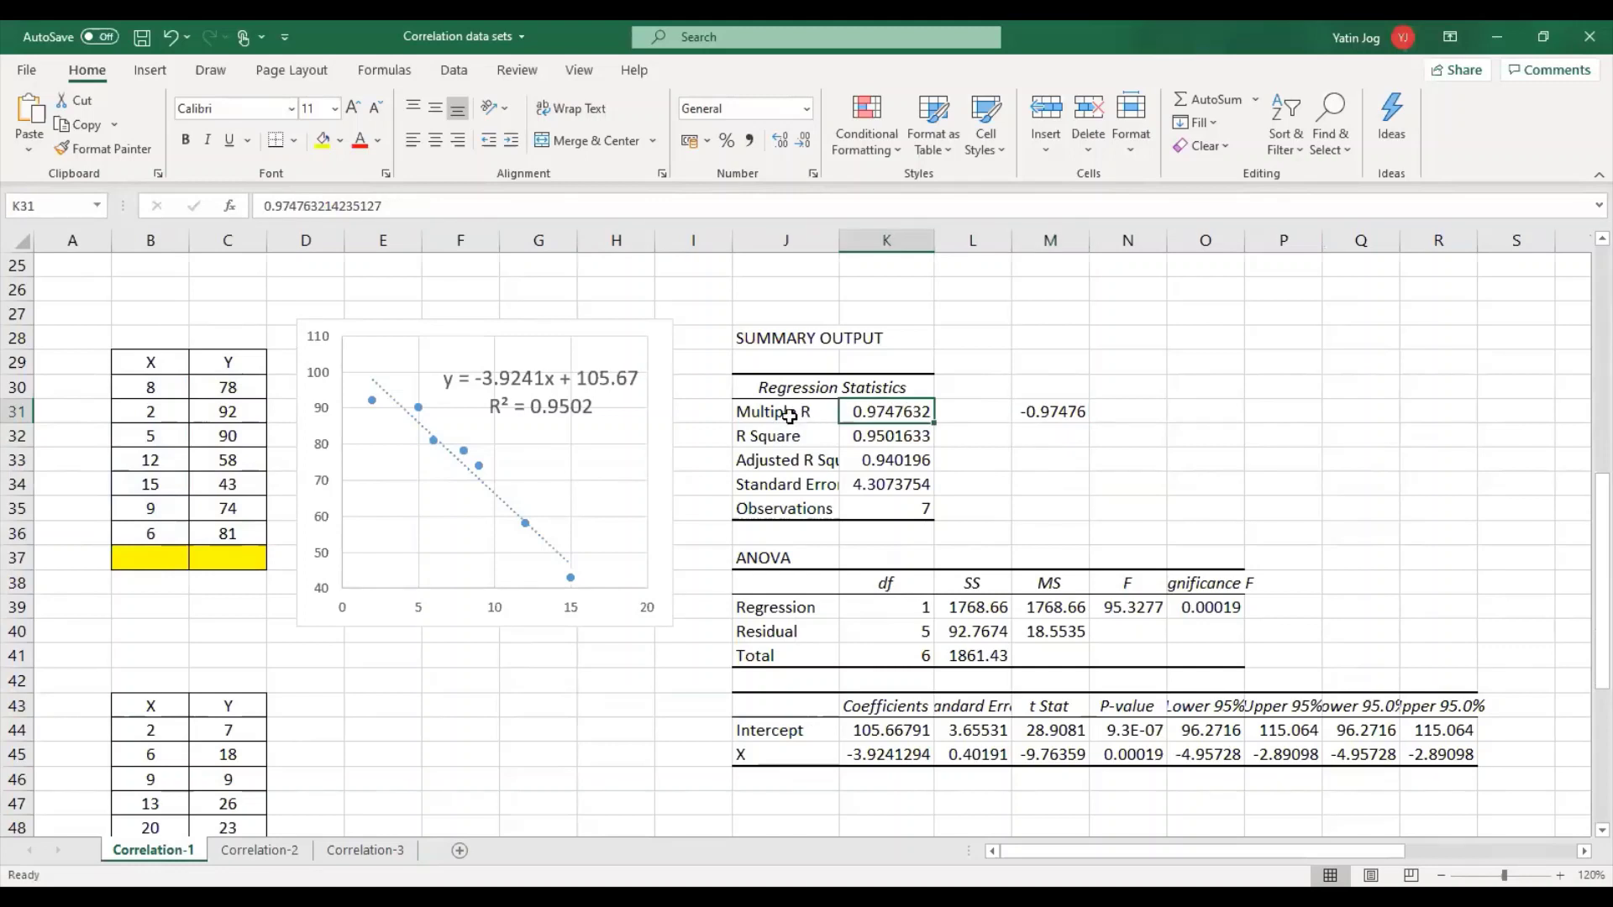
pyautogui.click(790, 416)
pyautogui.moveTo(872, 414); pyautogui.dragTo(1044, 408)
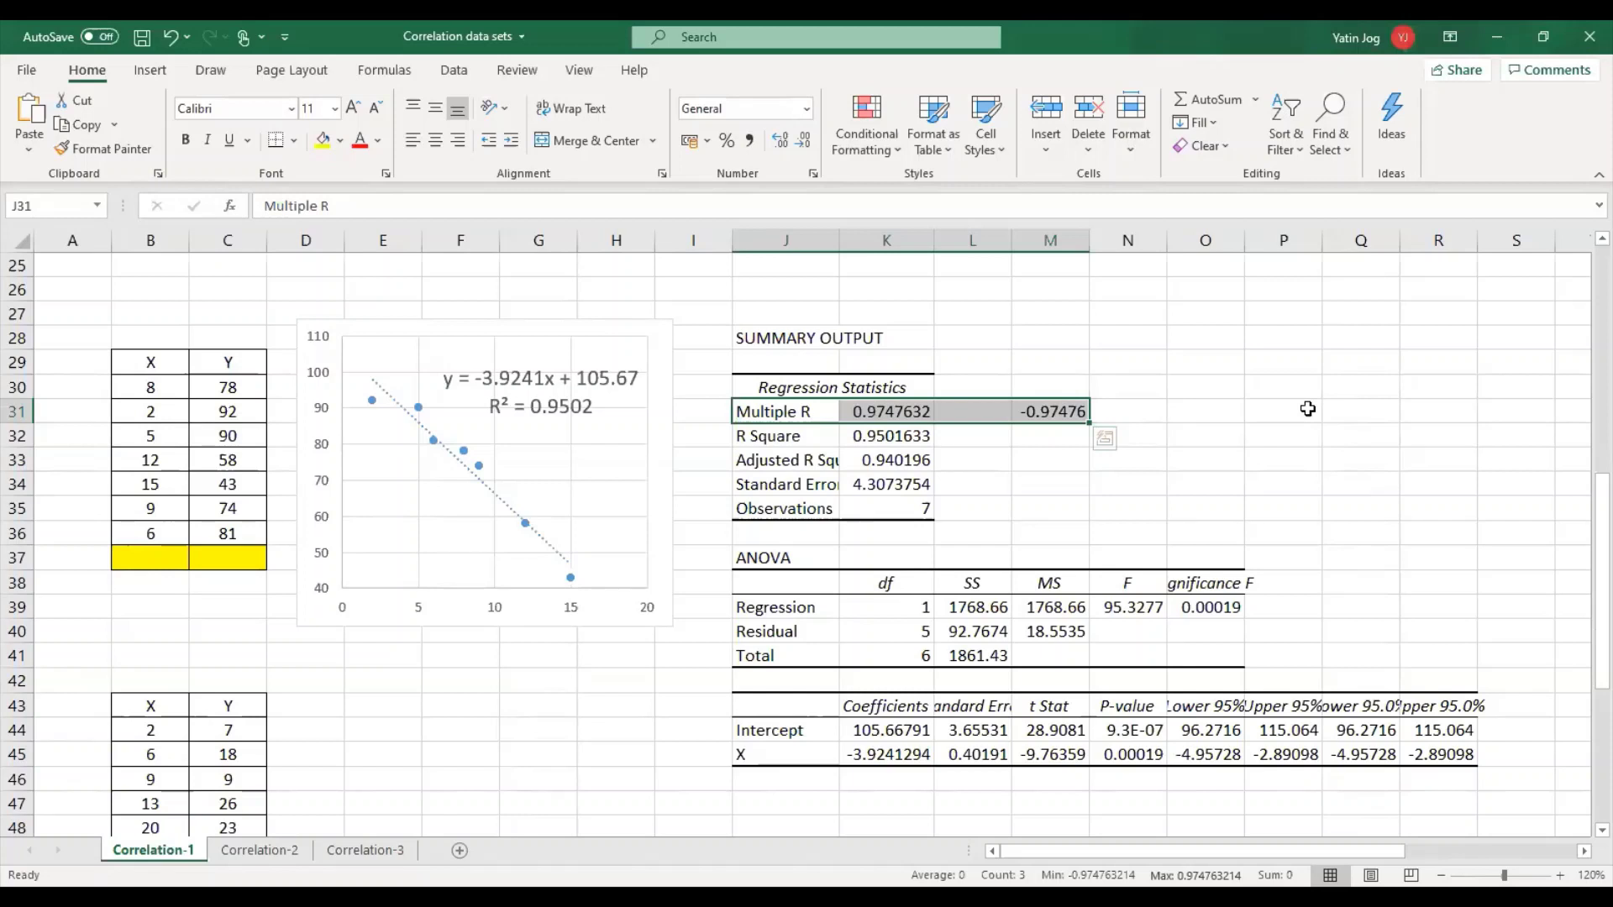
pyautogui.moveTo(143, 388); pyautogui.dragTo(219, 525)
pyautogui.moveTo(778, 410); pyautogui.dragTo(874, 411)
pyautogui.click(1061, 420)
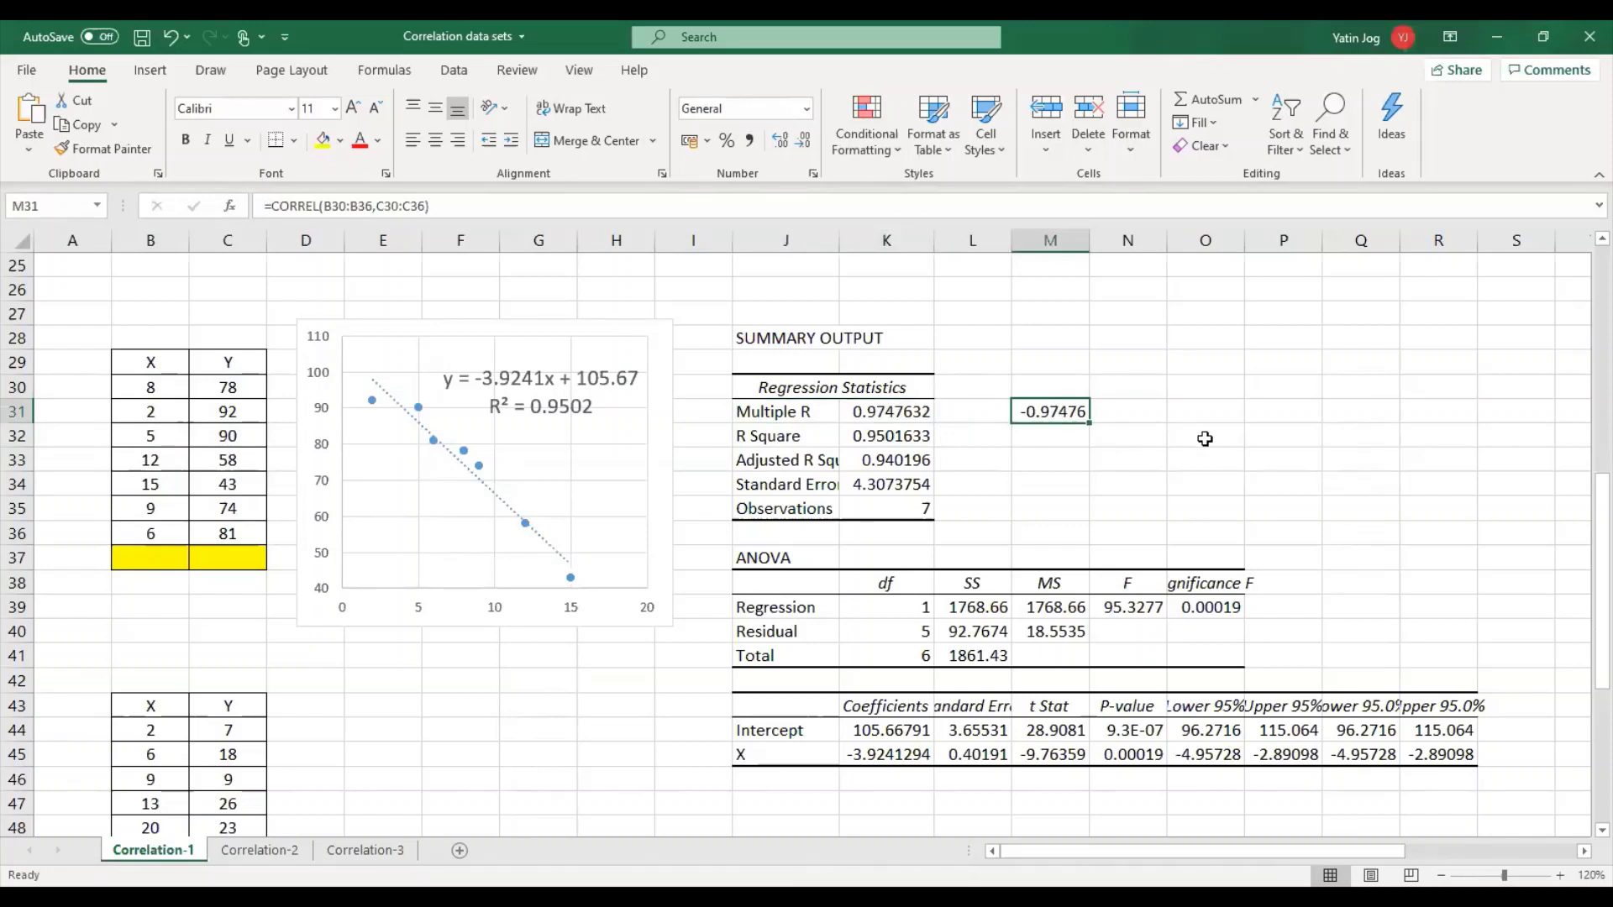
# Examine R Square, Adjusted R Square and Standard Error in the regression statistics, relating them to the X and Y variables and the CORREL result.
pyautogui.click(909, 435)
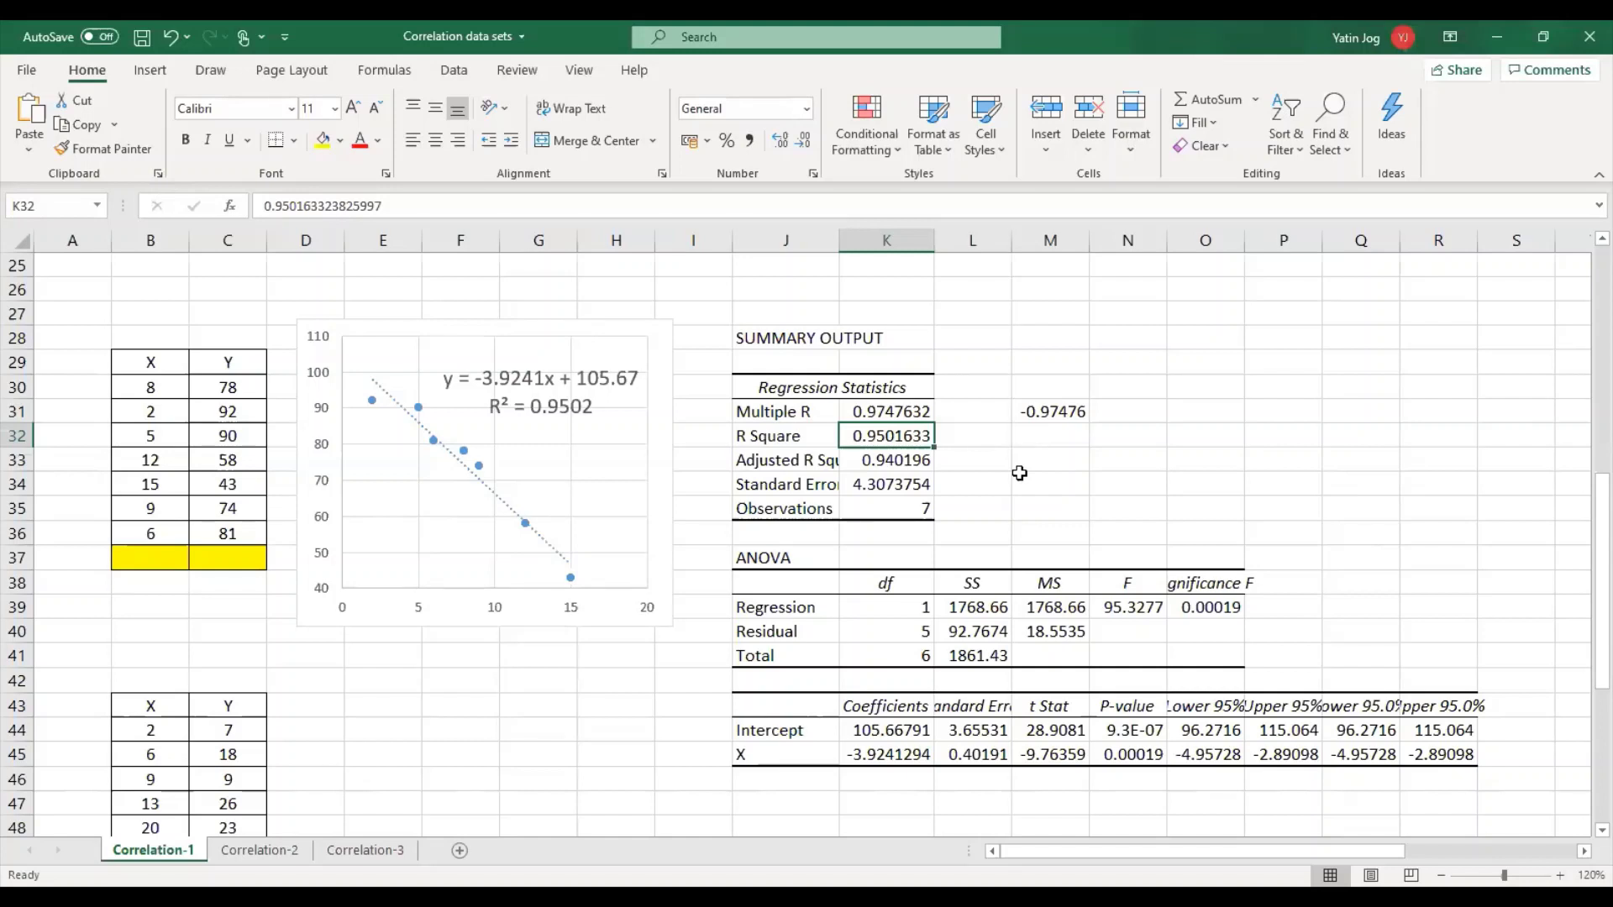
pyautogui.click(896, 462)
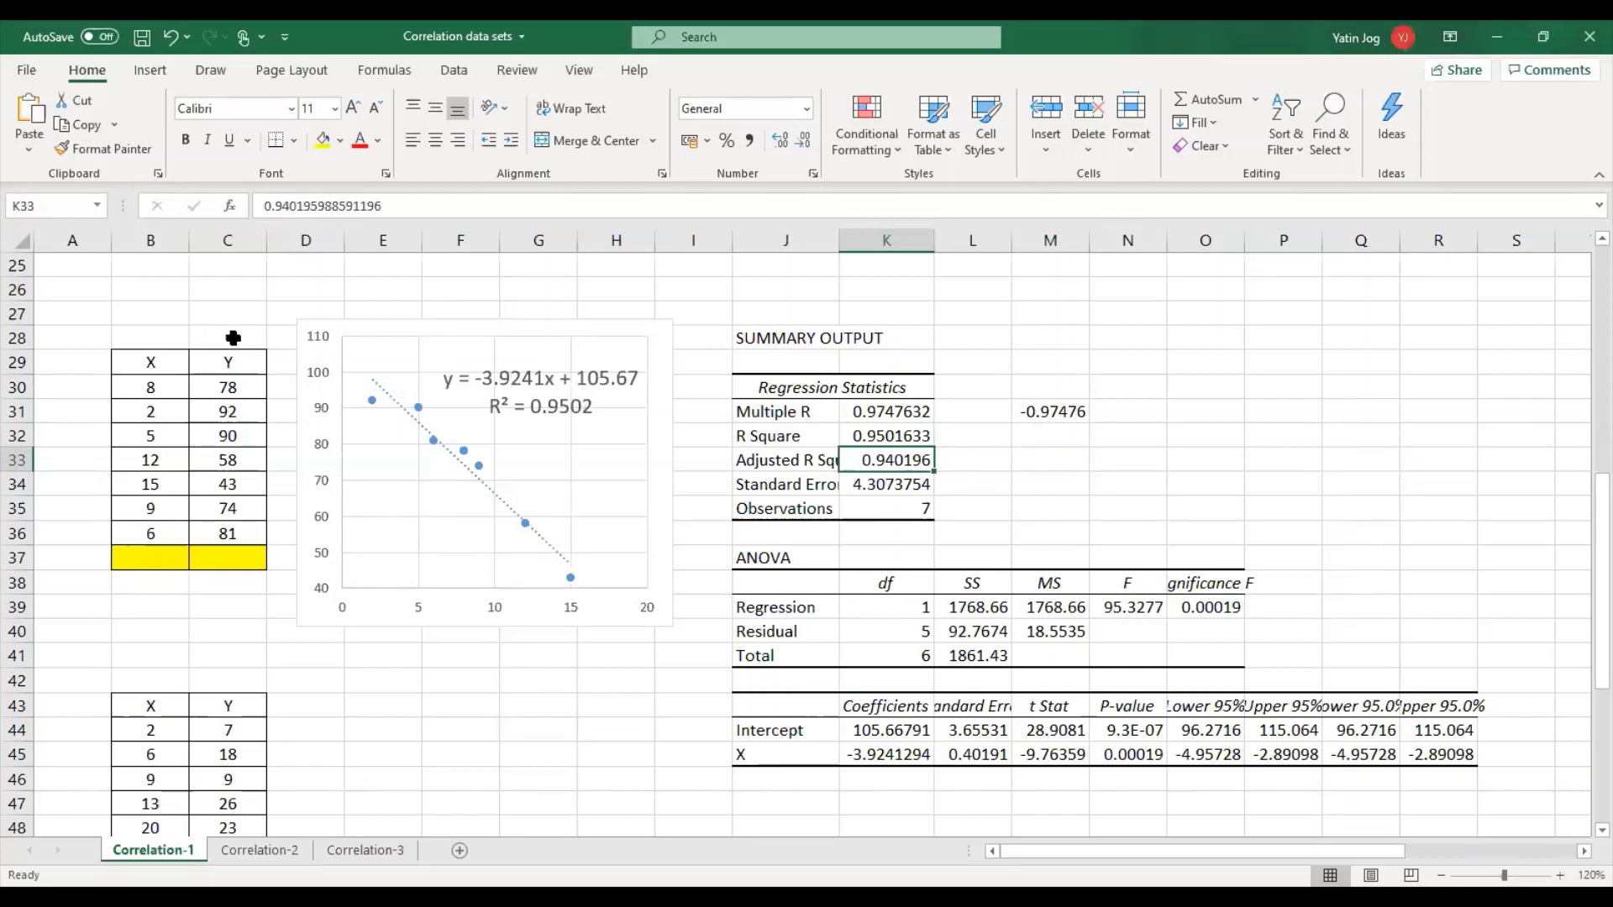
pyautogui.click(913, 487)
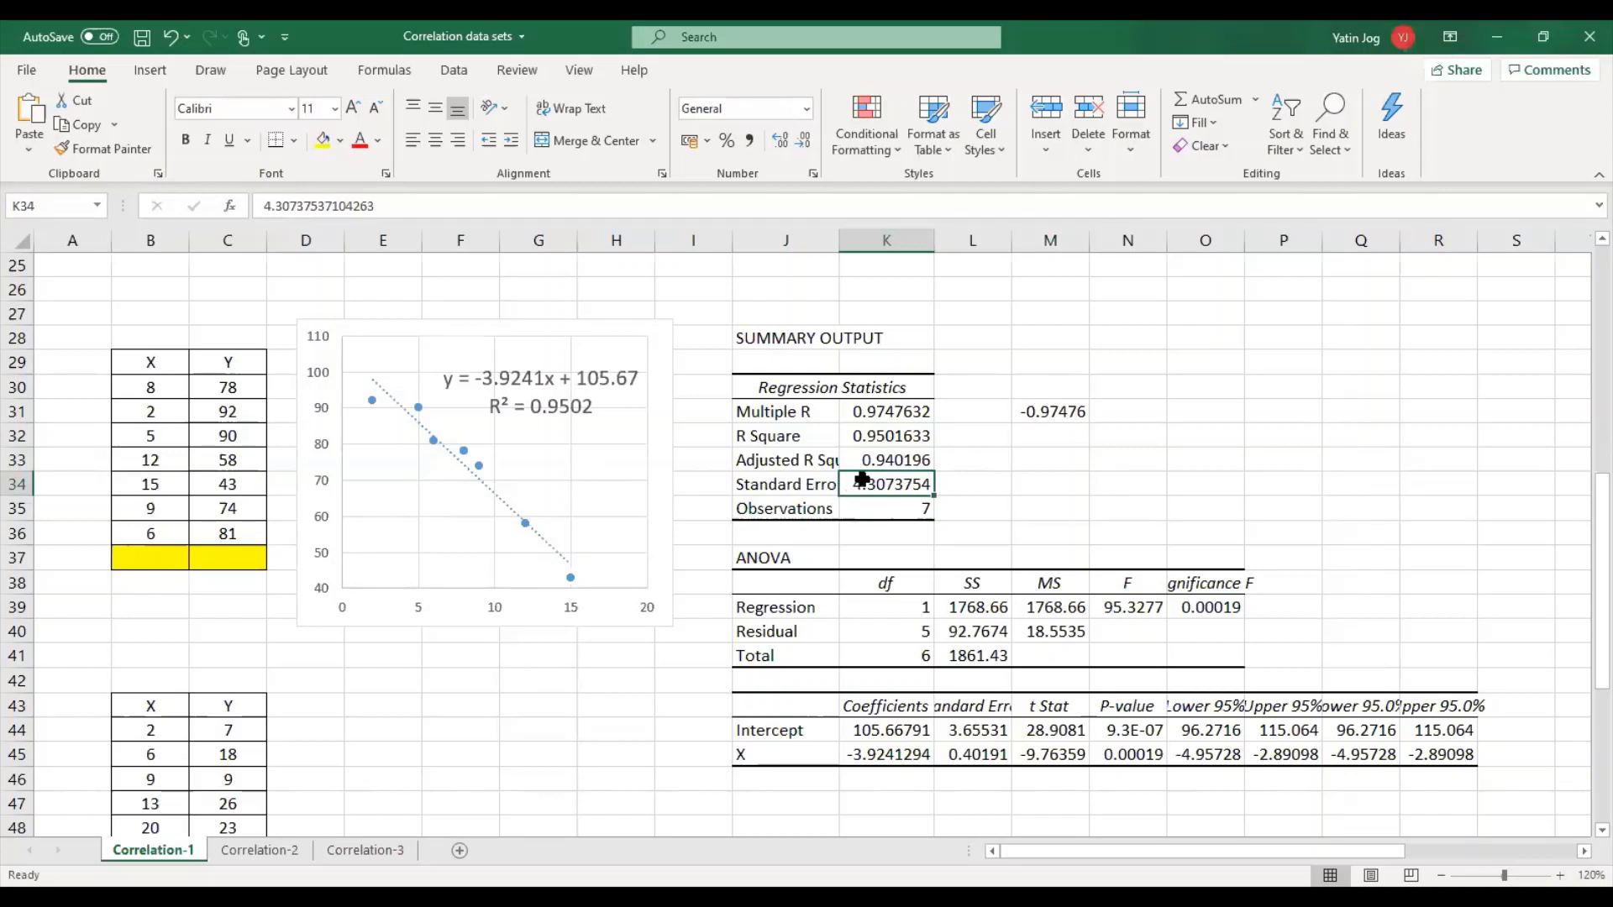
pyautogui.click(158, 360)
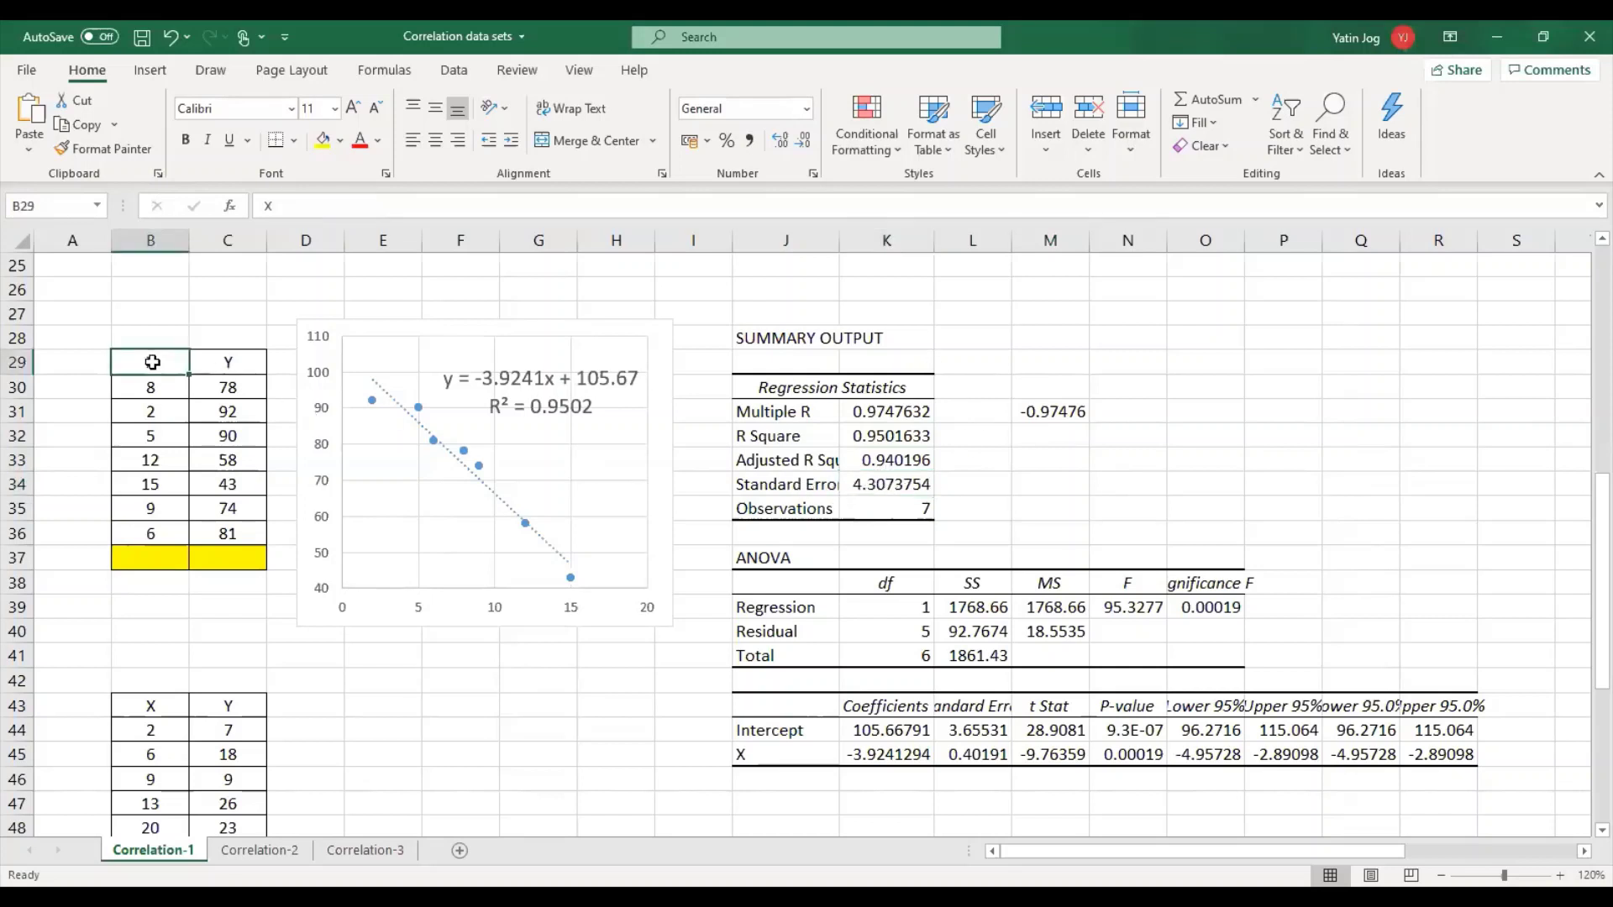
pyautogui.click(225, 369)
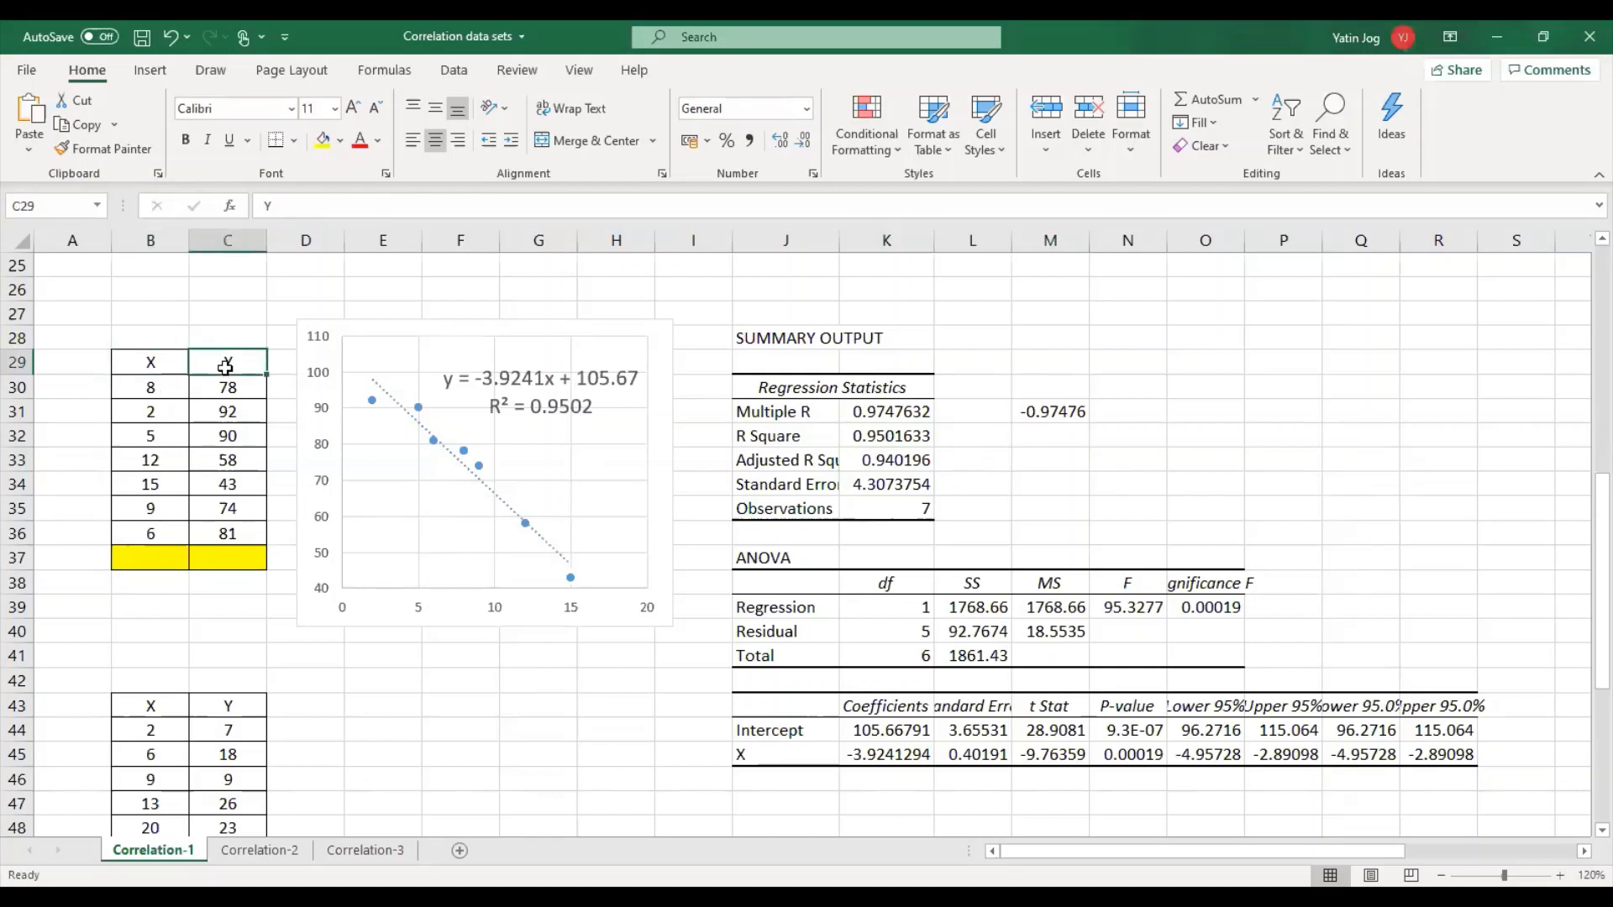
pyautogui.moveTo(892, 417); pyautogui.dragTo(892, 485)
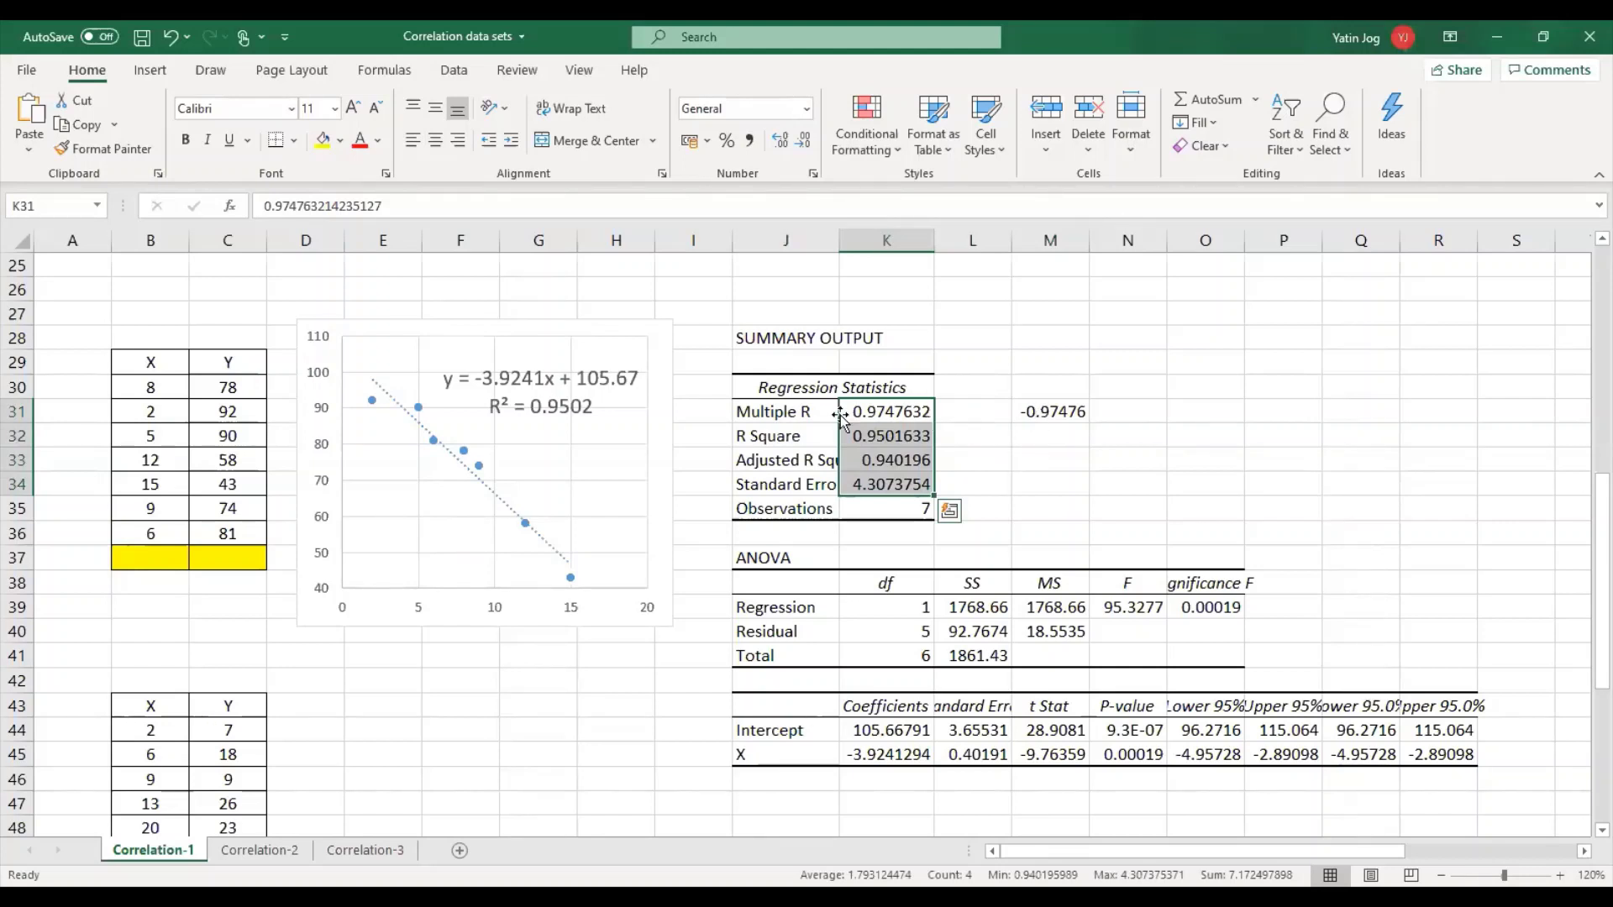
pyautogui.moveTo(823, 409); pyautogui.dragTo(1048, 410)
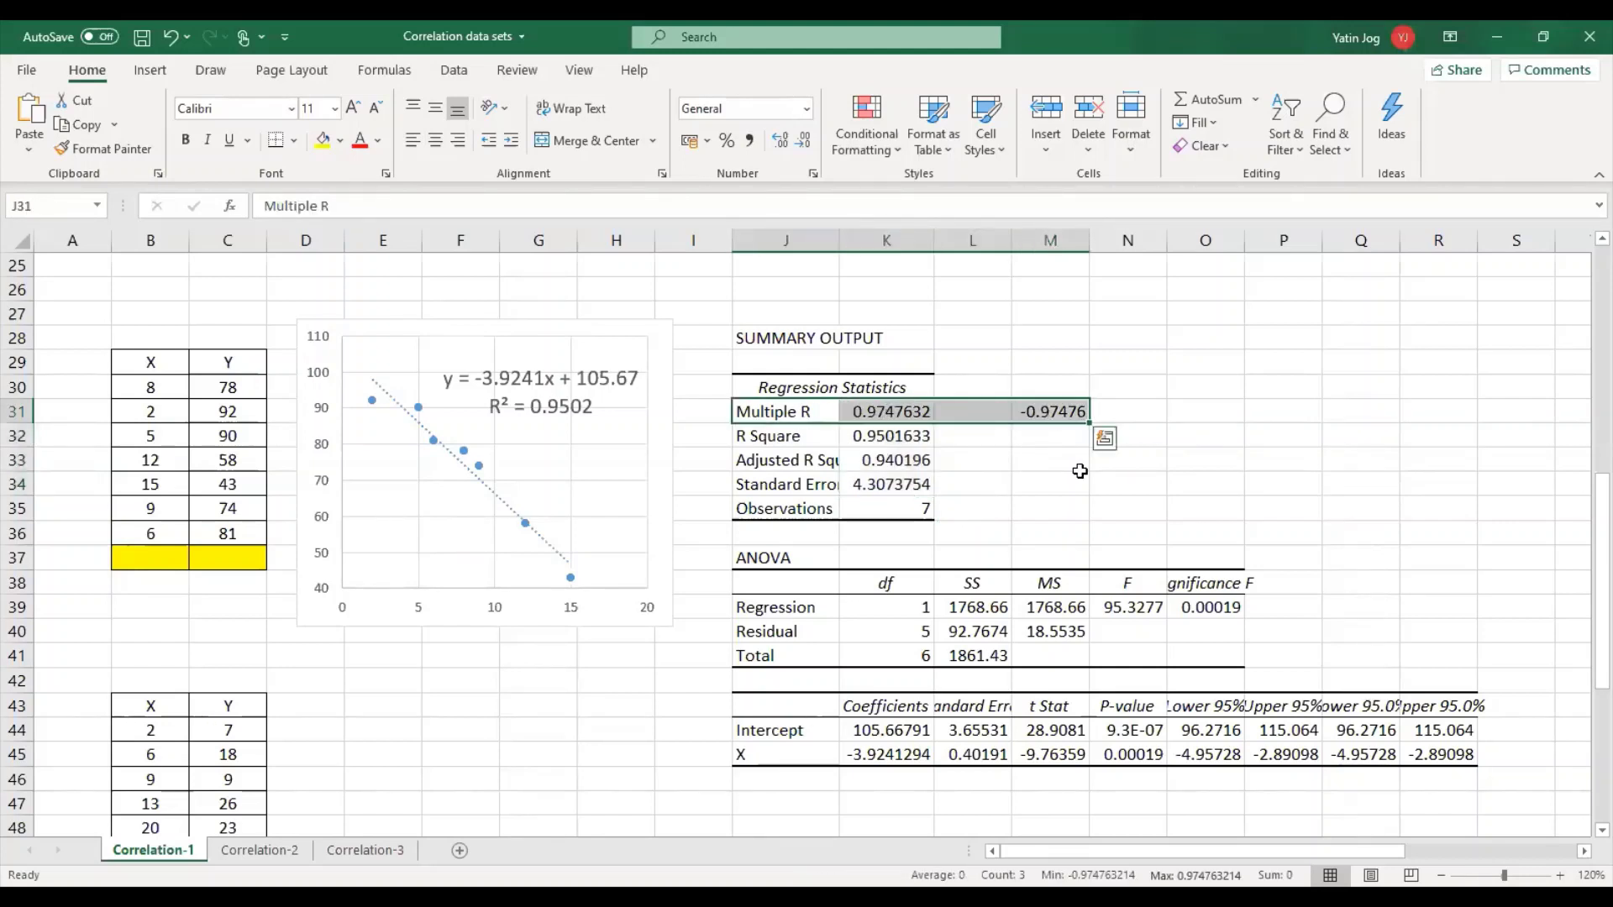
# On the Correlation-2 sheet, compare the CORREL-based r for Education and Earnings with the regression's Multiple R.
pyautogui.click(261, 852)
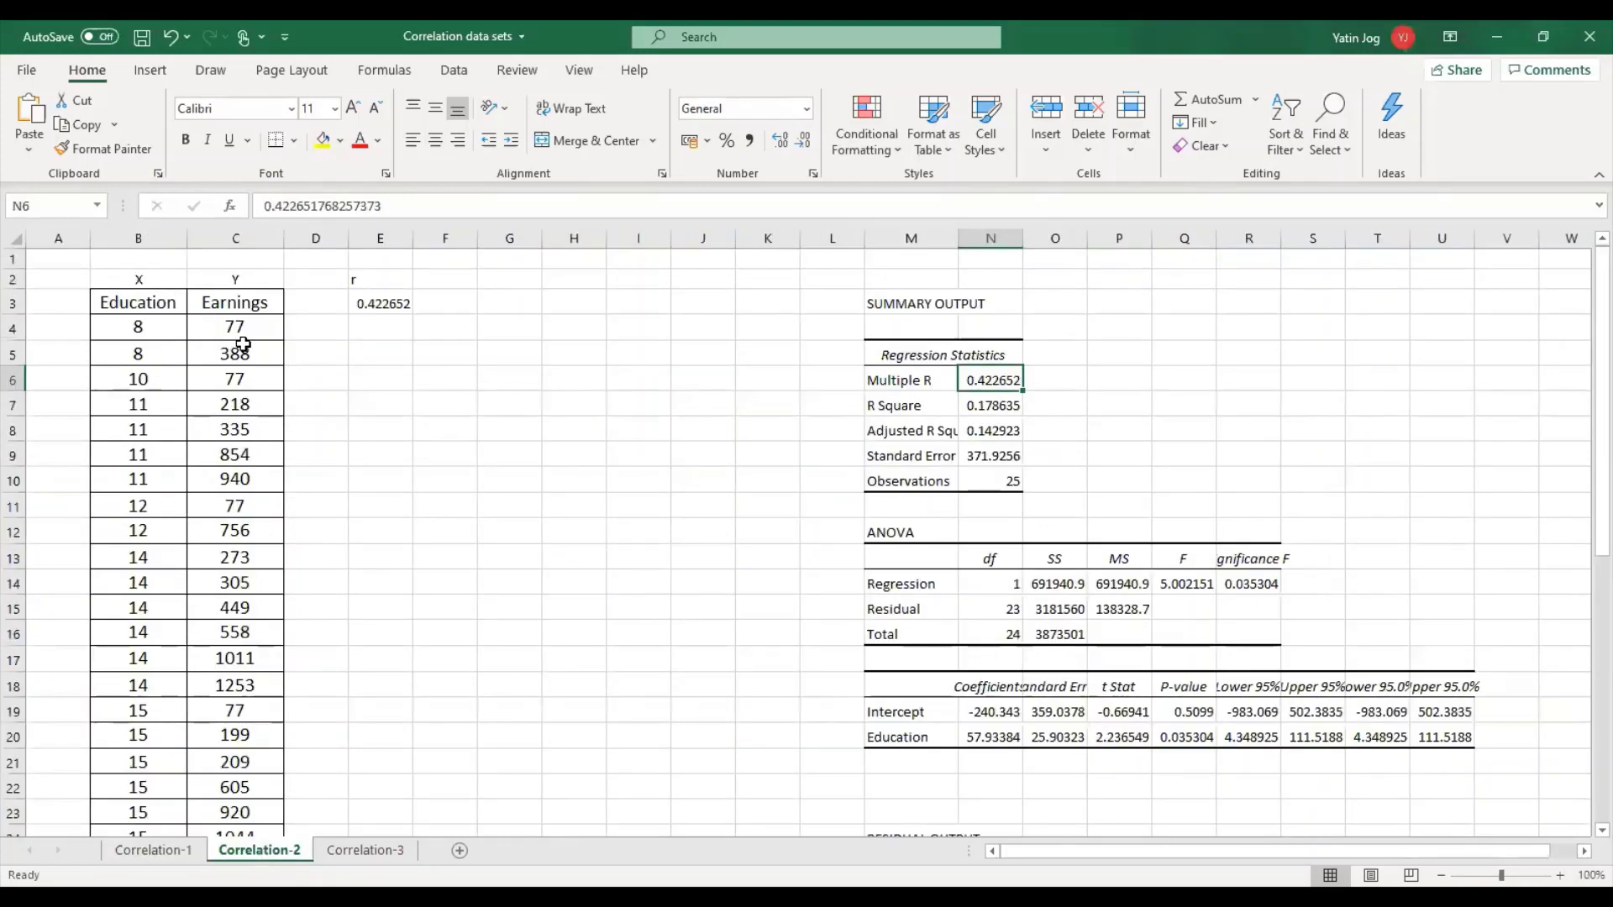
pyautogui.moveTo(382, 283); pyautogui.dragTo(382, 306)
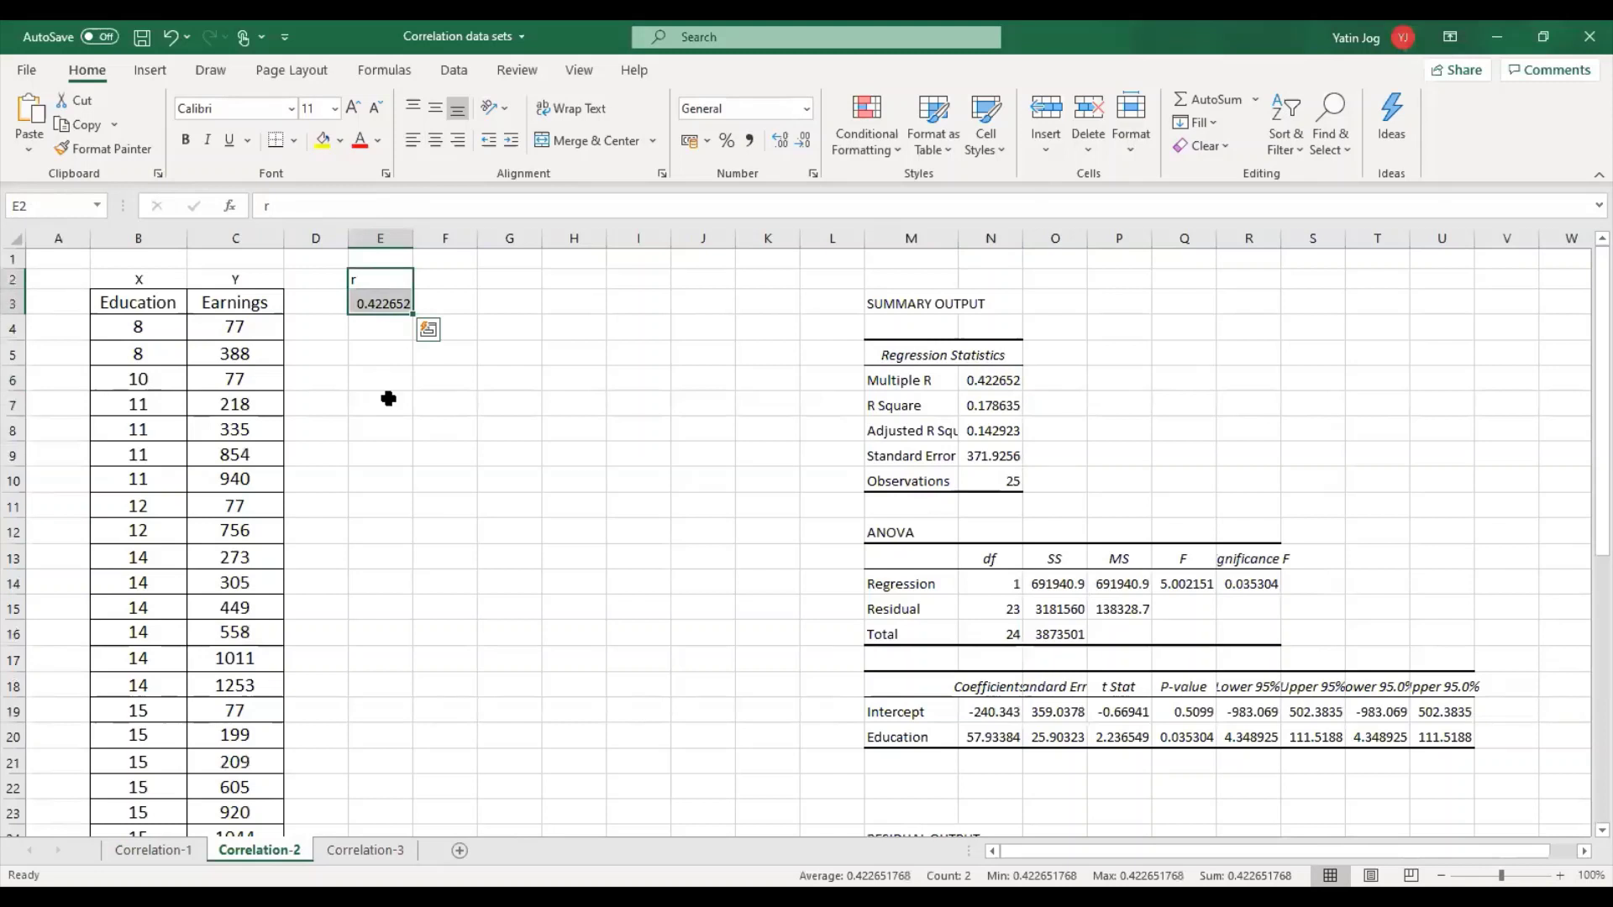
pyautogui.click(380, 303)
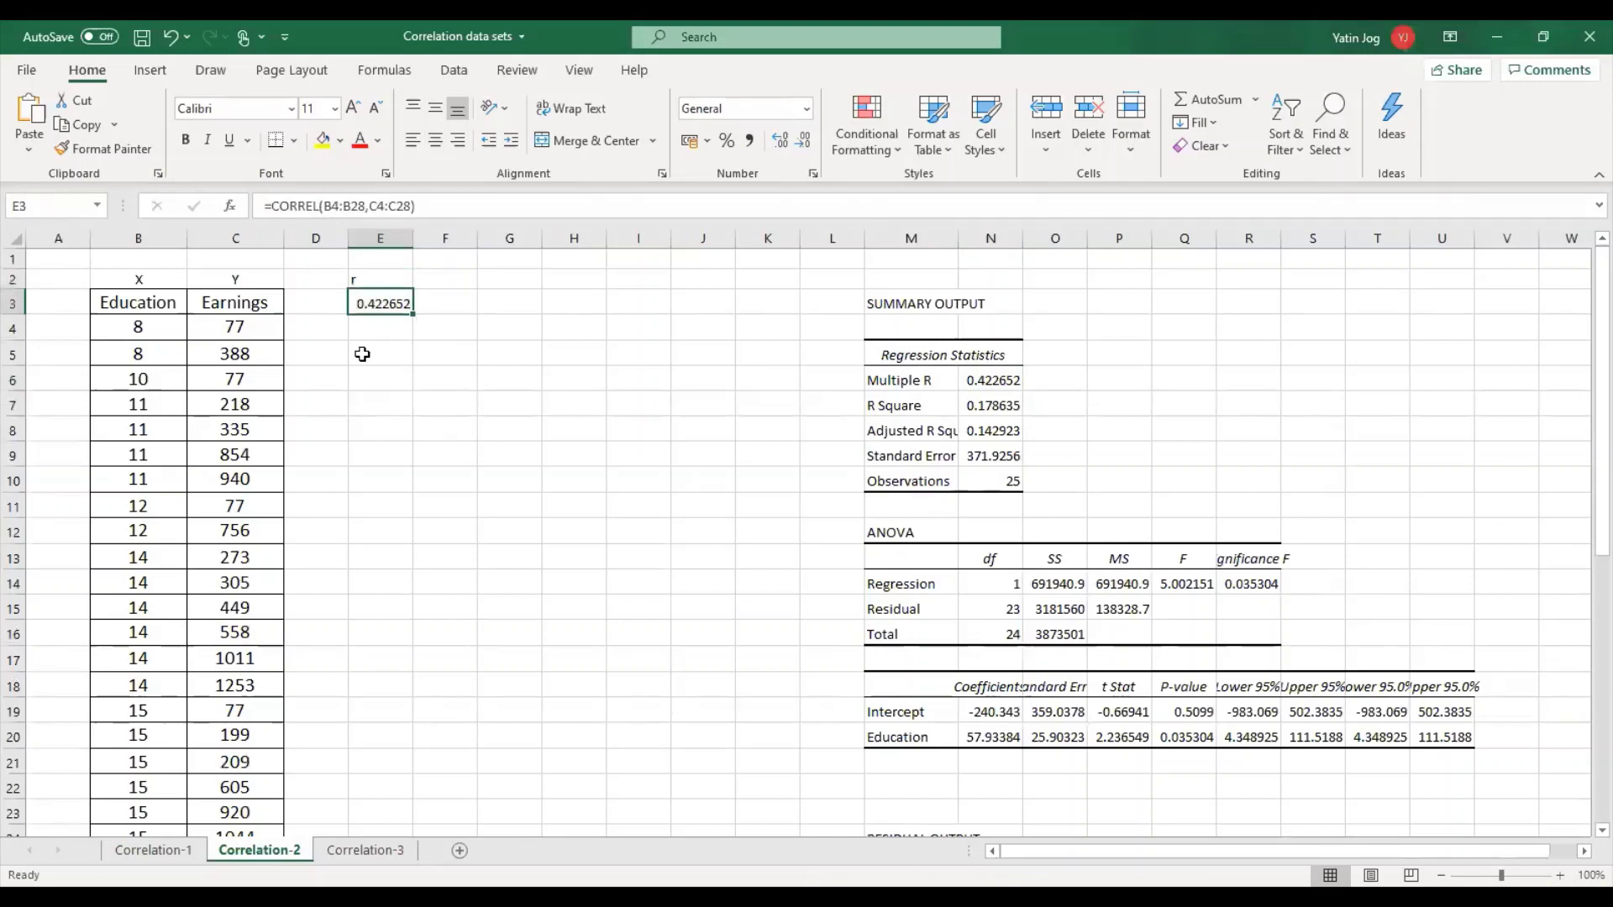
pyautogui.click(917, 380)
pyautogui.moveTo(917, 380); pyautogui.dragTo(992, 379)
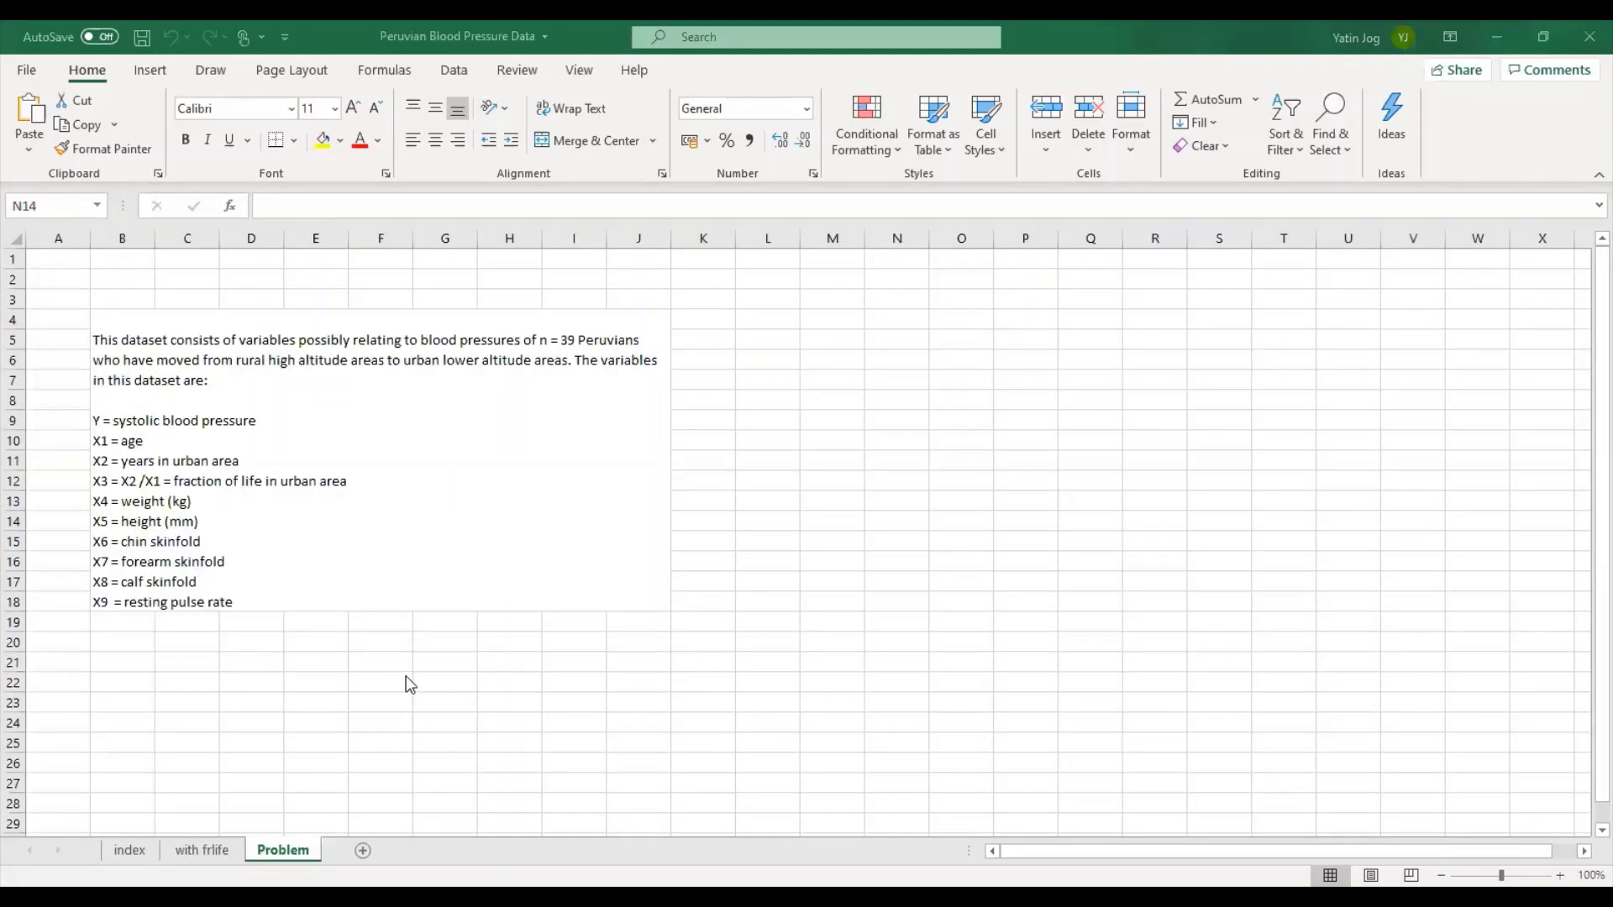
# In the Peruvian Blood Pressure Data workbook, view the index sheet and examine its Systol and Diastol columns.
pyautogui.click(129, 851)
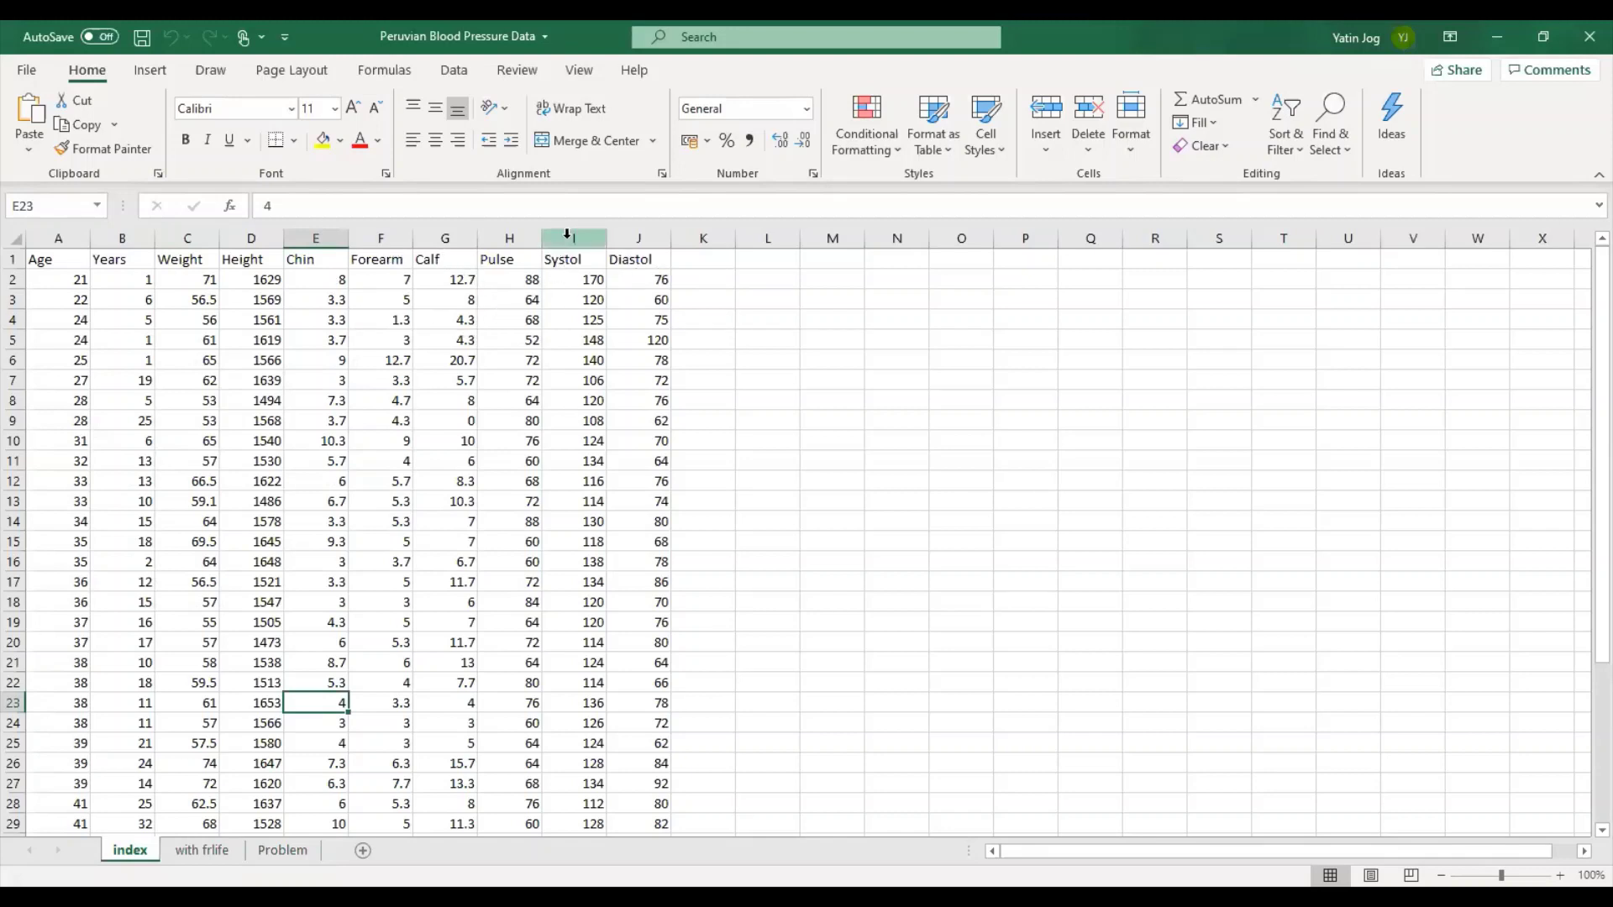
pyautogui.click(598, 239)
pyautogui.keyDown('shift'); pyautogui.click(613, 239); pyautogui.keyUp('shift')
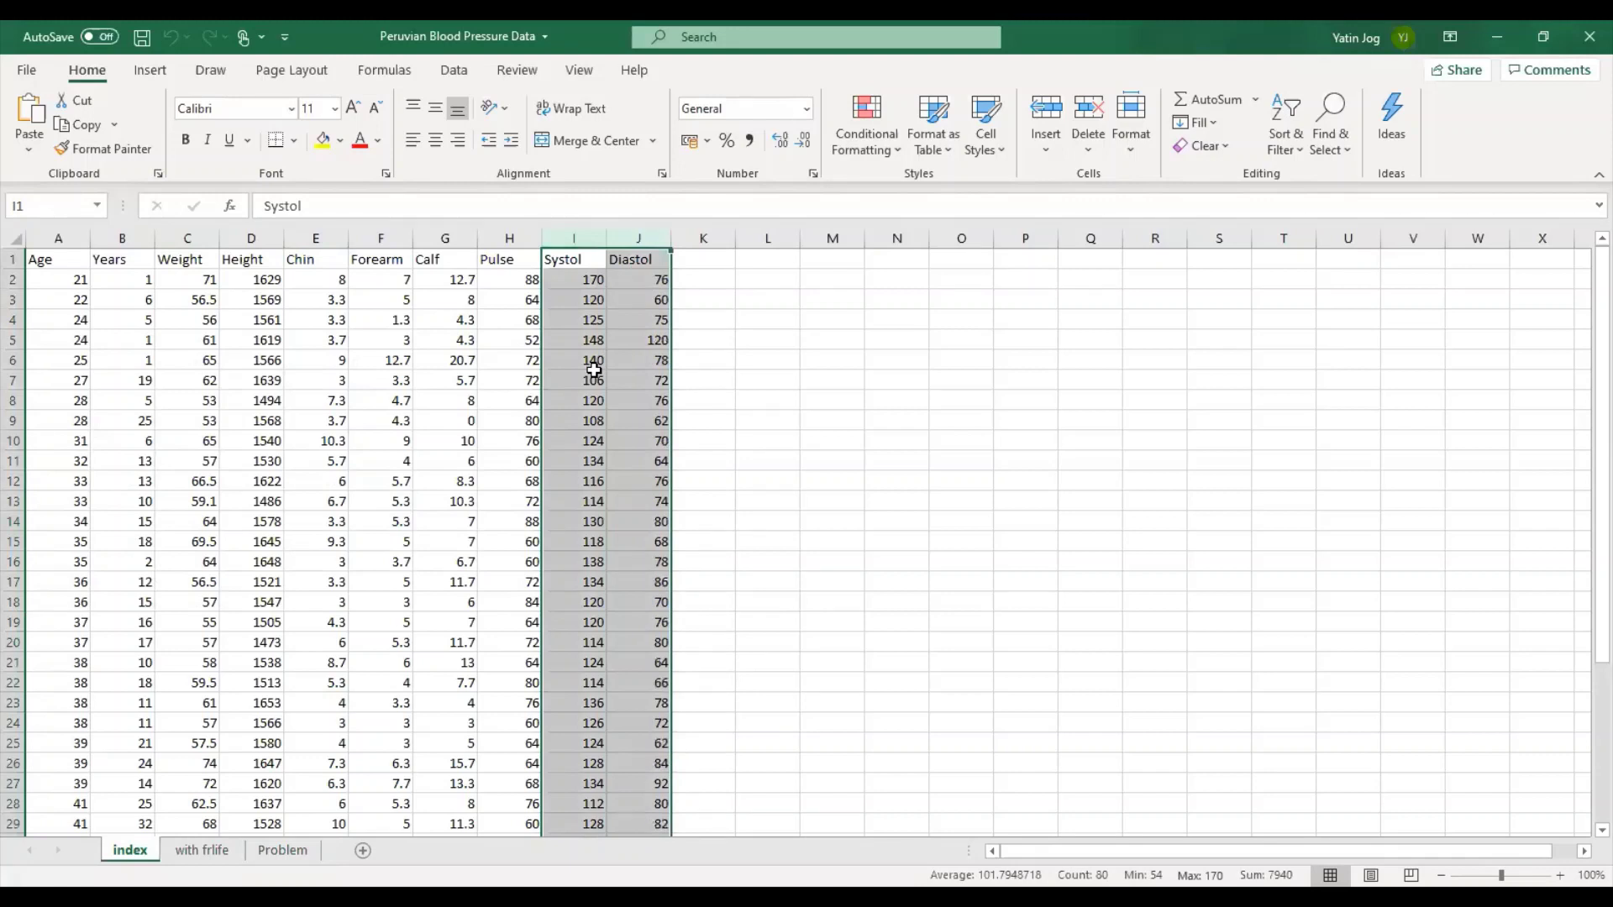
pyautogui.click(578, 264)
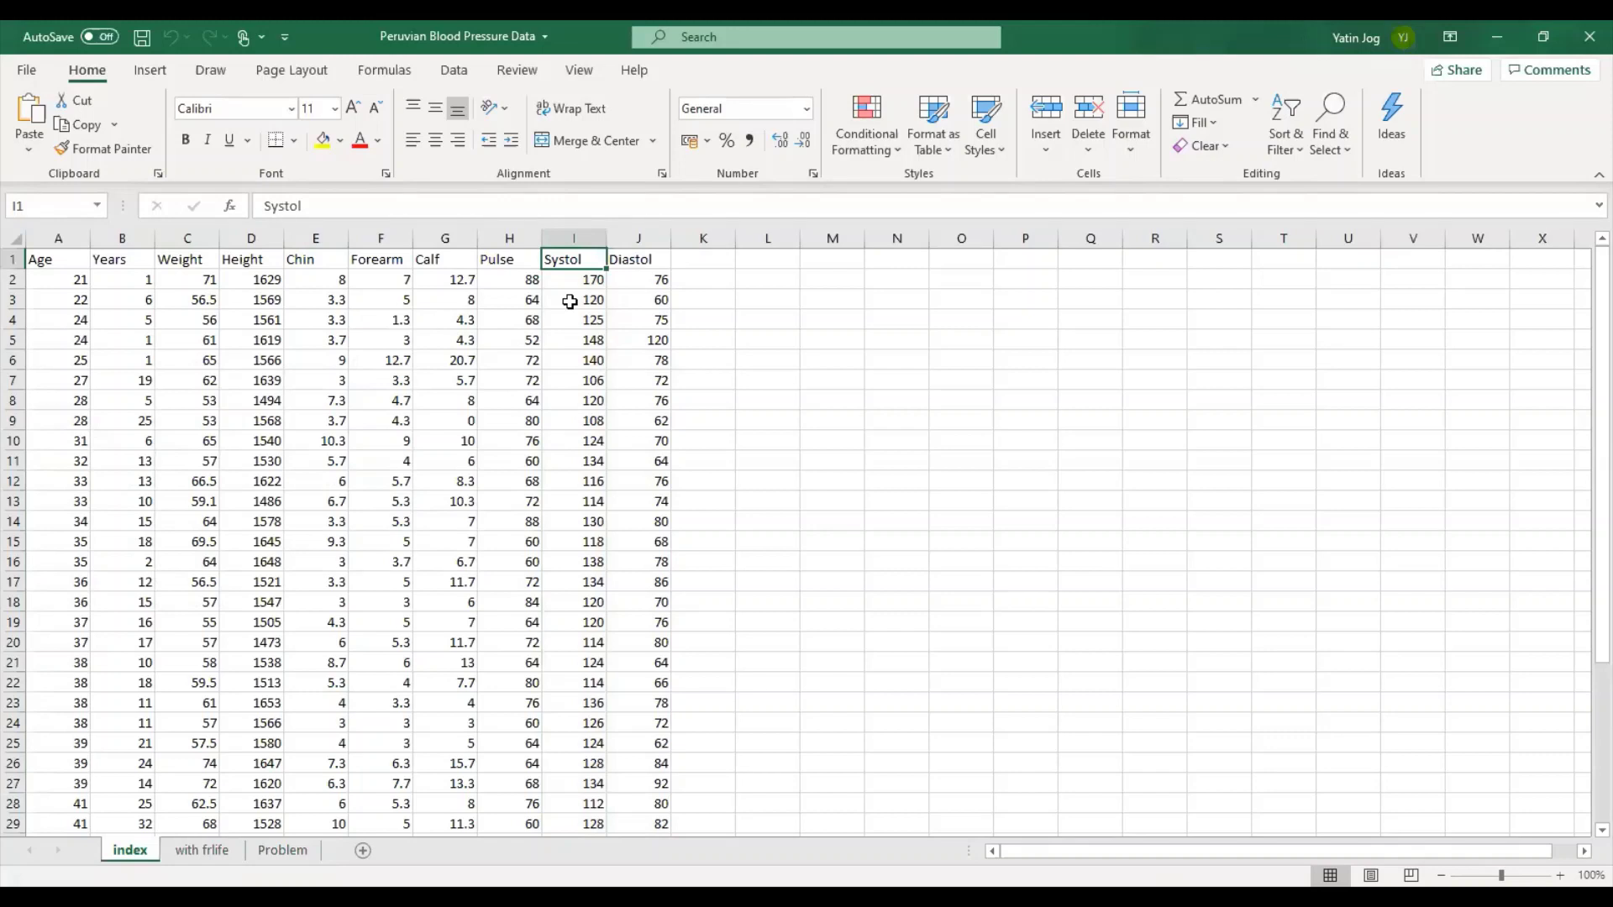
pyautogui.click(644, 261)
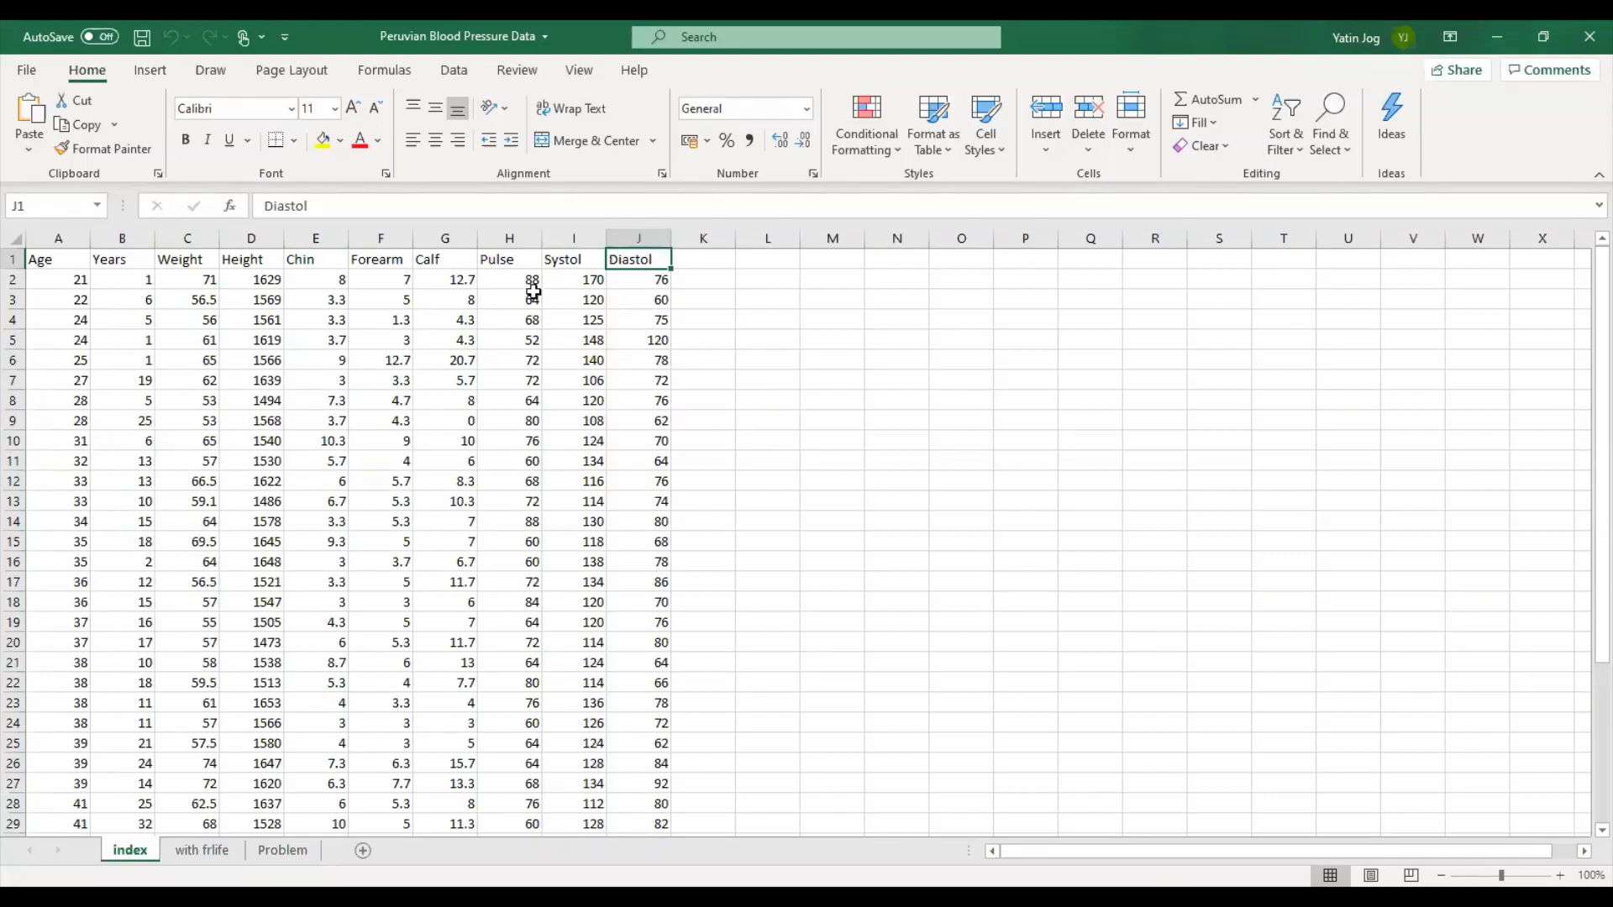
pyautogui.click(566, 262)
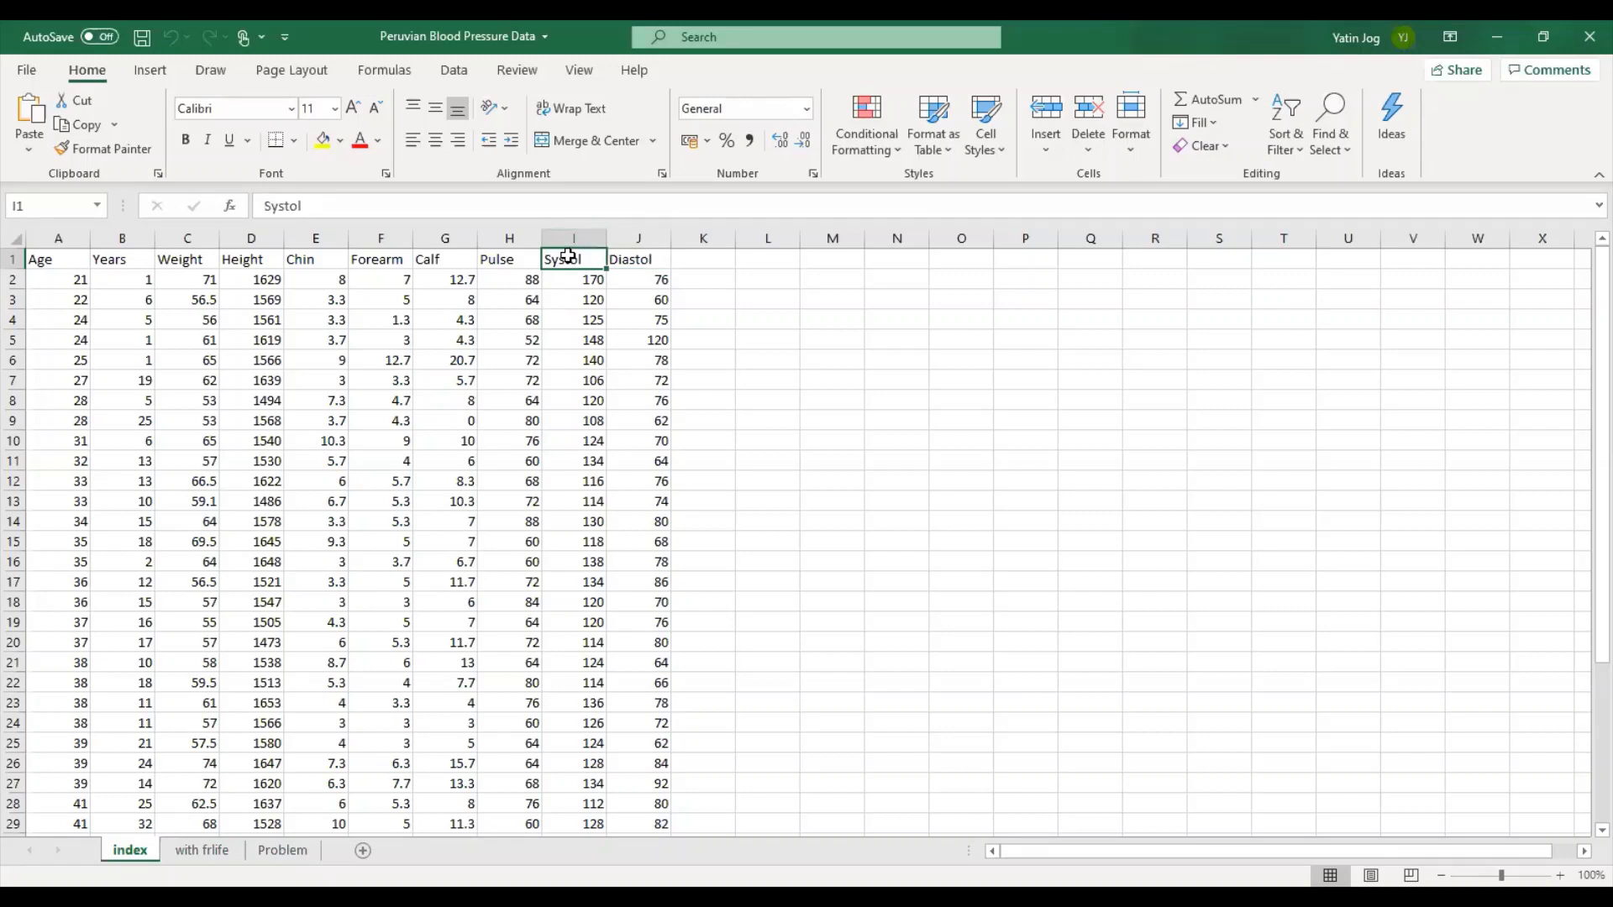
# Examine the variable headings from Age to Pulse and sample age, weight, height and blood pressure values in rows 3 and 4.
pyautogui.moveTo(54, 264); pyautogui.dragTo(495, 263)
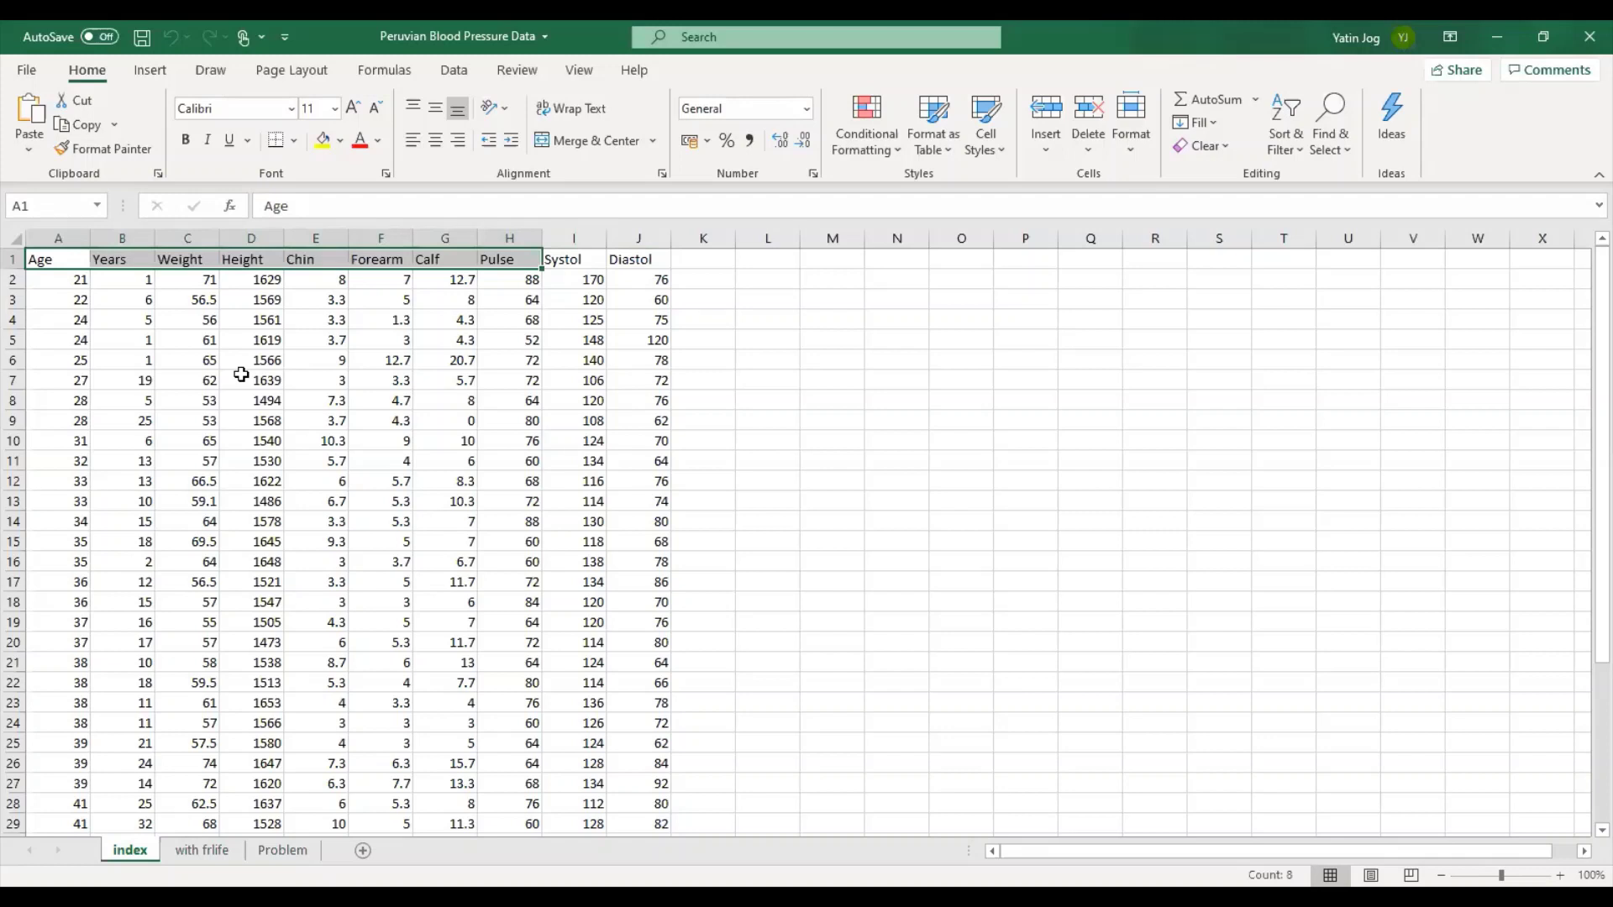
pyautogui.click(56, 308)
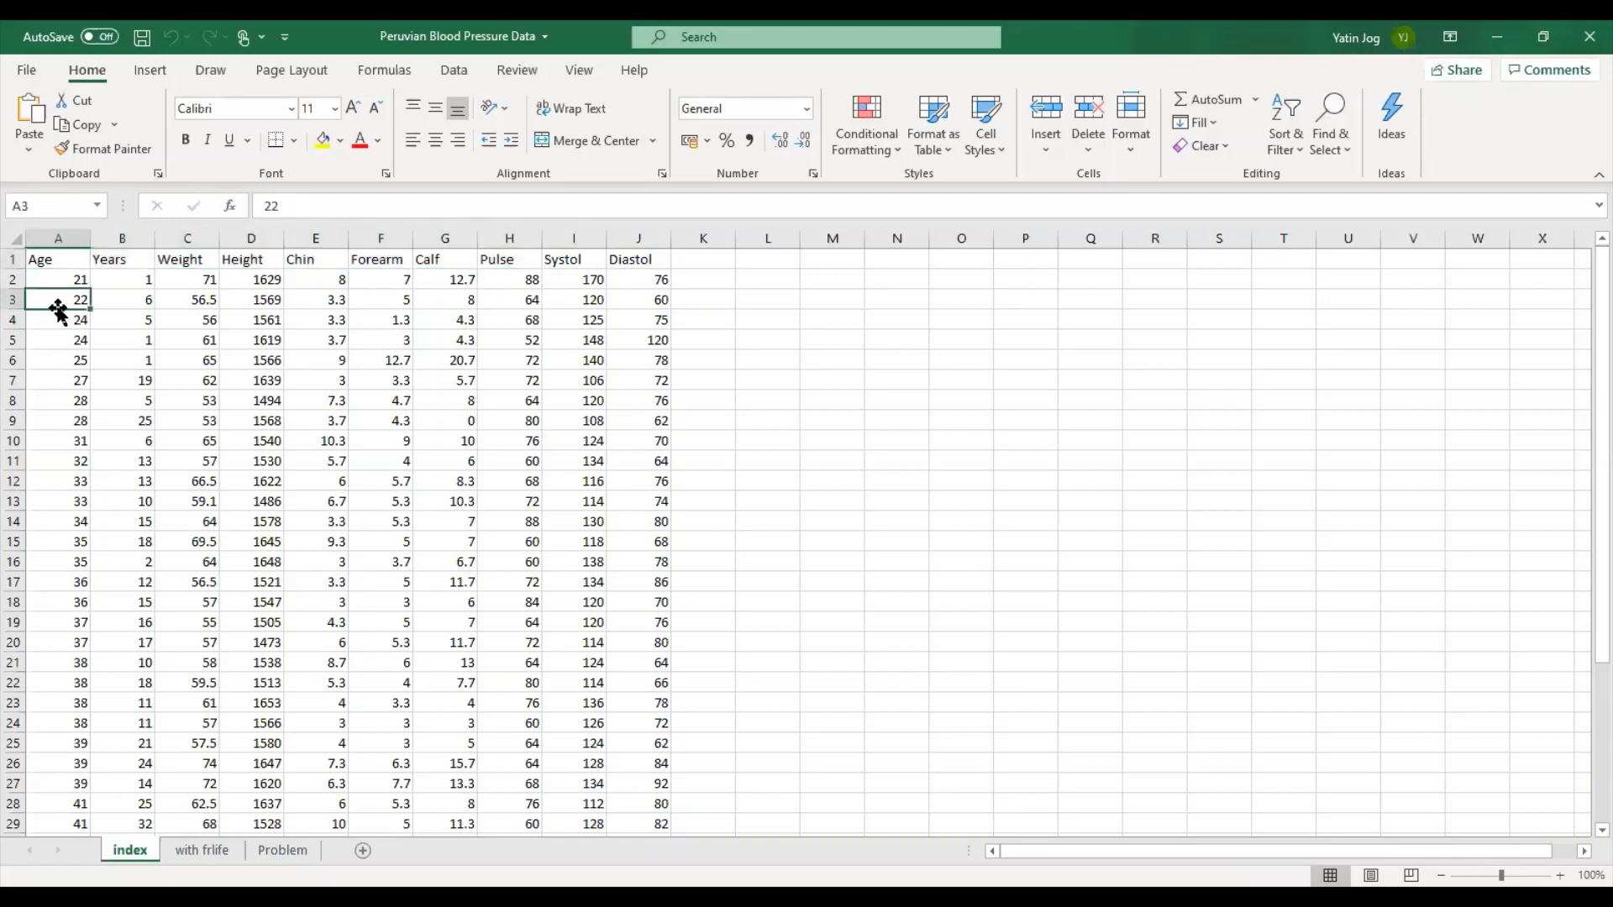
pyautogui.click(199, 303)
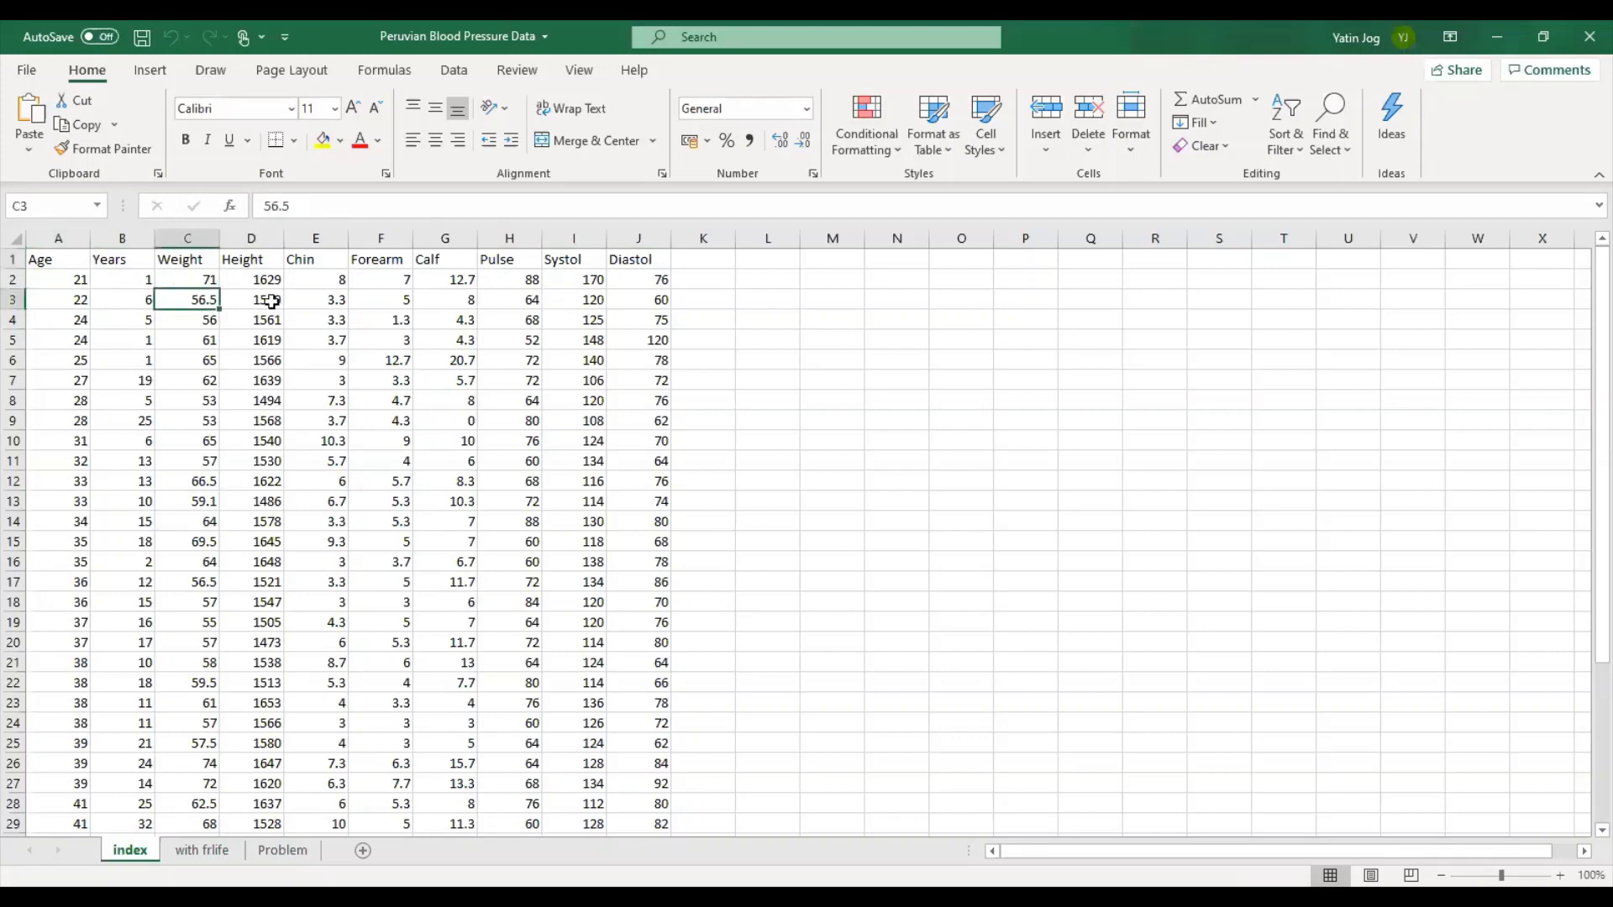
pyautogui.click(272, 301)
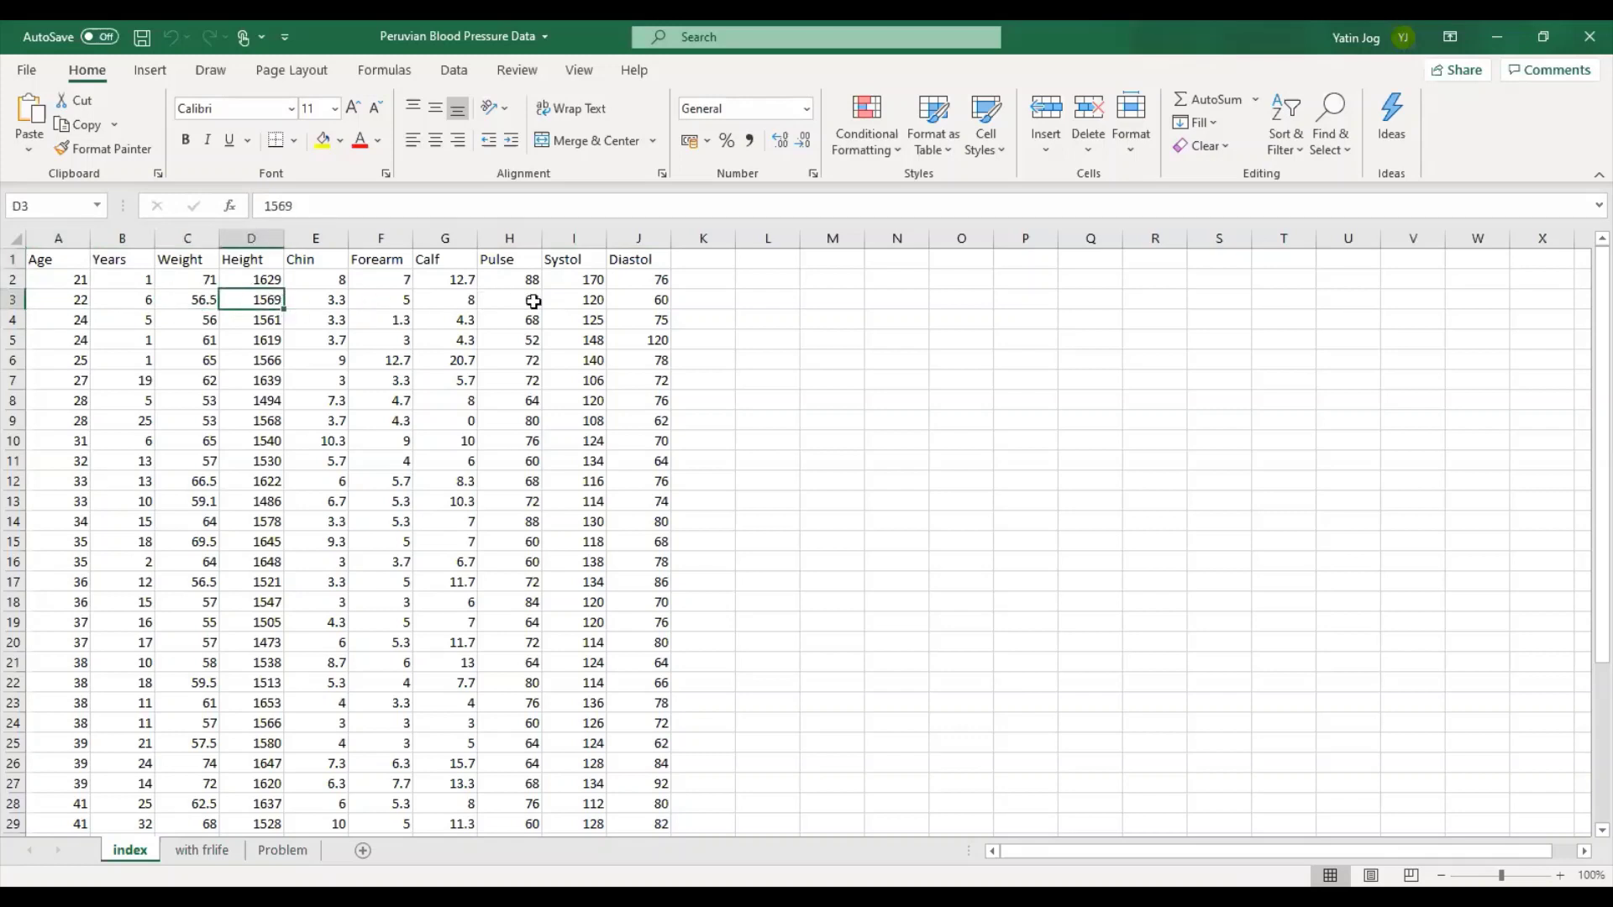
pyautogui.click(590, 317)
pyautogui.click(640, 322)
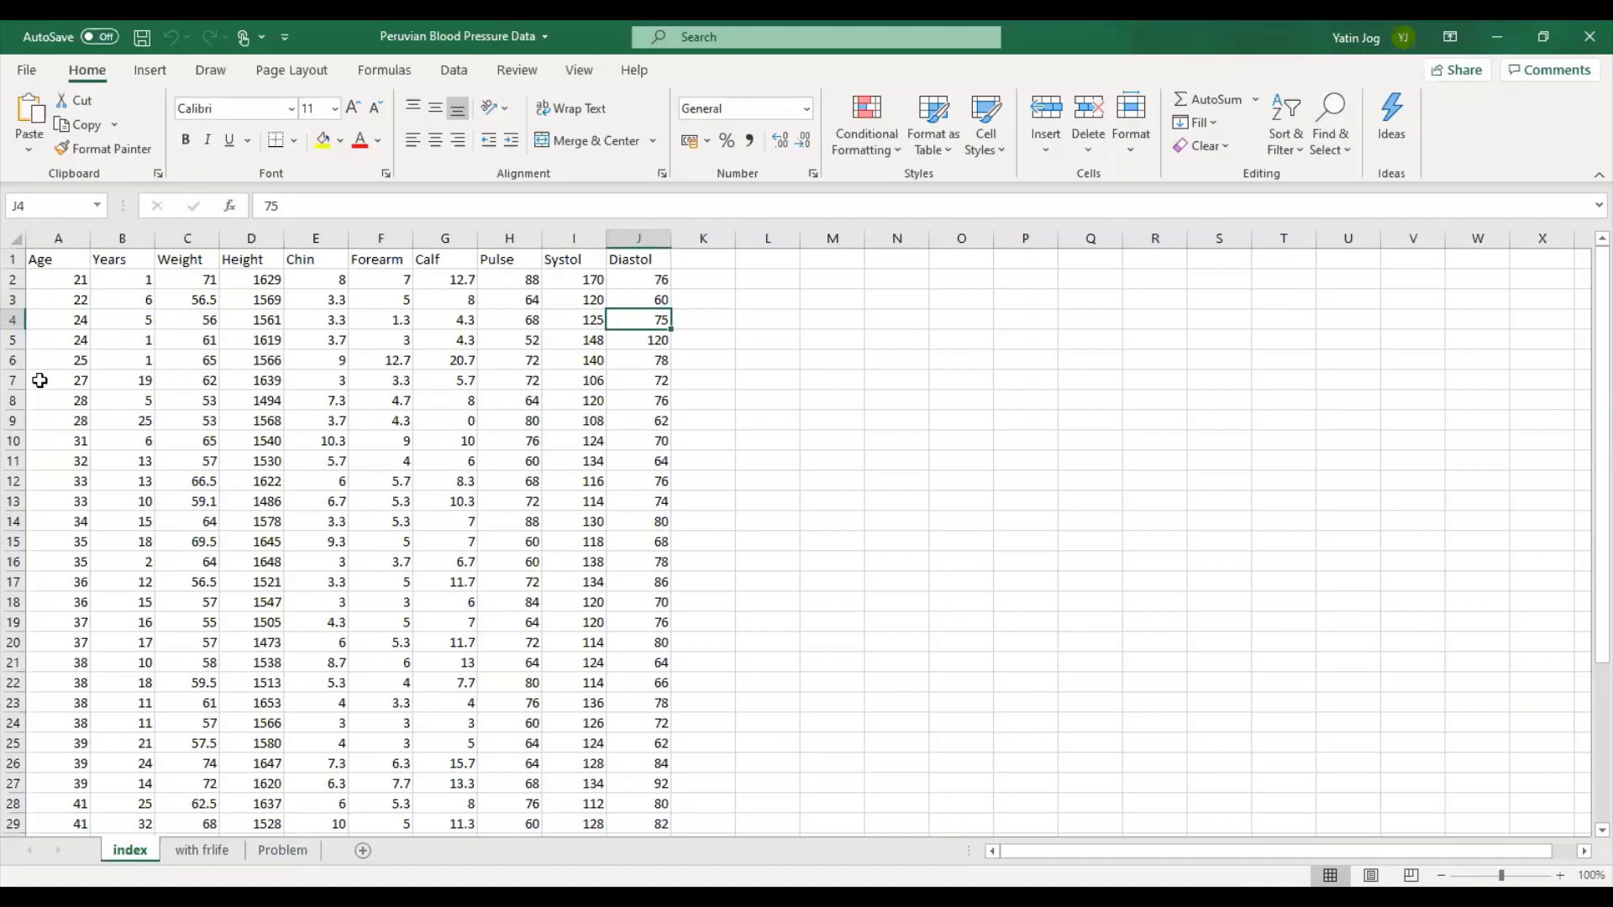
# Check the Systol and Diastol columns against the Problem sheet's variable descriptions, then select the Systol column on the index sheet.
pyautogui.click(571, 239)
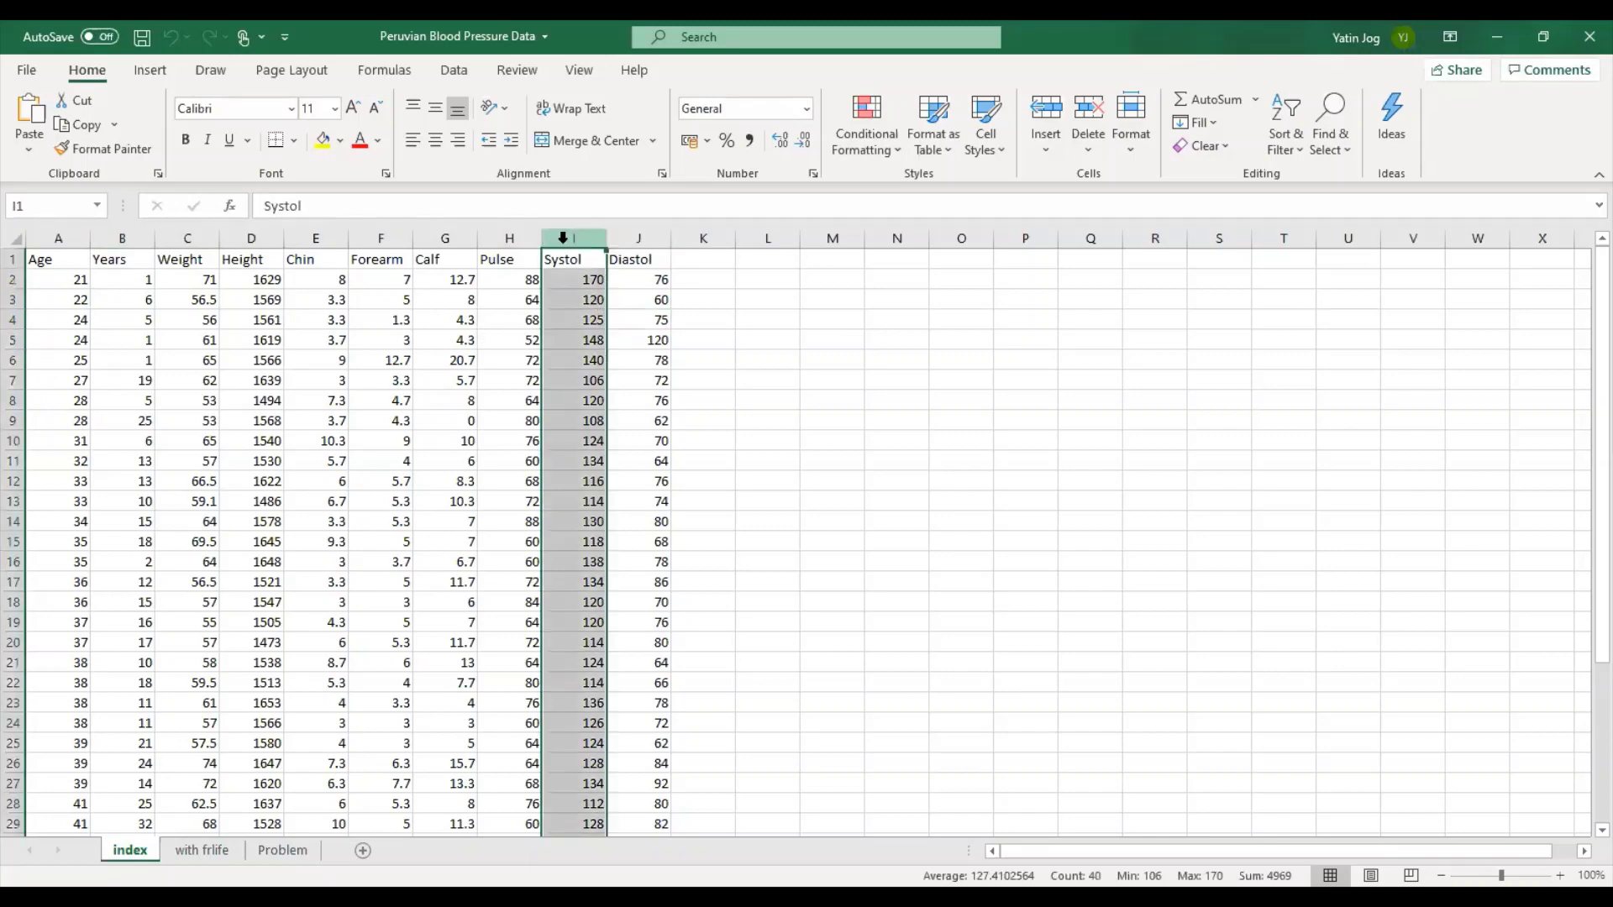
pyautogui.click(638, 241)
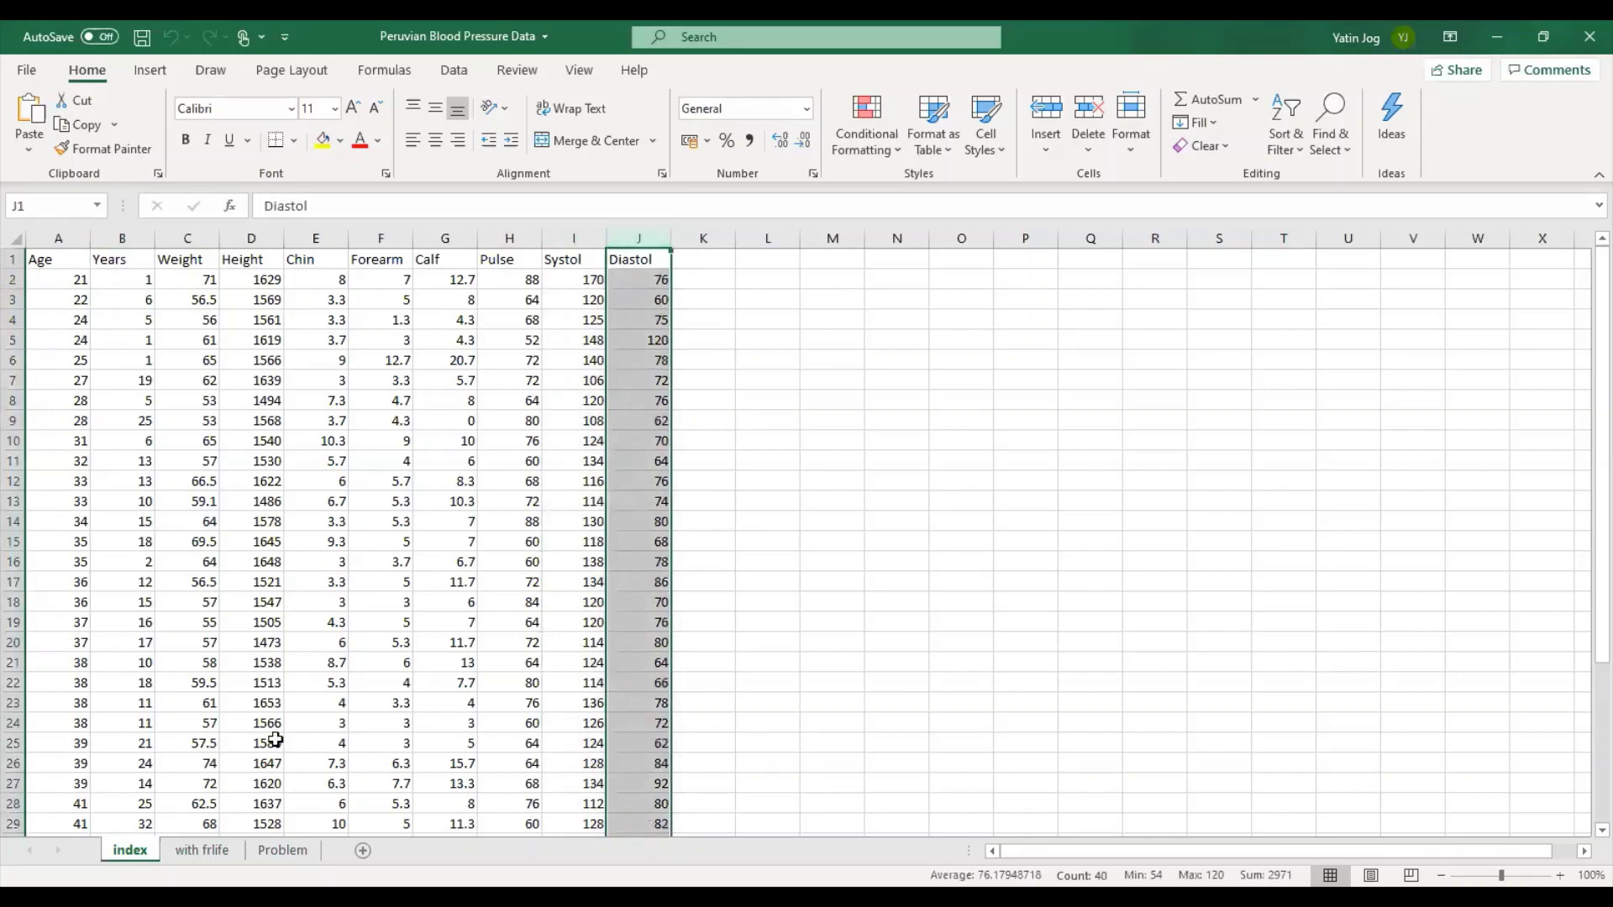
pyautogui.click(285, 851)
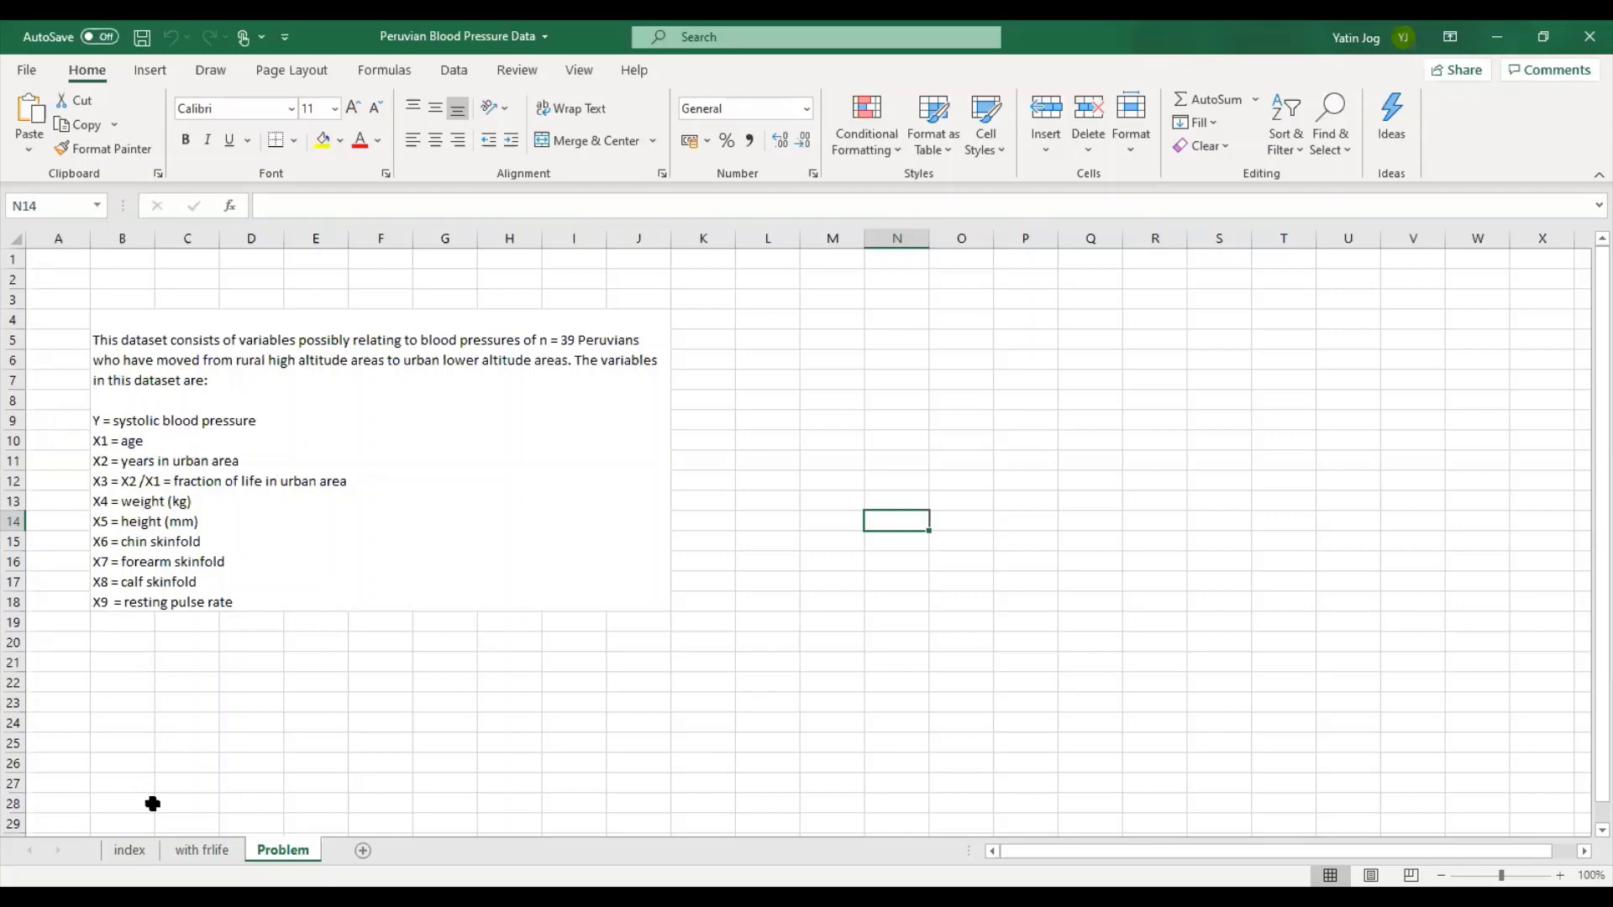
pyautogui.click(134, 850)
pyautogui.click(574, 236)
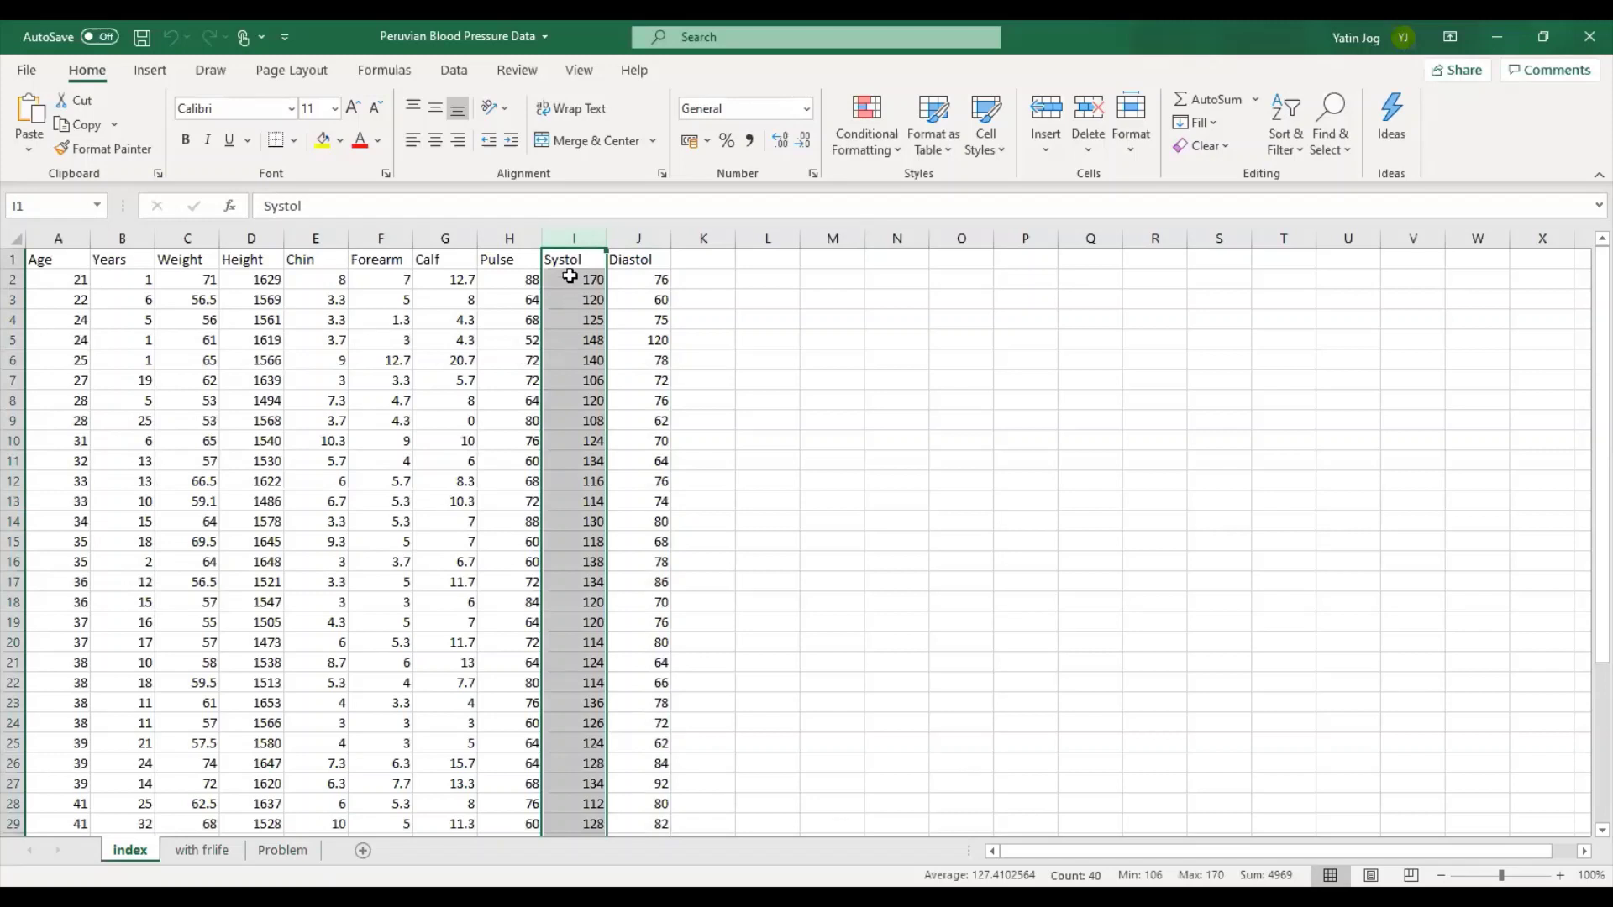
# Review the Diastol column on the index sheet, then examine how the friclife column is calculated on the with frlife sheet.
pyautogui.click(640, 238)
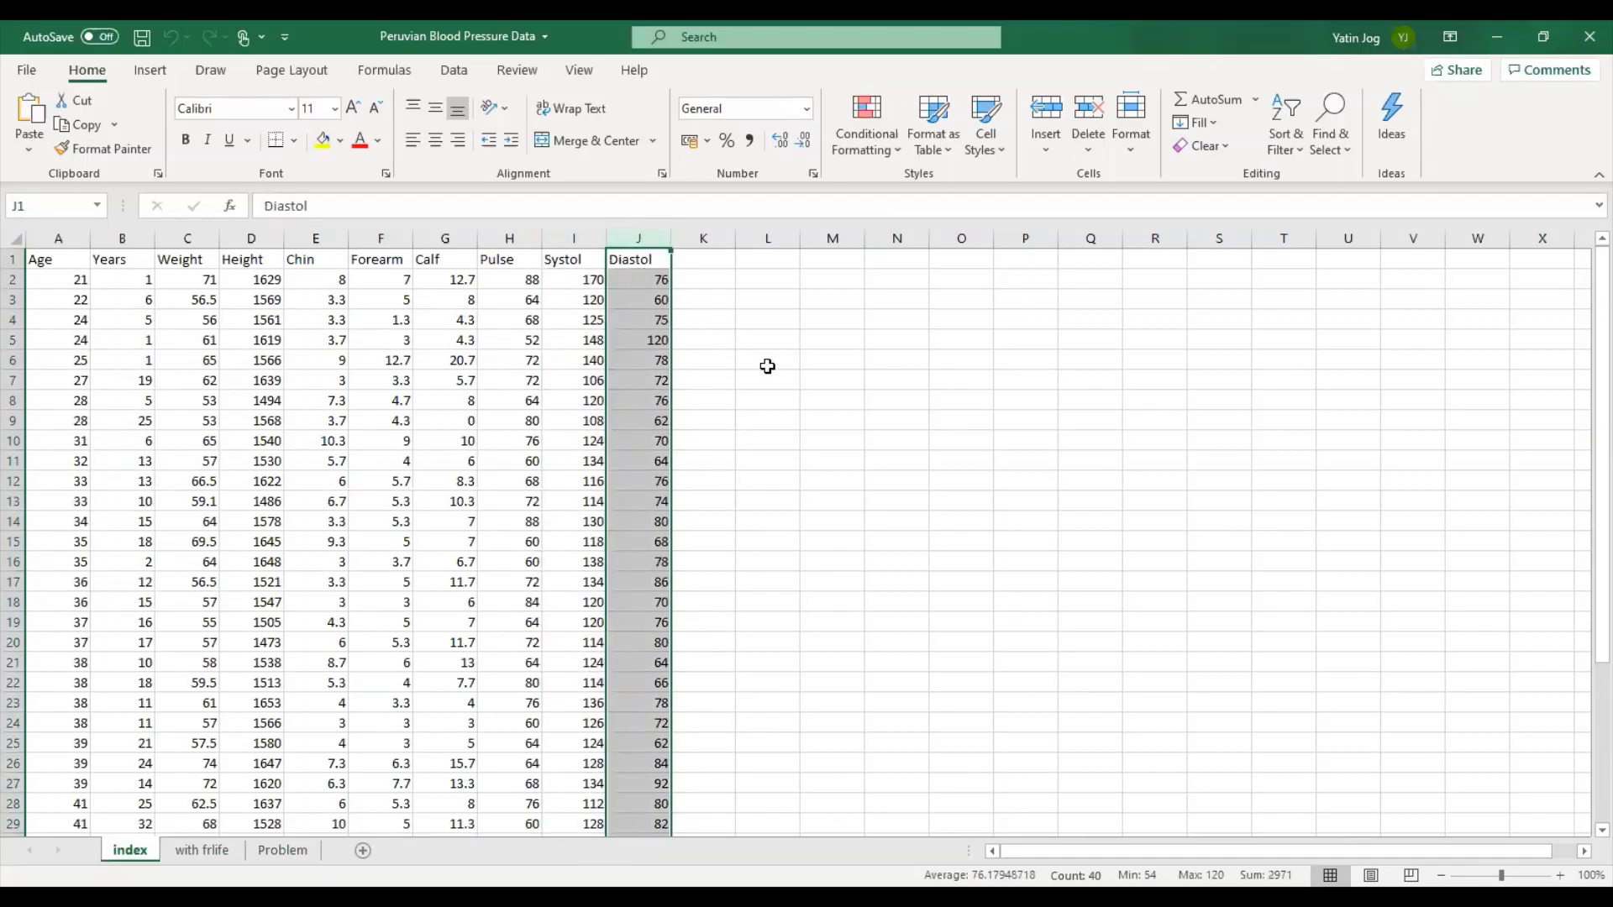
pyautogui.click(747, 296)
pyautogui.click(206, 850)
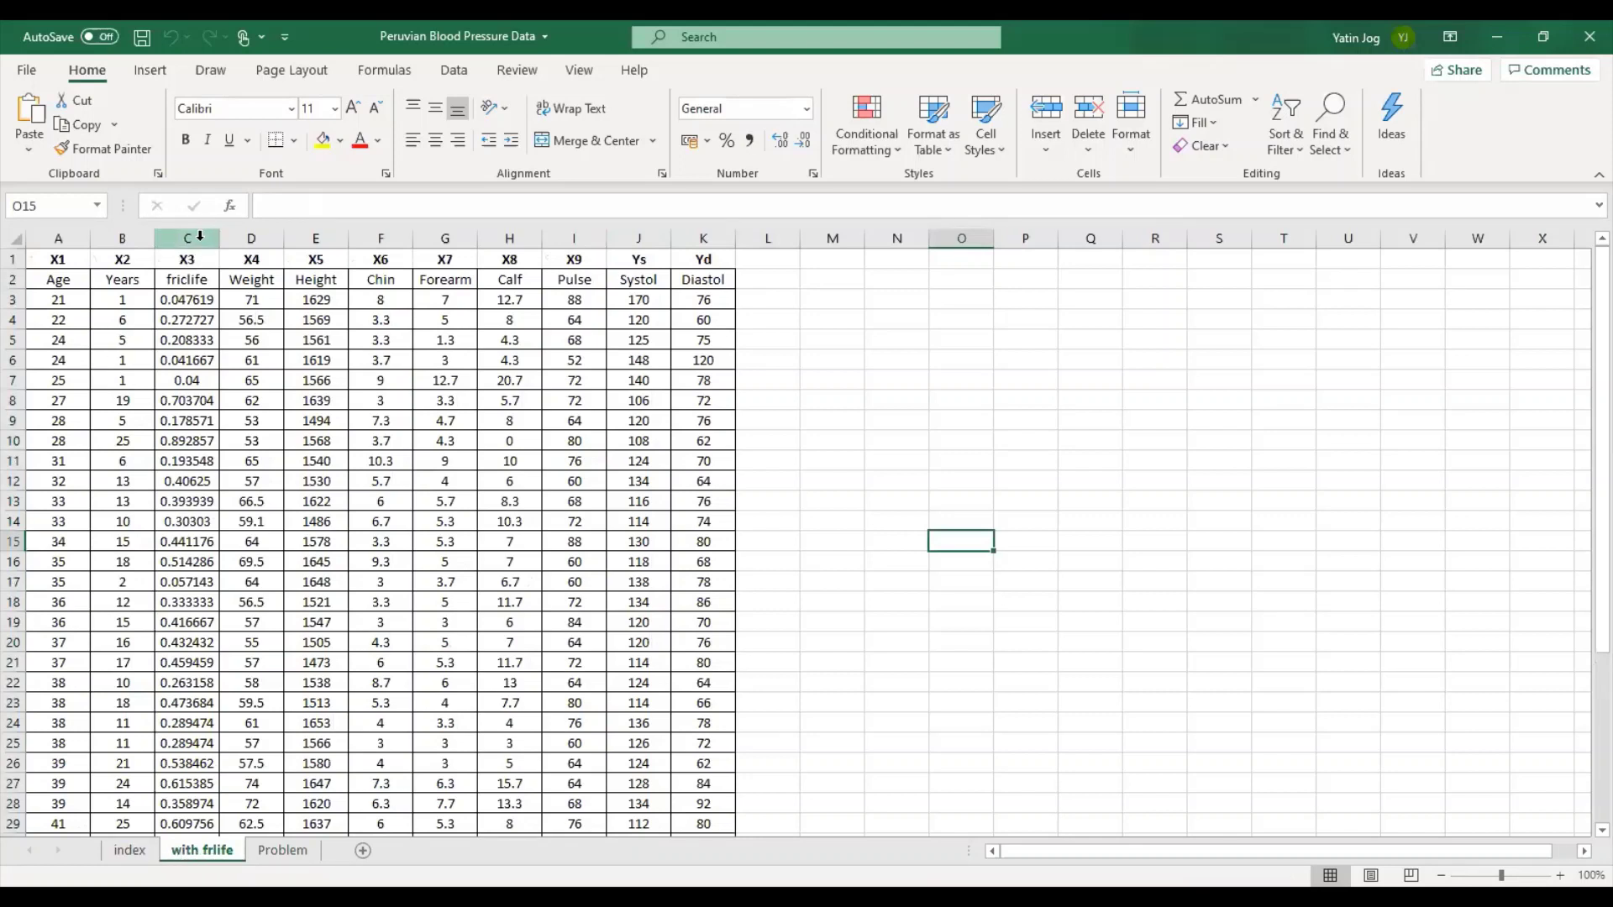
pyautogui.click(193, 301)
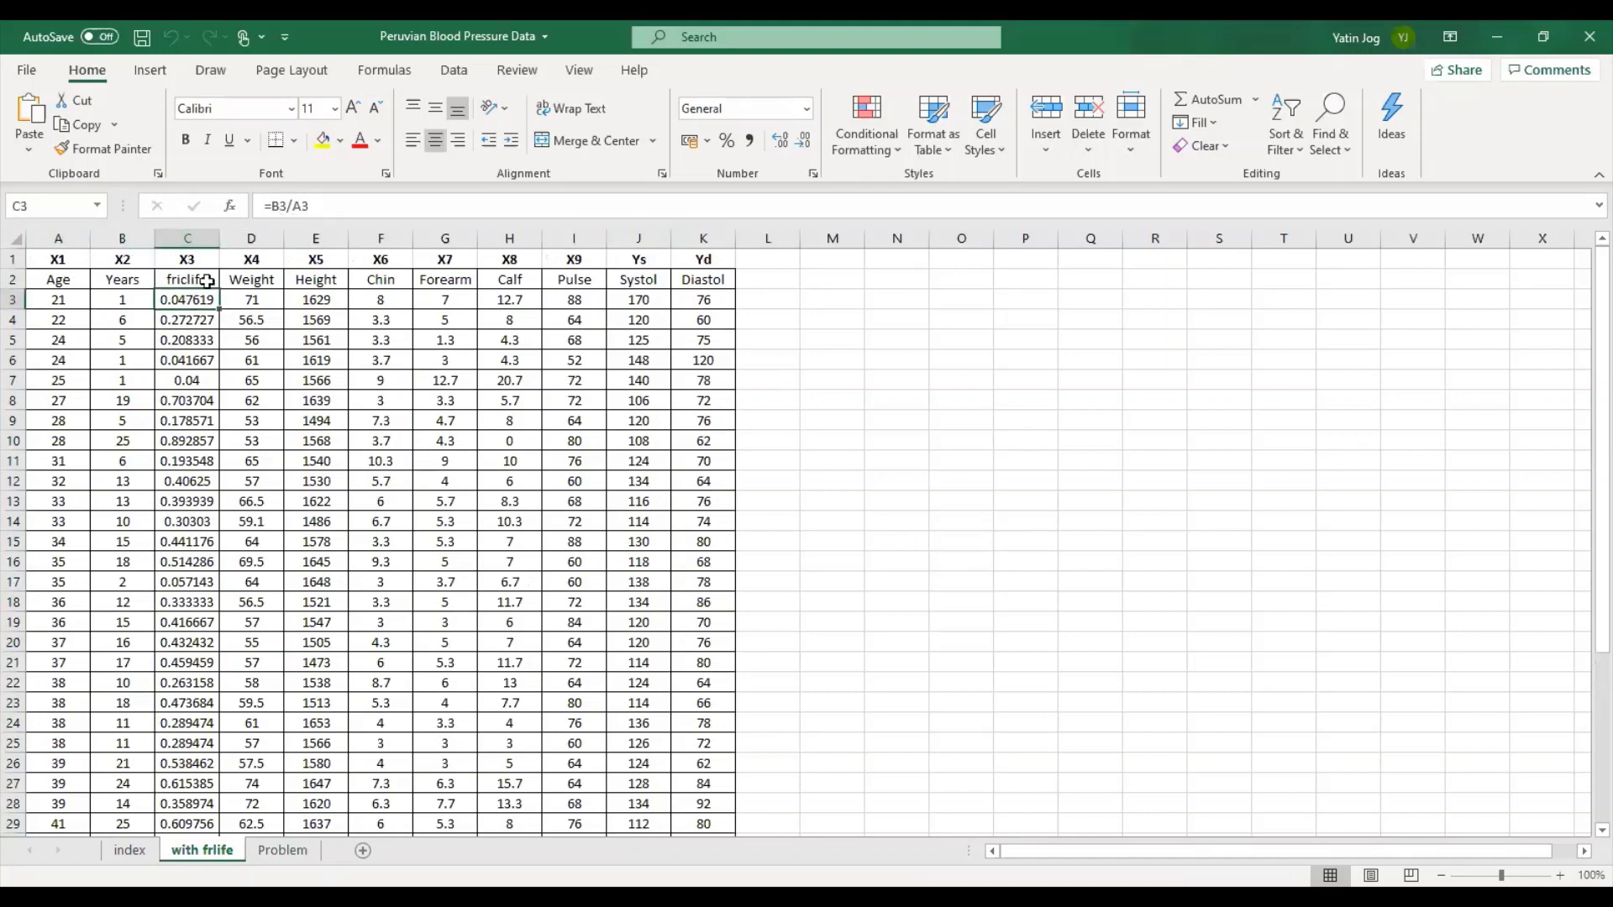
pyautogui.scroll(-6, 203, 572)
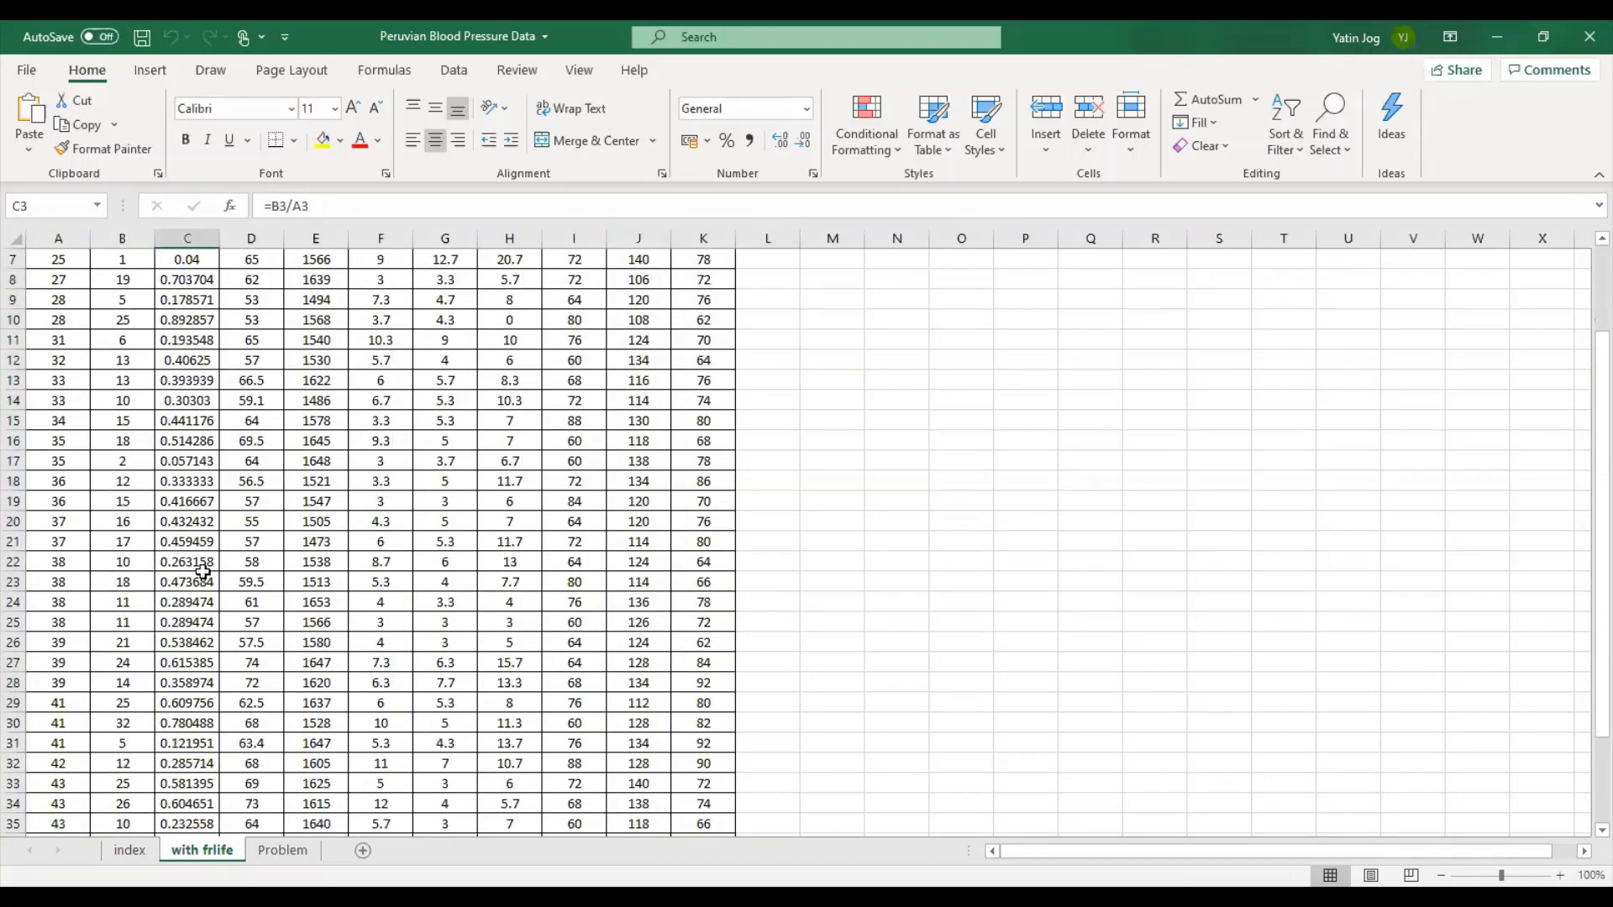
pyautogui.scroll(6, 203, 571)
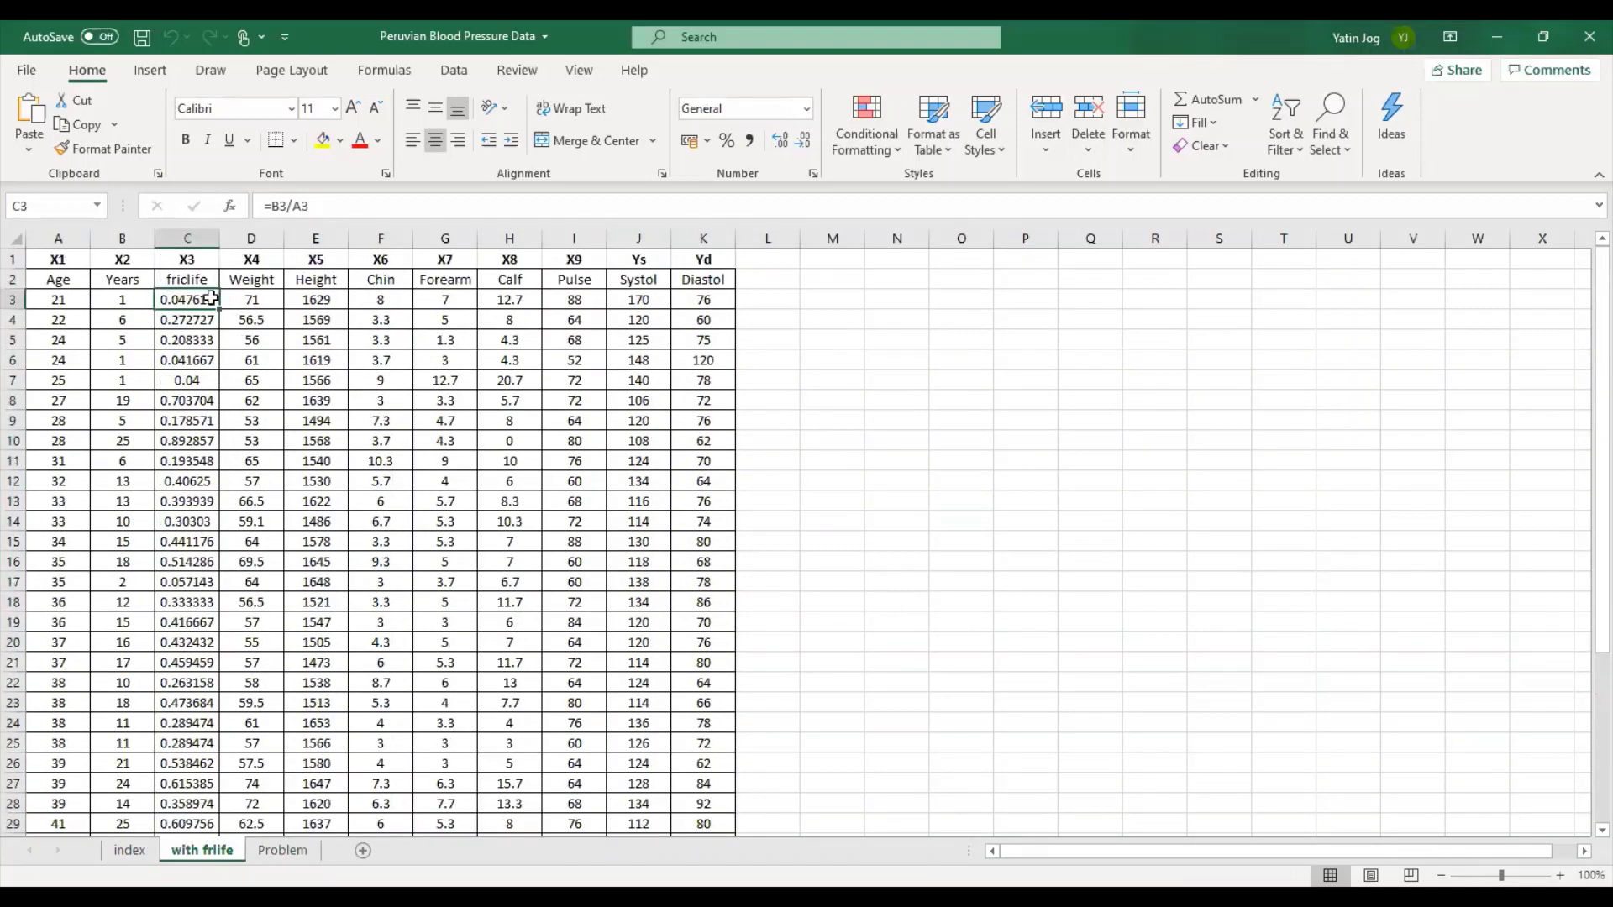
pyautogui.click(844, 316)
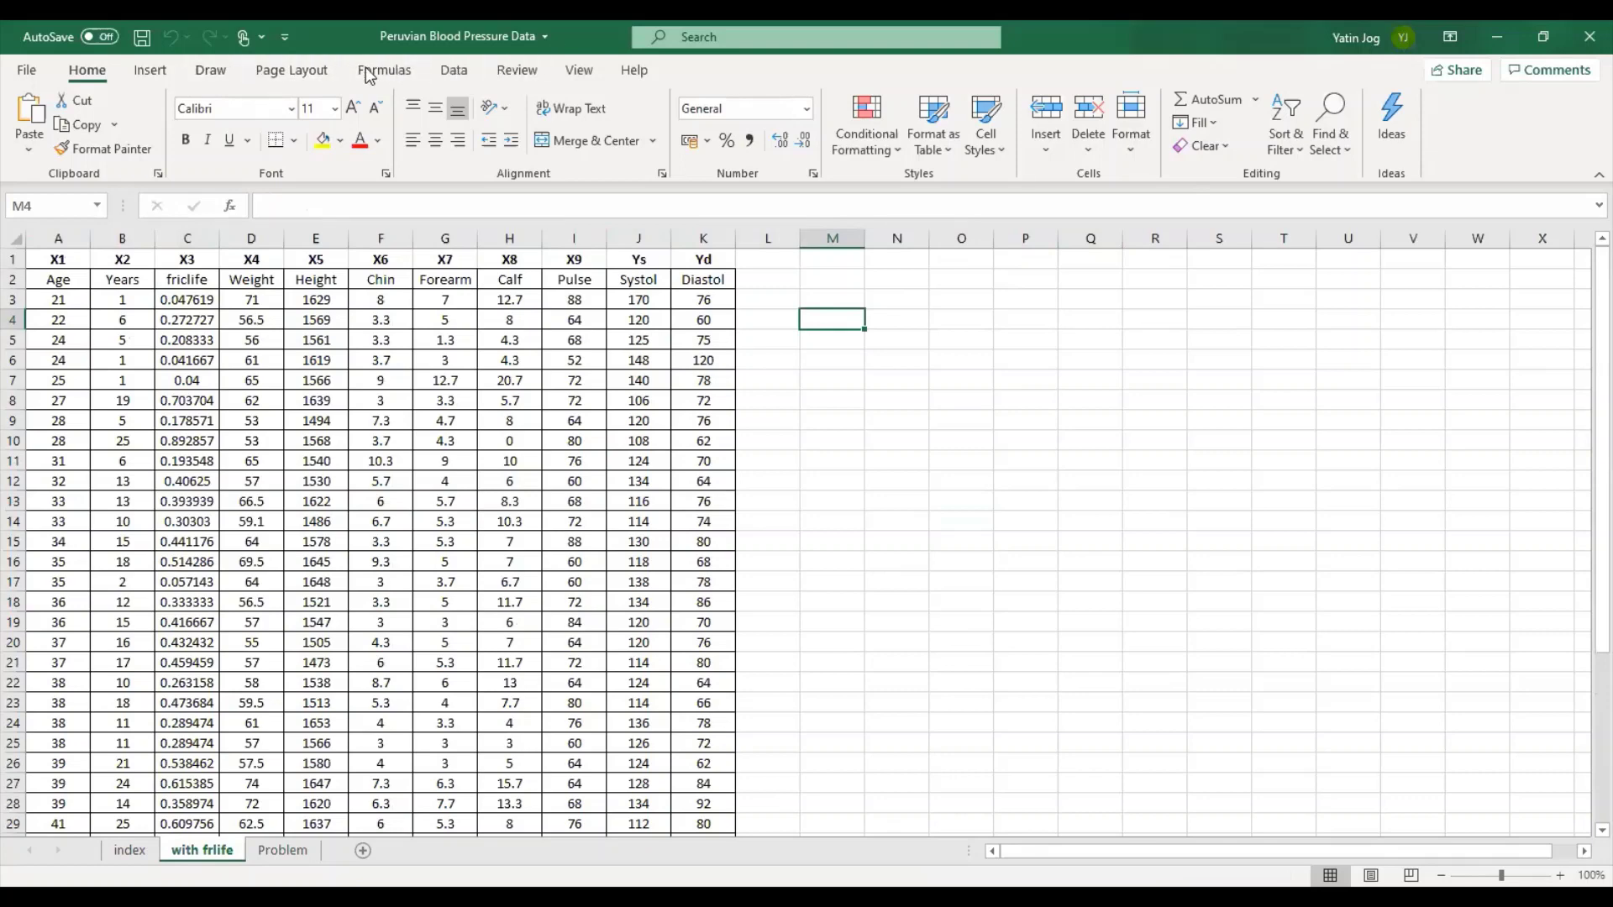
# Start a Regression analysis from the Data Analysis tools and set its Input X Range to $A$2:$I$41, covering Age through Pulse.
pyautogui.click(454, 71)
pyautogui.click(1372, 99)
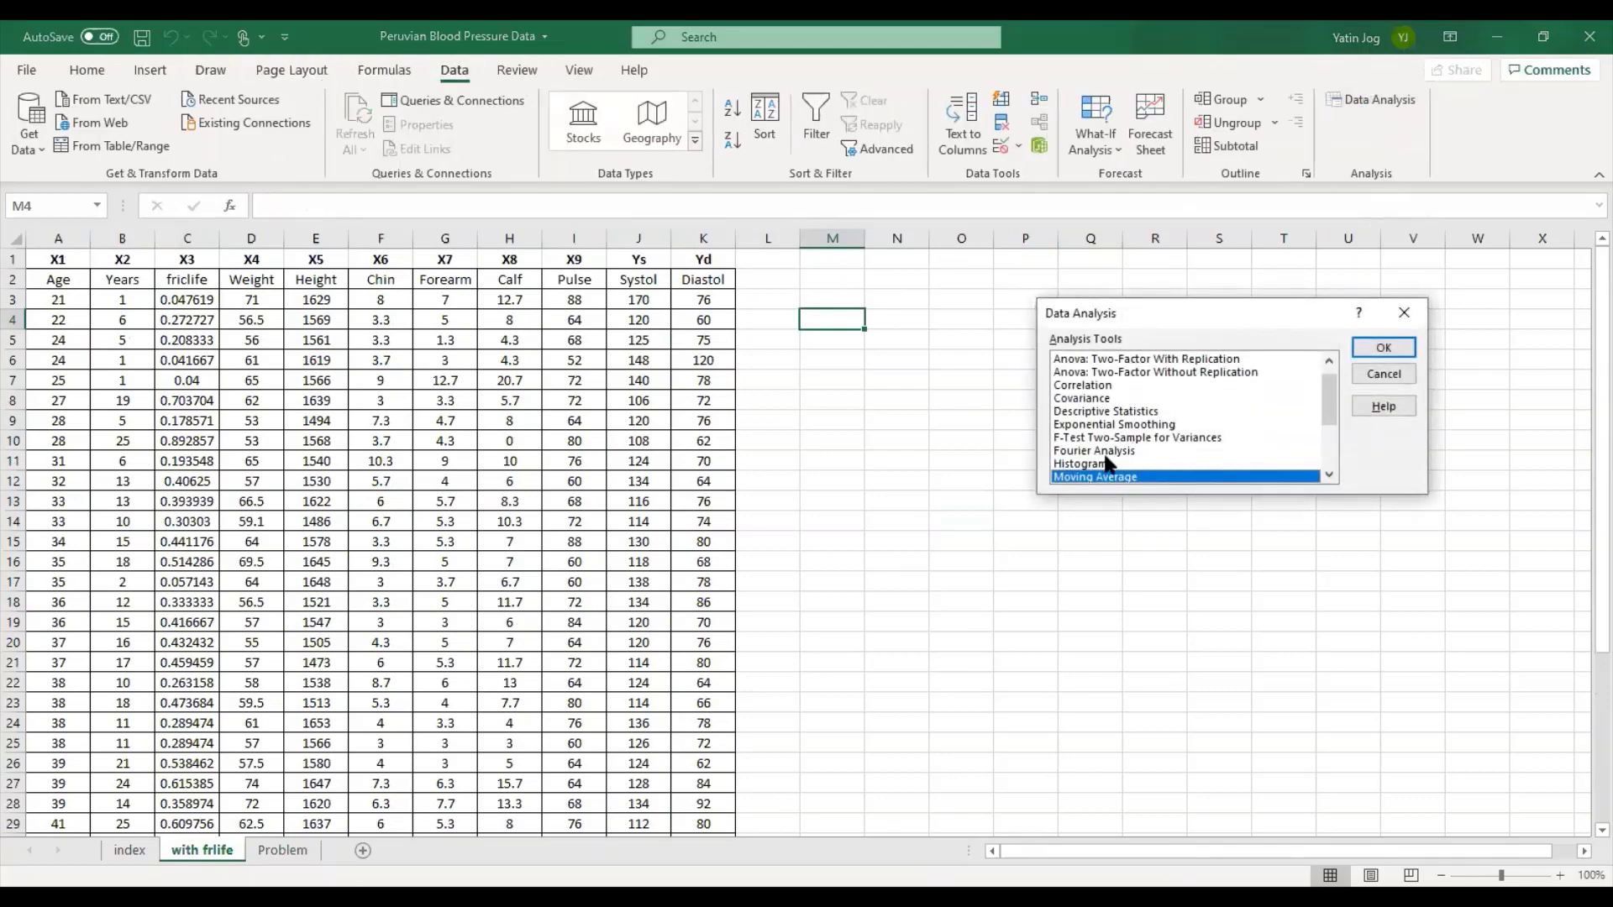
pyautogui.scroll(-2, 1149, 428)
pyautogui.click(1107, 437)
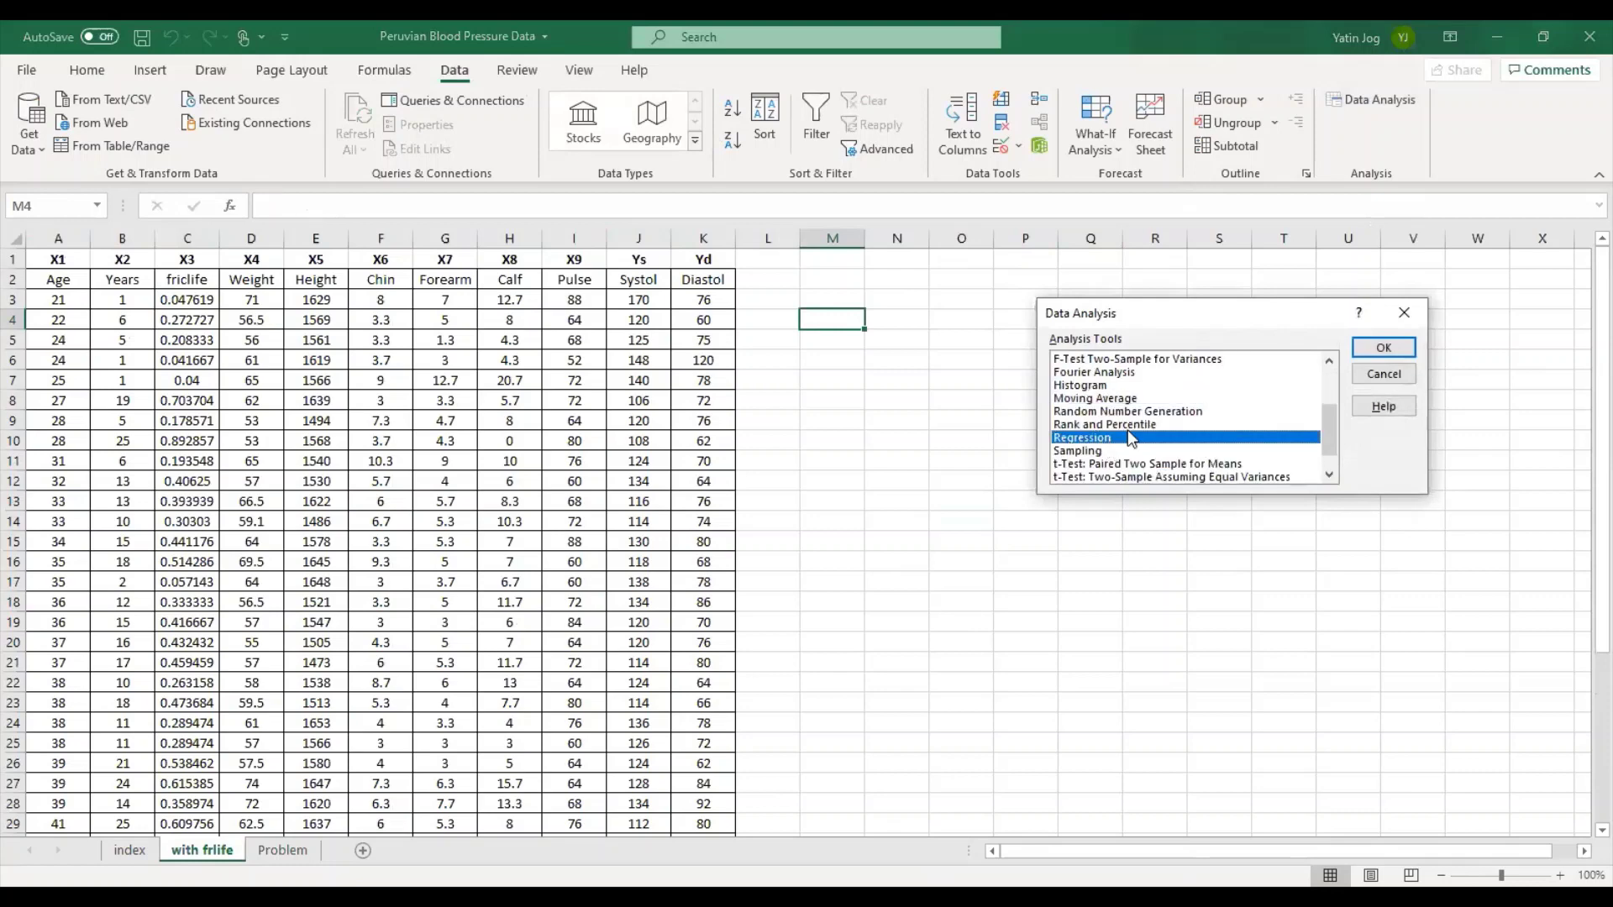
pyautogui.click(1385, 348)
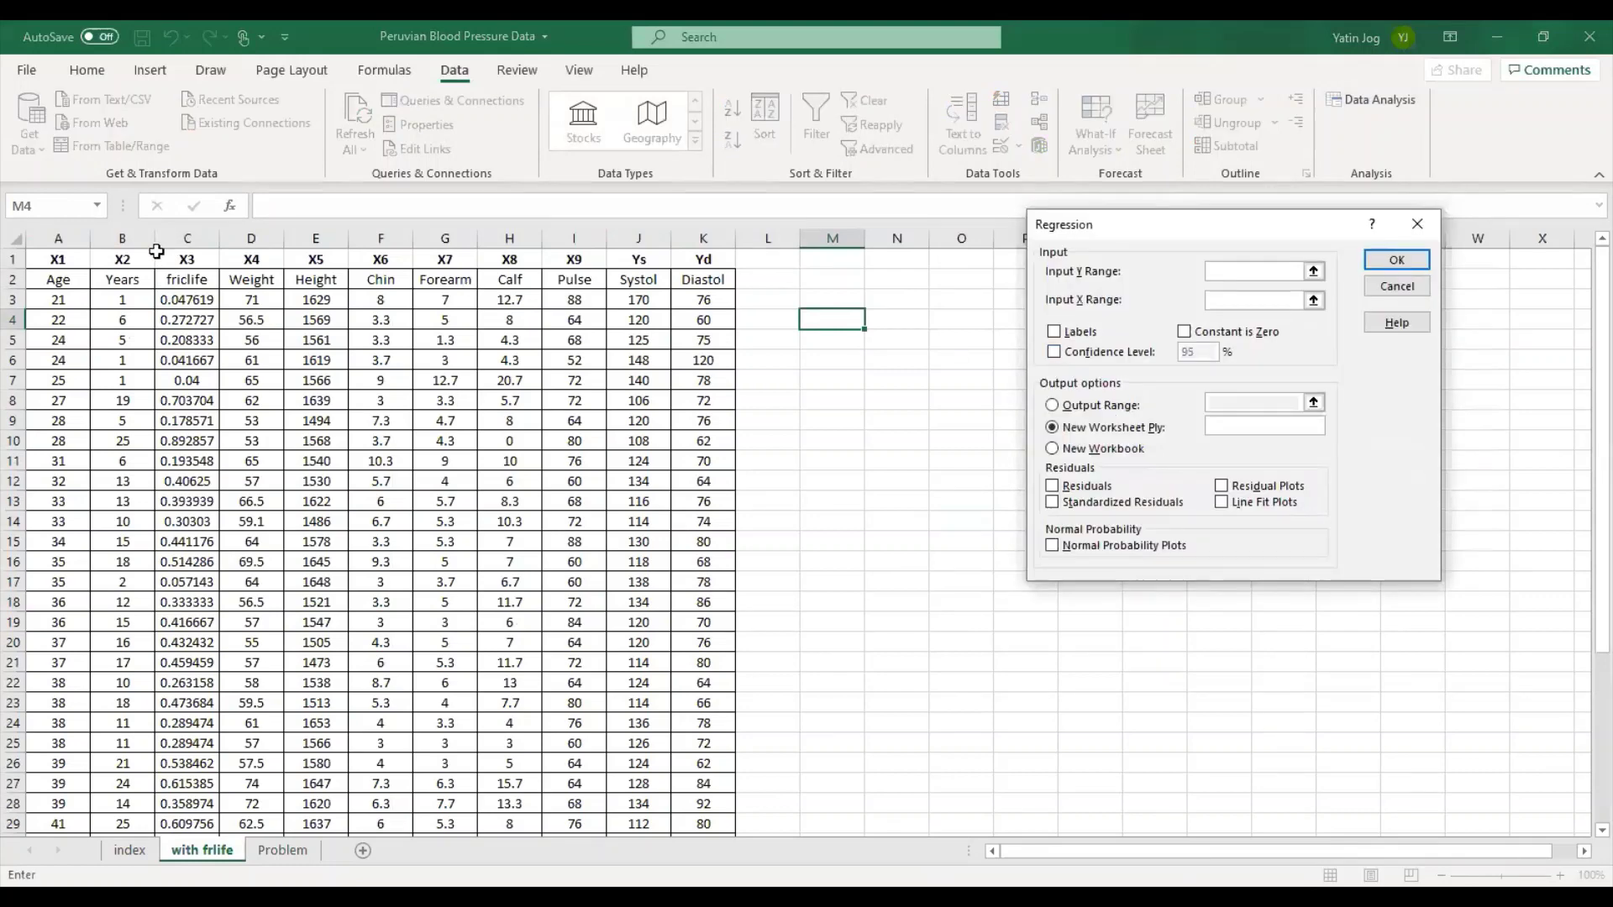
pyautogui.click(52, 282)
pyautogui.moveTo(52, 282); pyautogui.dragTo(573, 783)
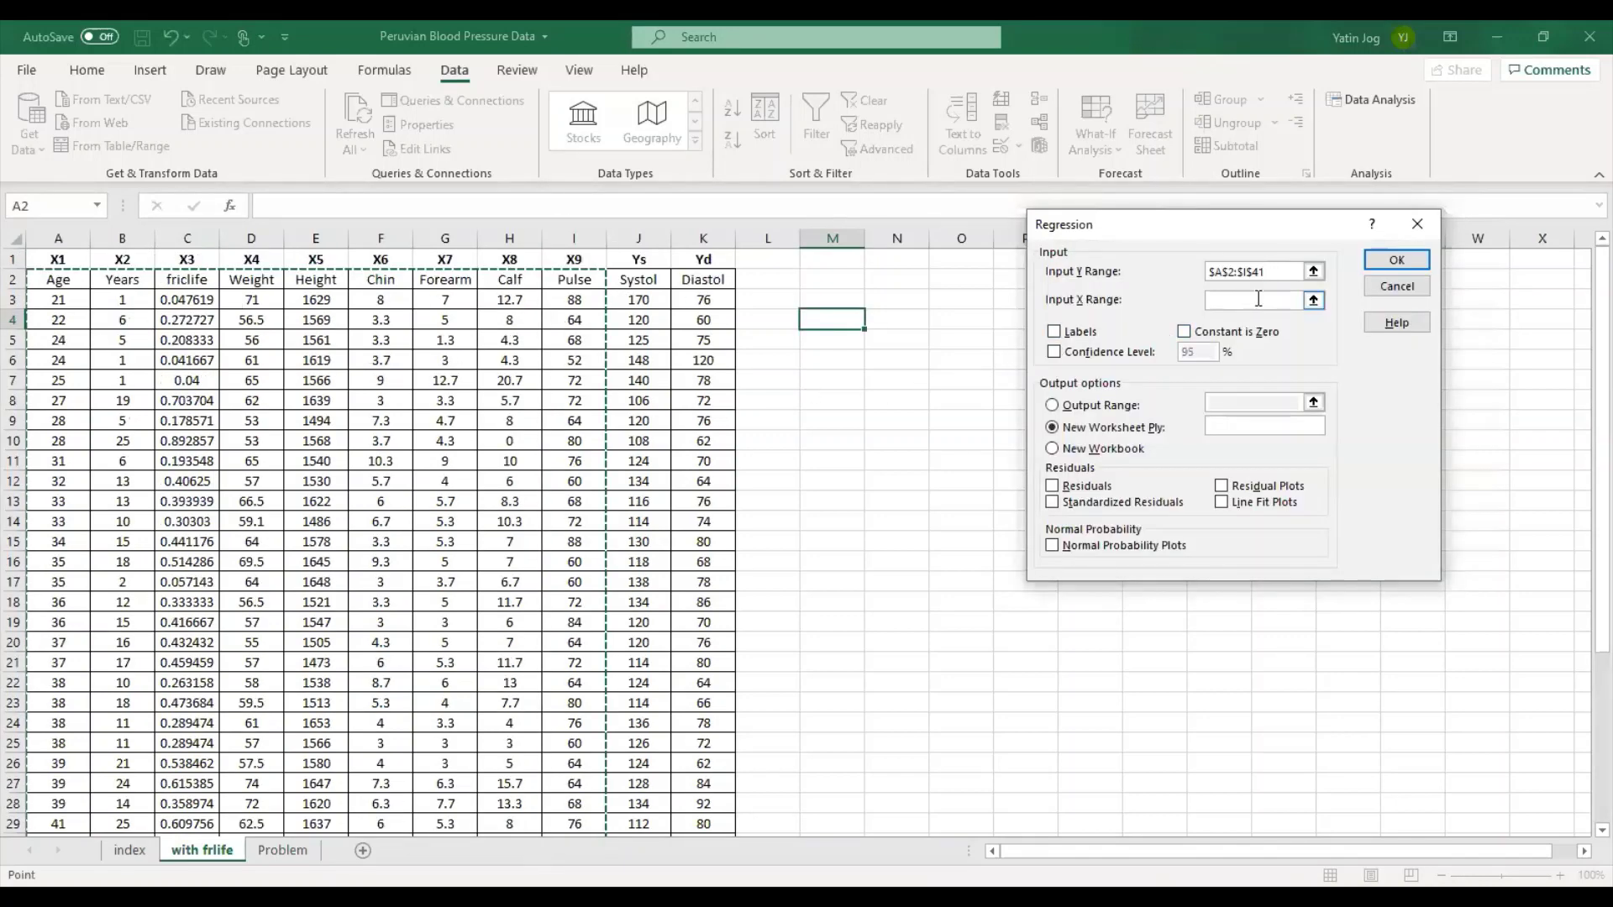
pyautogui.moveTo(1280, 277); pyautogui.dragTo(1209, 275)
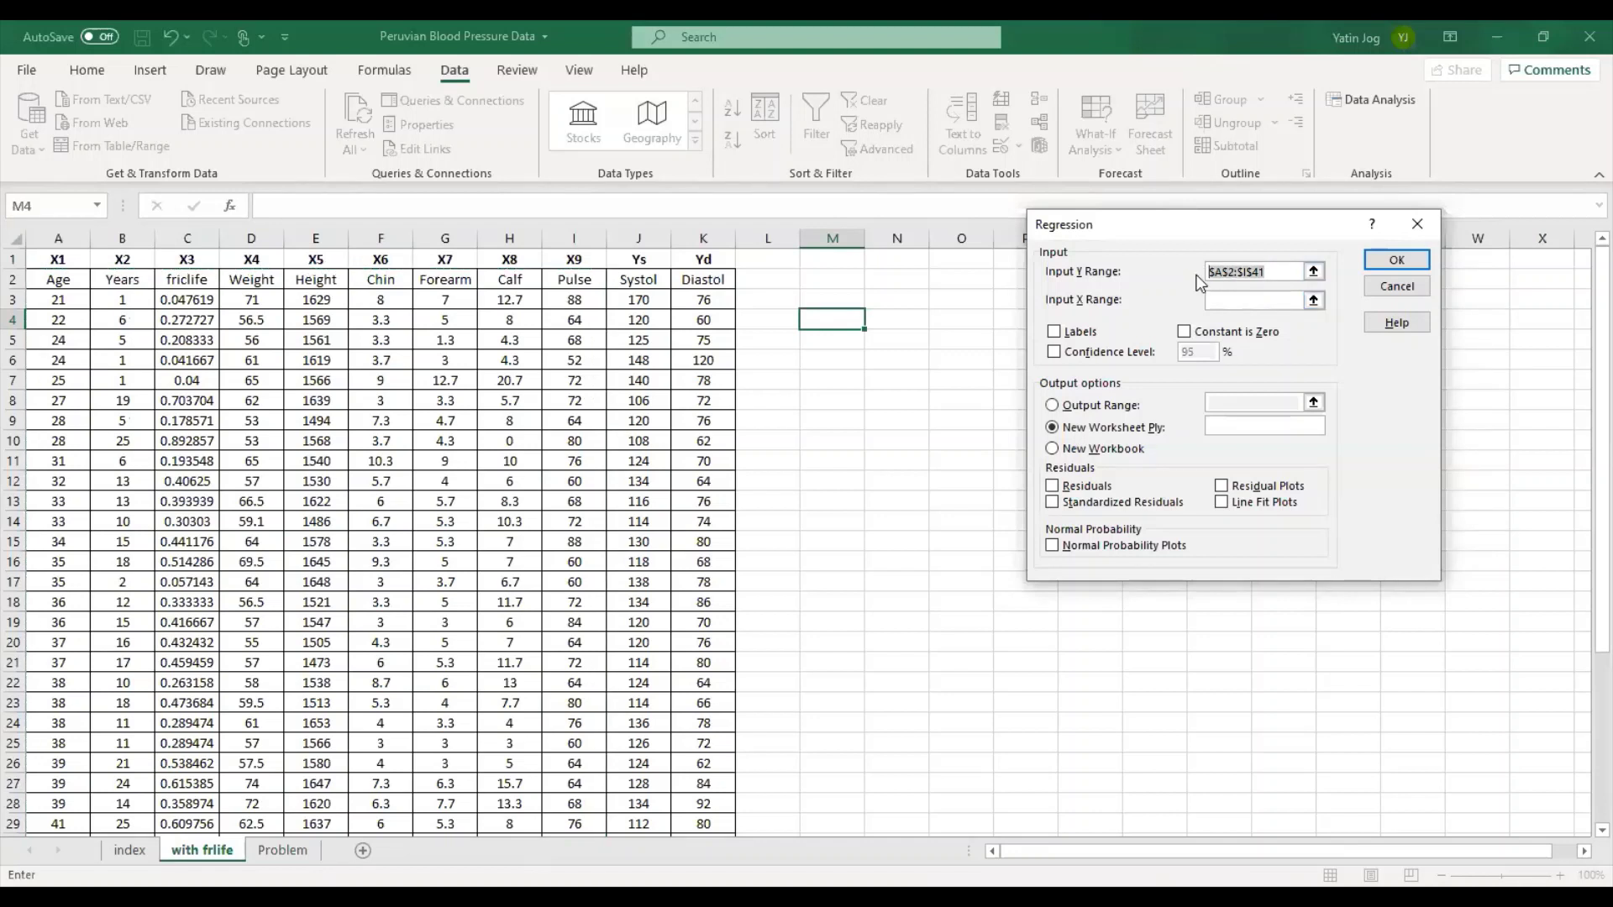
pyautogui.hotkey('ctrl', 'c')
pyautogui.click(1231, 300)
pyautogui.hotkey('ctrl', 'v')
# Replace the regression's Input Y Range with the Systol data, $J$2:$J$41.
pyautogui.moveTo(1277, 272); pyautogui.dragTo(1182, 272)
pyautogui.press('BackSpace')
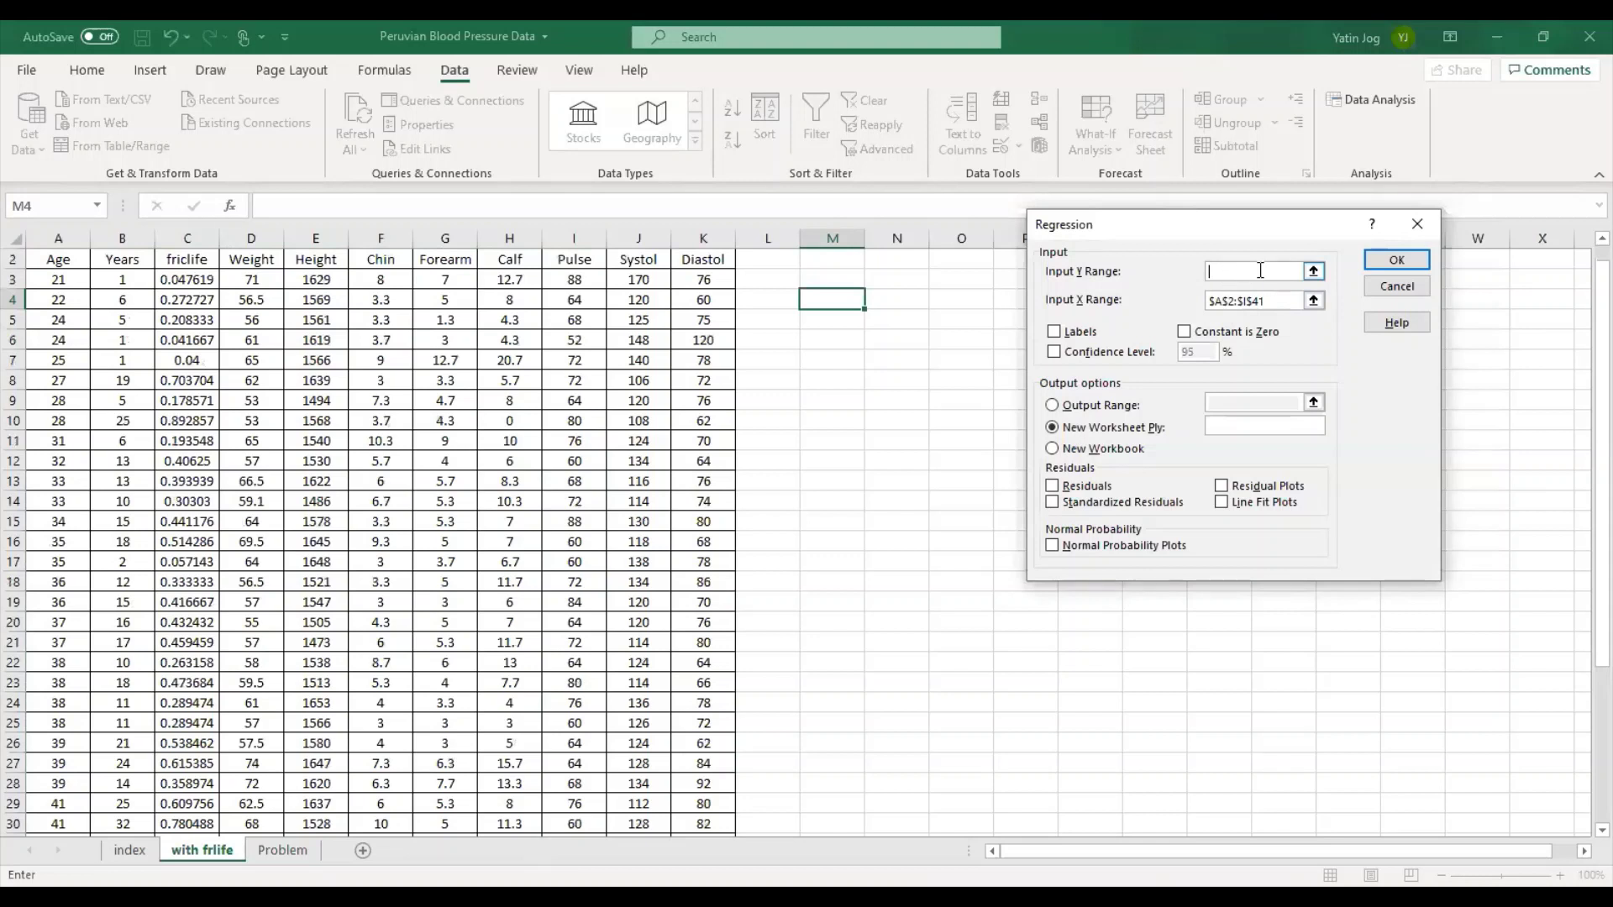
pyautogui.scroll(1, 645, 352)
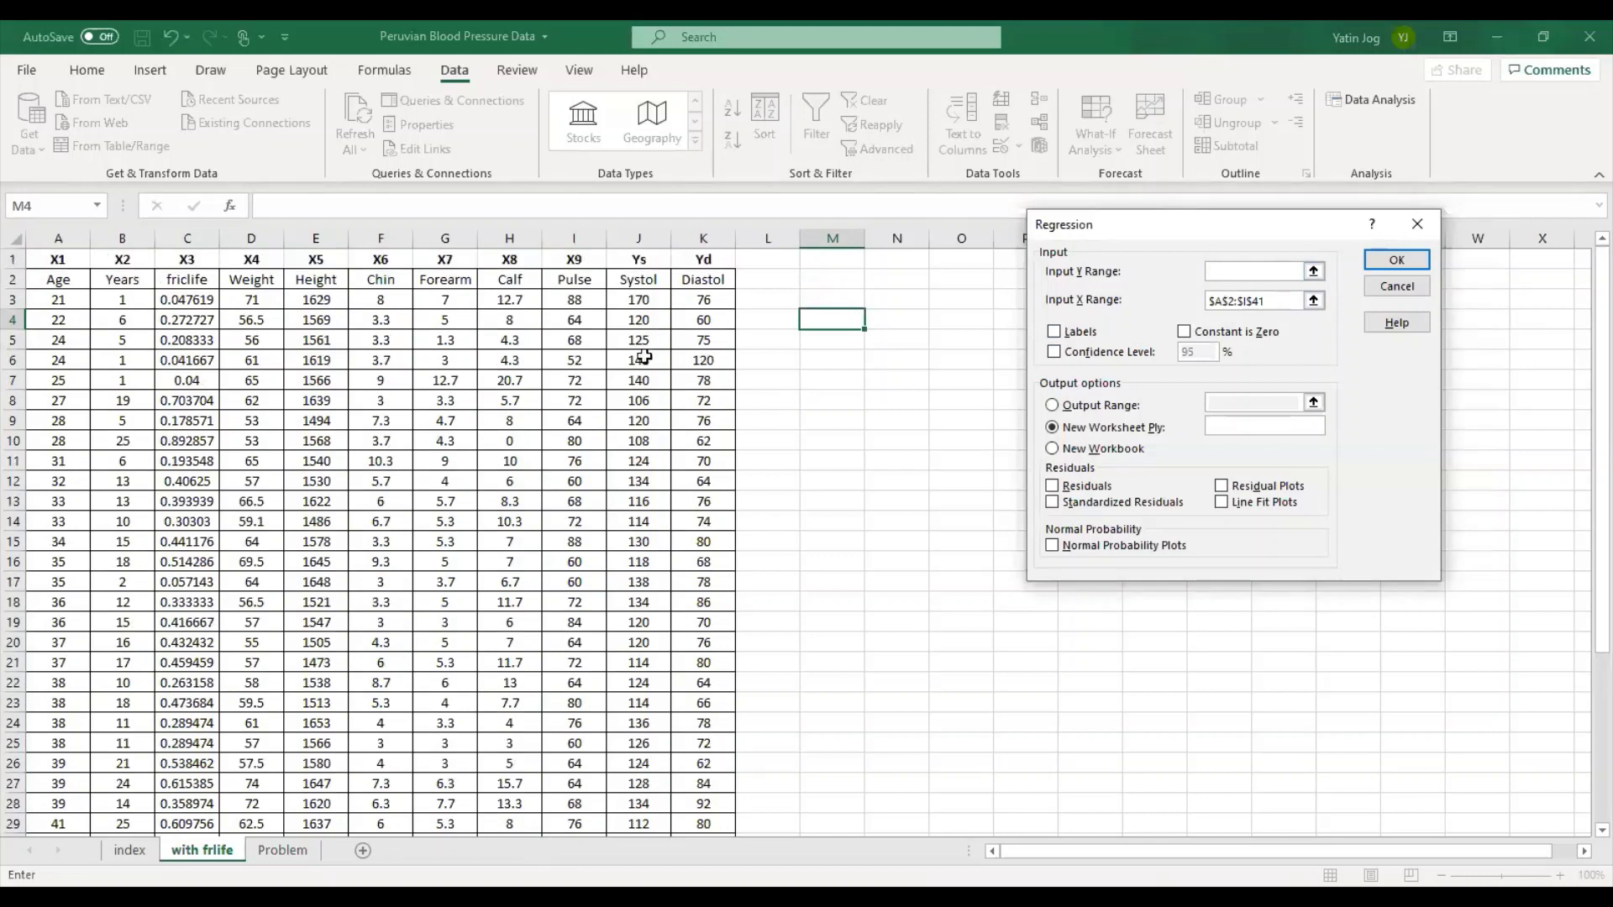
pyautogui.click(636, 278)
pyautogui.moveTo(636, 278); pyautogui.dragTo(632, 831)
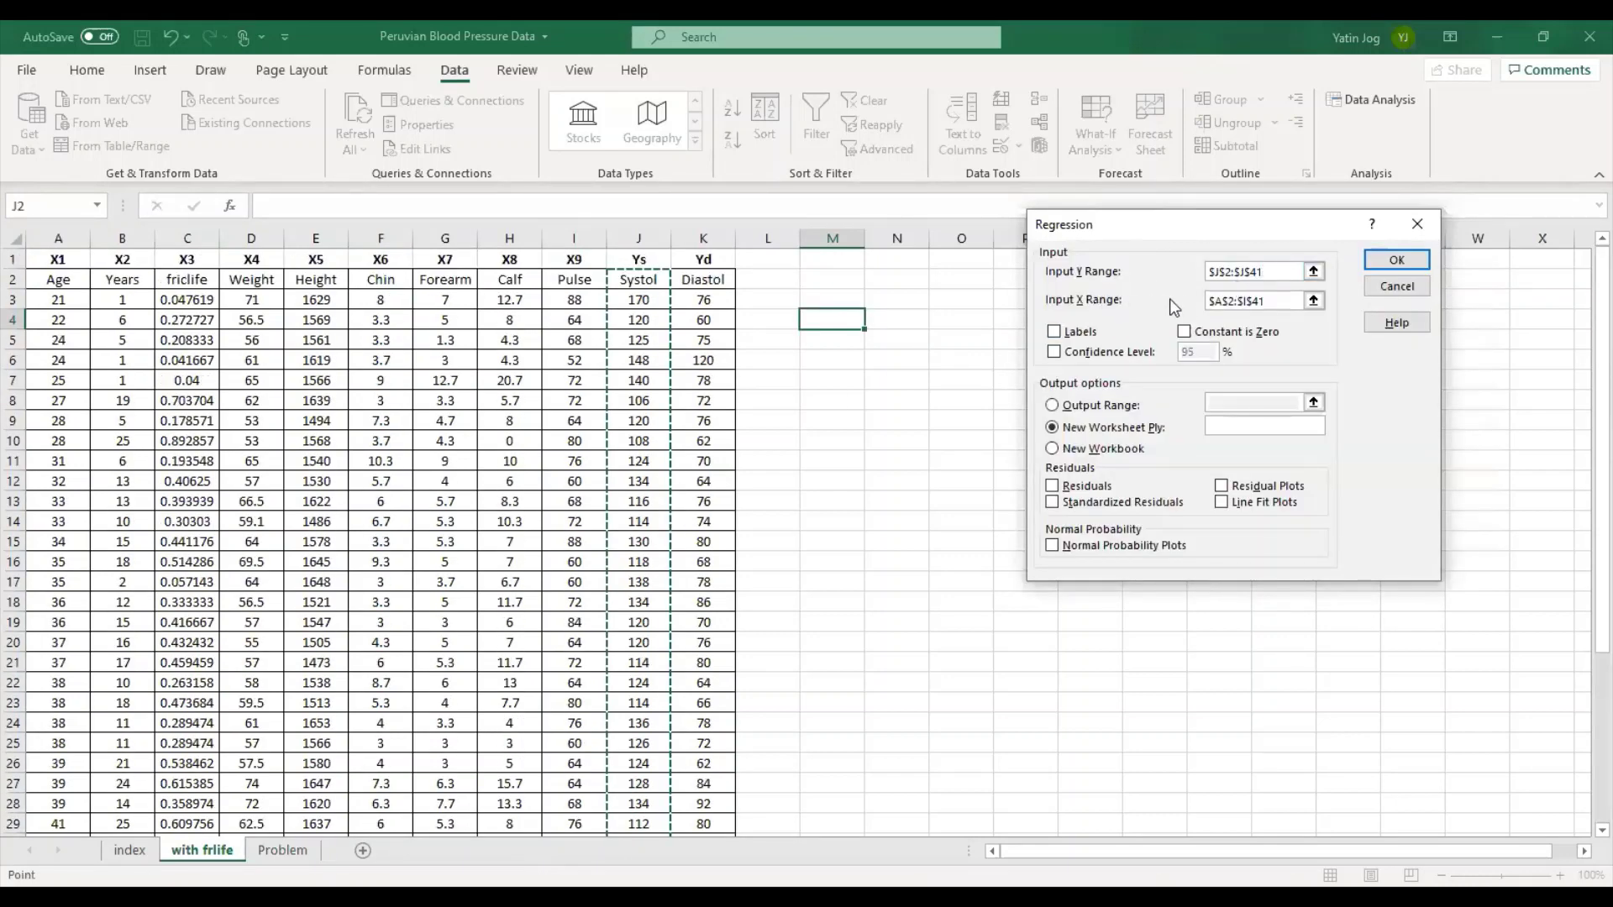
# Run the regression with Labels and Residuals enabled and the output range at $M$2, then widen column M.
pyautogui.click(1065, 336)
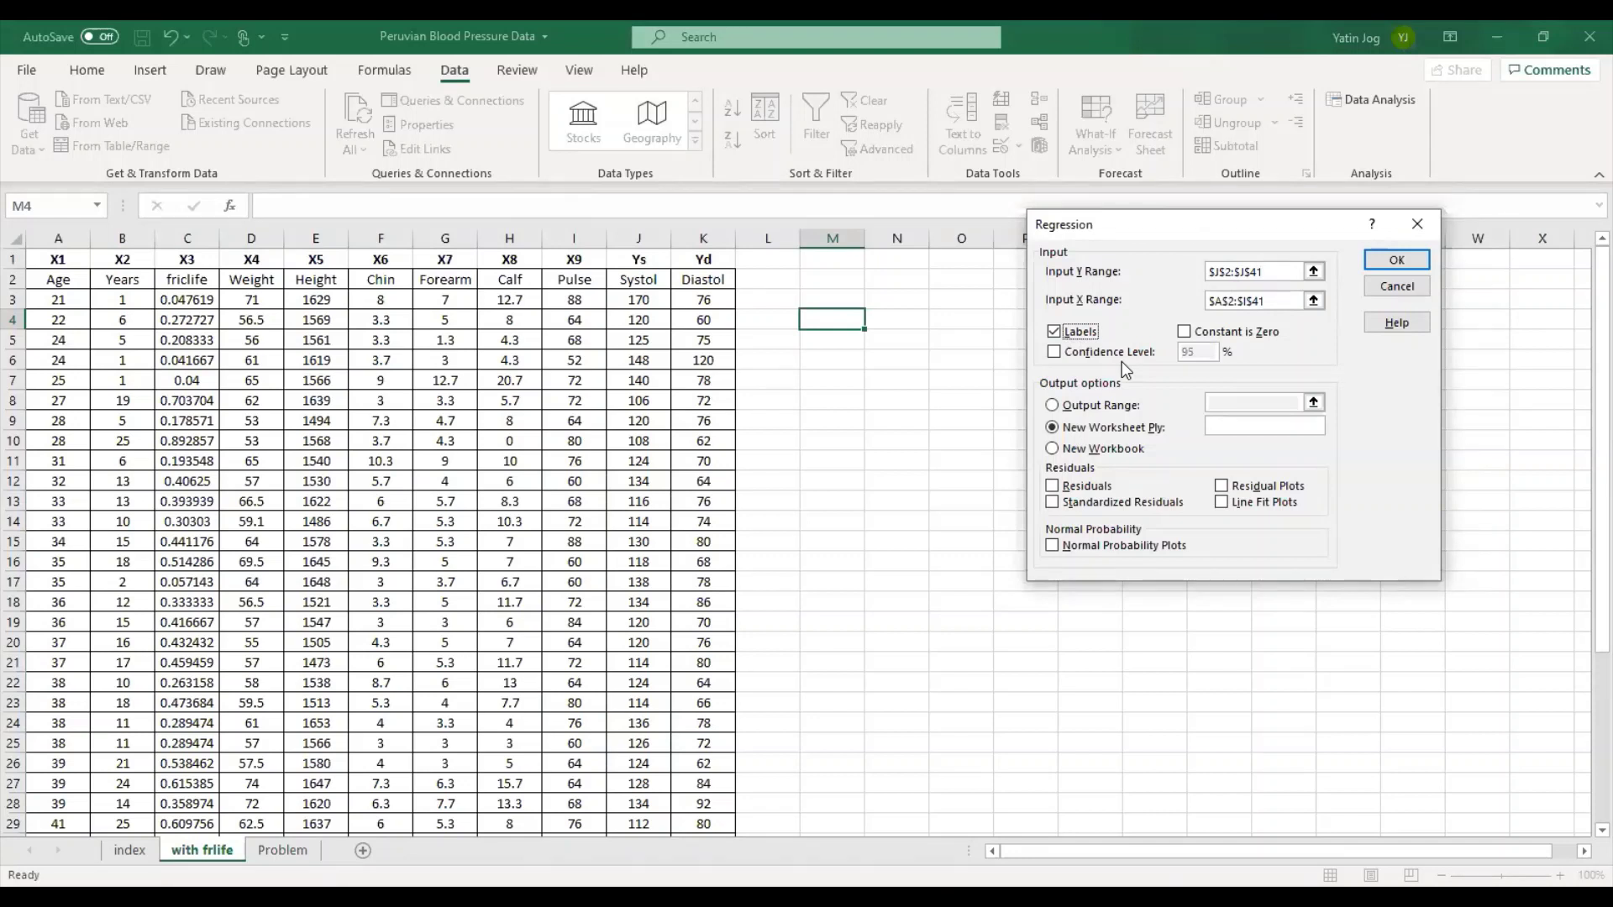
pyautogui.click(1052, 406)
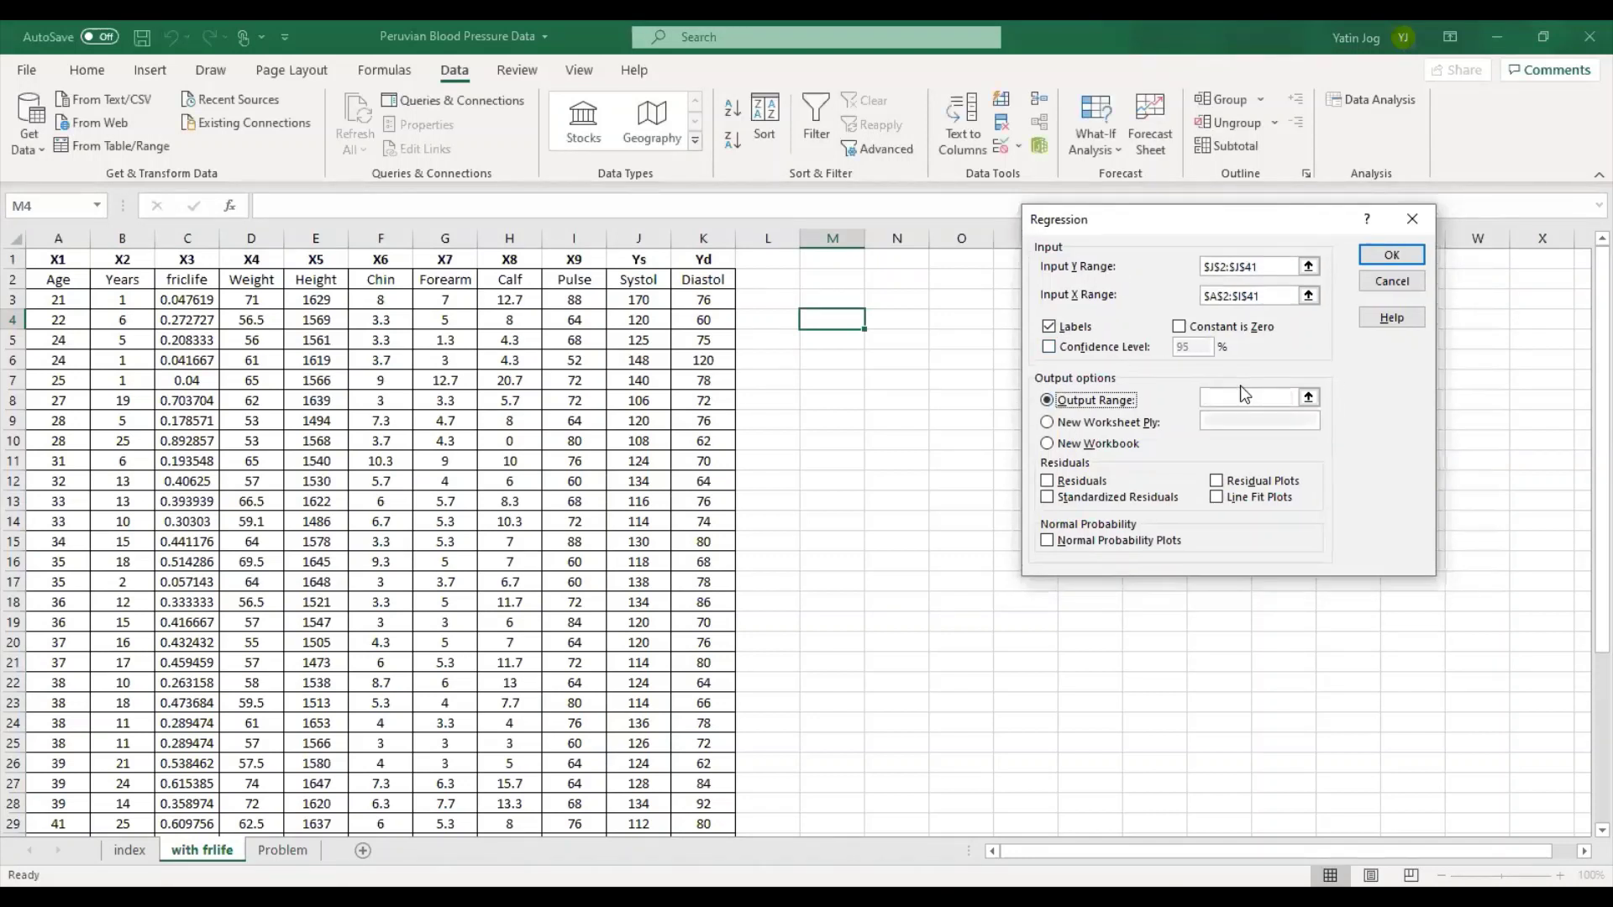
pyautogui.click(1240, 397)
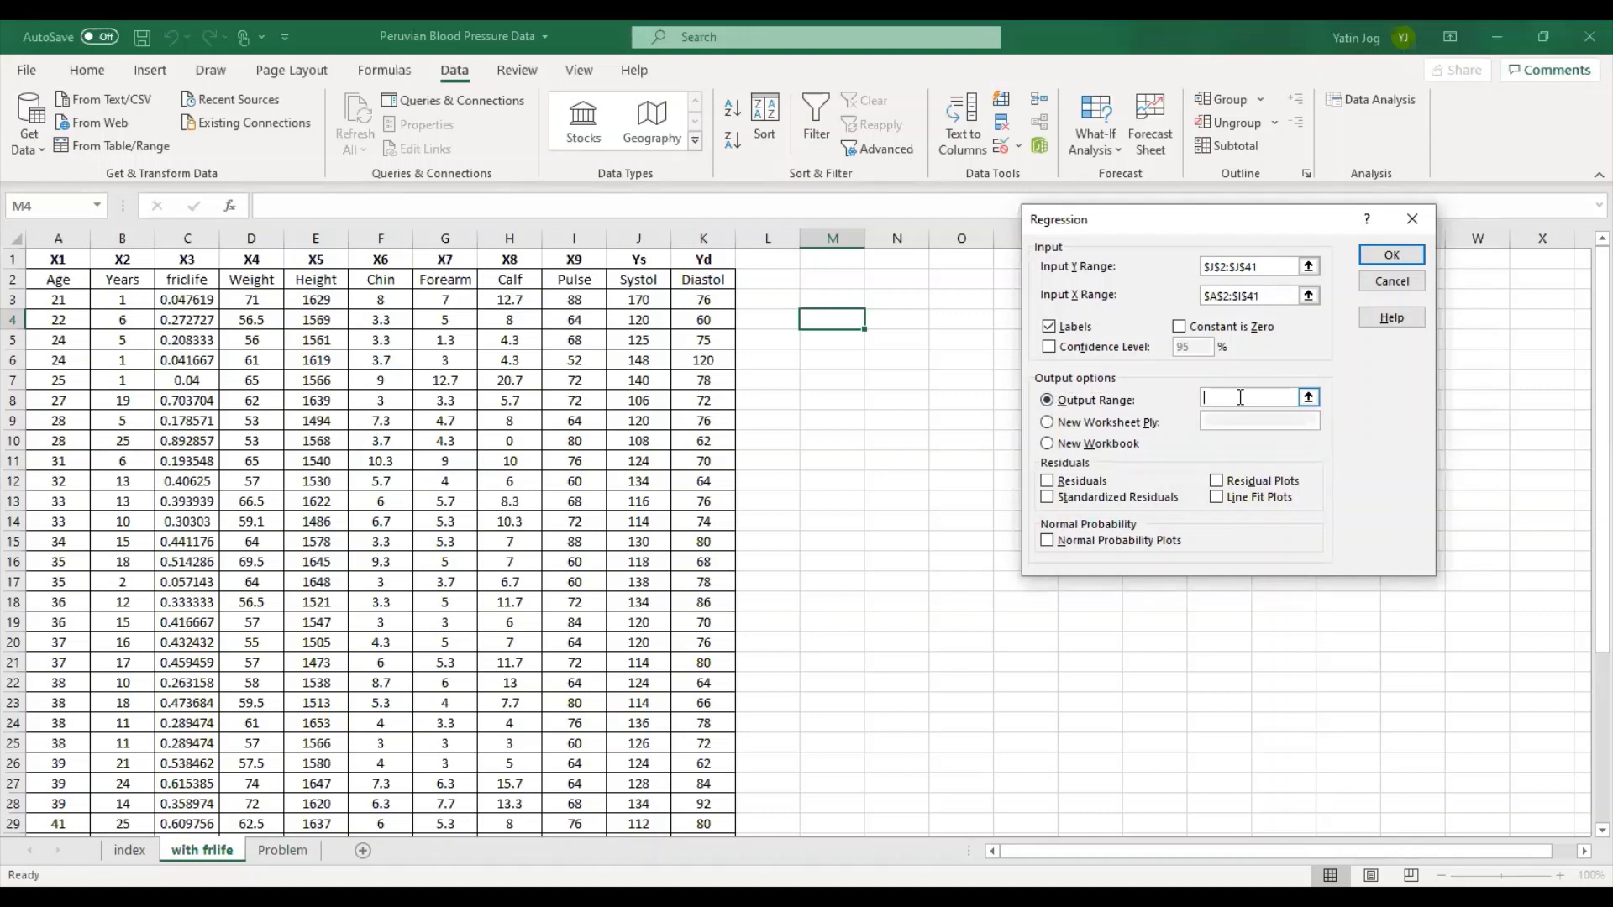
pyautogui.click(840, 282)
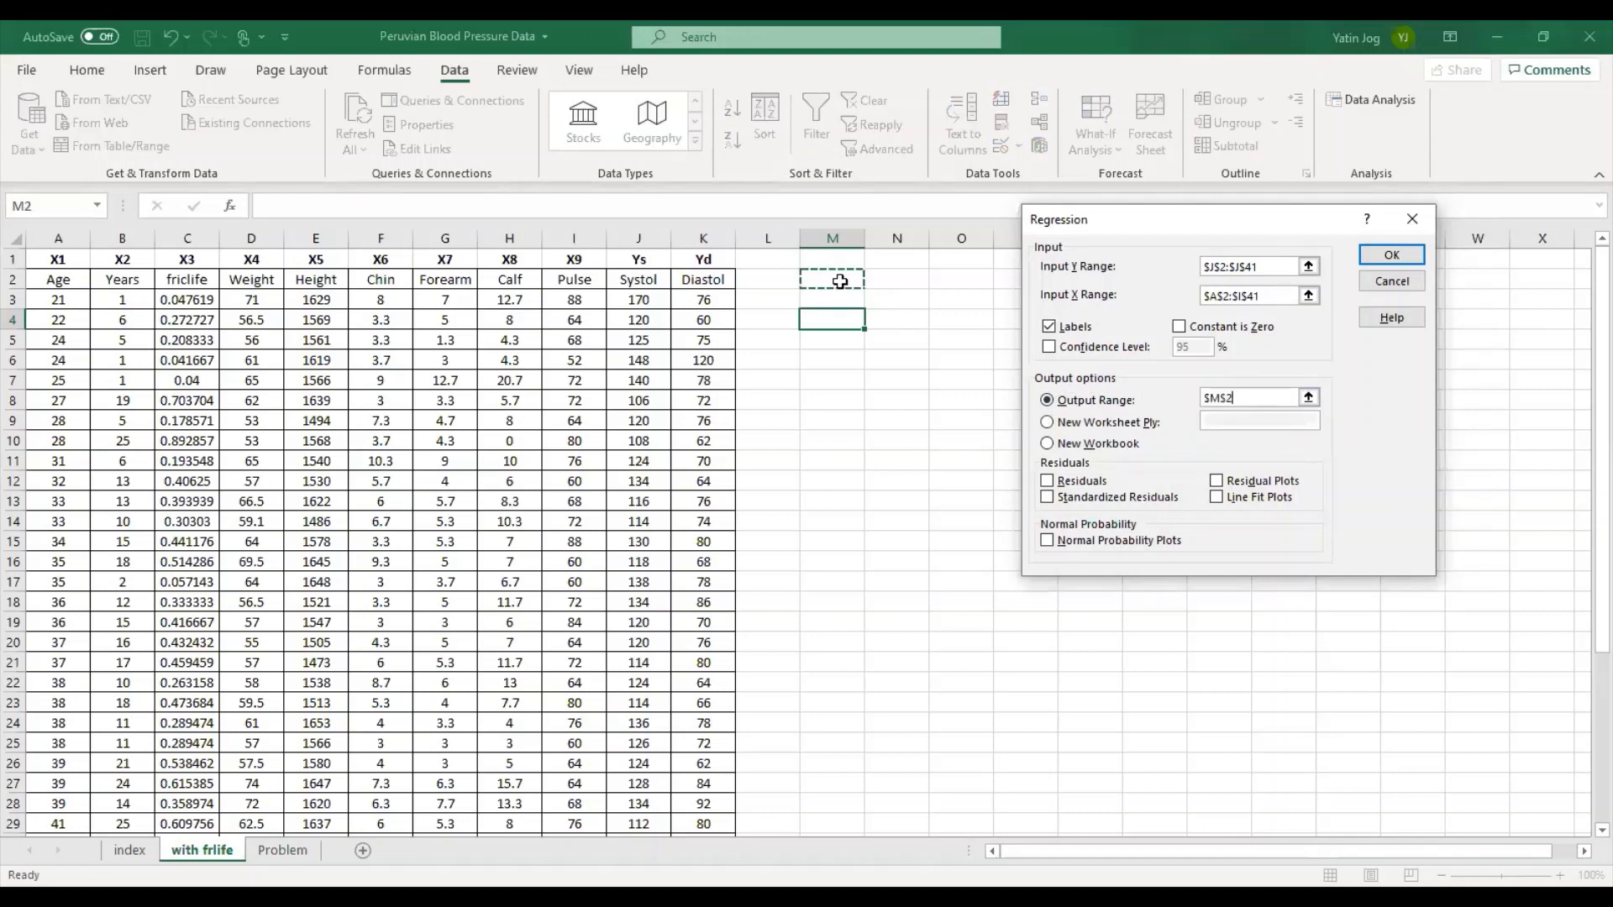
pyautogui.click(1048, 482)
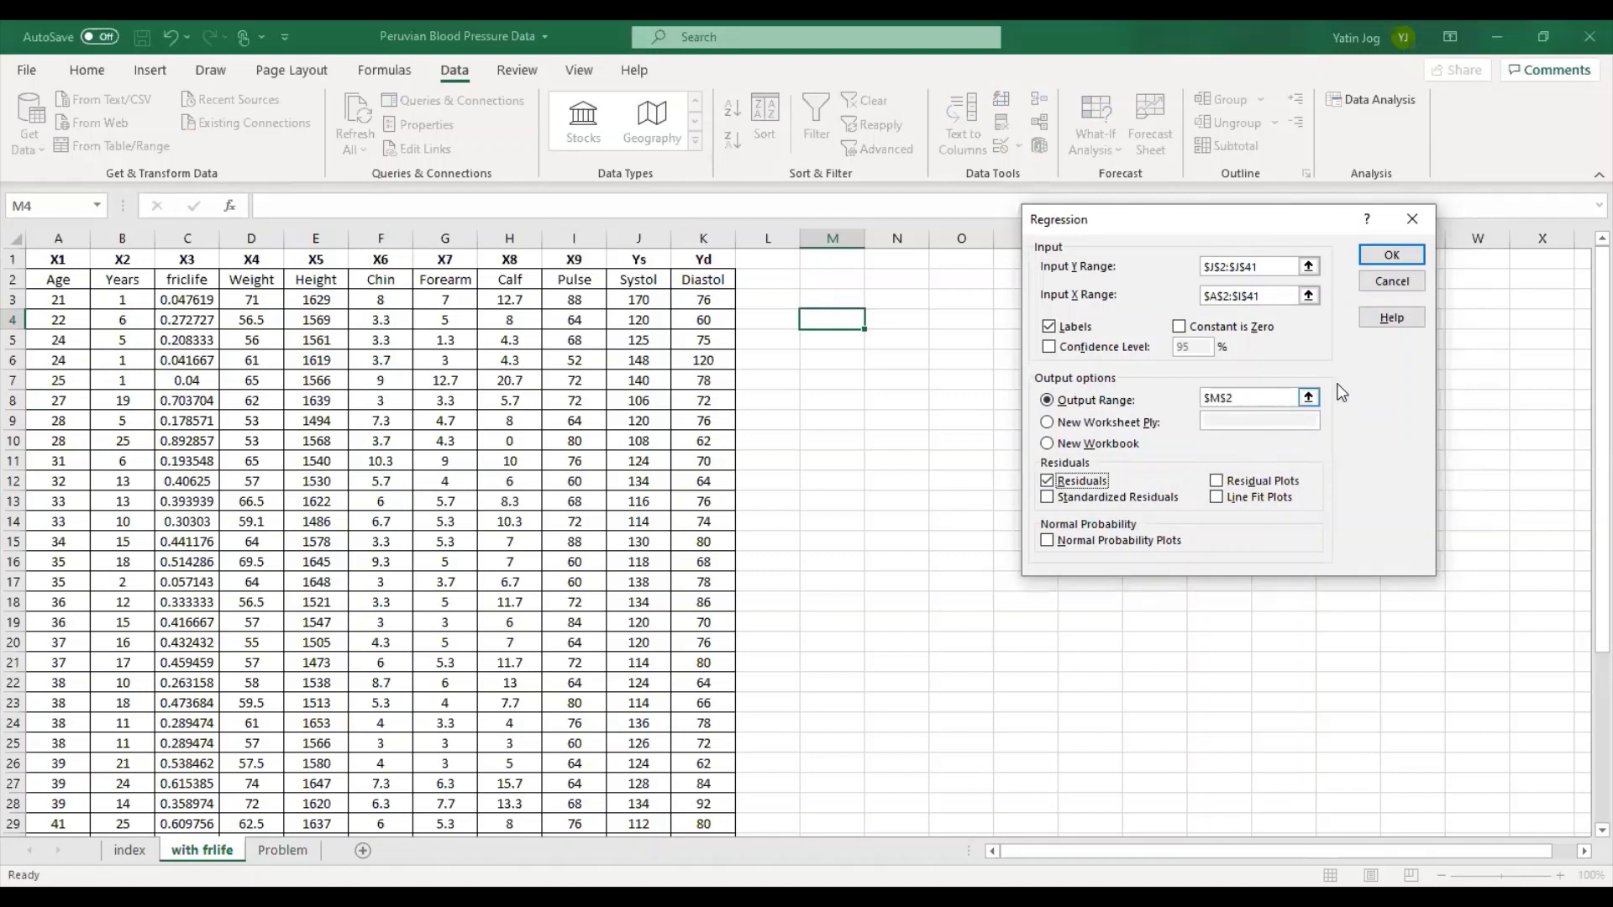
pyautogui.click(1390, 257)
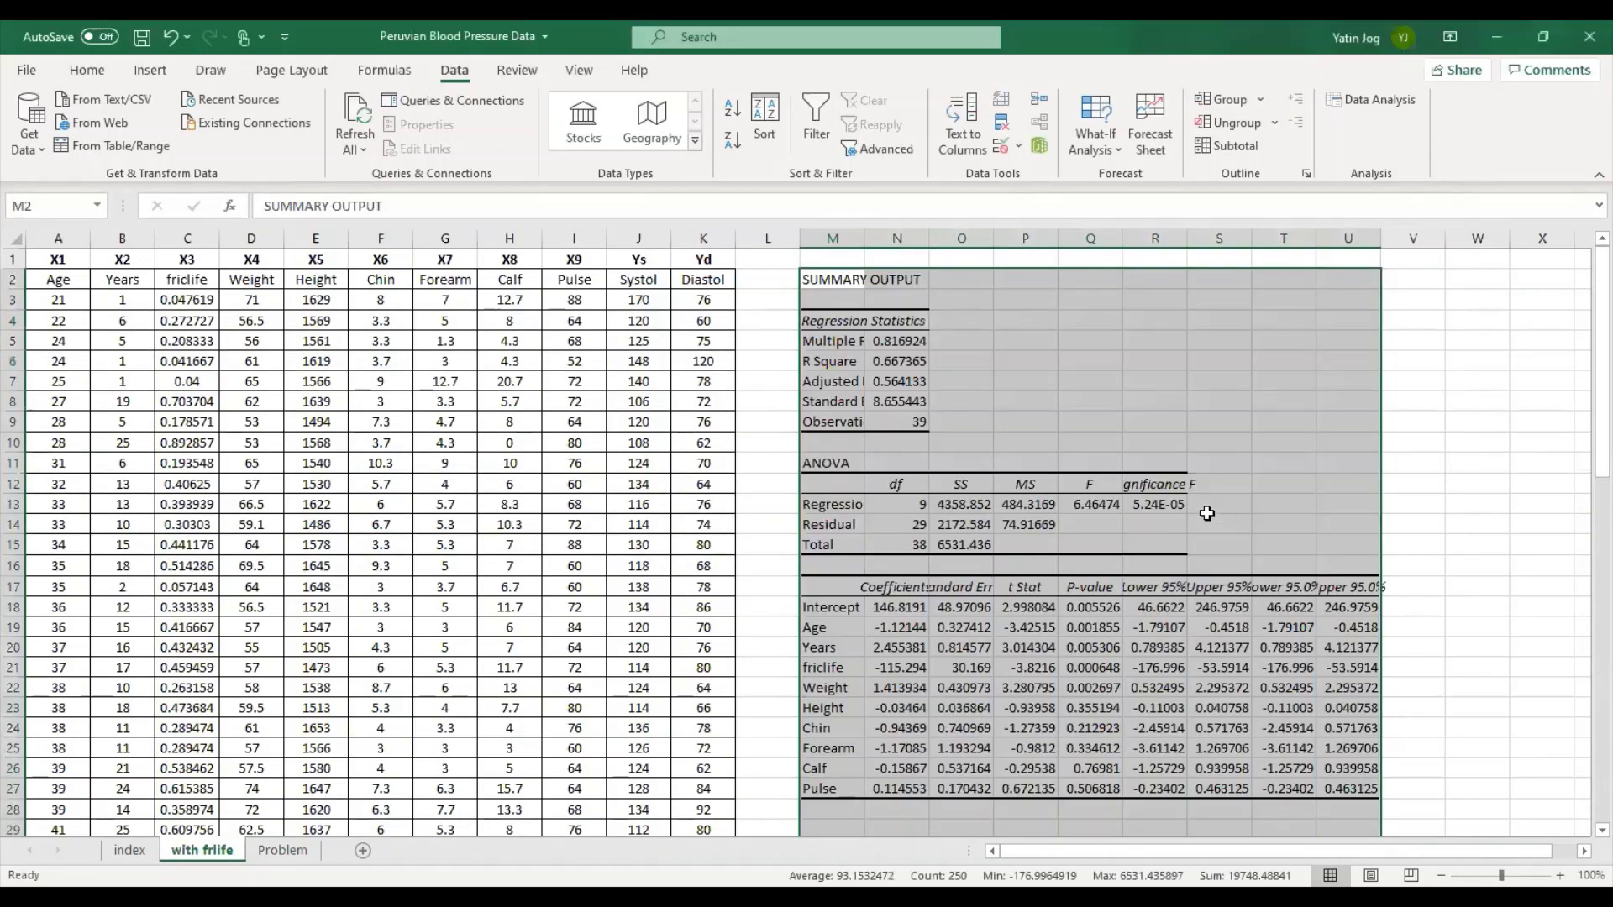
pyautogui.click(1101, 367)
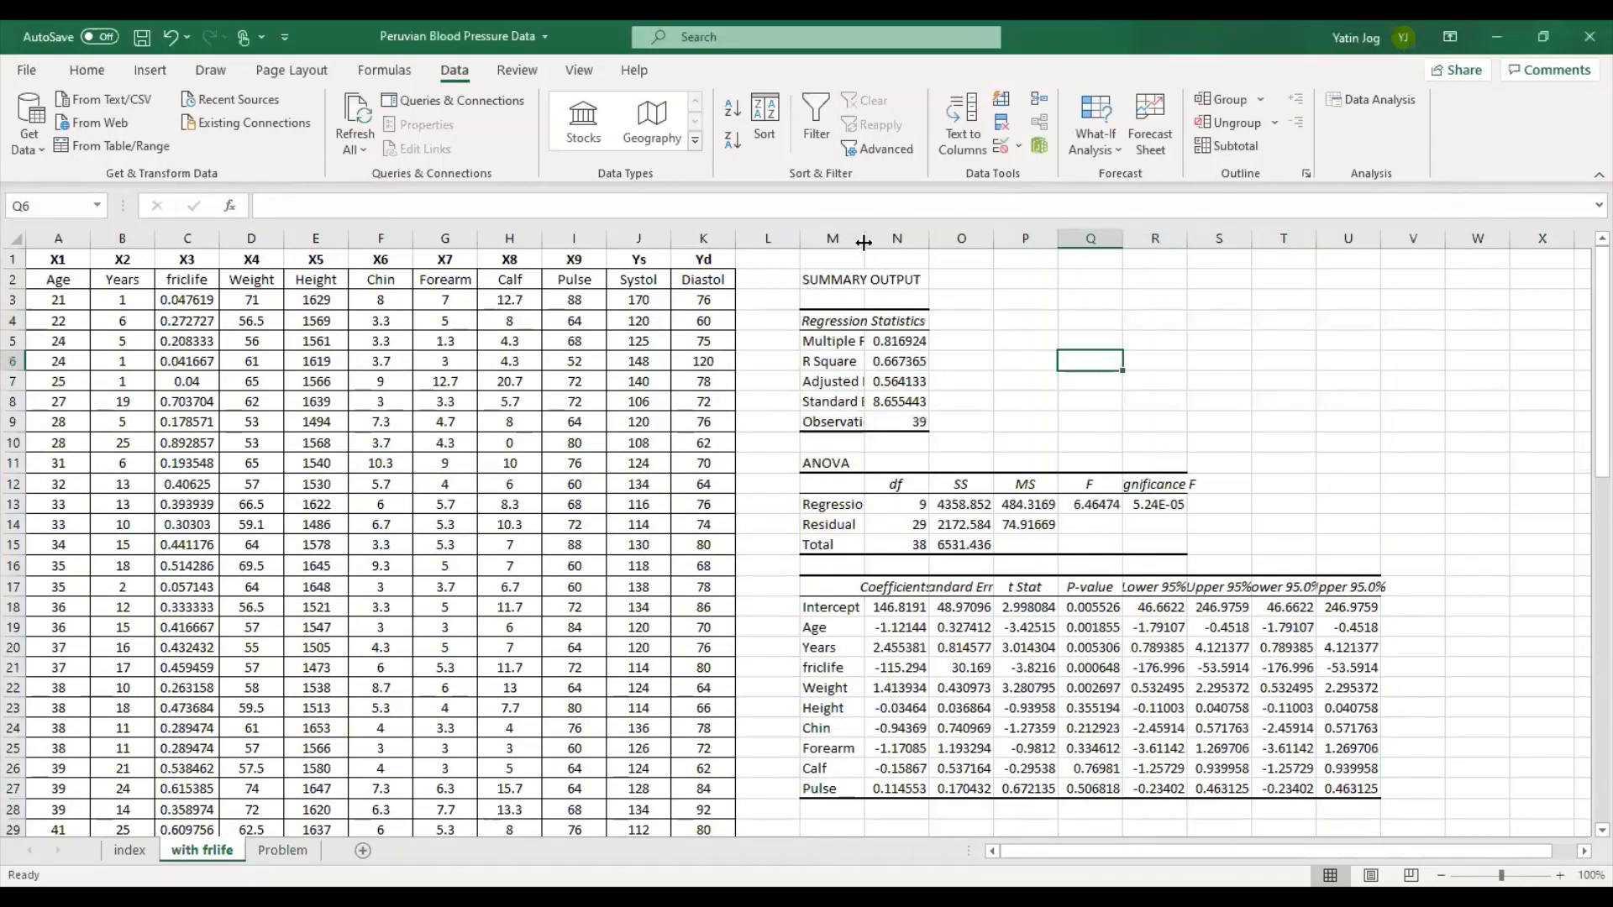
pyautogui.moveTo(864, 242); pyautogui.dragTo(890, 243)
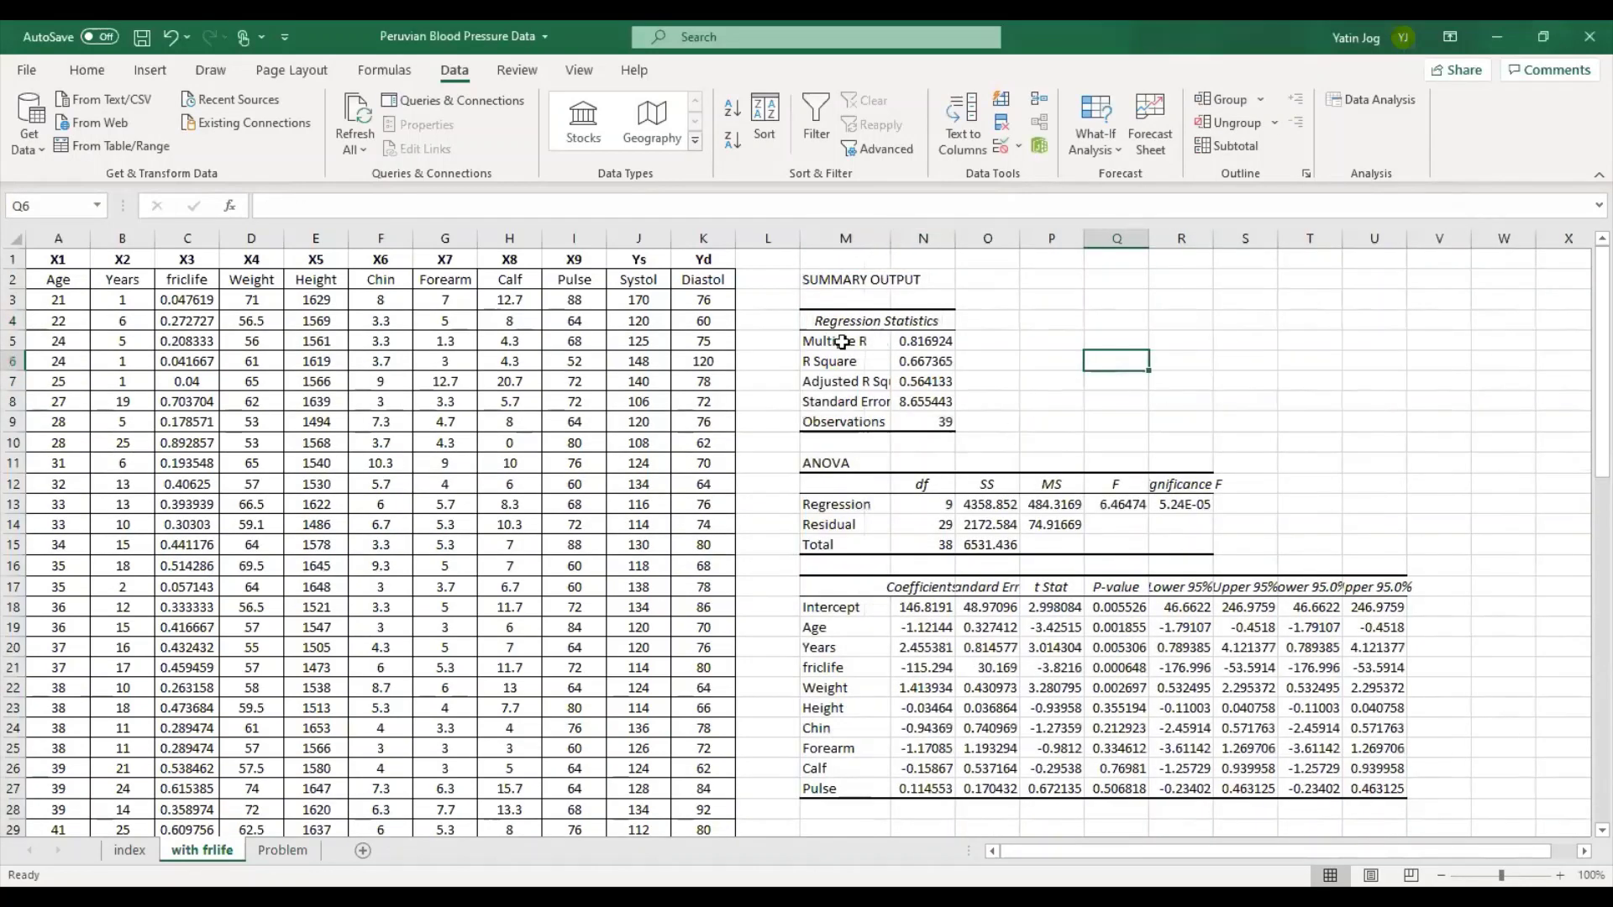
# Examine the regression statistics from Multiple R to Standard Error, comparing R Square with Adjusted R Square.
pyautogui.moveTo(842, 342); pyautogui.dragTo(920, 342)
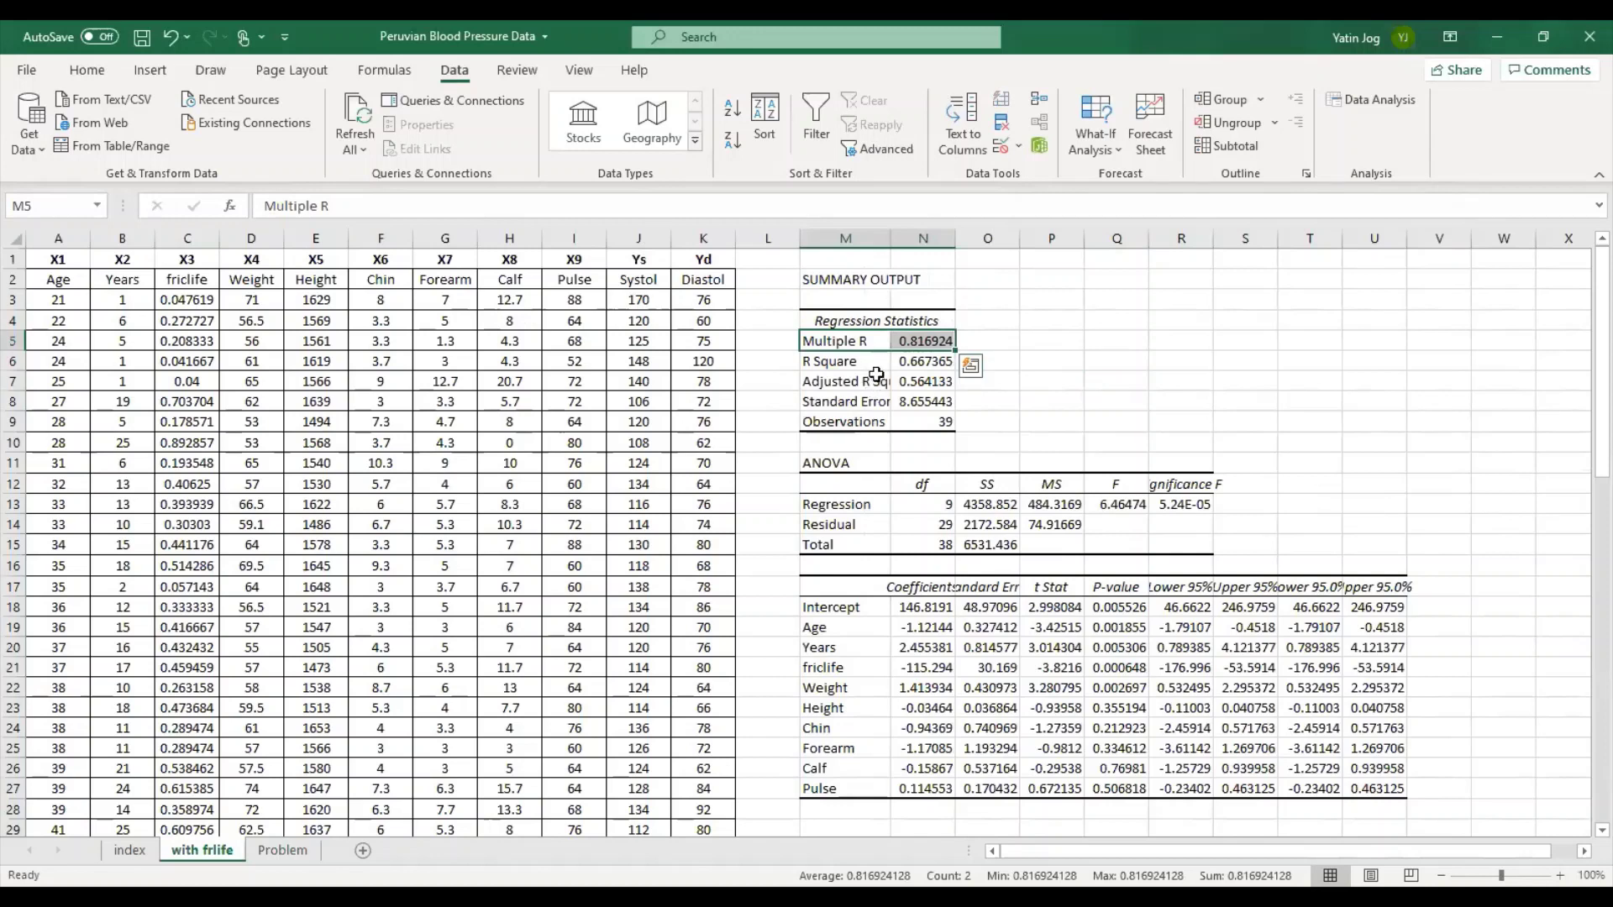
pyautogui.click(917, 363)
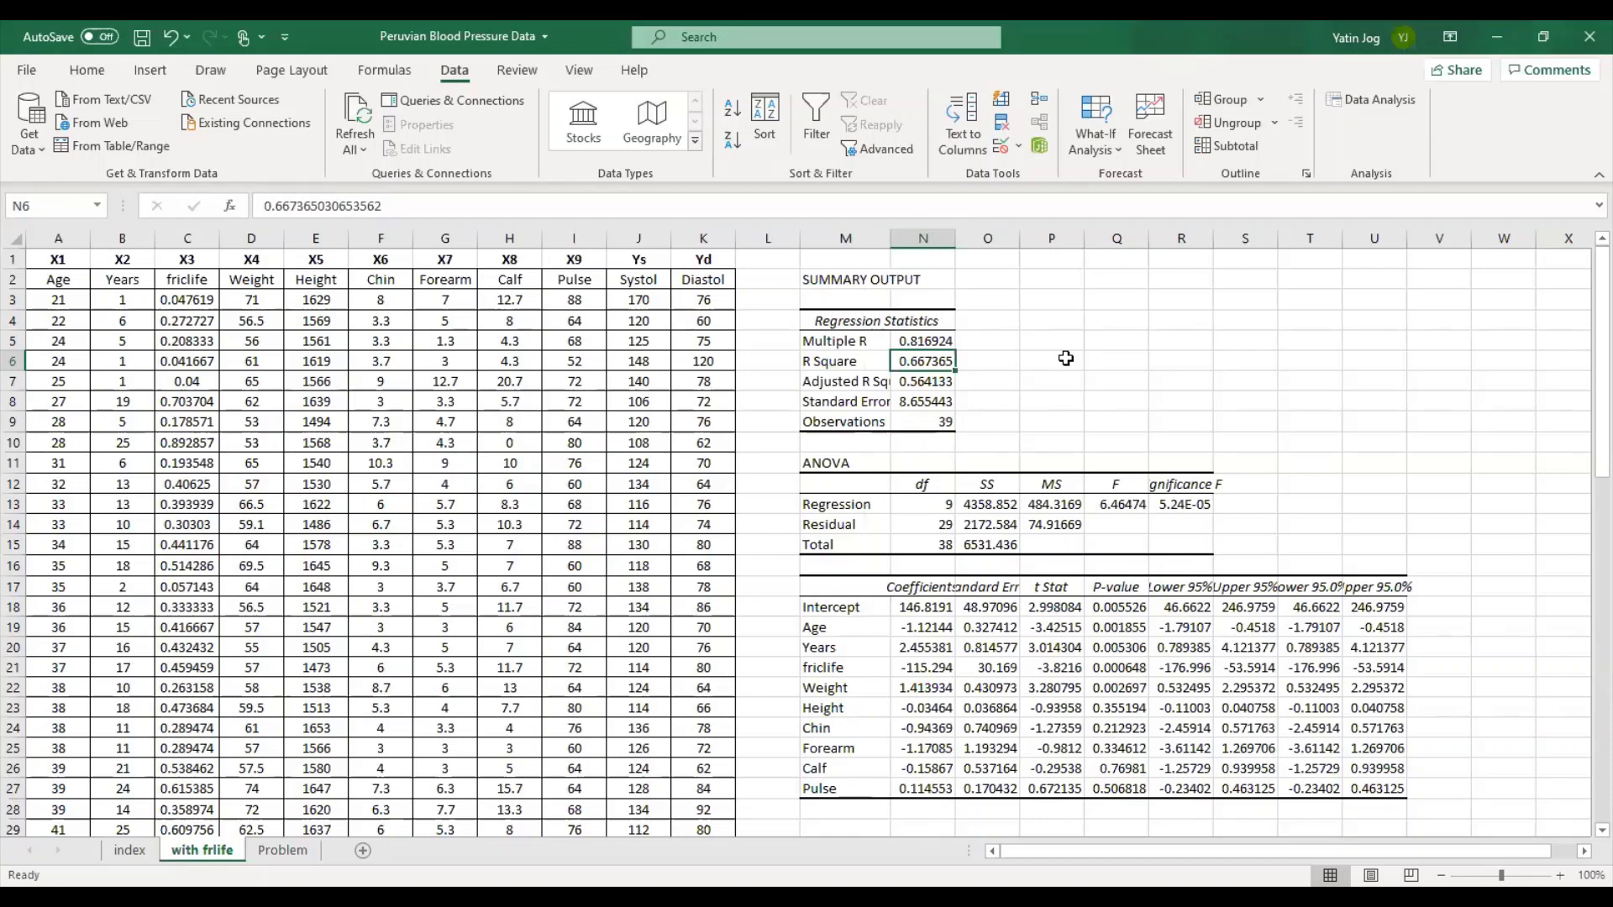
pyautogui.click(947, 382)
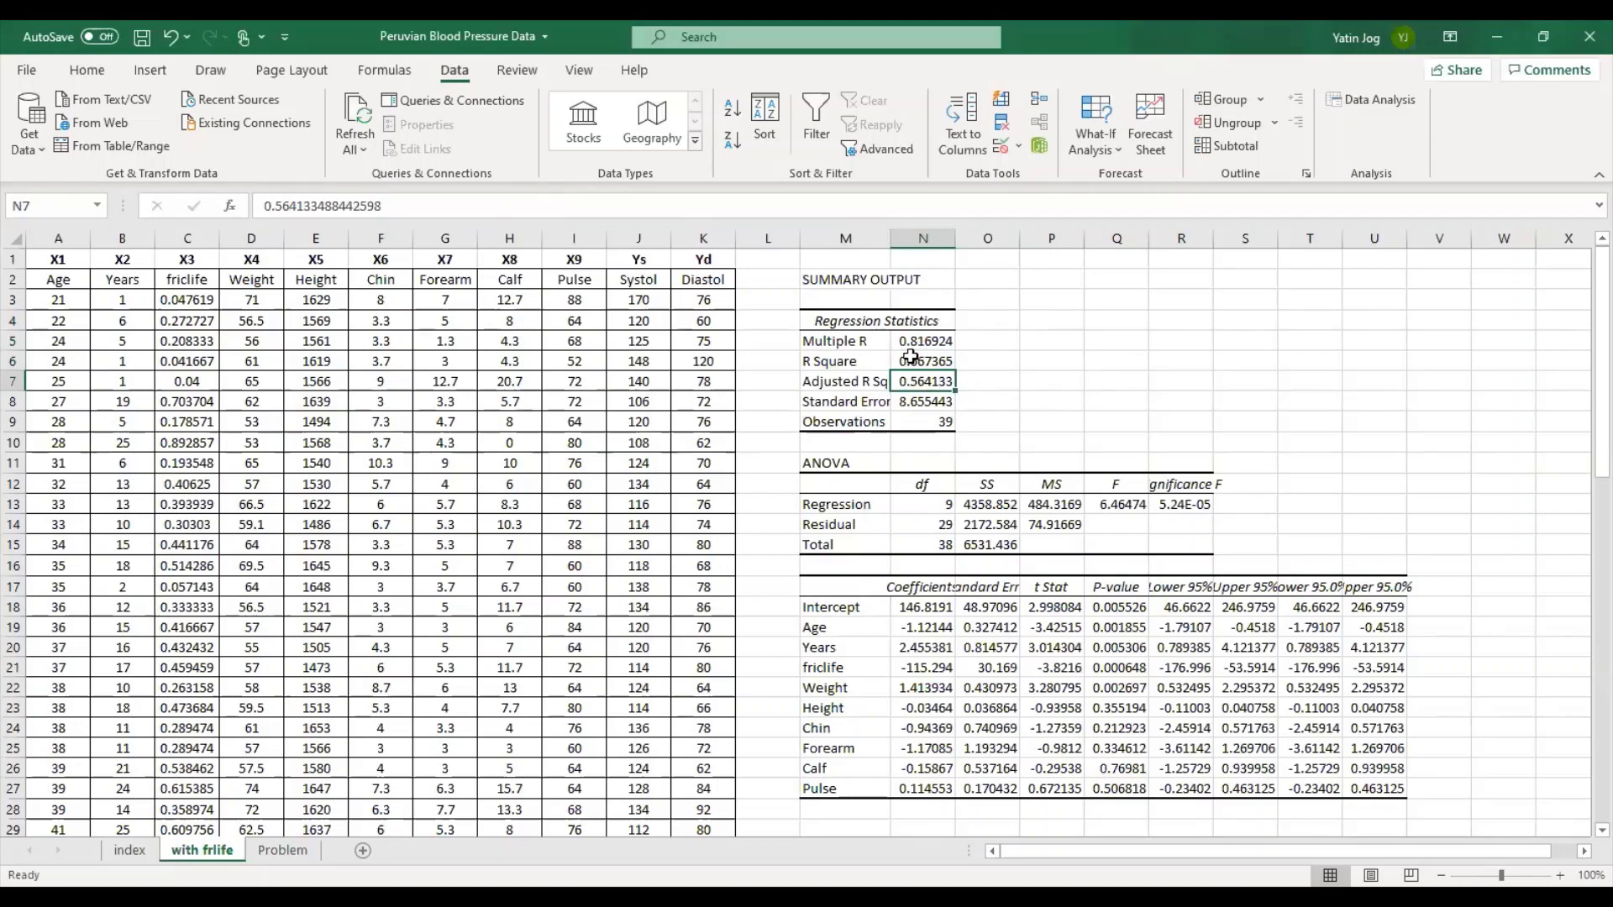
pyautogui.click(913, 359)
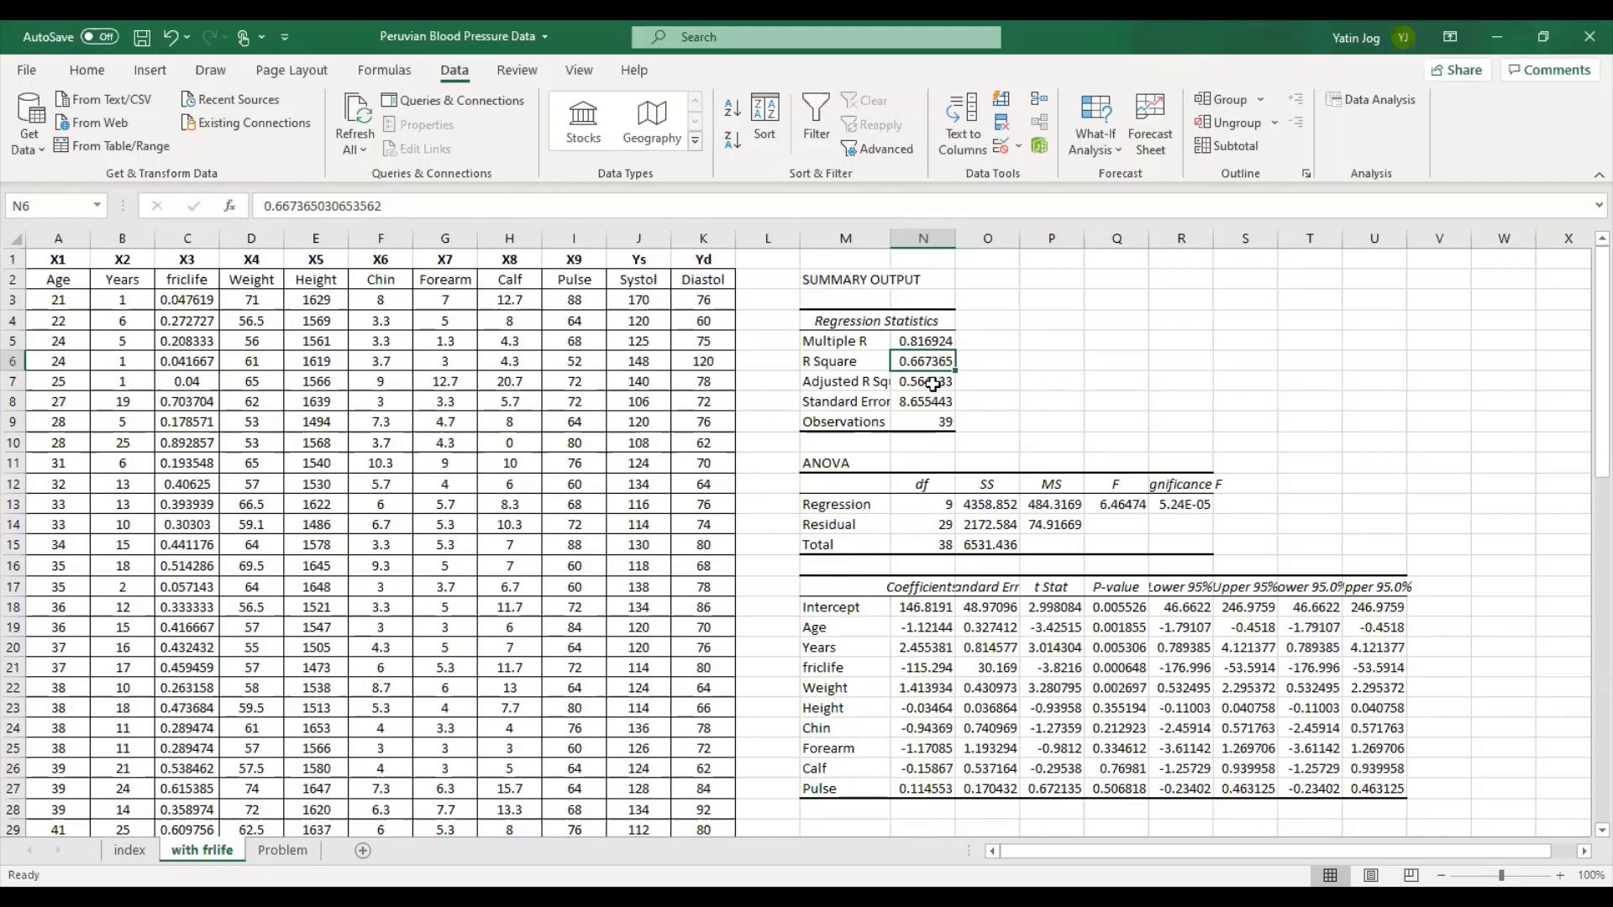
pyautogui.click(933, 382)
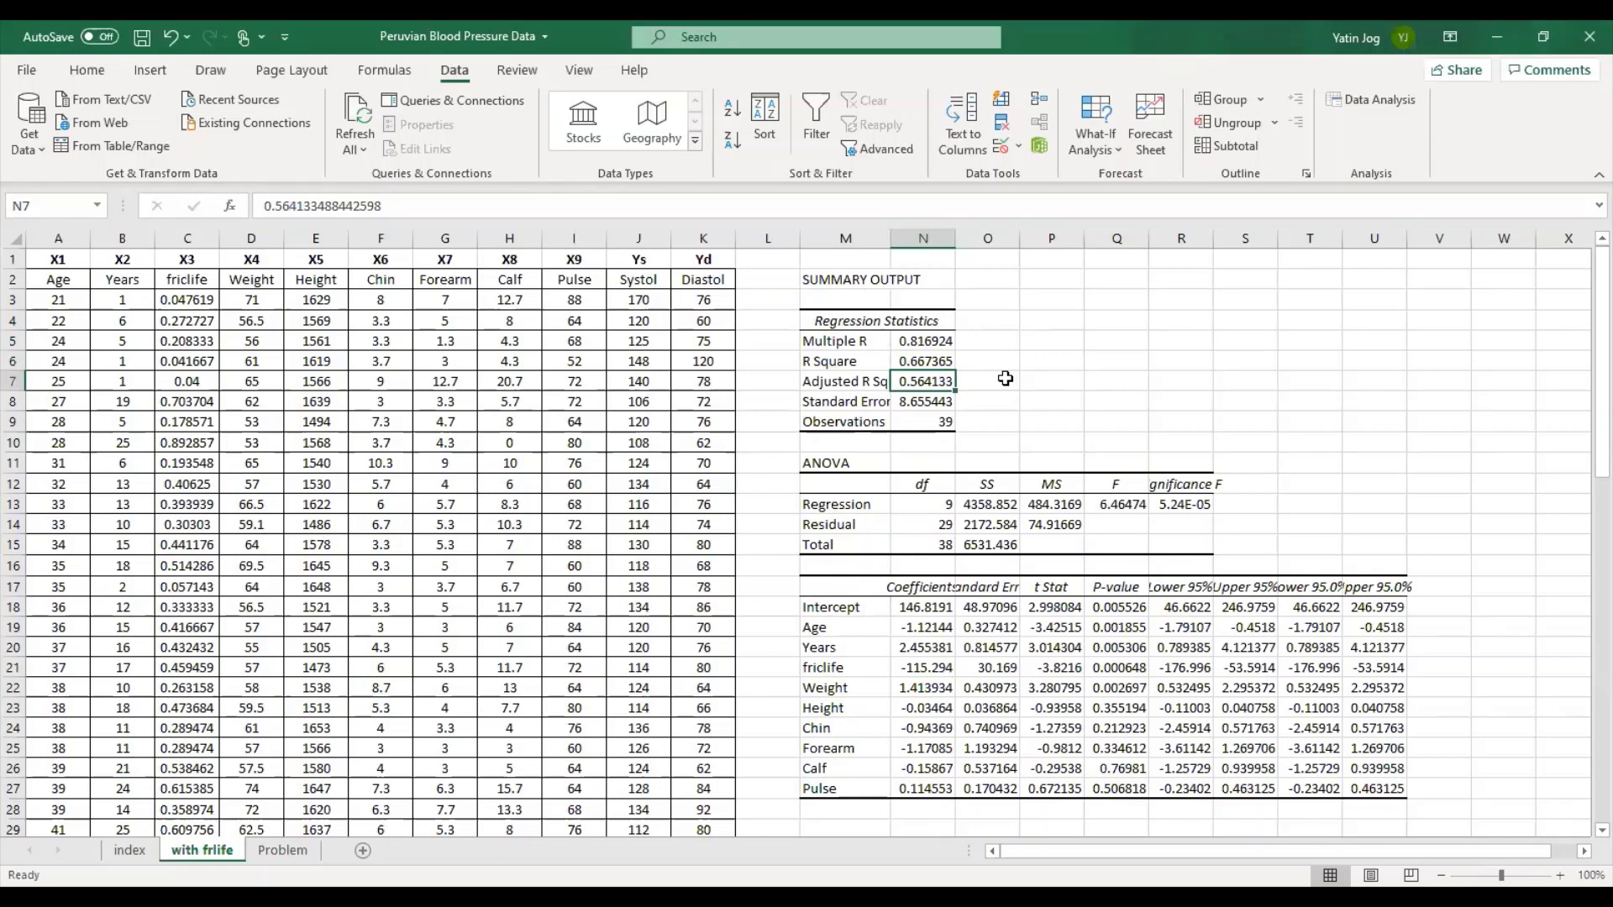
pyautogui.click(908, 404)
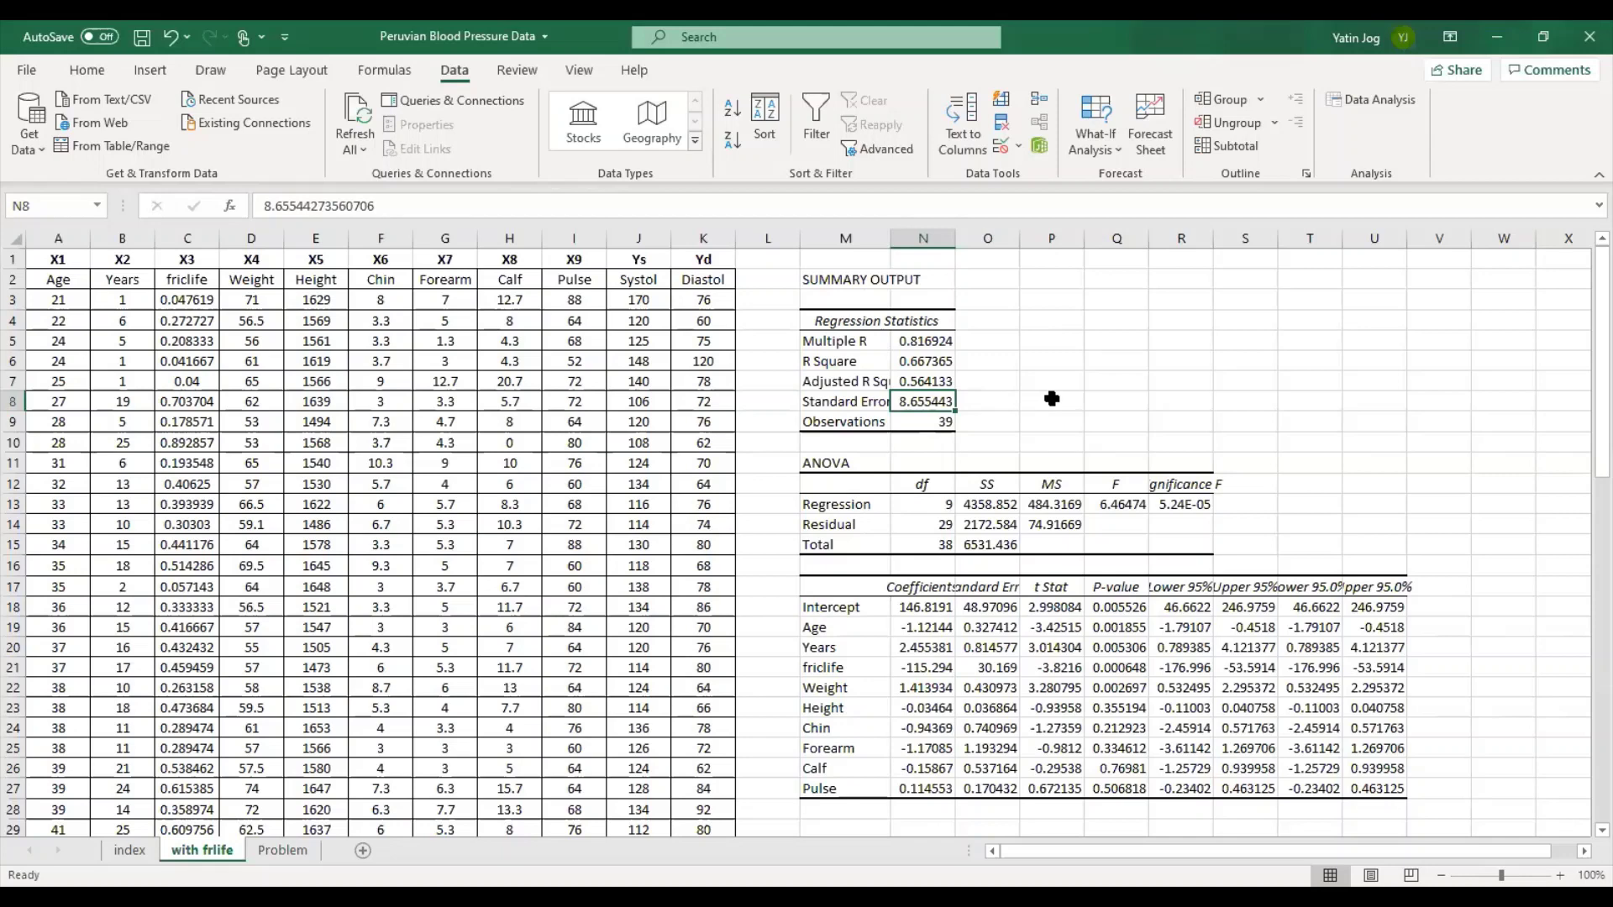
# Examine the ANOVA table and the coefficients from Intercept to Pulse in the summary output.
pyautogui.click(835, 467)
pyautogui.moveTo(923, 502); pyautogui.dragTo(1198, 548)
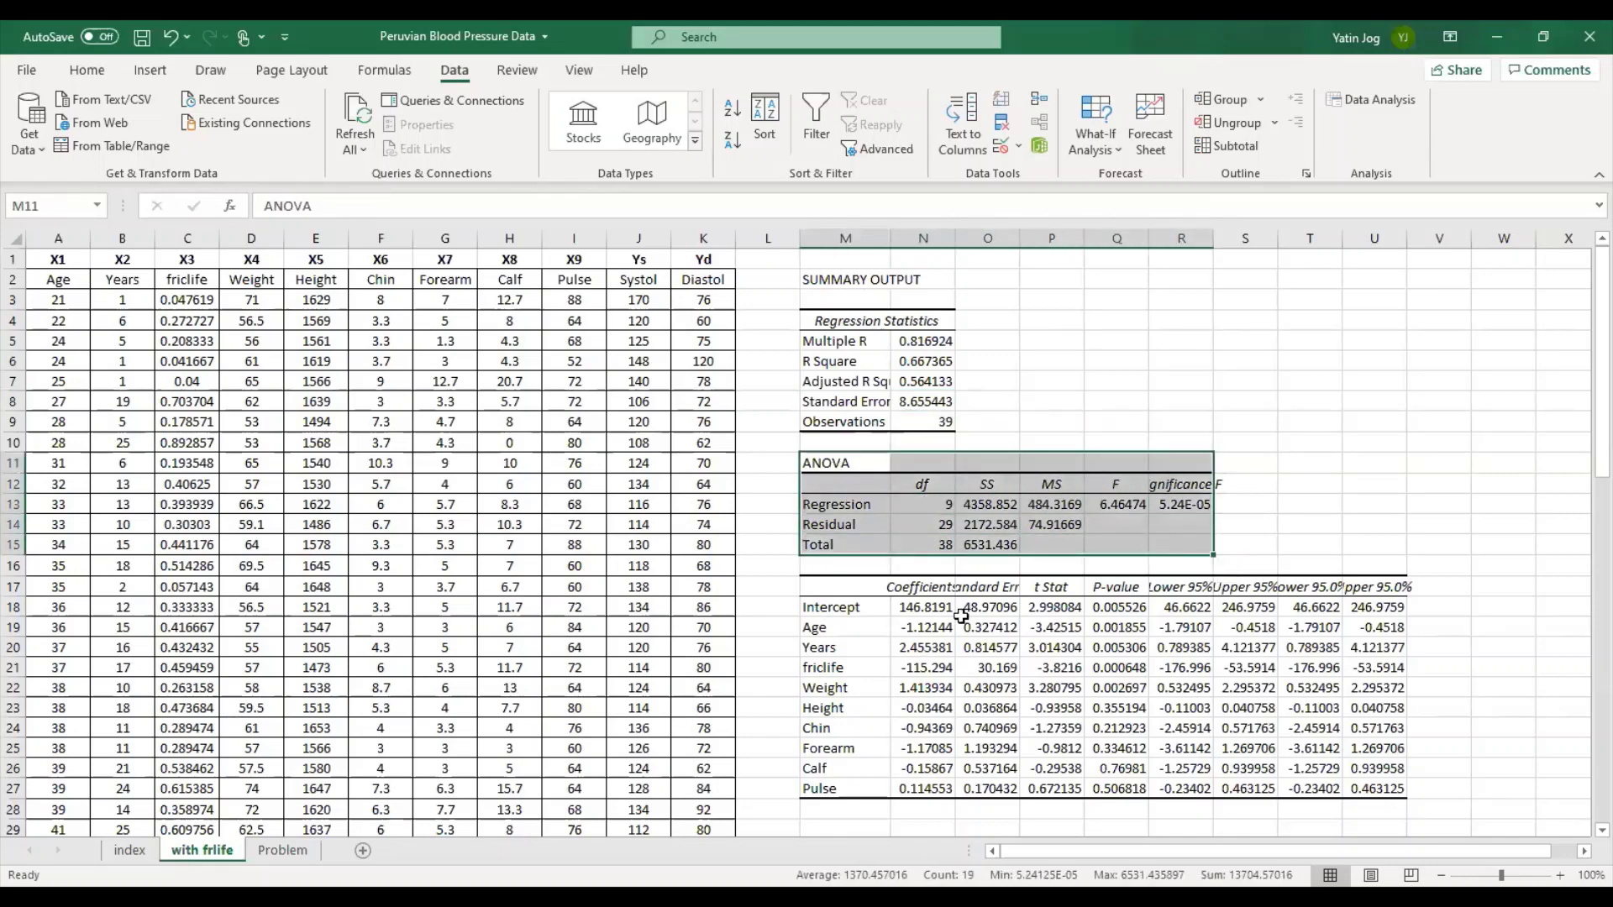
pyautogui.moveTo(927, 604); pyautogui.dragTo(922, 786)
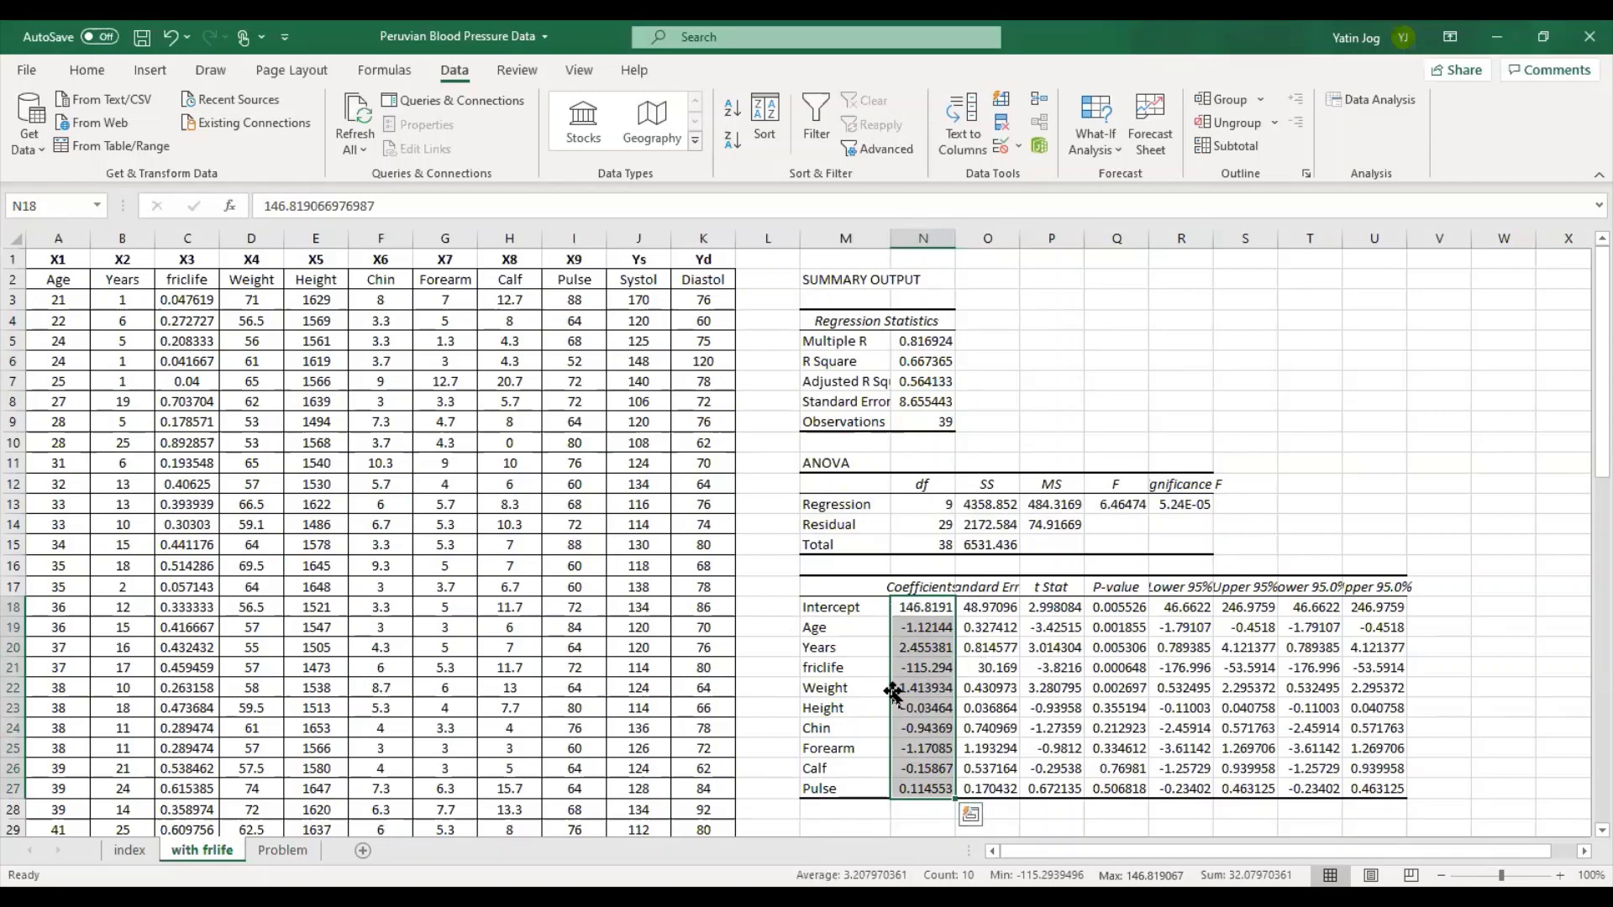
# Review the predicted Systol values and residuals for the observations in the residual output.
pyautogui.scroll(-7, 893, 691)
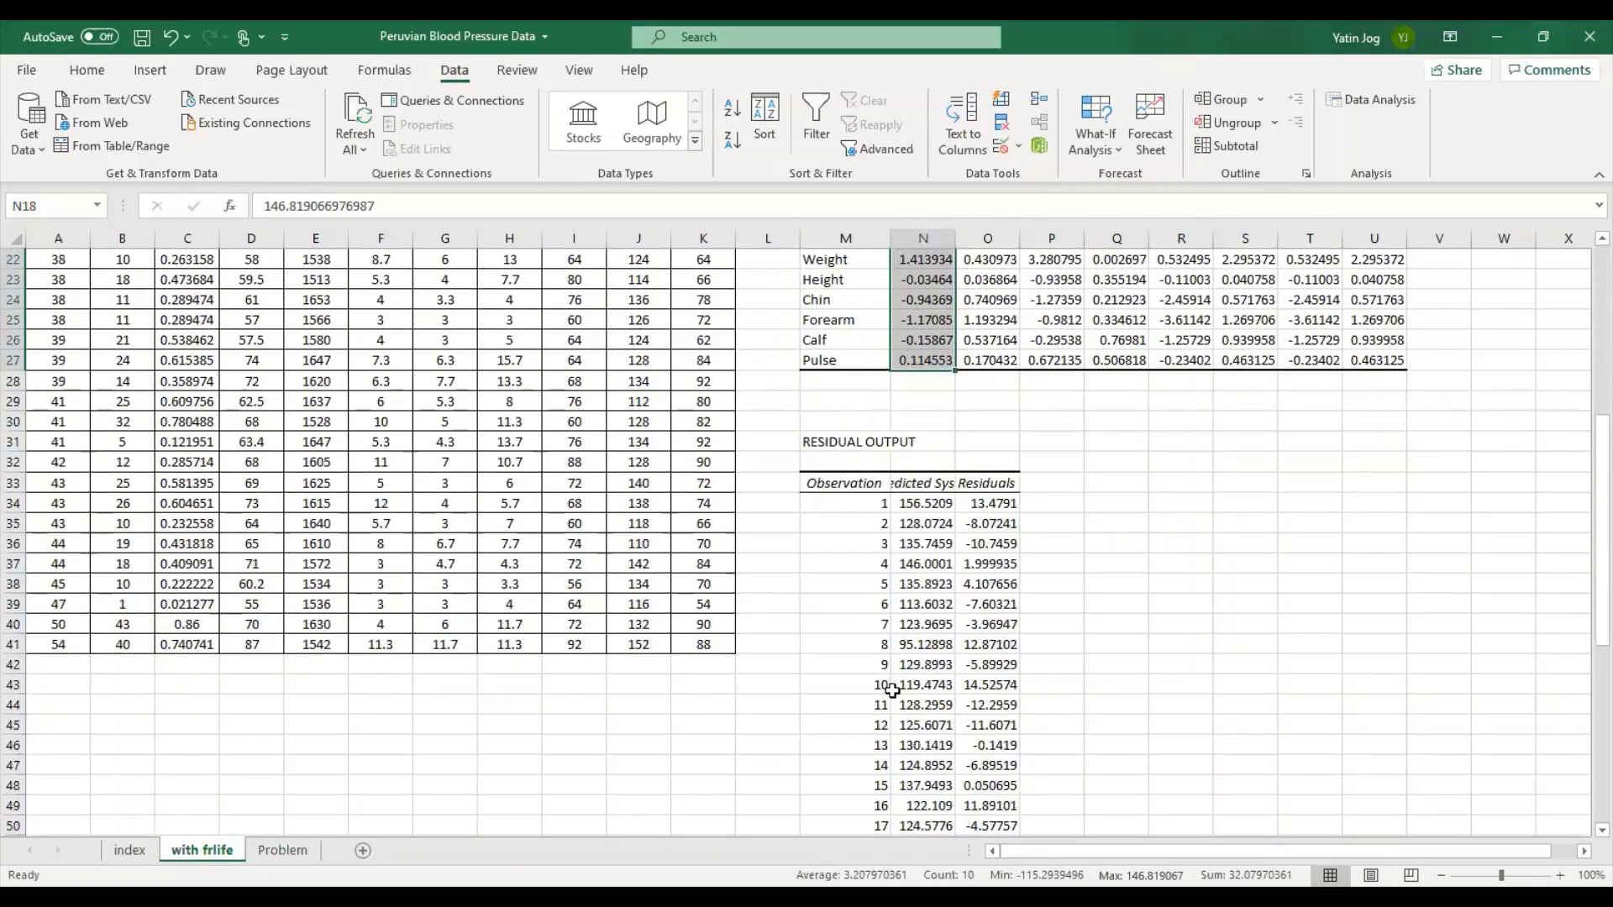
pyautogui.scroll(-7, 894, 691)
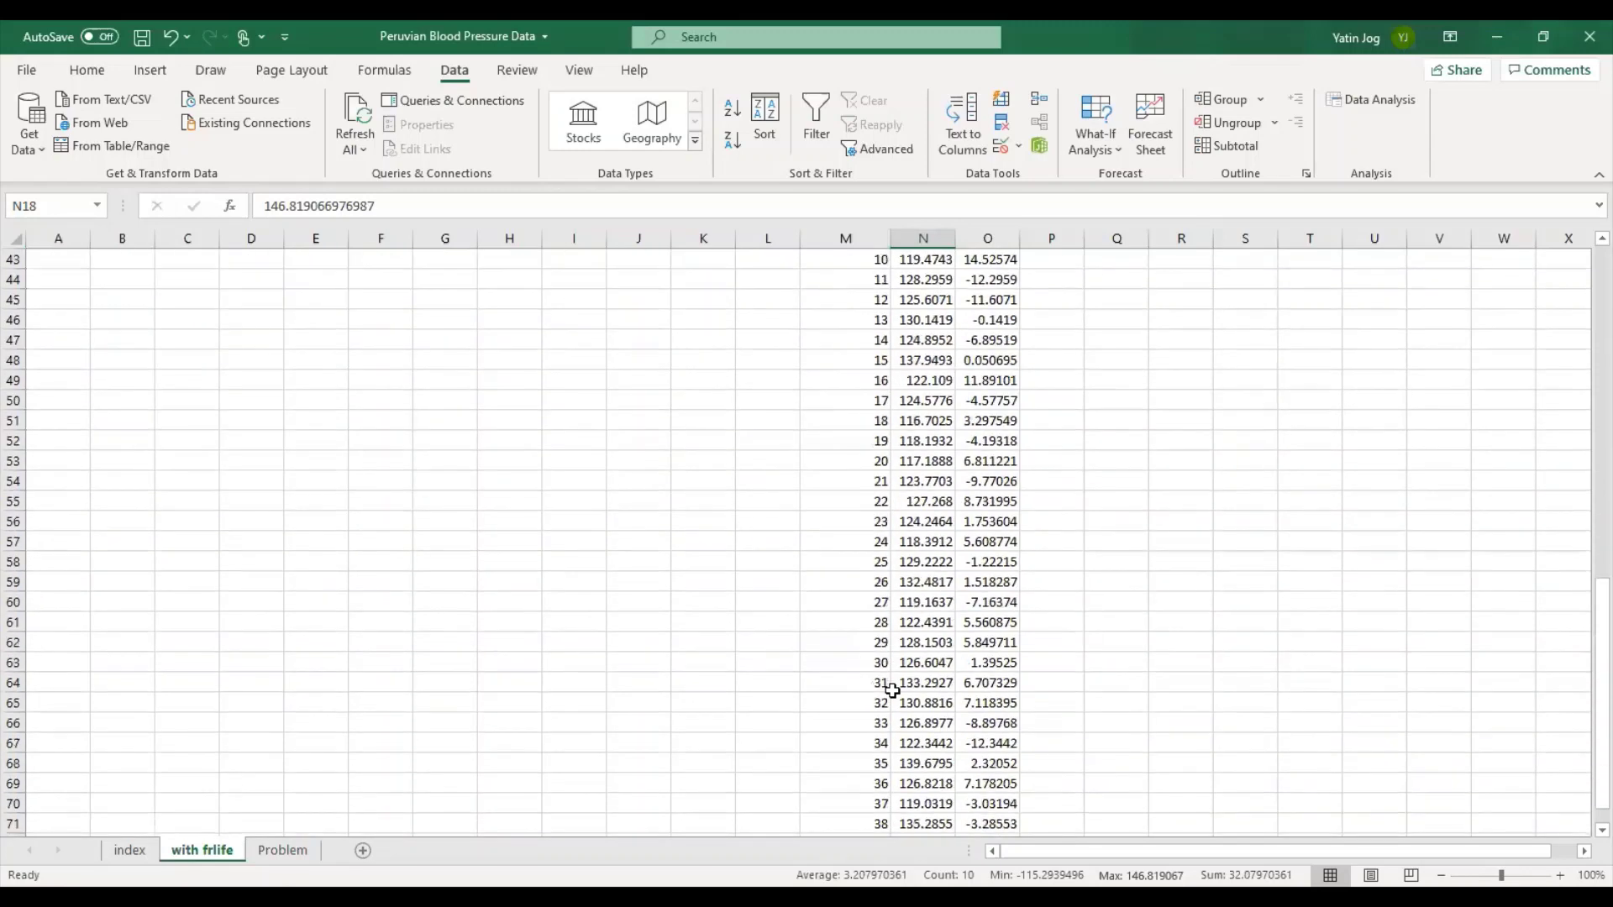
pyautogui.scroll(-2, 893, 691)
pyautogui.scroll(4, 899, 676)
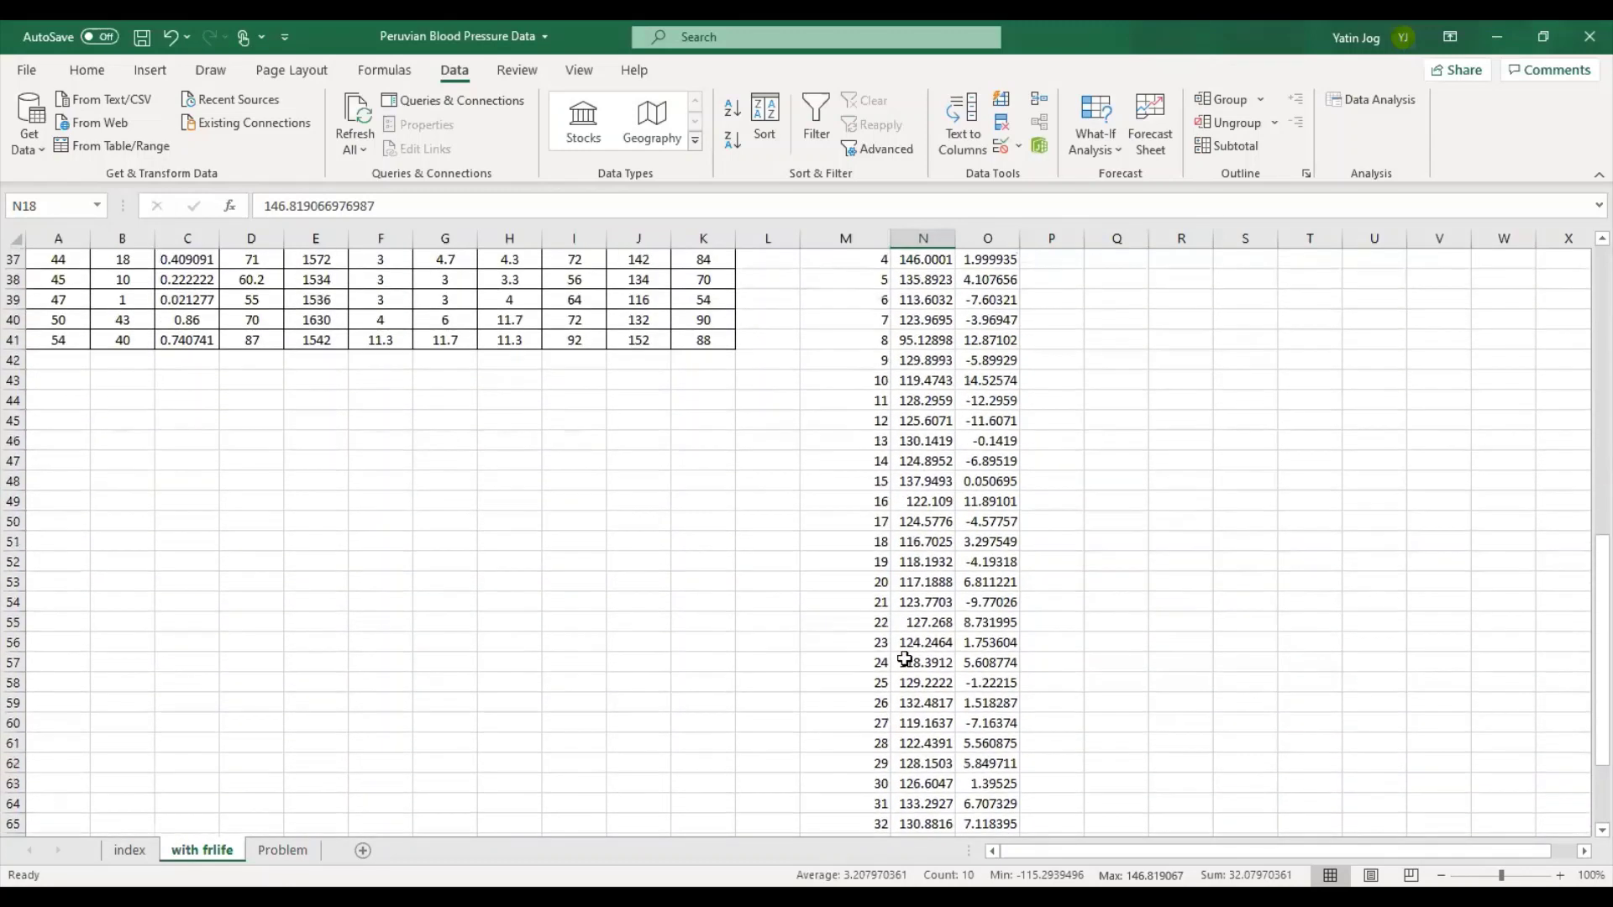
pyautogui.scroll(2, 999, 538)
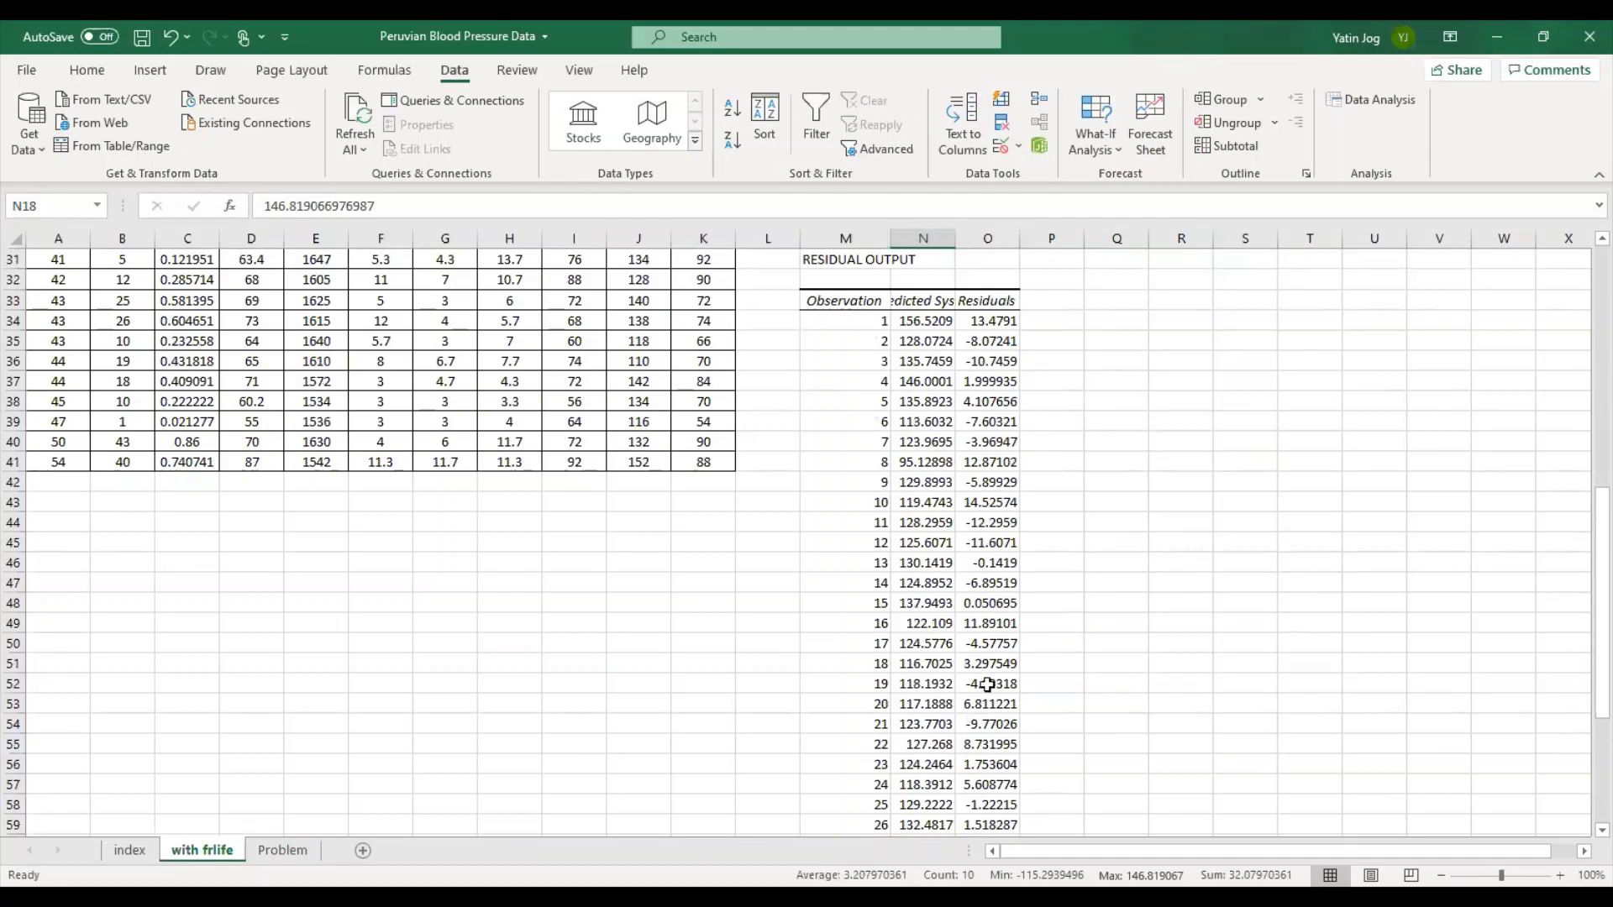
pyautogui.scroll(-2, 988, 685)
pyautogui.scroll(-2, 986, 688)
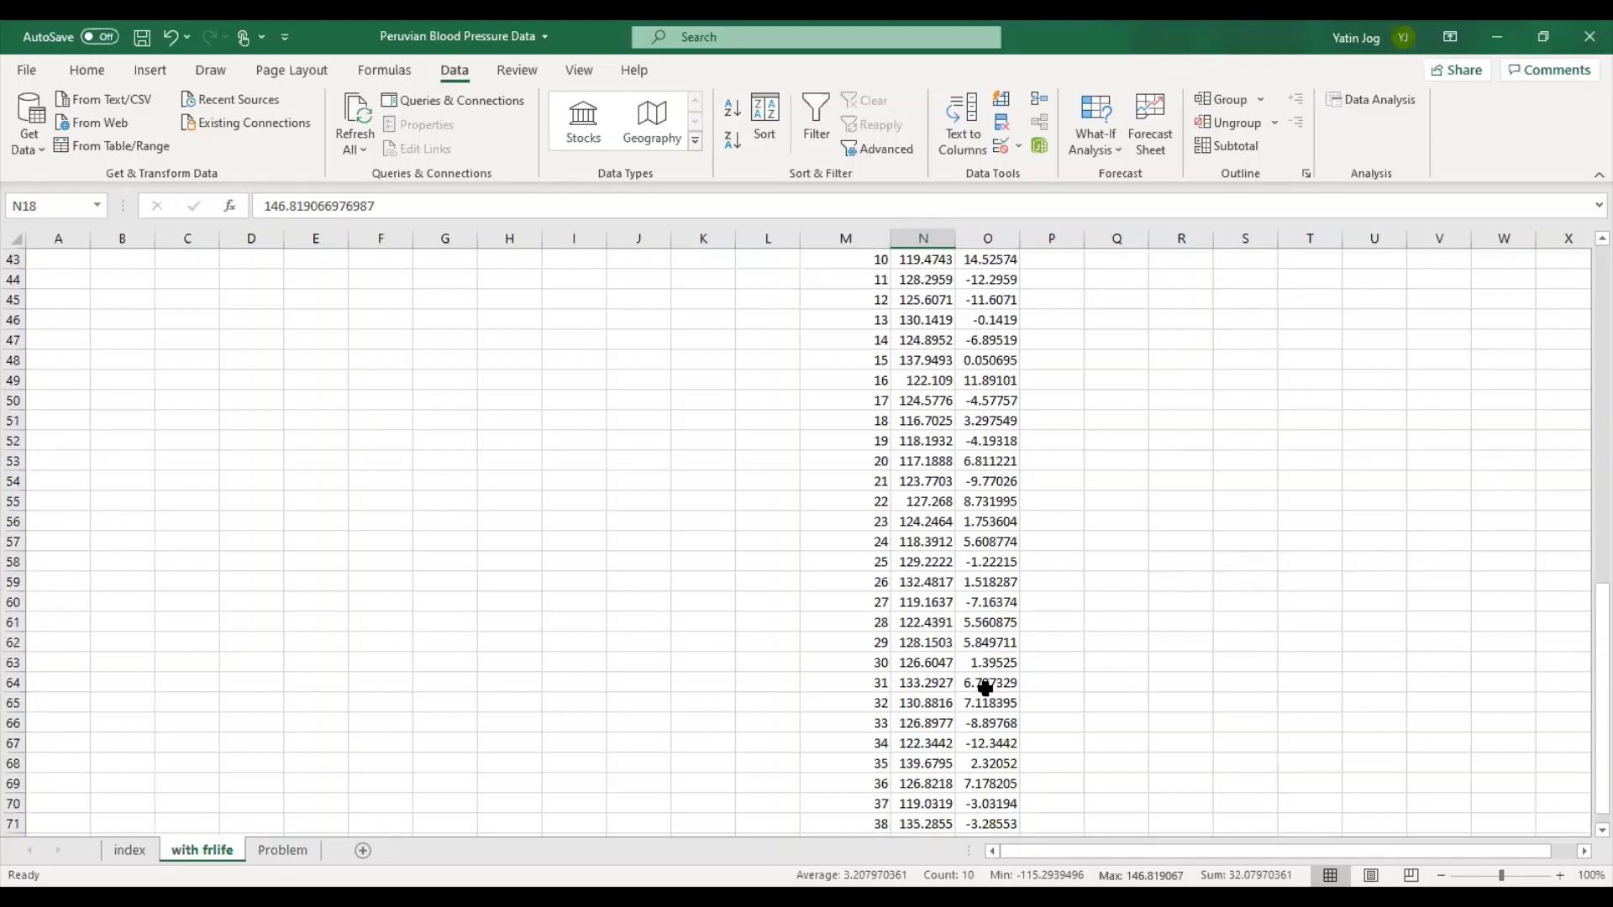
# Check the residual output through observation 39 and return to the regression statistics.
pyautogui.scroll(-1, 985, 689)
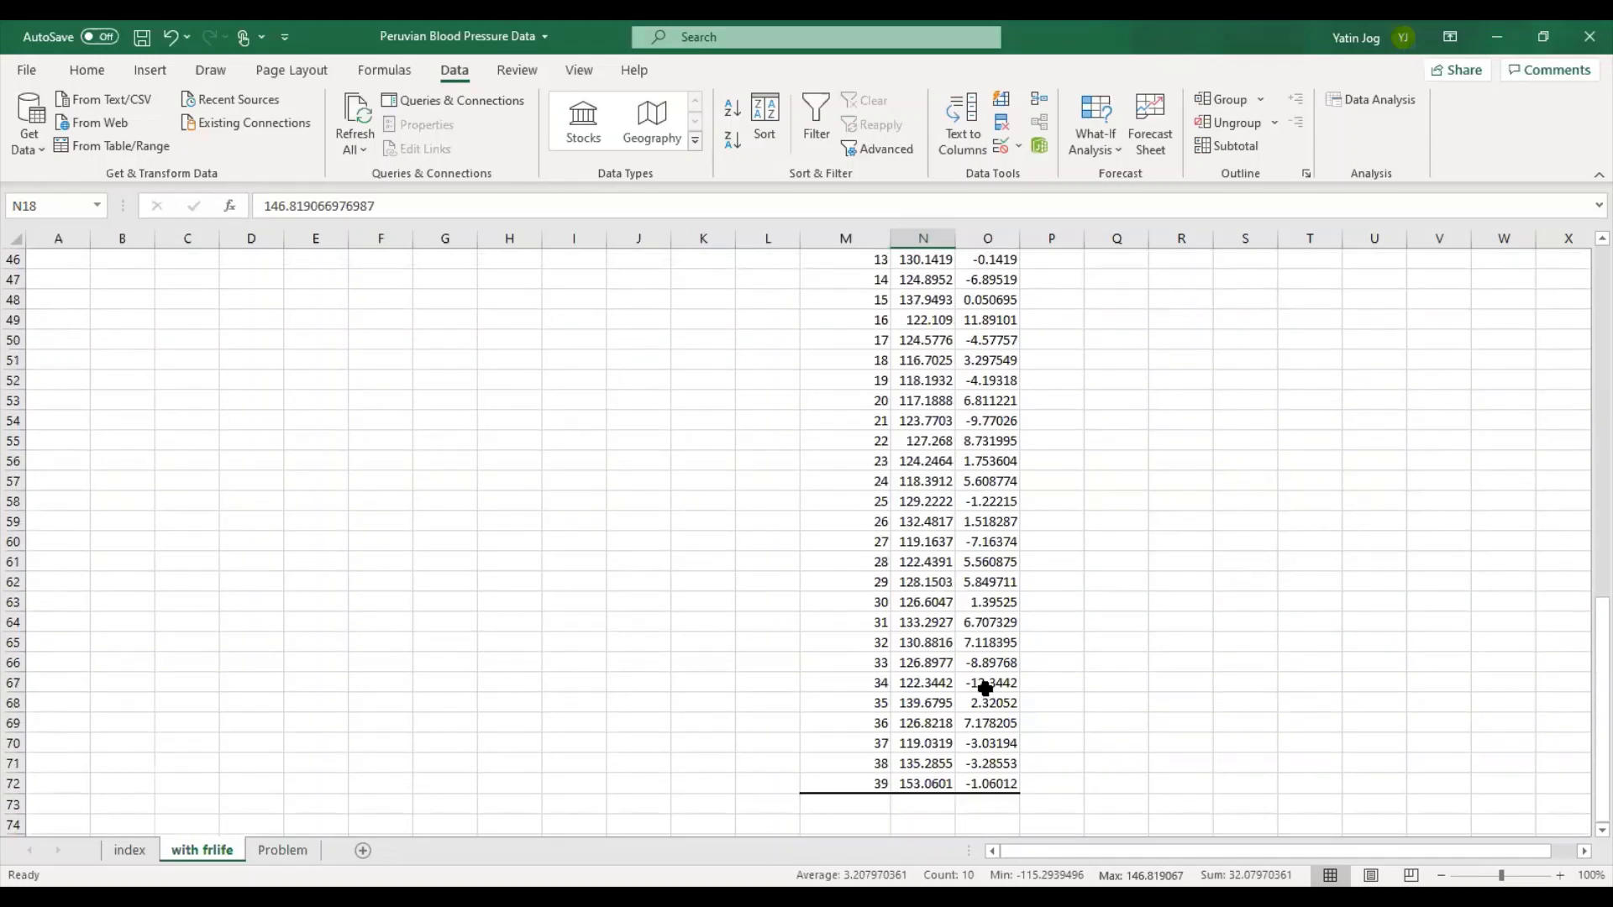
pyautogui.scroll(1, 986, 688)
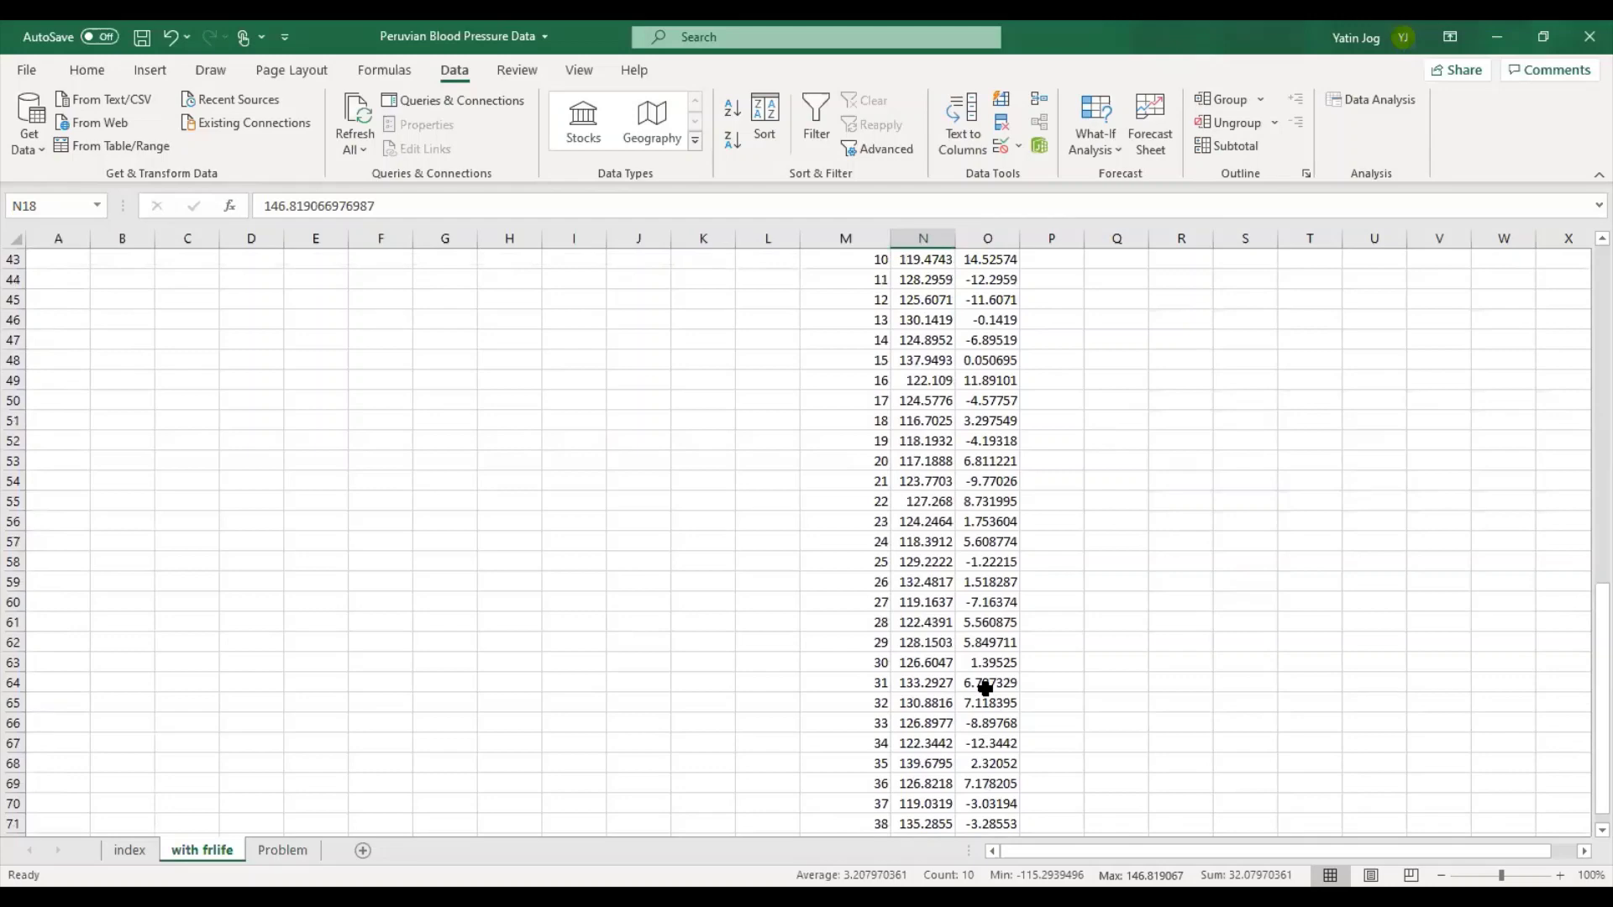
pyautogui.scroll(6, 986, 689)
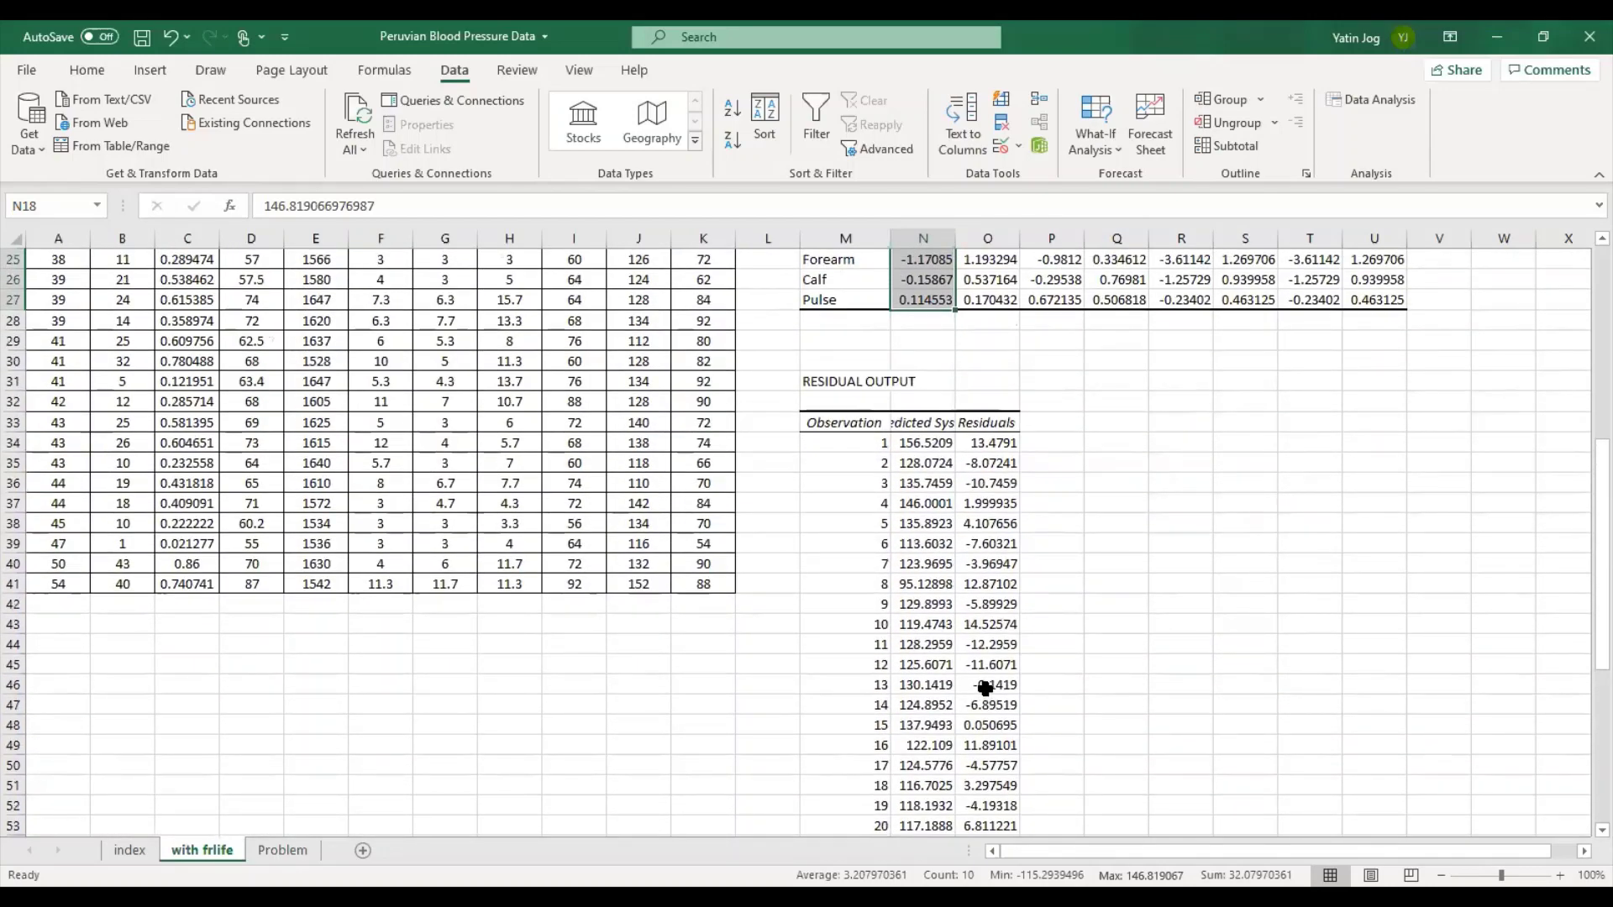
pyautogui.scroll(4, 985, 688)
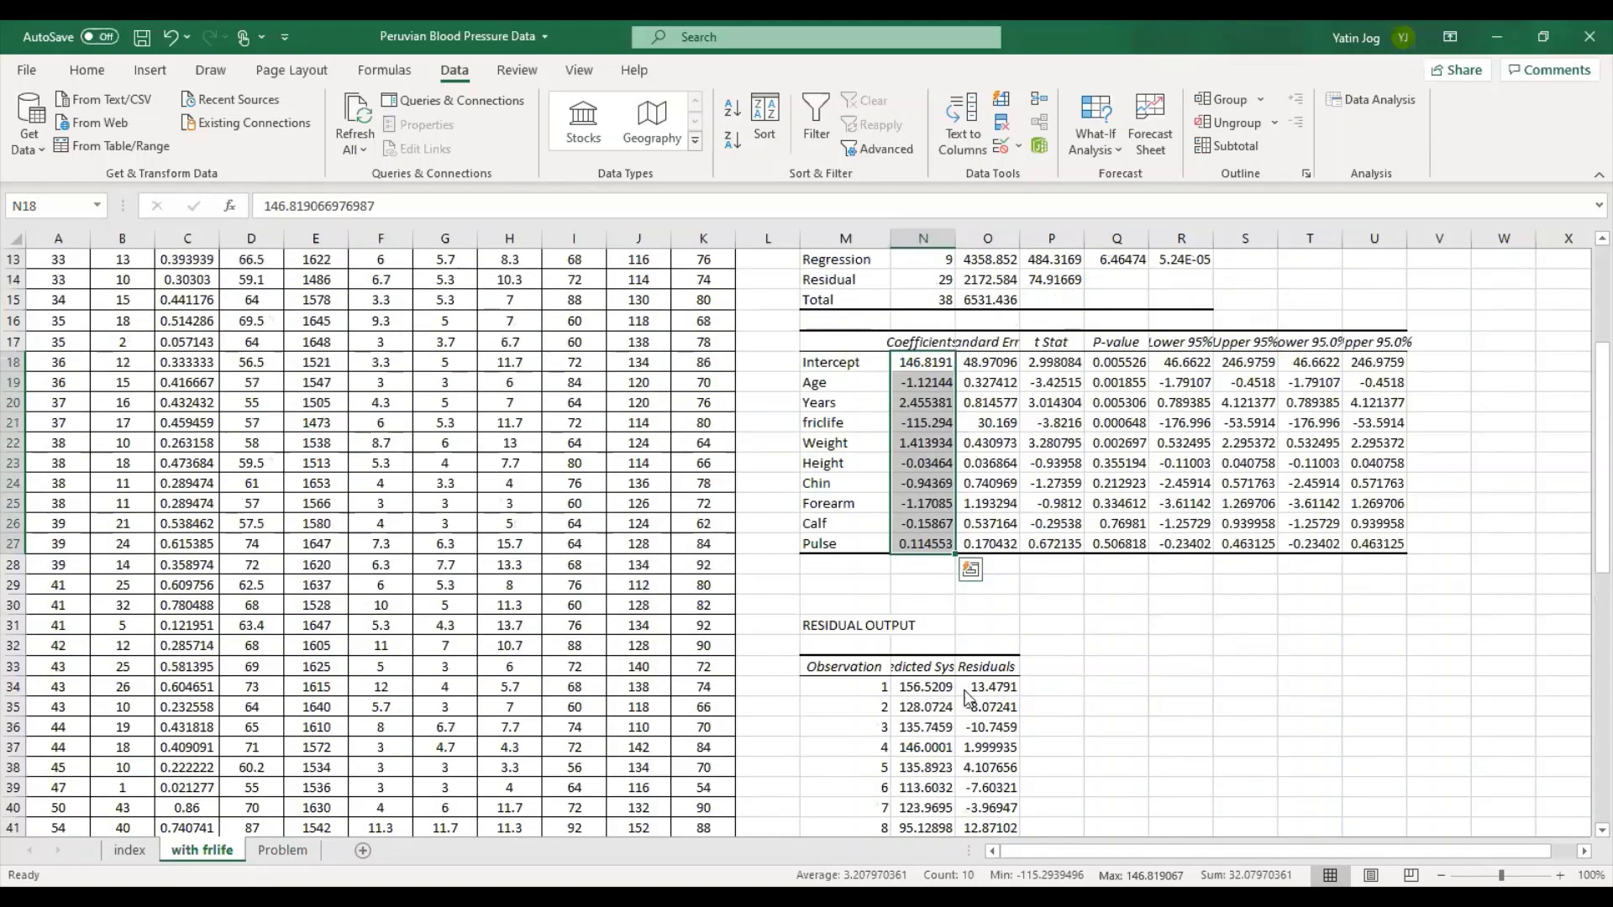
pyautogui.scroll(4, 1067, 607)
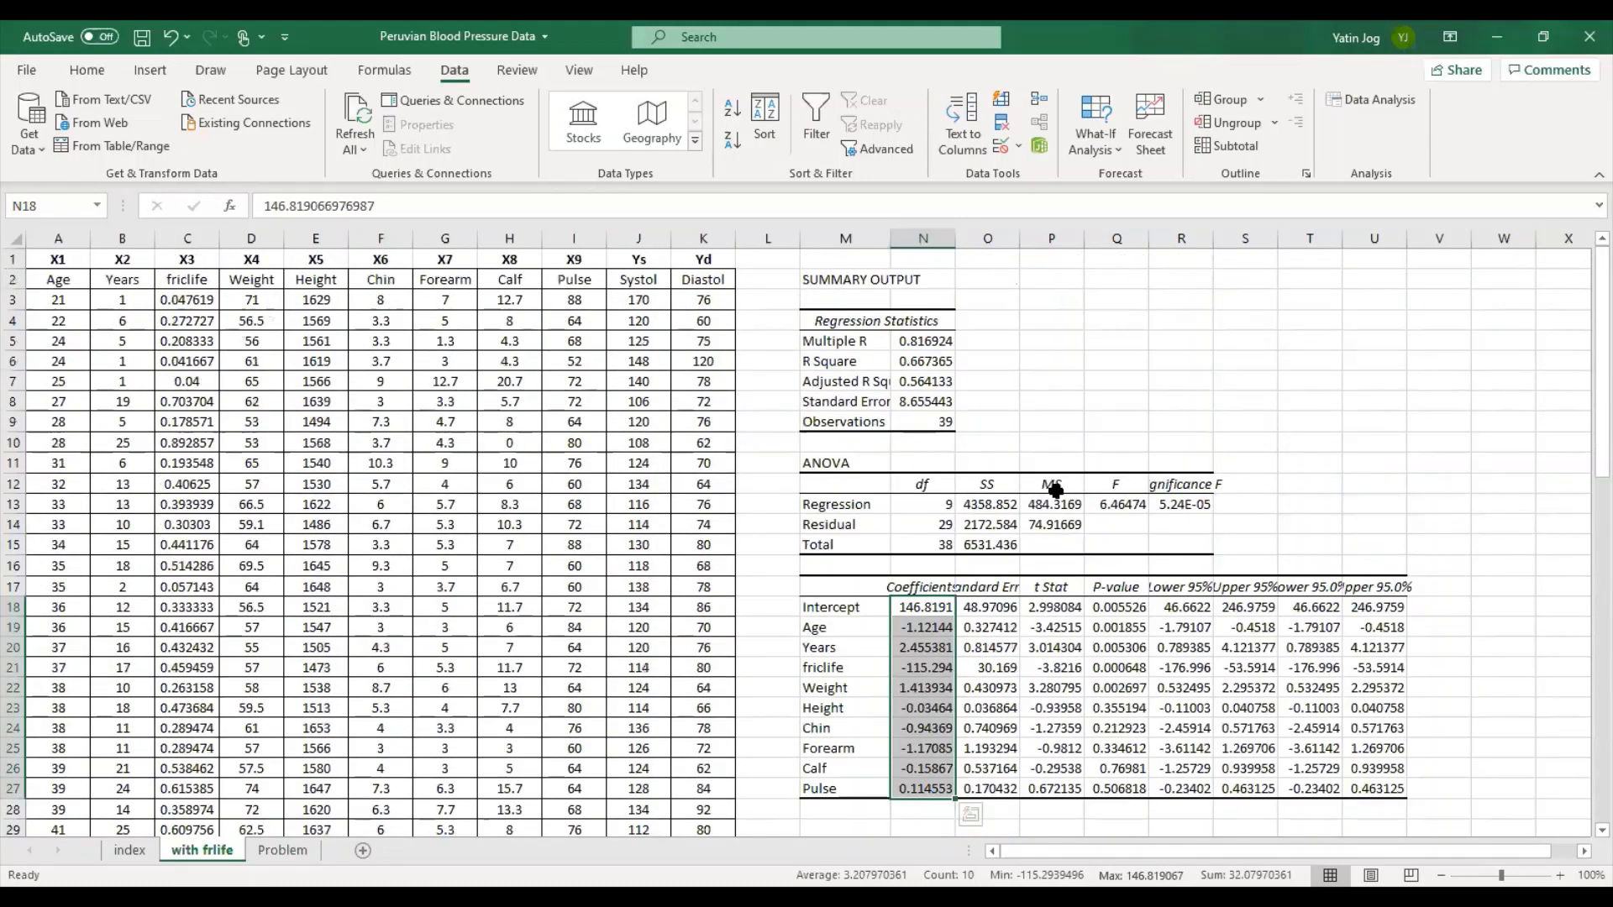
# Beside the regression statistics, enter 0.49 in P6 on the R Square row and label it X1 - X5 in P5.
pyautogui.click(1036, 370)
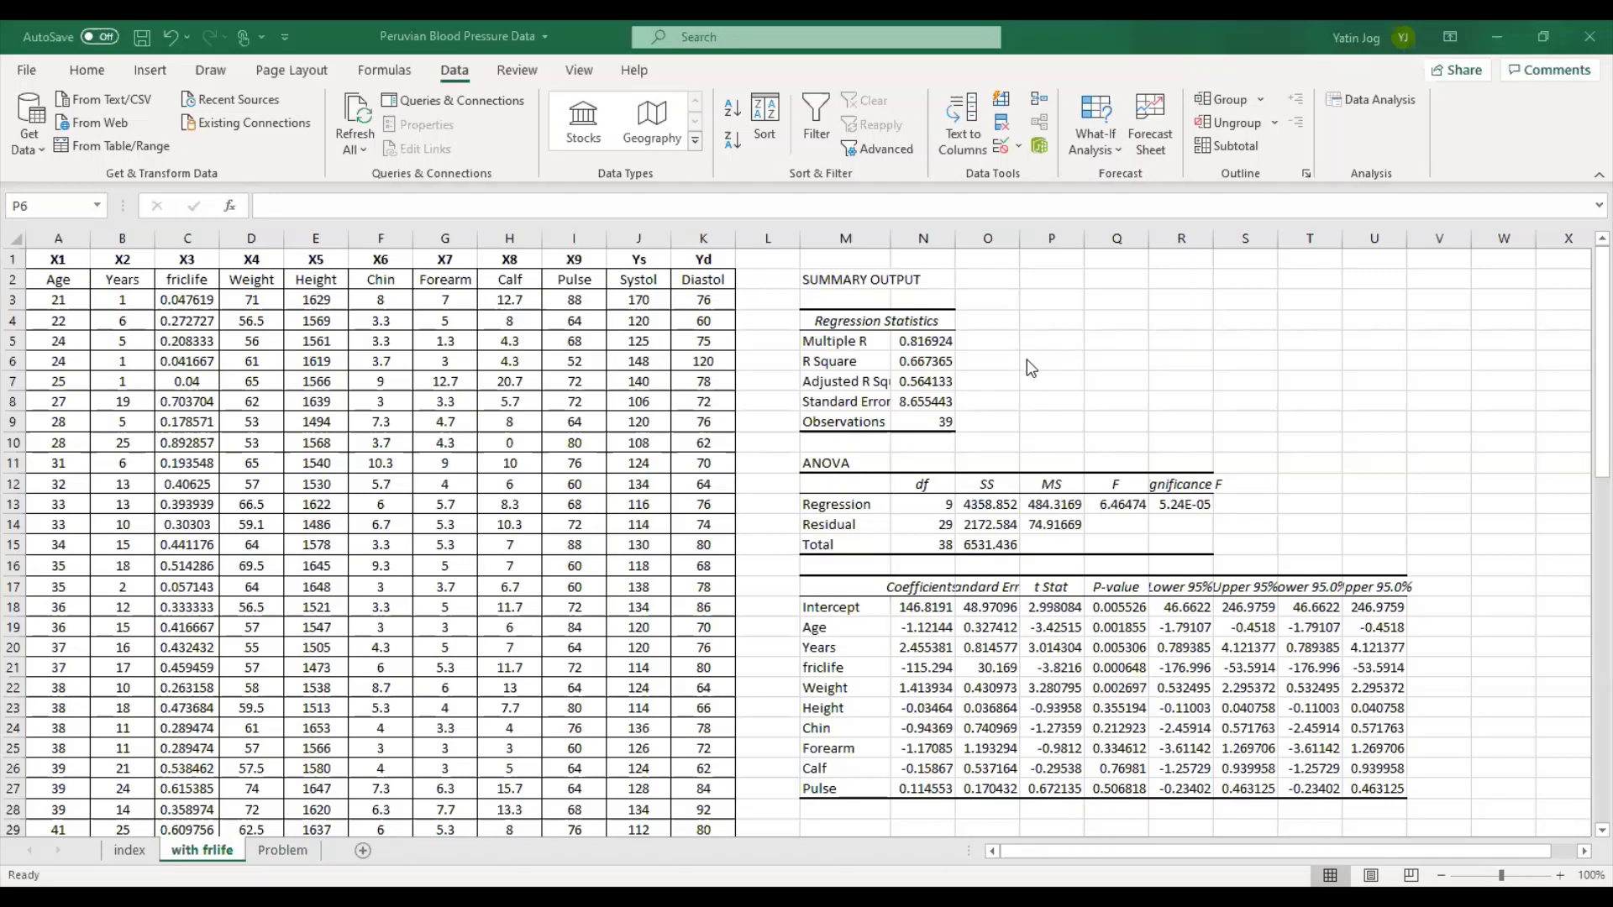
pyautogui.click(1026, 360)
pyautogui.write('0.')
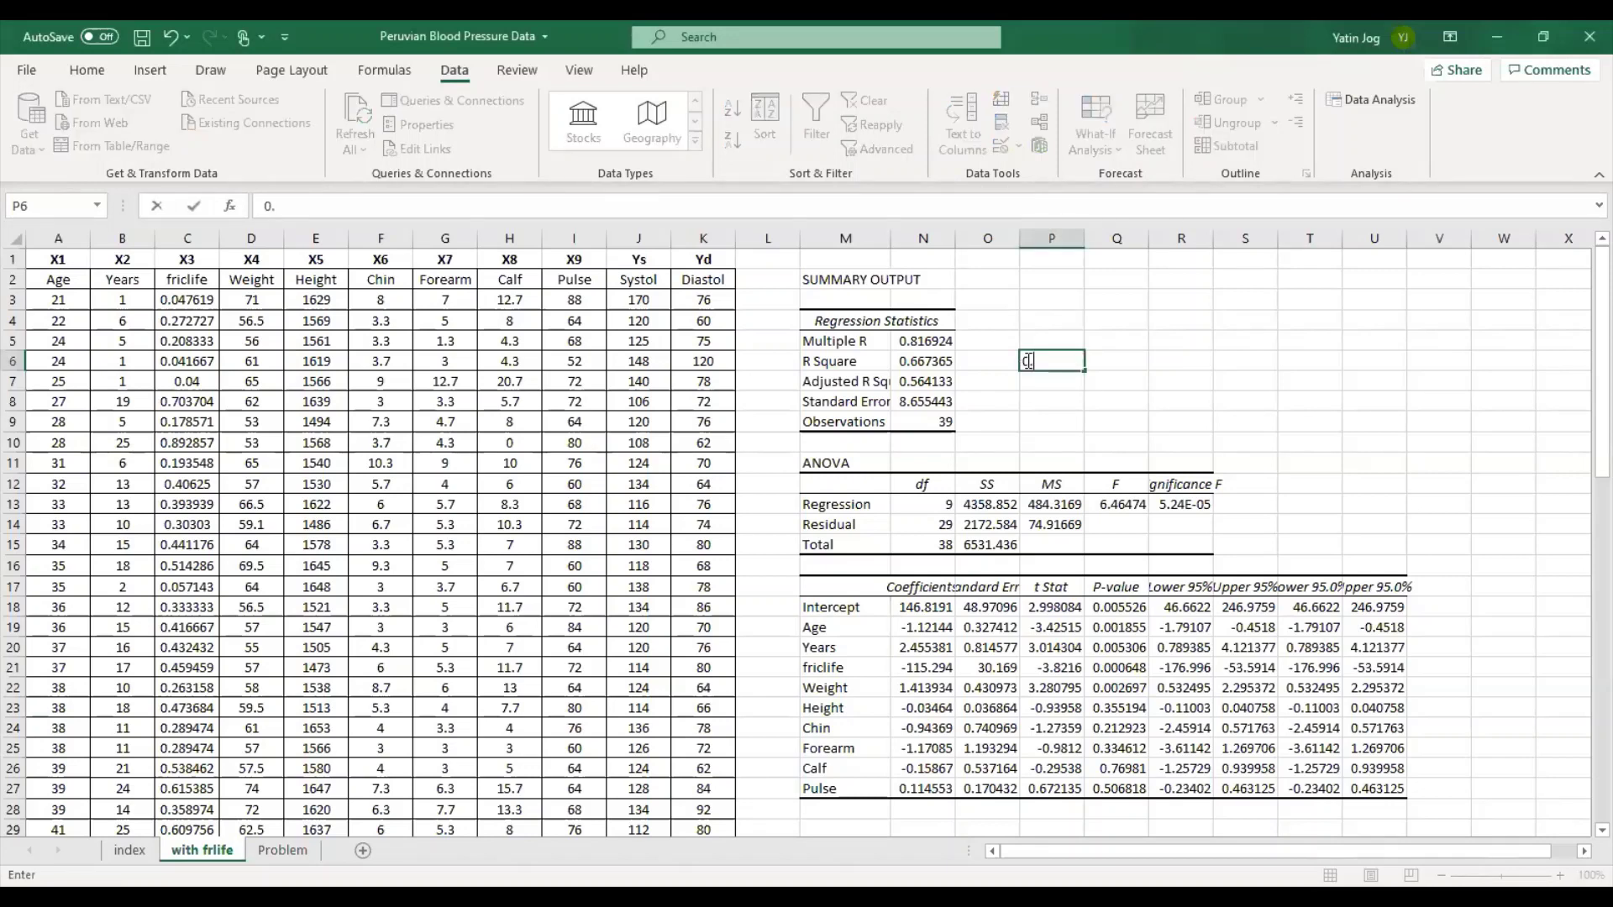
pyautogui.write('49')
pyautogui.press('Up')
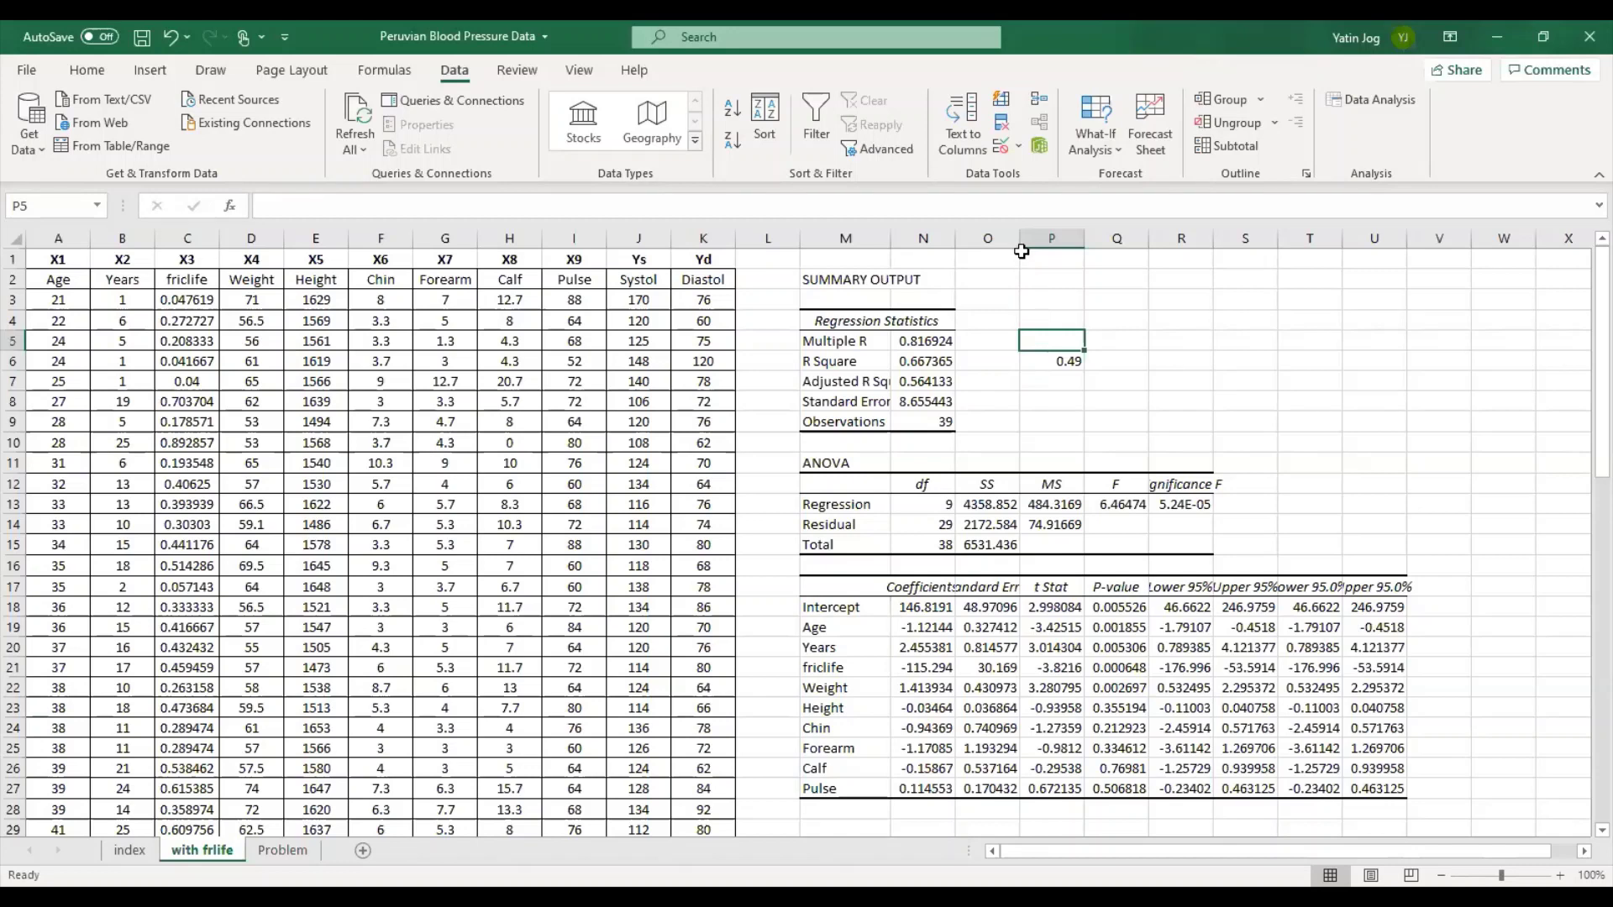
pyautogui.write('X1 - X')
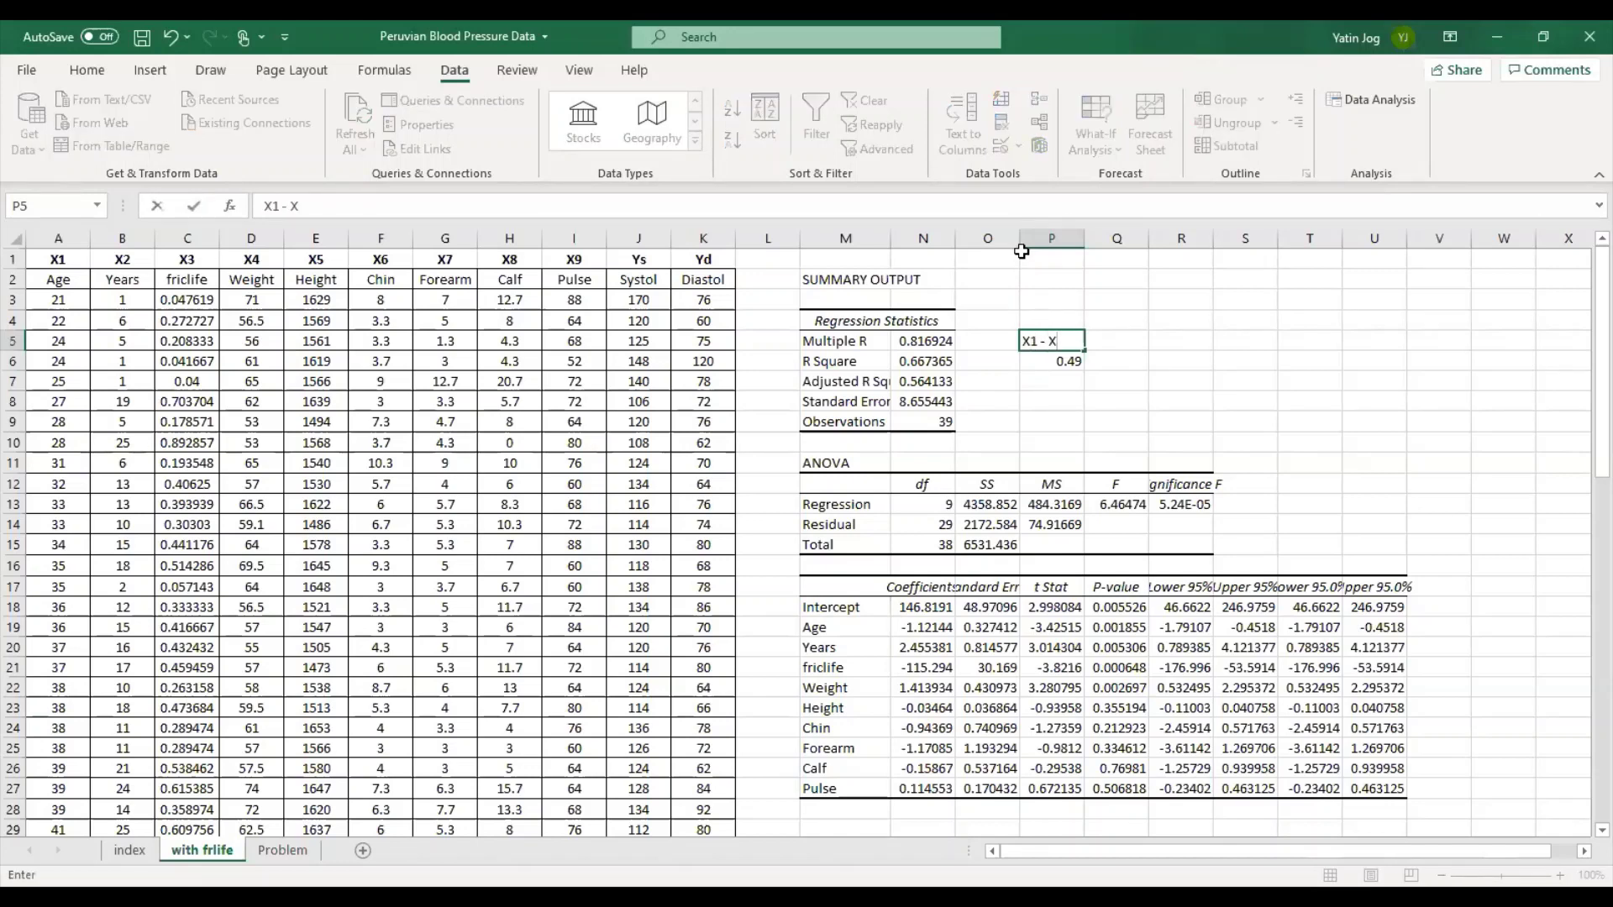
pyautogui.write('5')
pyautogui.press('Return')
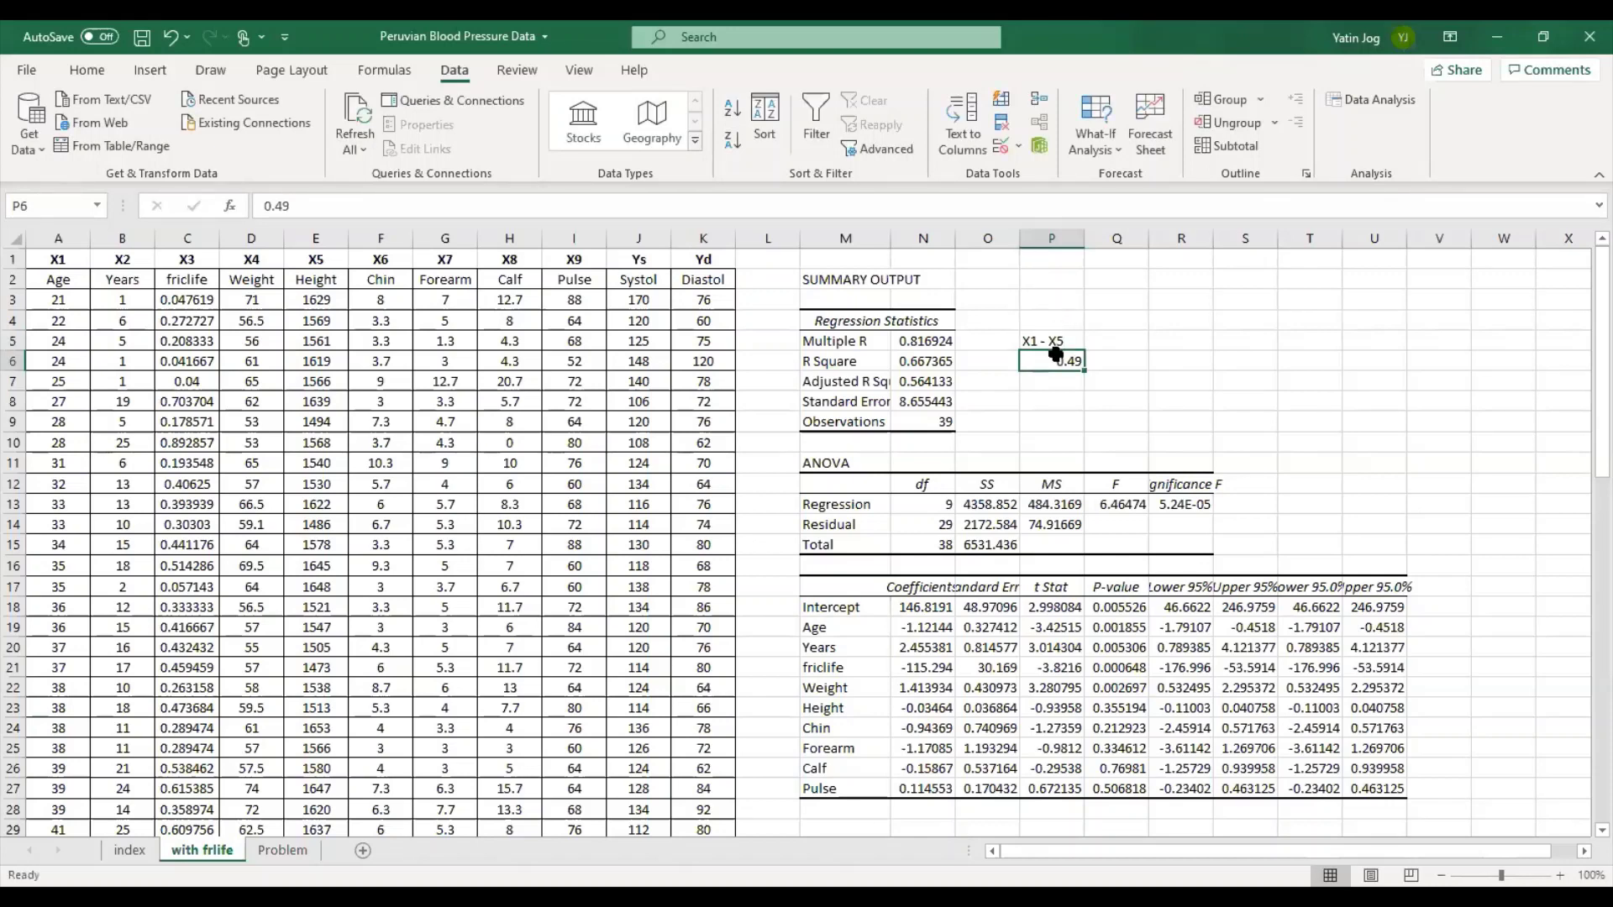
# Centre the contents of the comparison range P5:R7 horizontally.
pyautogui.moveTo(1041, 338); pyautogui.dragTo(1180, 388)
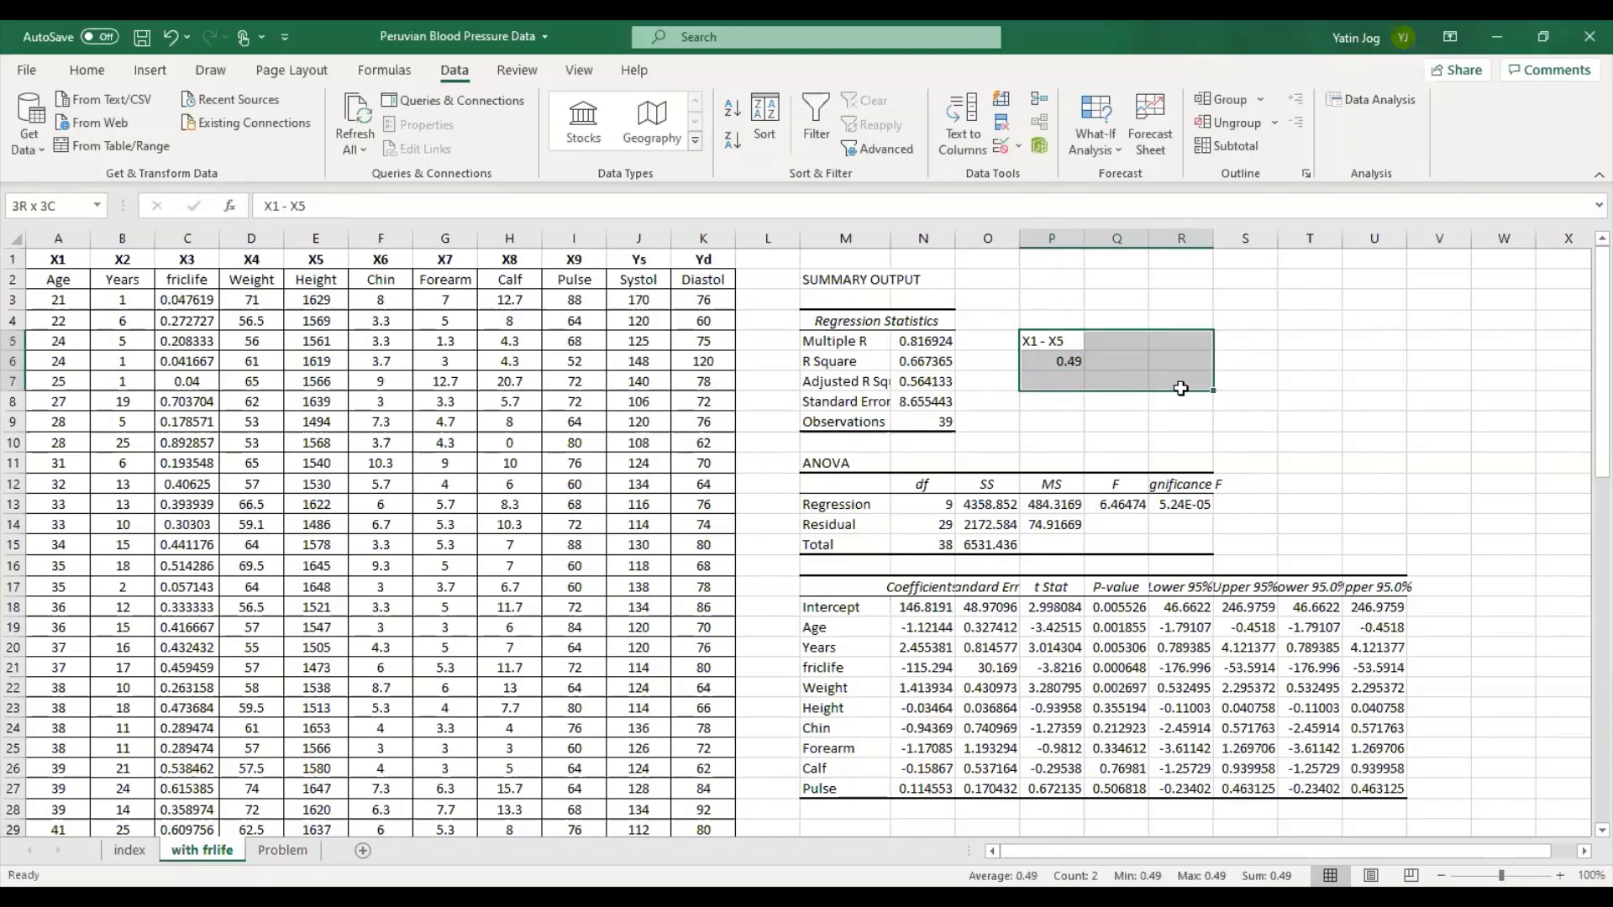
pyautogui.click(87, 69)
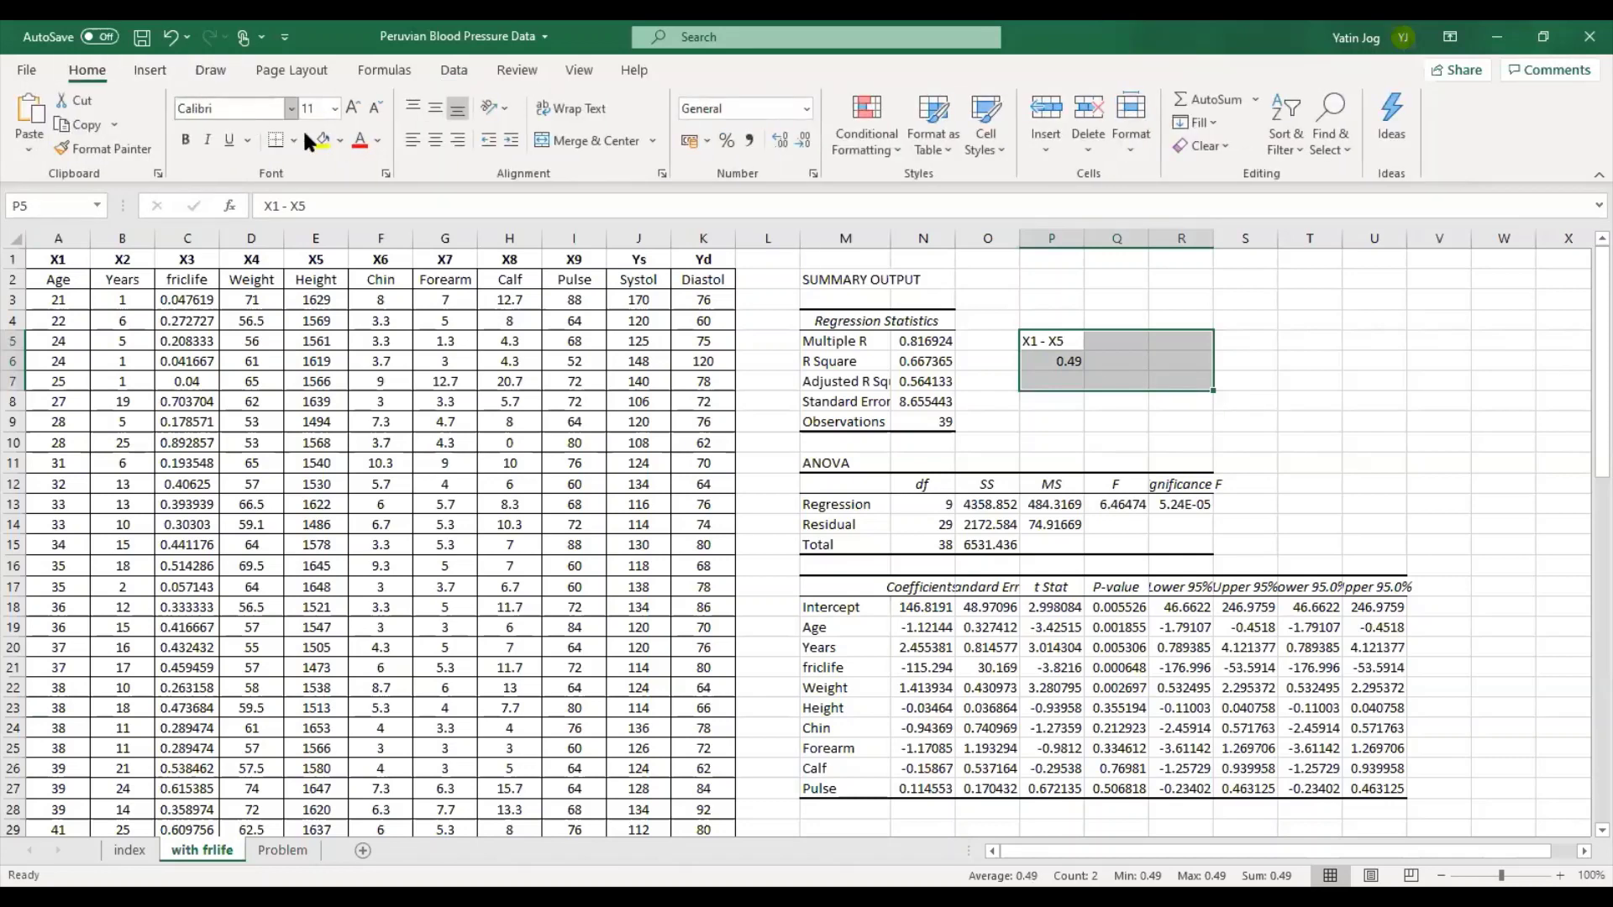
pyautogui.click(435, 140)
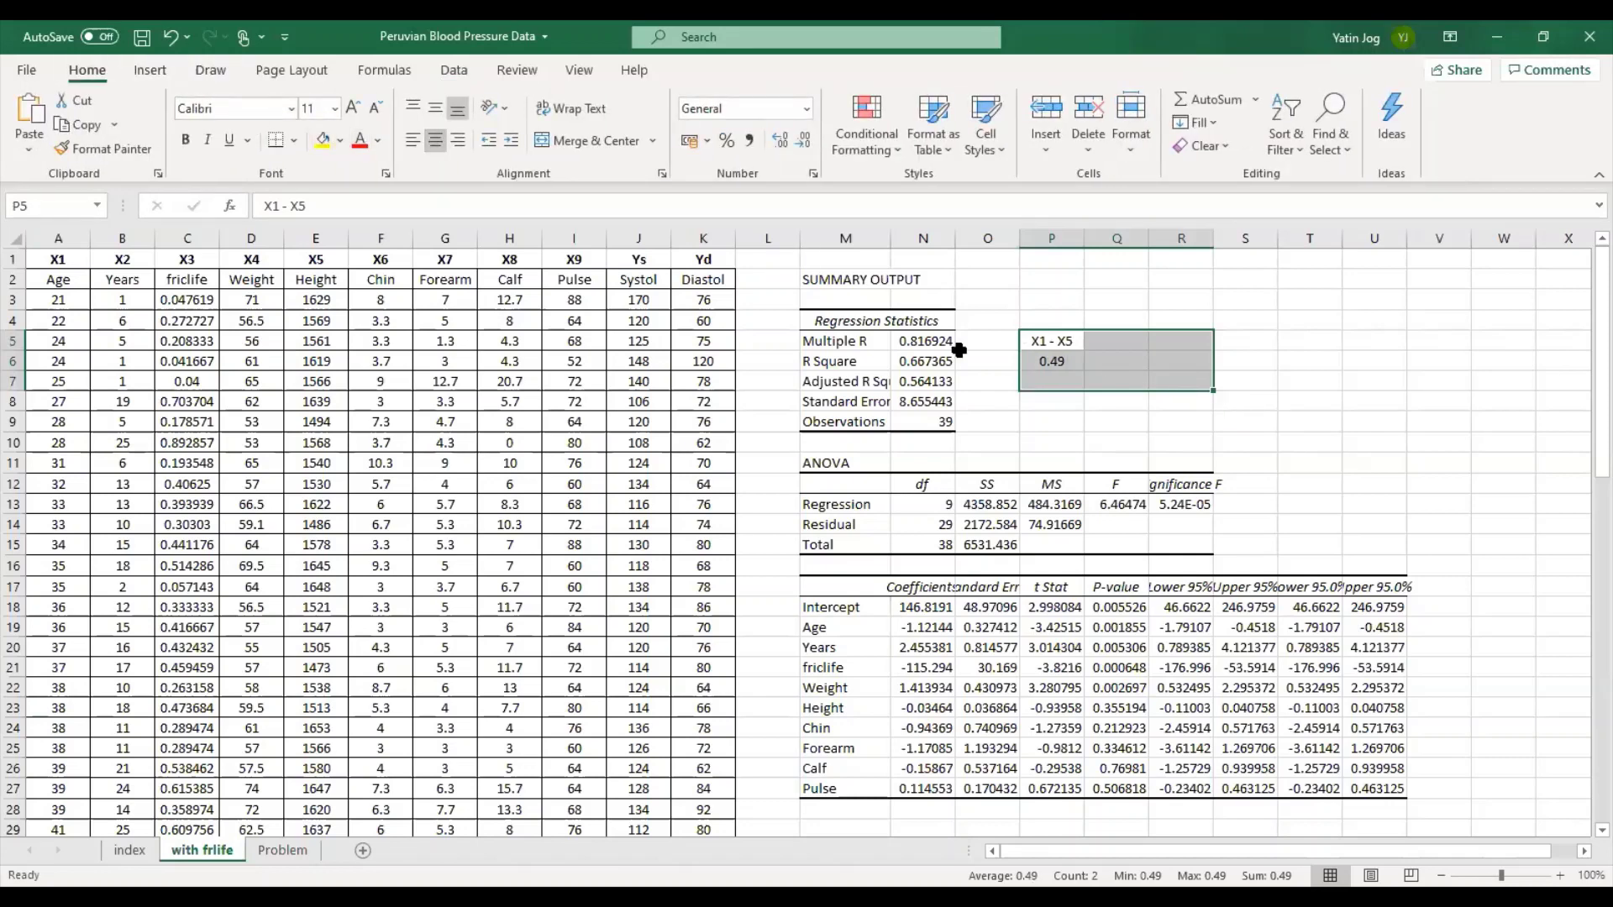
# Enter 0.36 in P7 as the Adjusted R Square of the X1 - X5 model.
pyautogui.click(1046, 384)
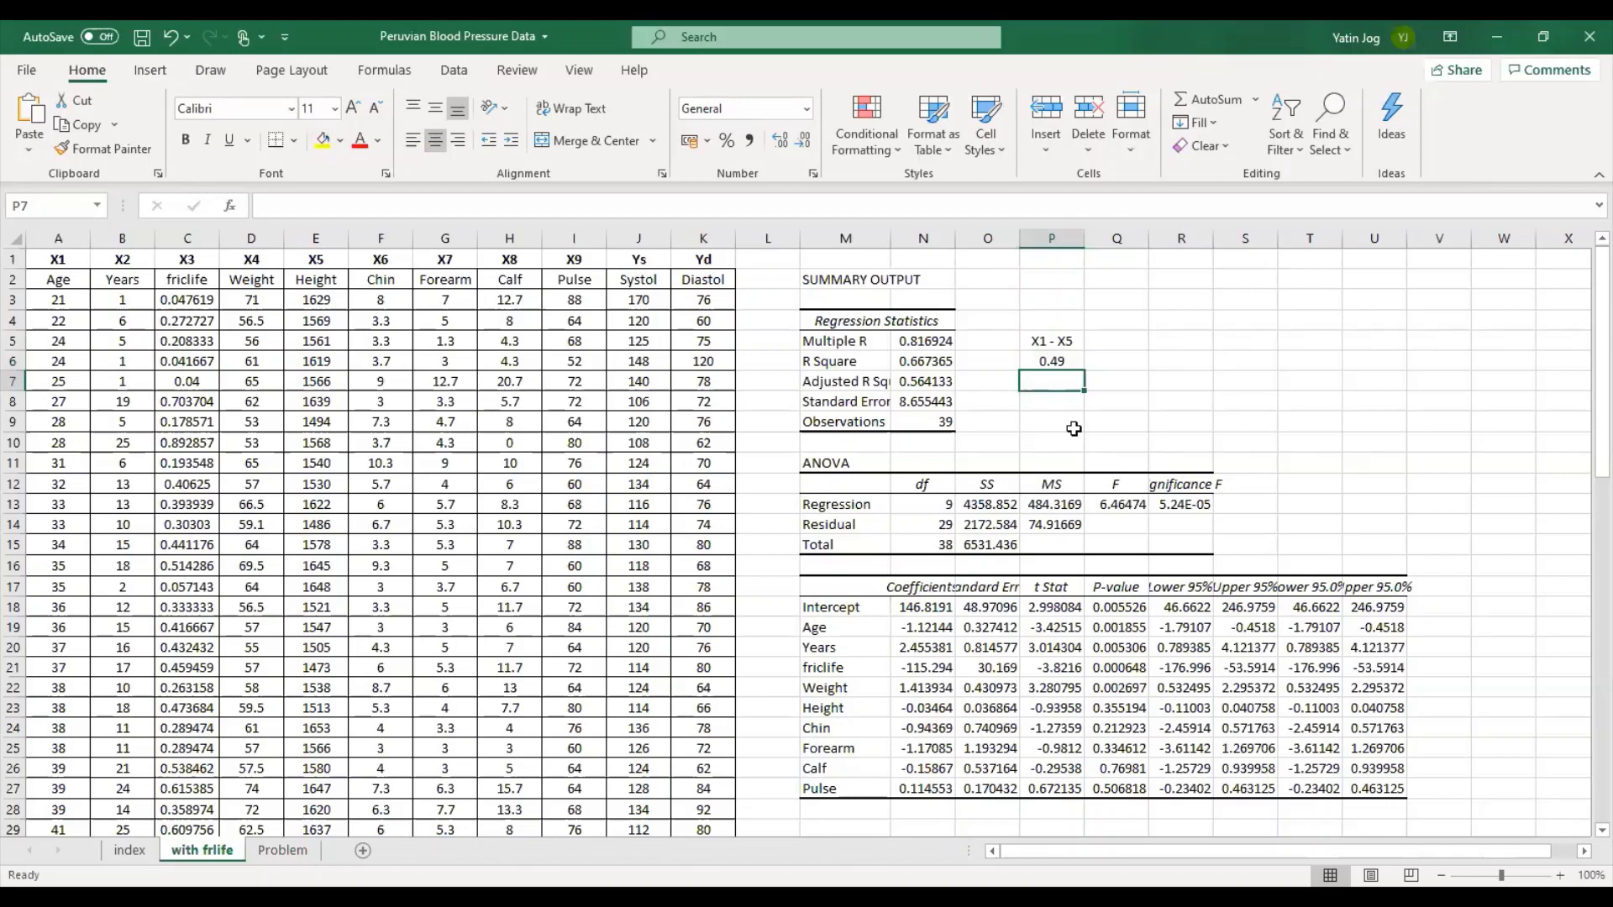
pyautogui.write('0.36')
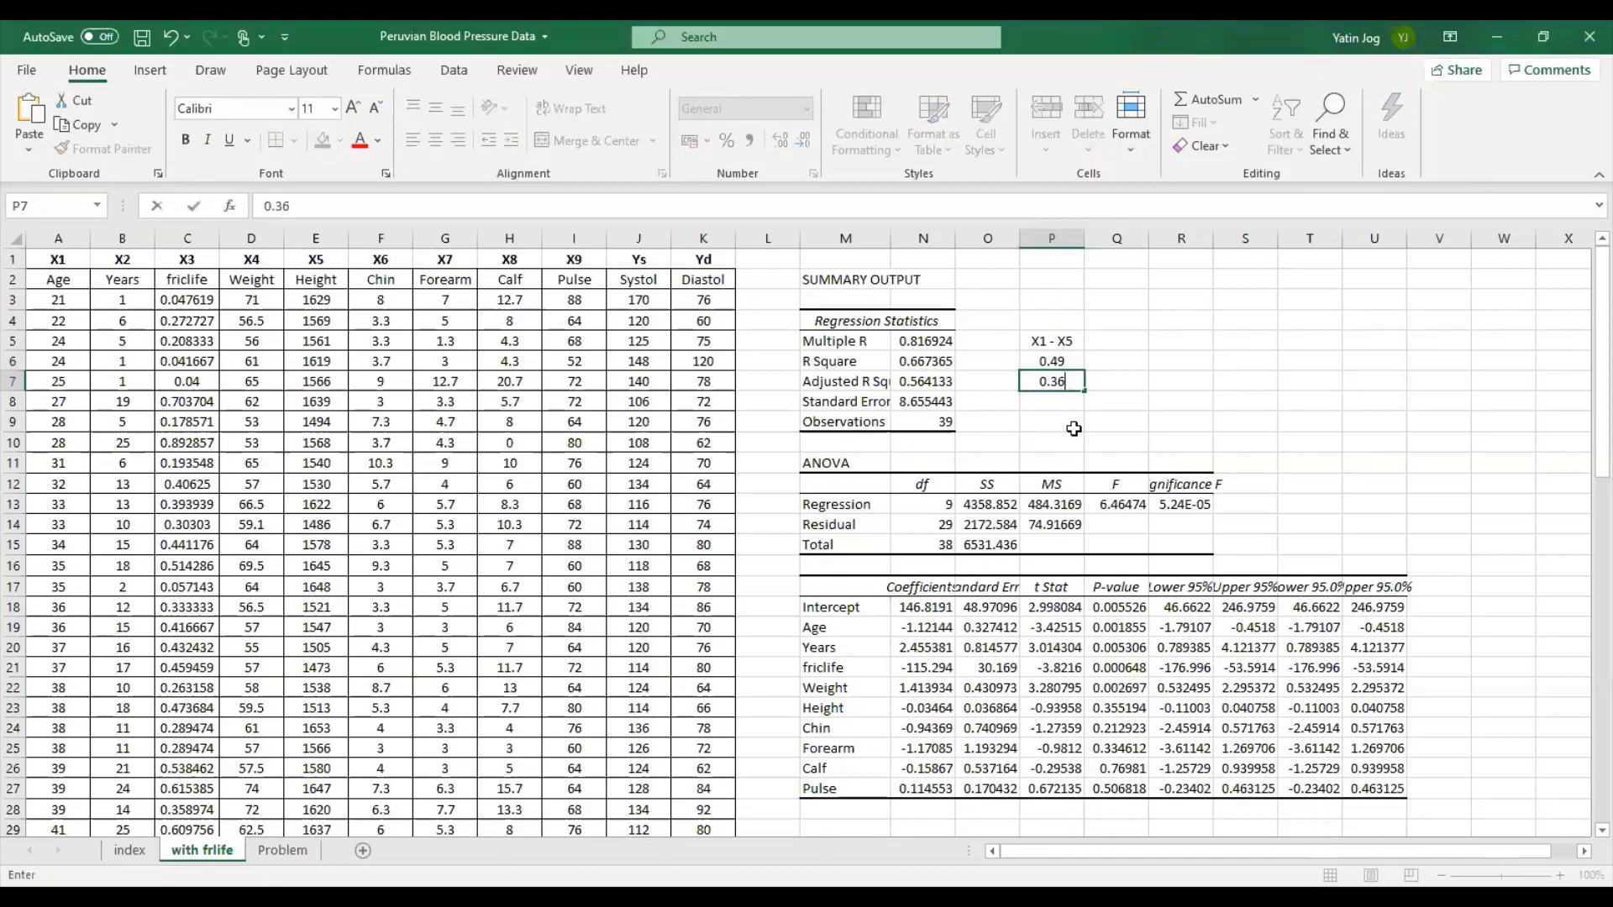
pyautogui.press('Up')
pyautogui.press('Down')
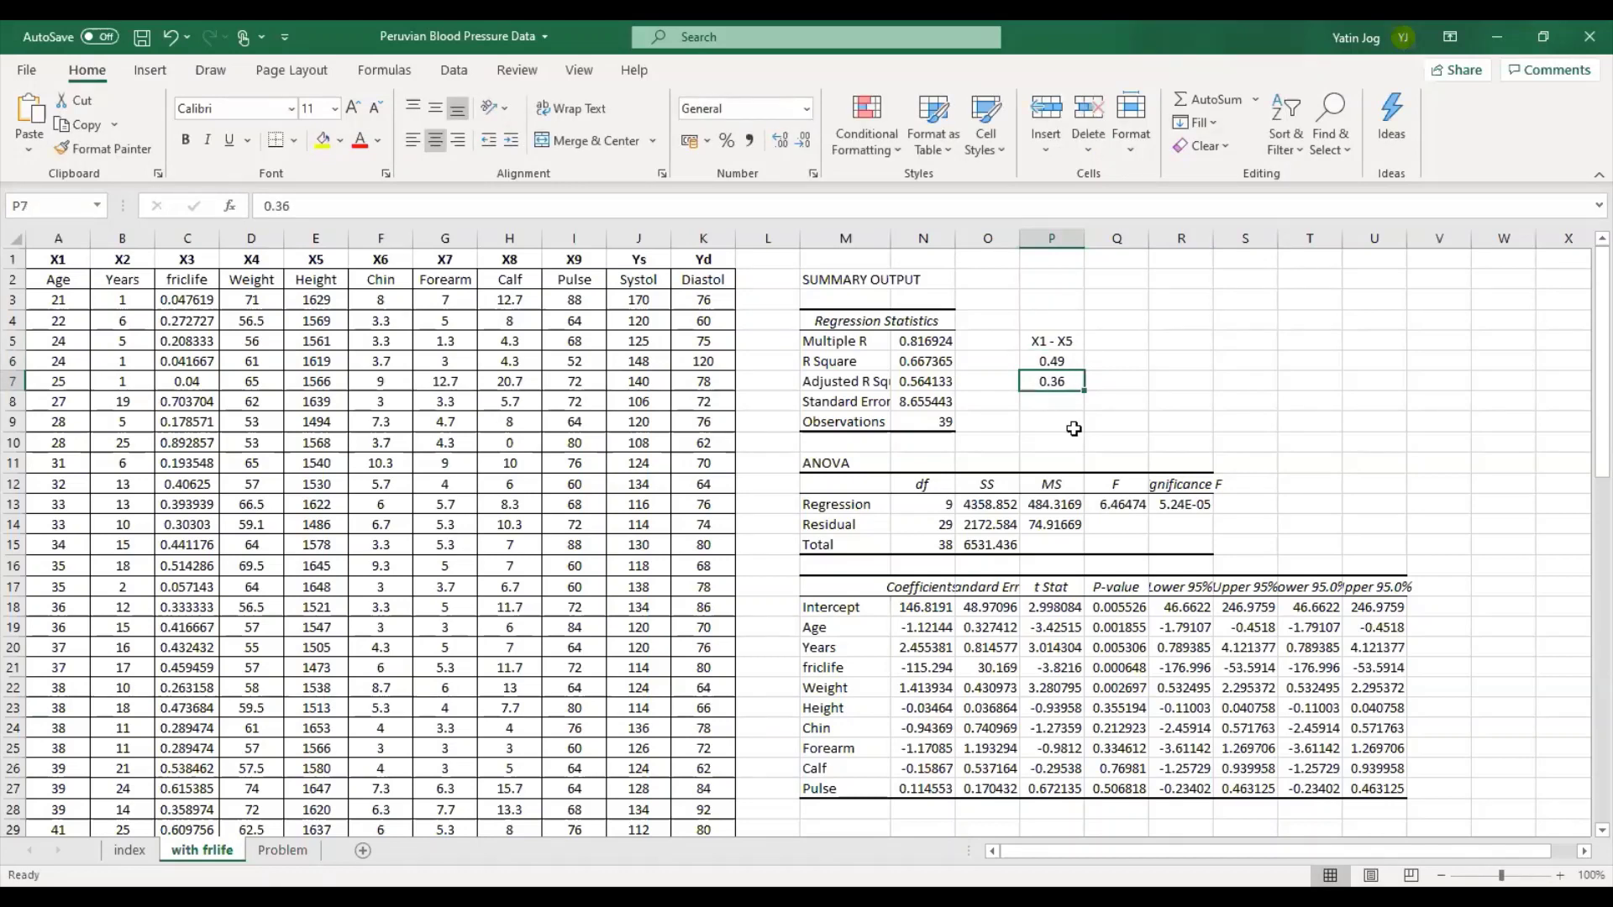
pyautogui.press('Up')
pyautogui.press('Down')
pyautogui.press('Up')
pyautogui.press('Up')
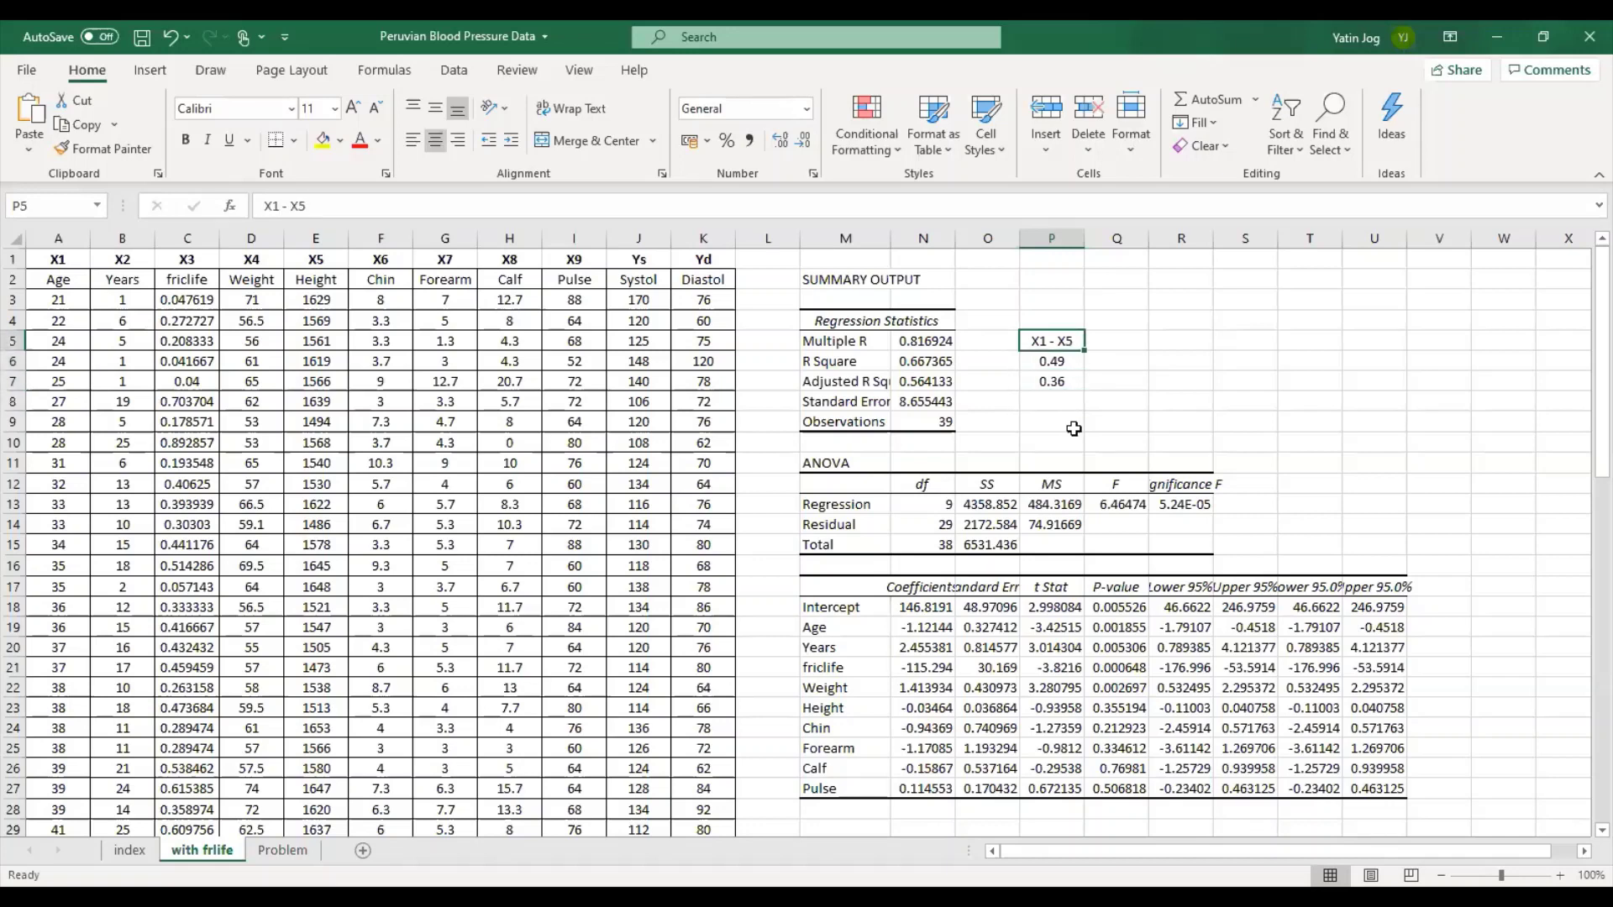
pyautogui.hotkey('shift', 'Down')
pyautogui.hotkey('shift', 'Down')
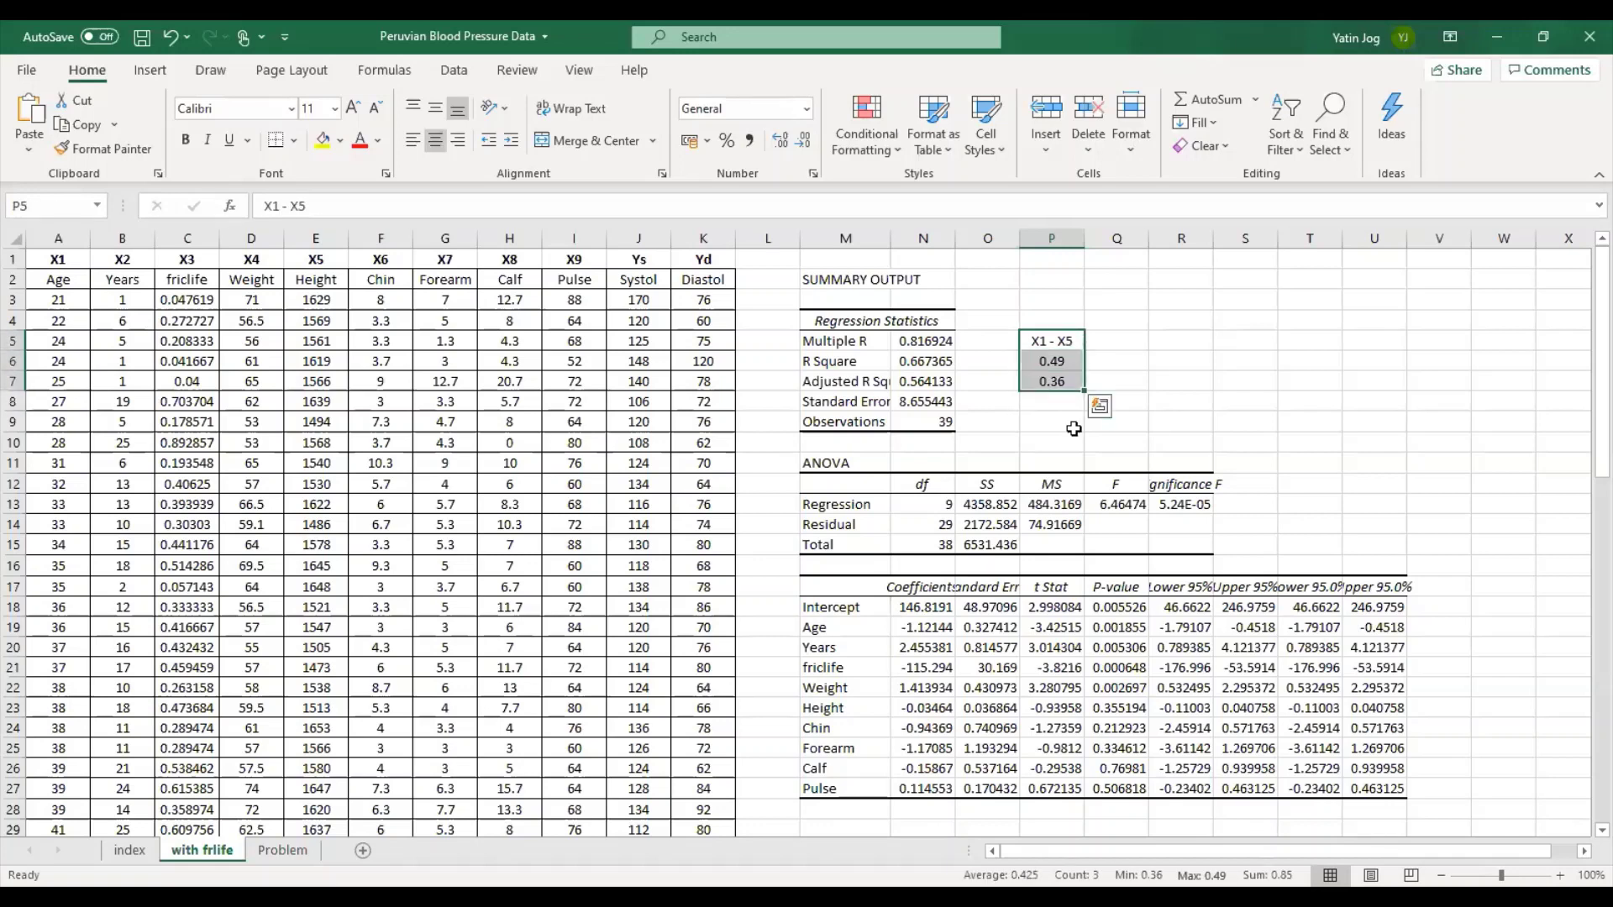
pyautogui.hotkey('shift', 'Up')
pyautogui.hotkey('shift', 'Up')
# Head Q5 with "without X7 X8" and enter 0.64 in Q6 as that model's R Square.
pyautogui.press('Right')
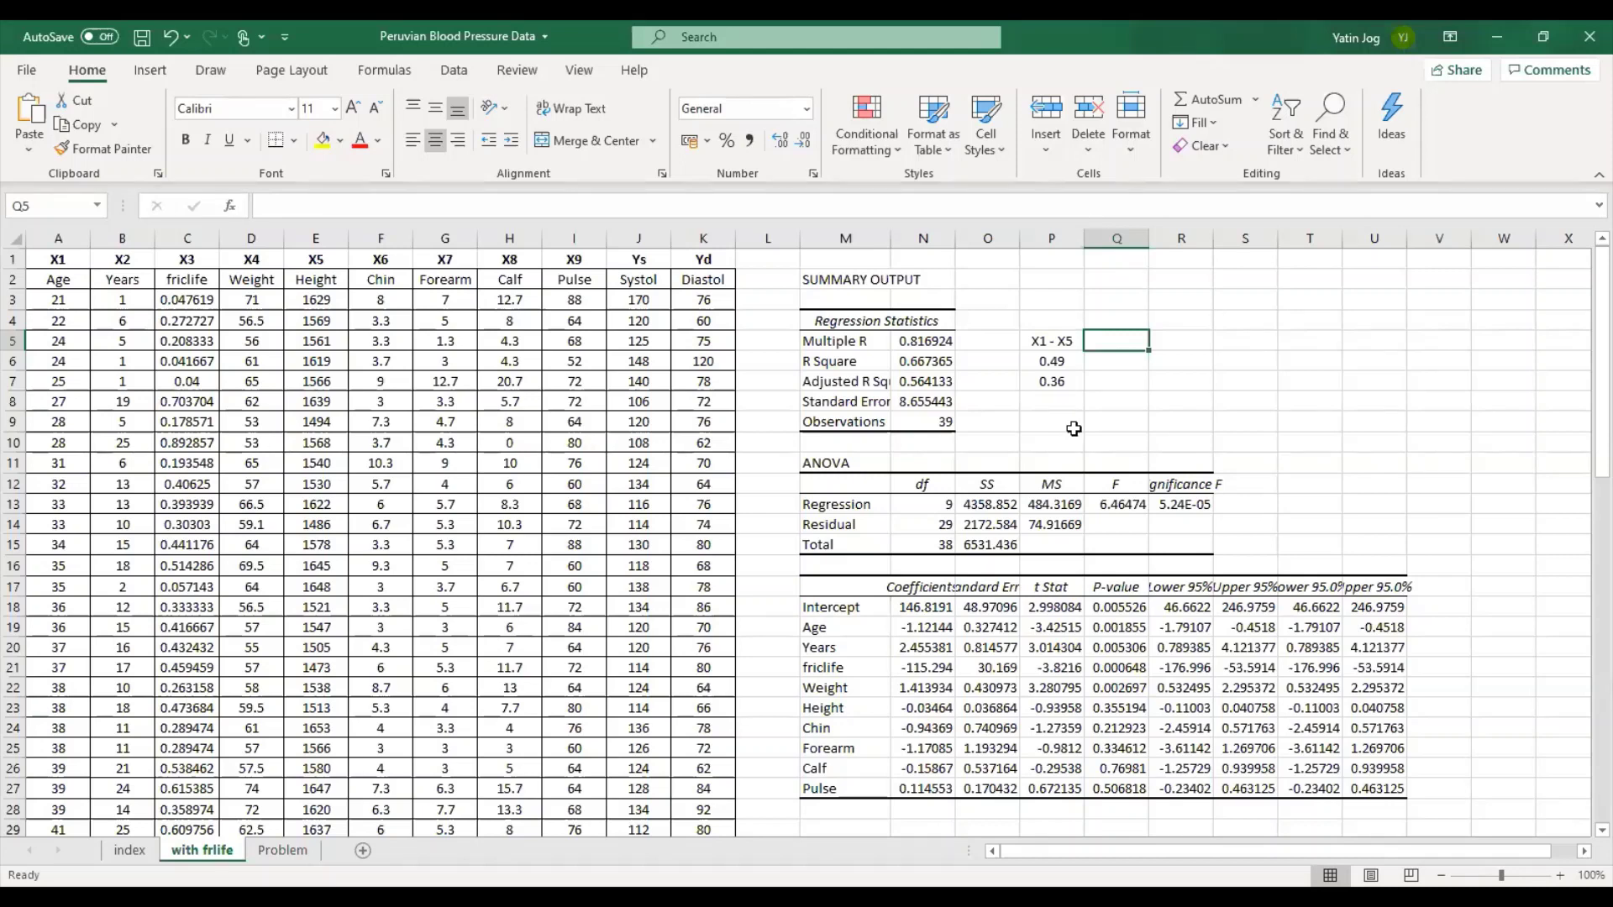
pyautogui.write('without')
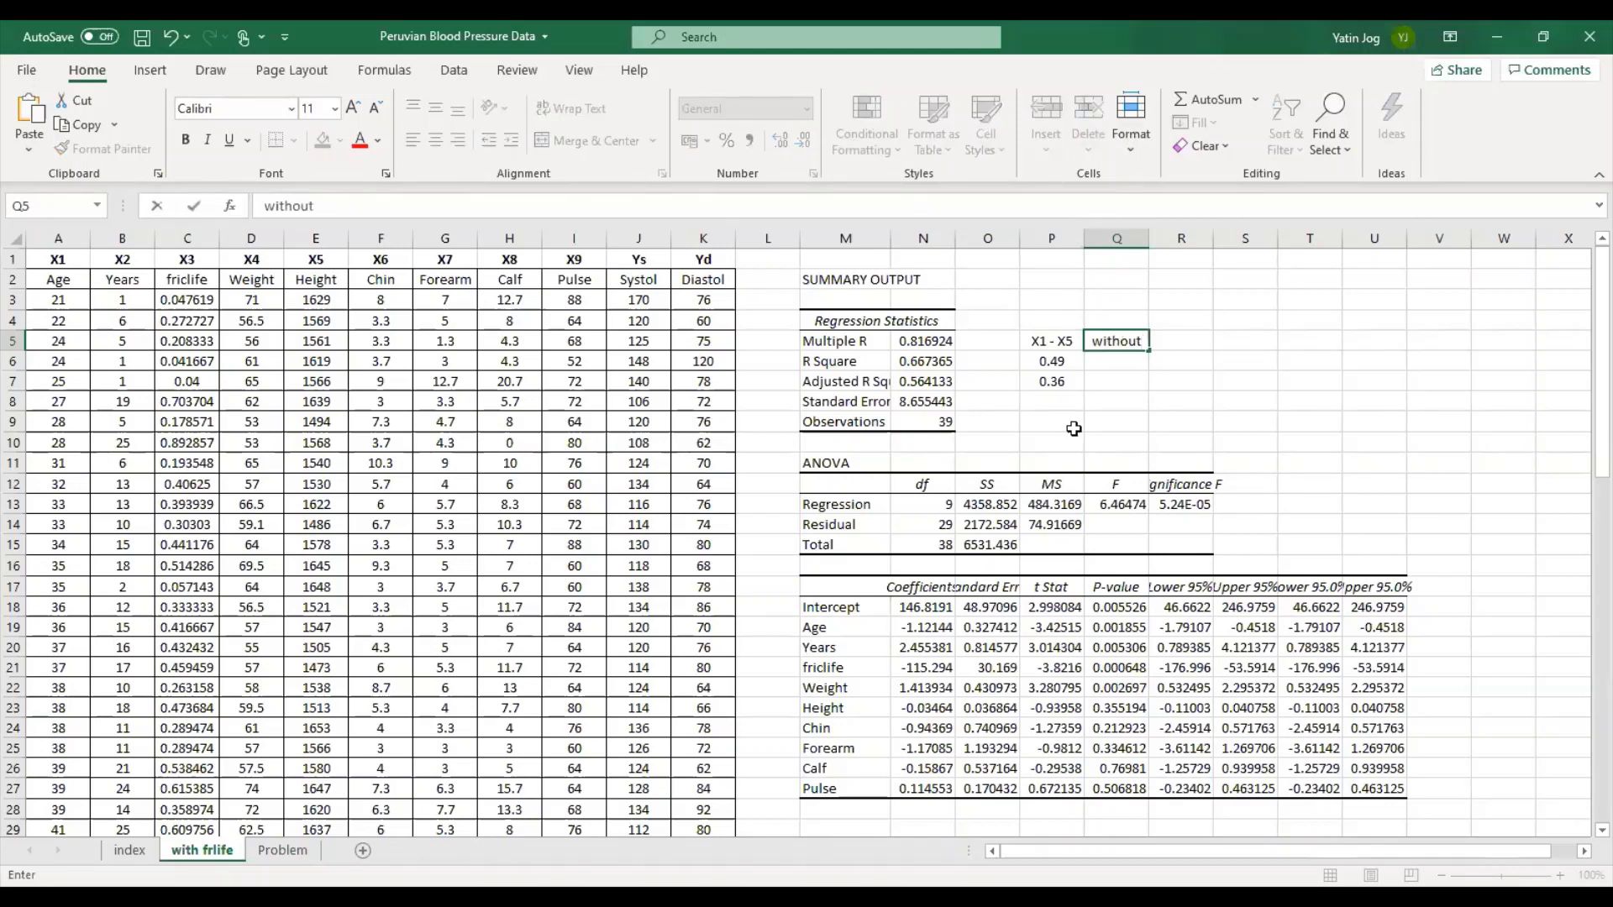
pyautogui.write(' X7 X8')
pyautogui.press('Return')
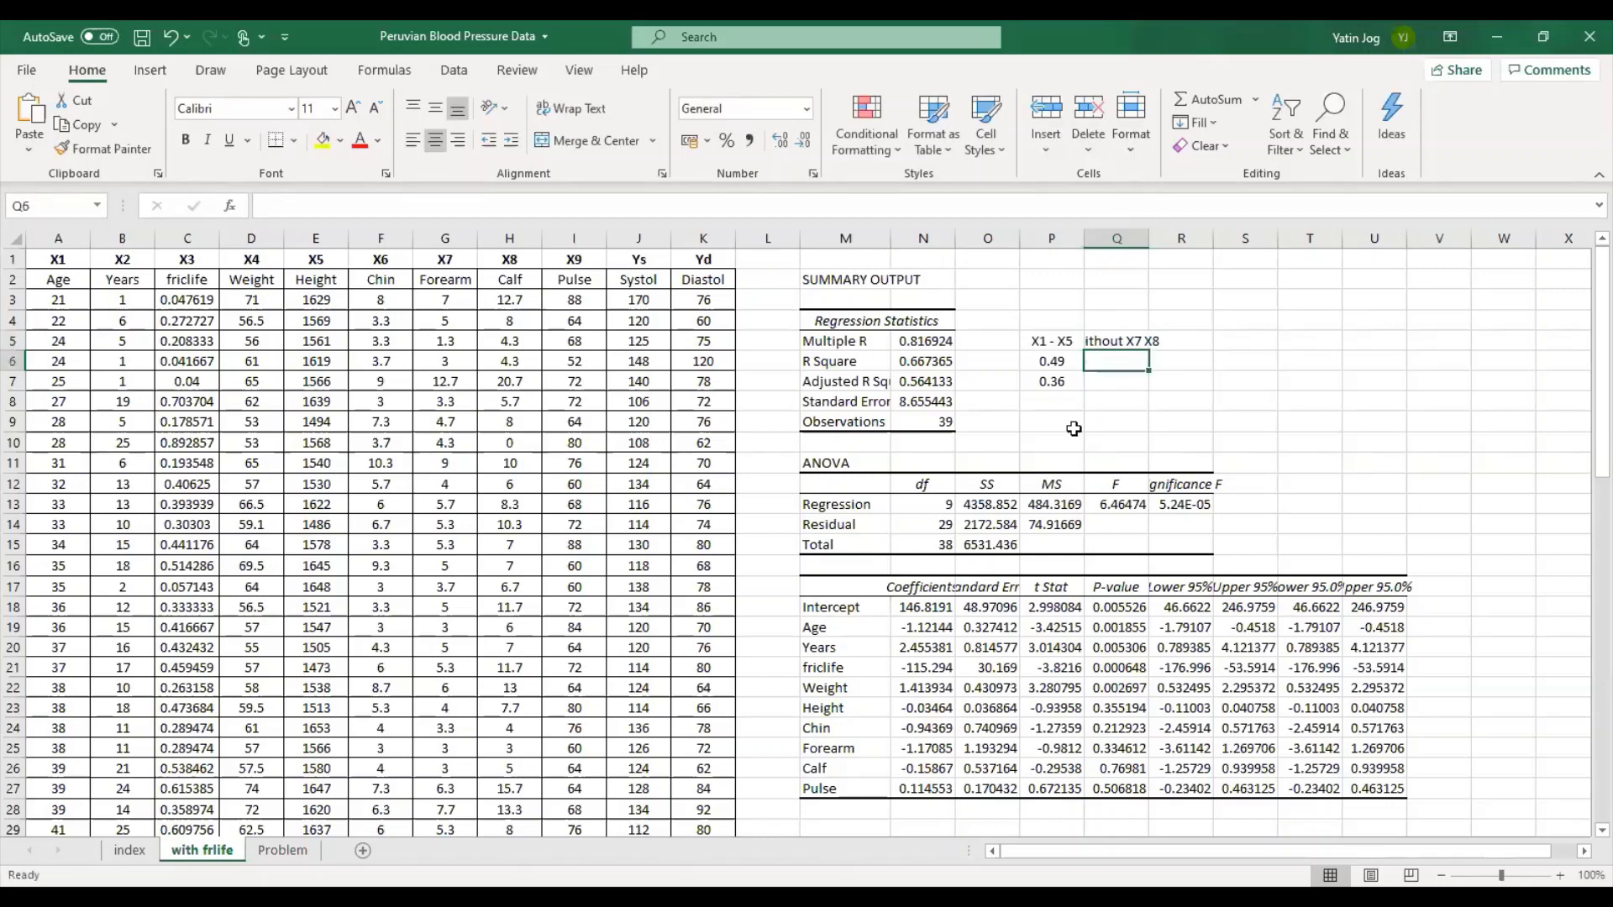
pyautogui.write('0')
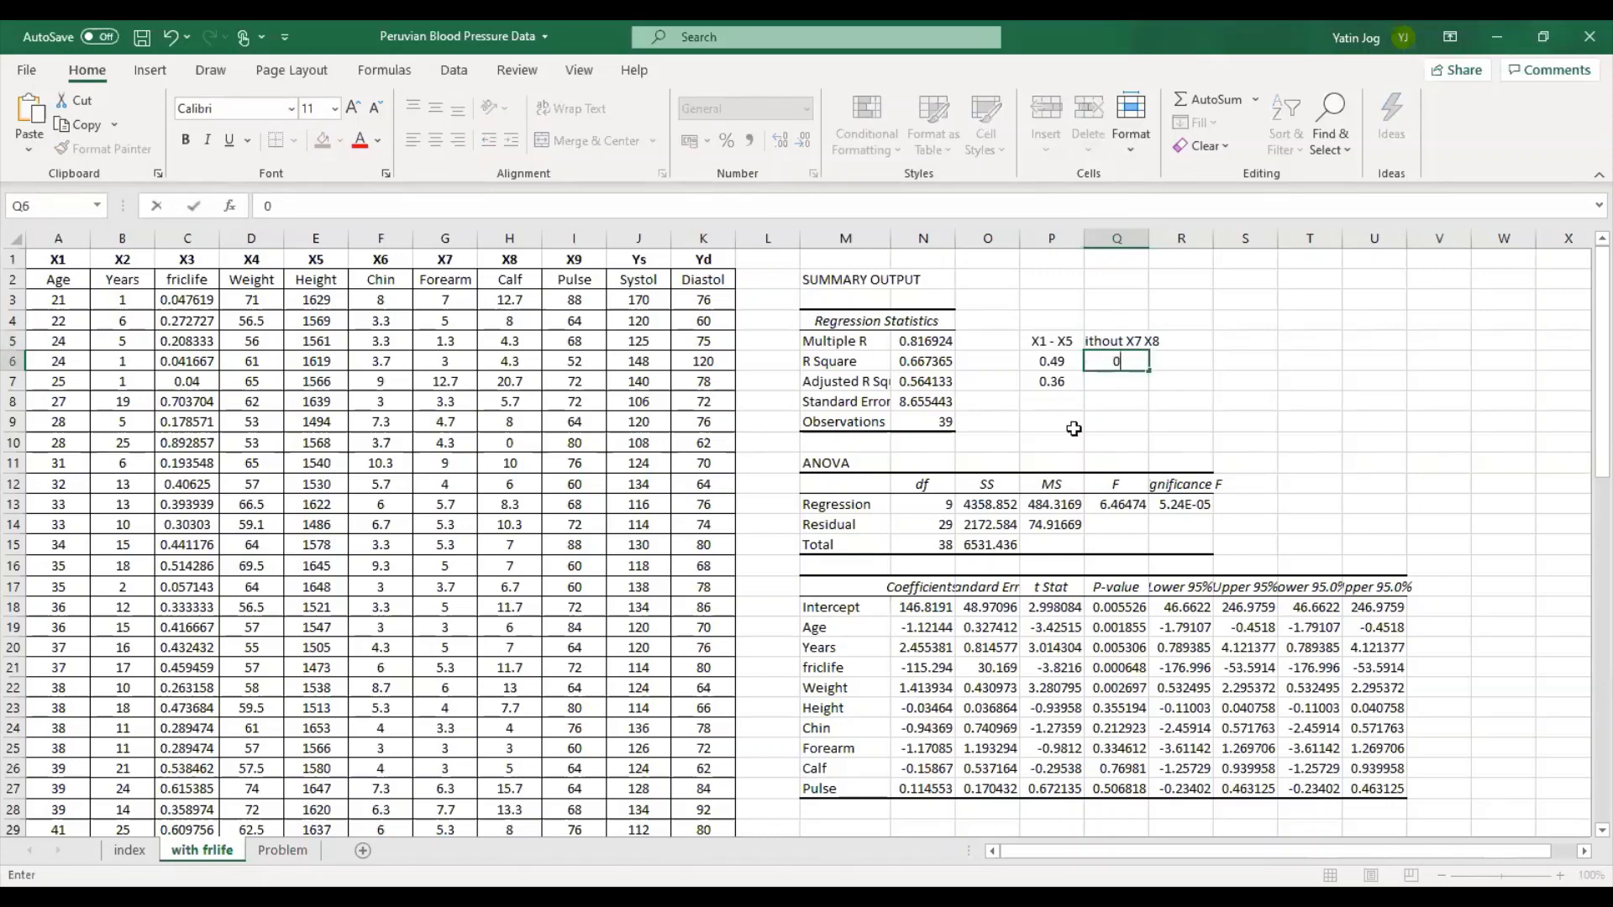
pyautogui.write('.67')
pyautogui.press('BackSpace')
pyautogui.write('4')
pyautogui.press('Return')
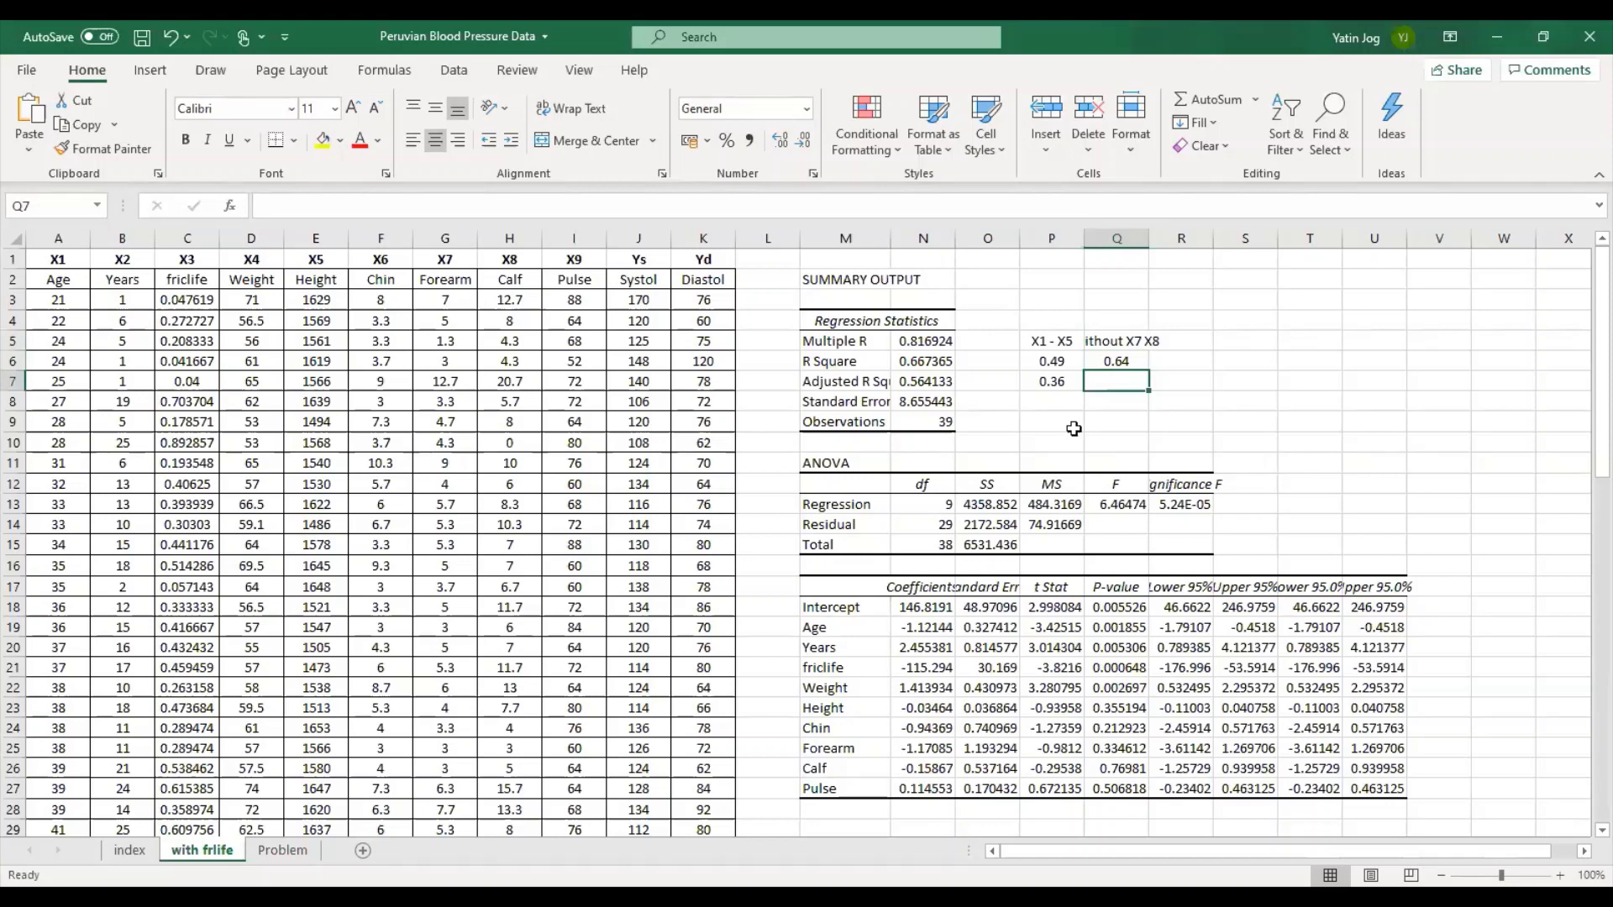
# Enter 0.56 in Q7 on the Adjusted R Square row and a centred 8.66 in Q8 on the Standard Error row.
pyautogui.write('0.56')
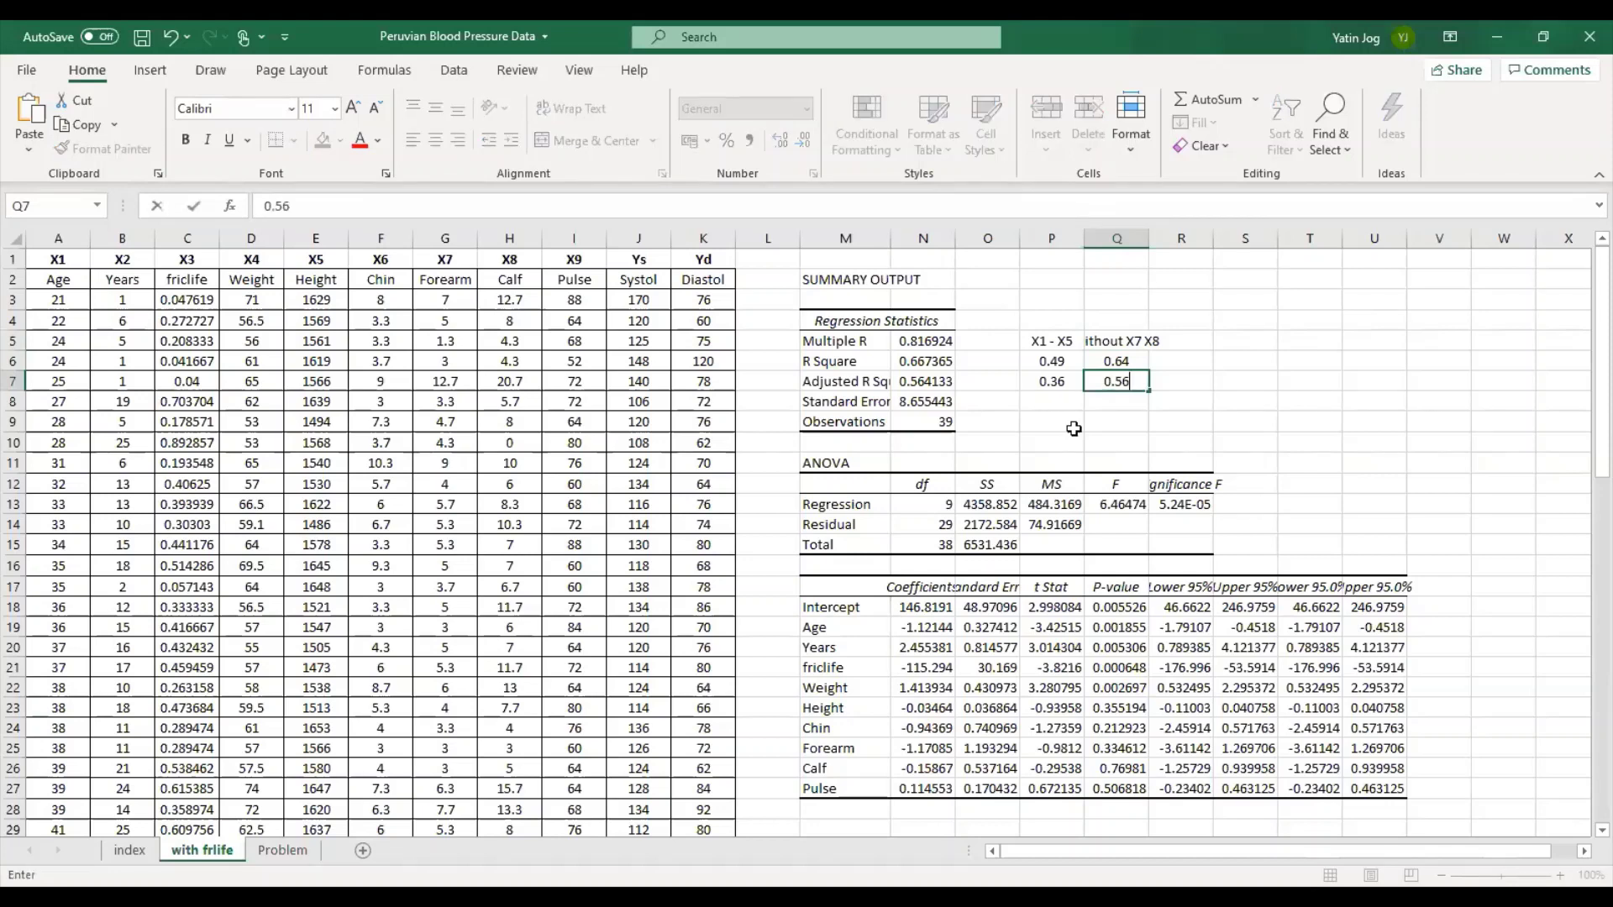
pyautogui.press('Return')
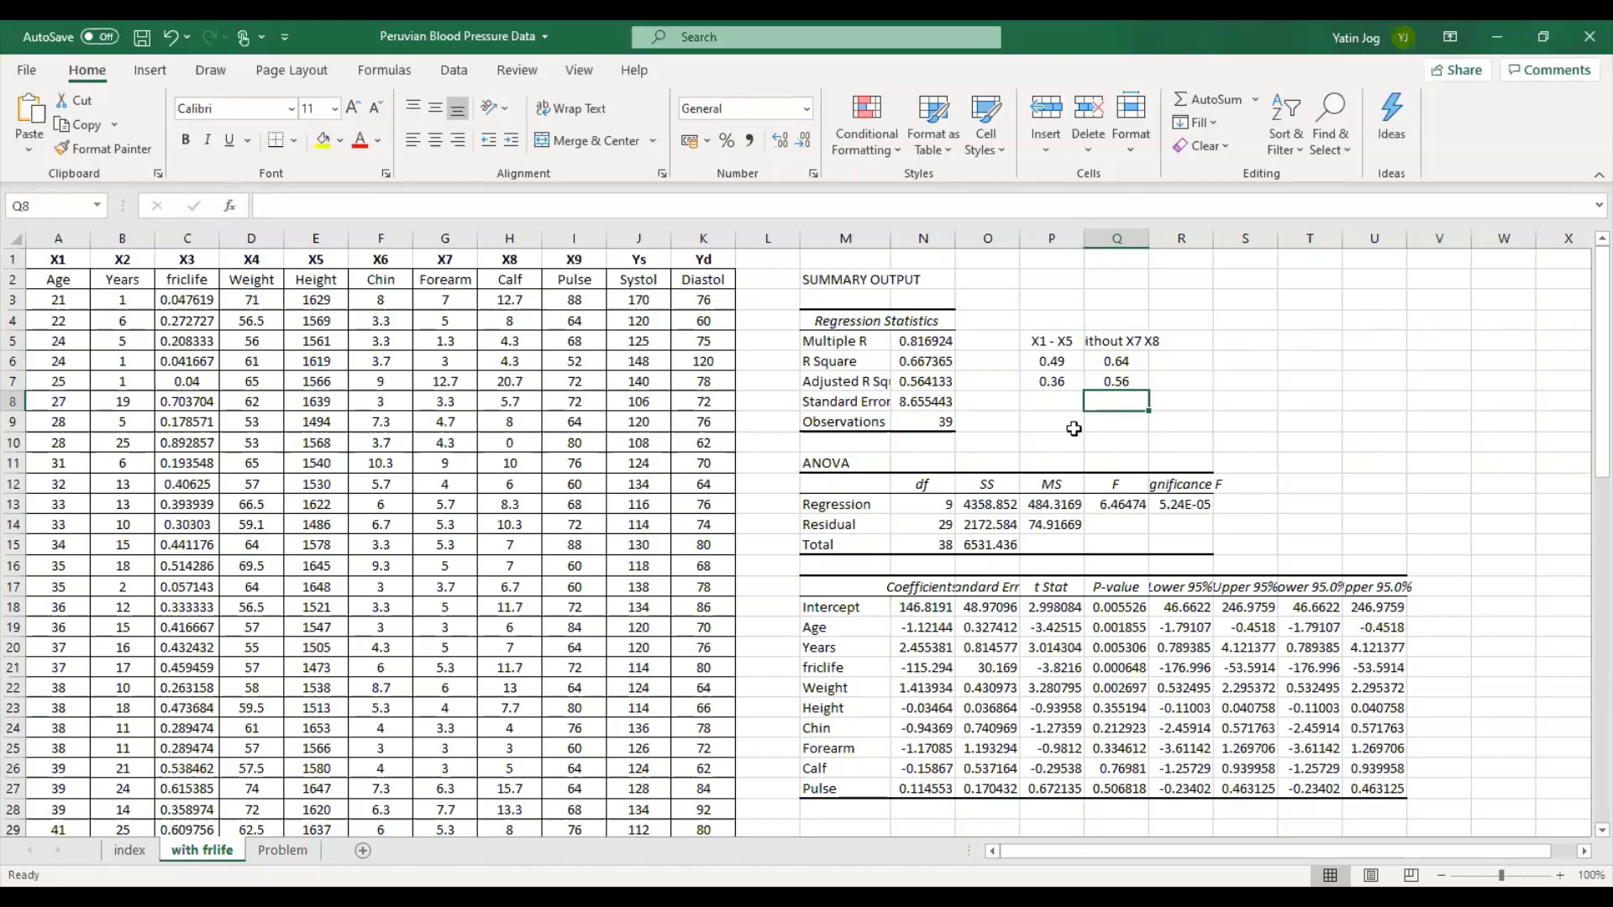
pyautogui.write('8.66')
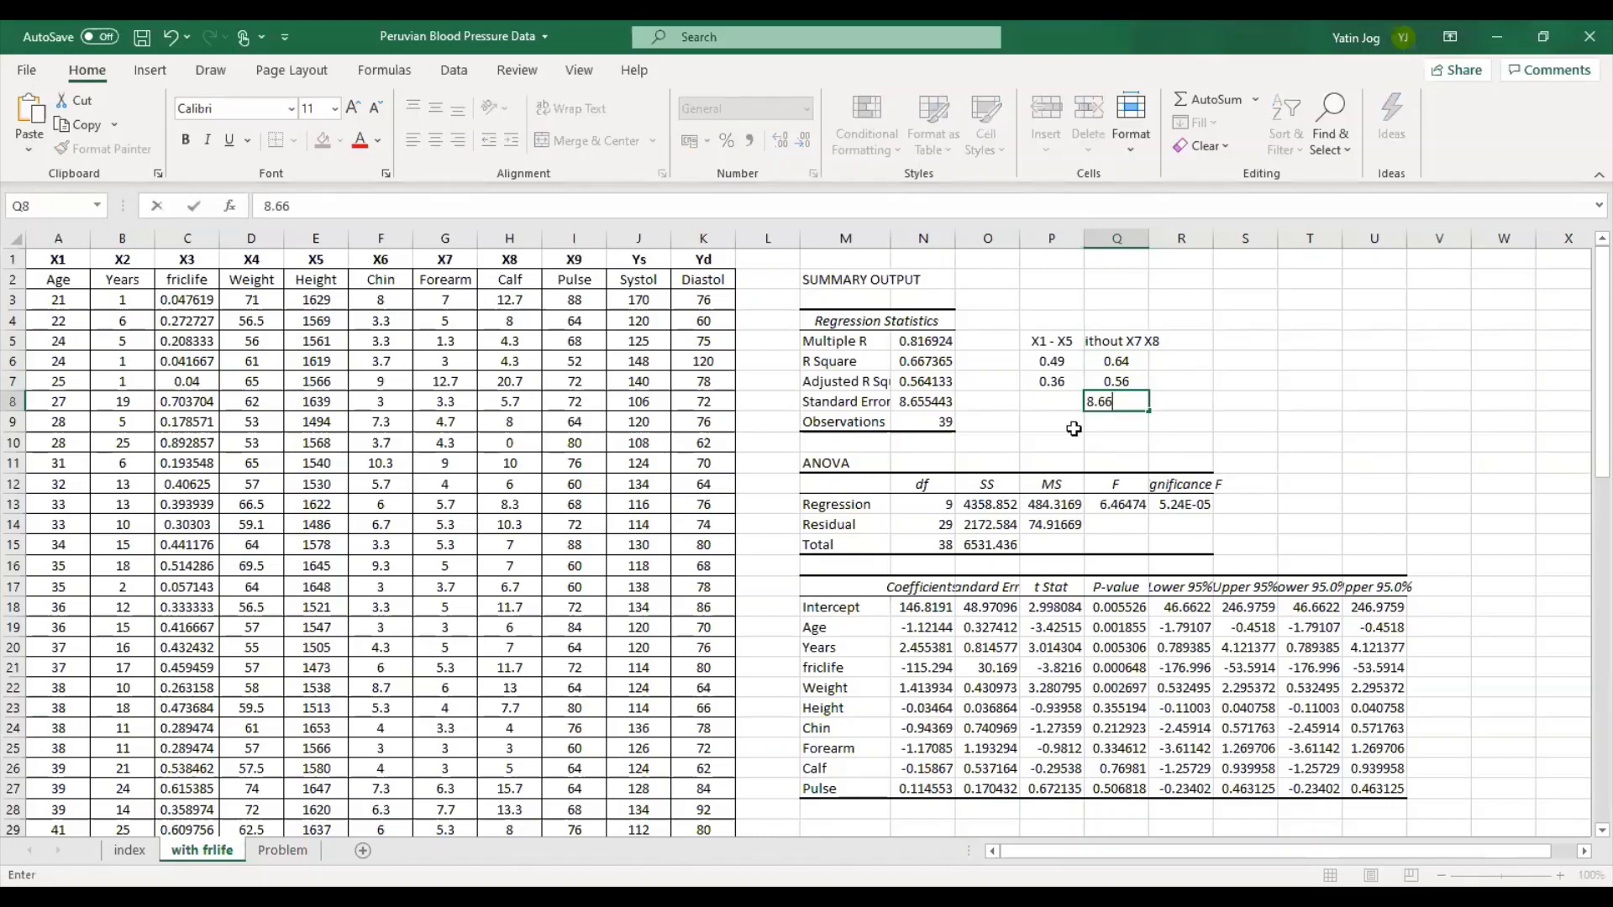
pyautogui.press('Return')
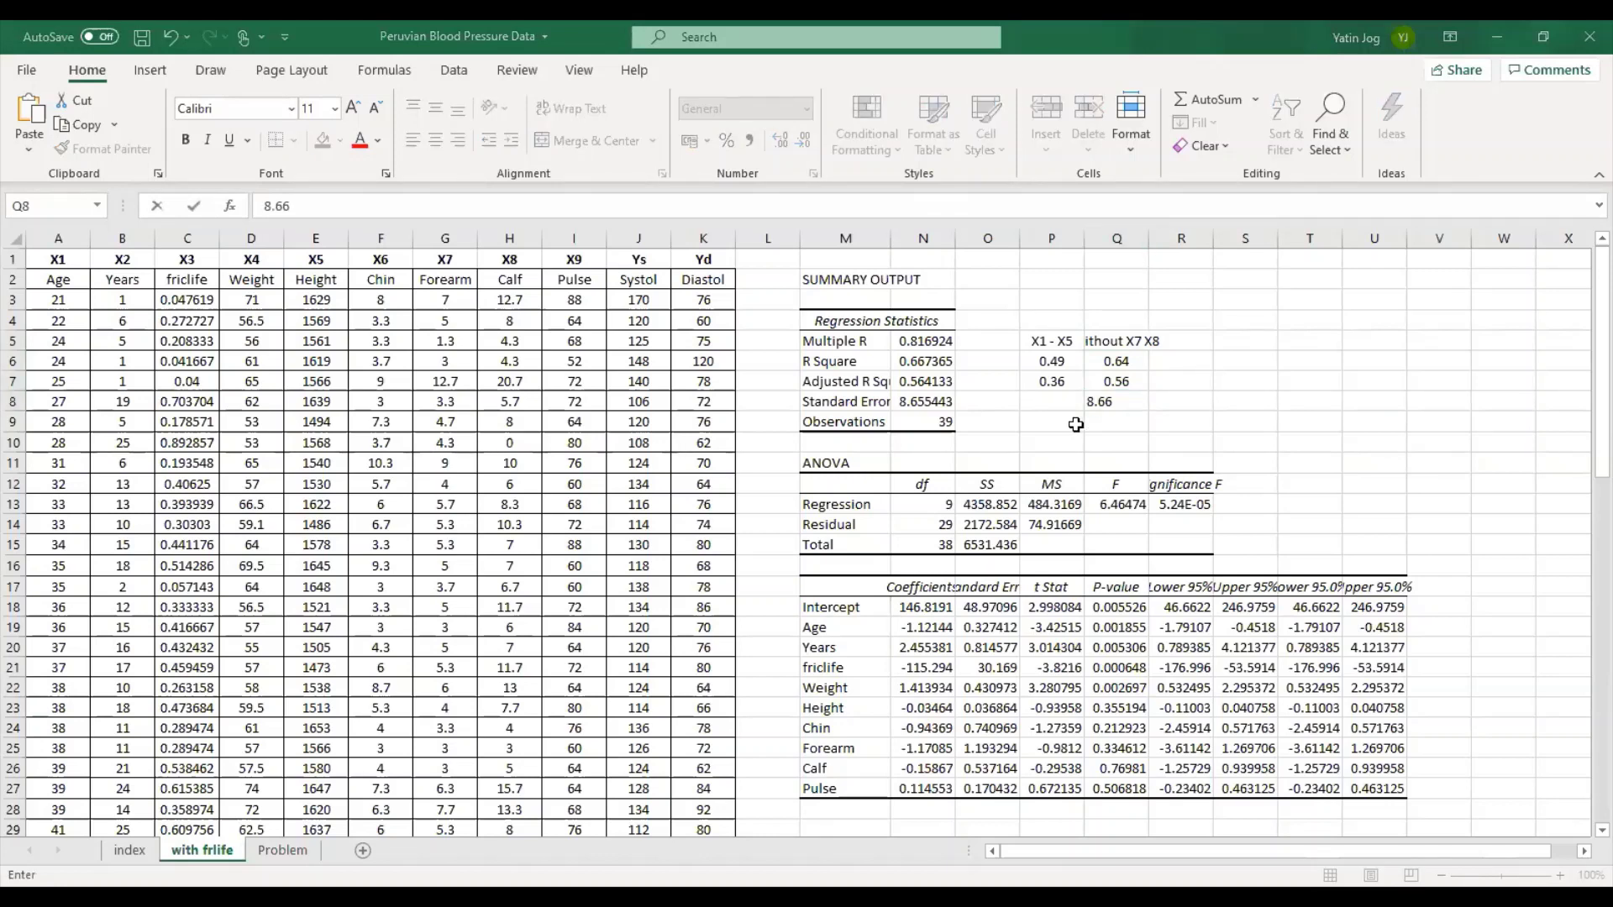
pyautogui.press('Return')
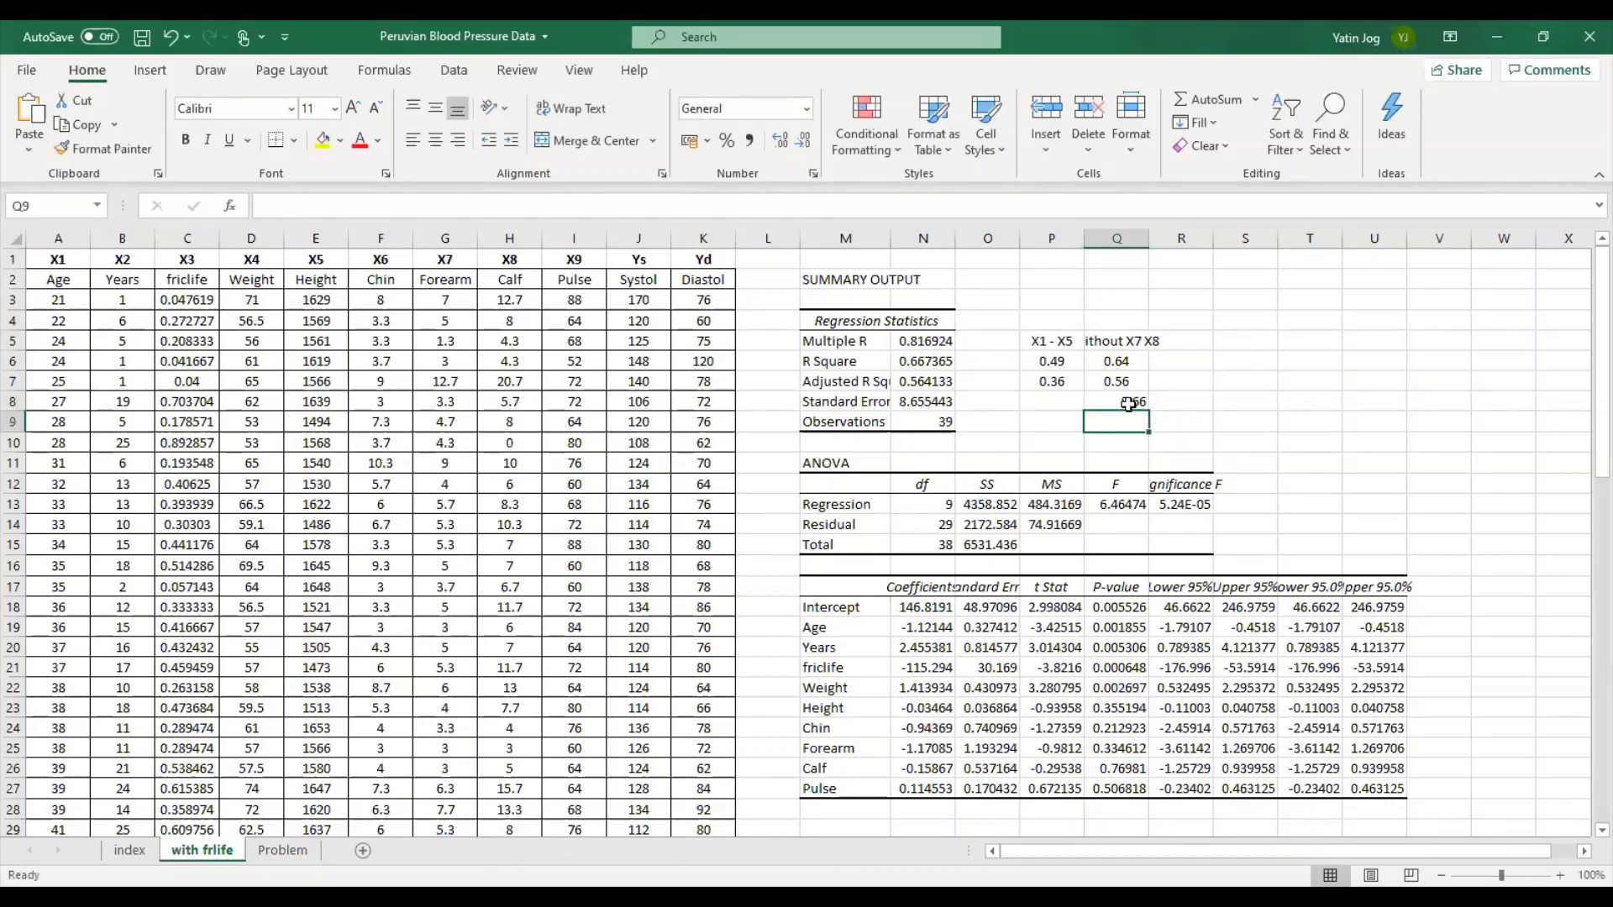
pyautogui.click(1128, 404)
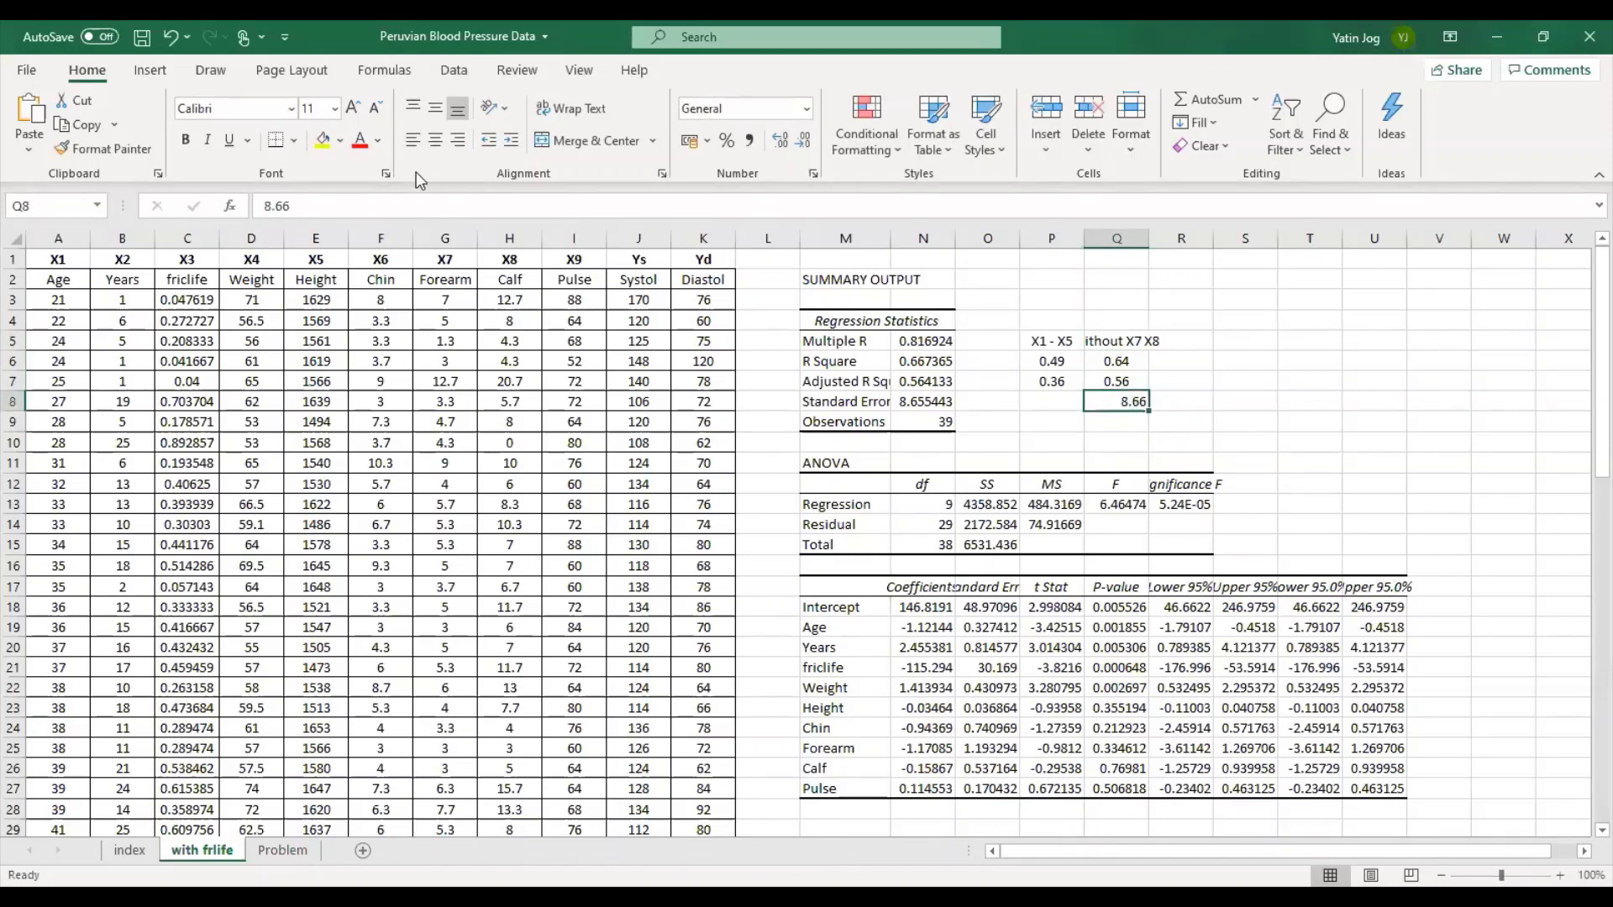
# Compare R Square, Adjusted R Square and Standard Error of the full model with those of the model without X7 and X8.
pyautogui.click(1144, 366)
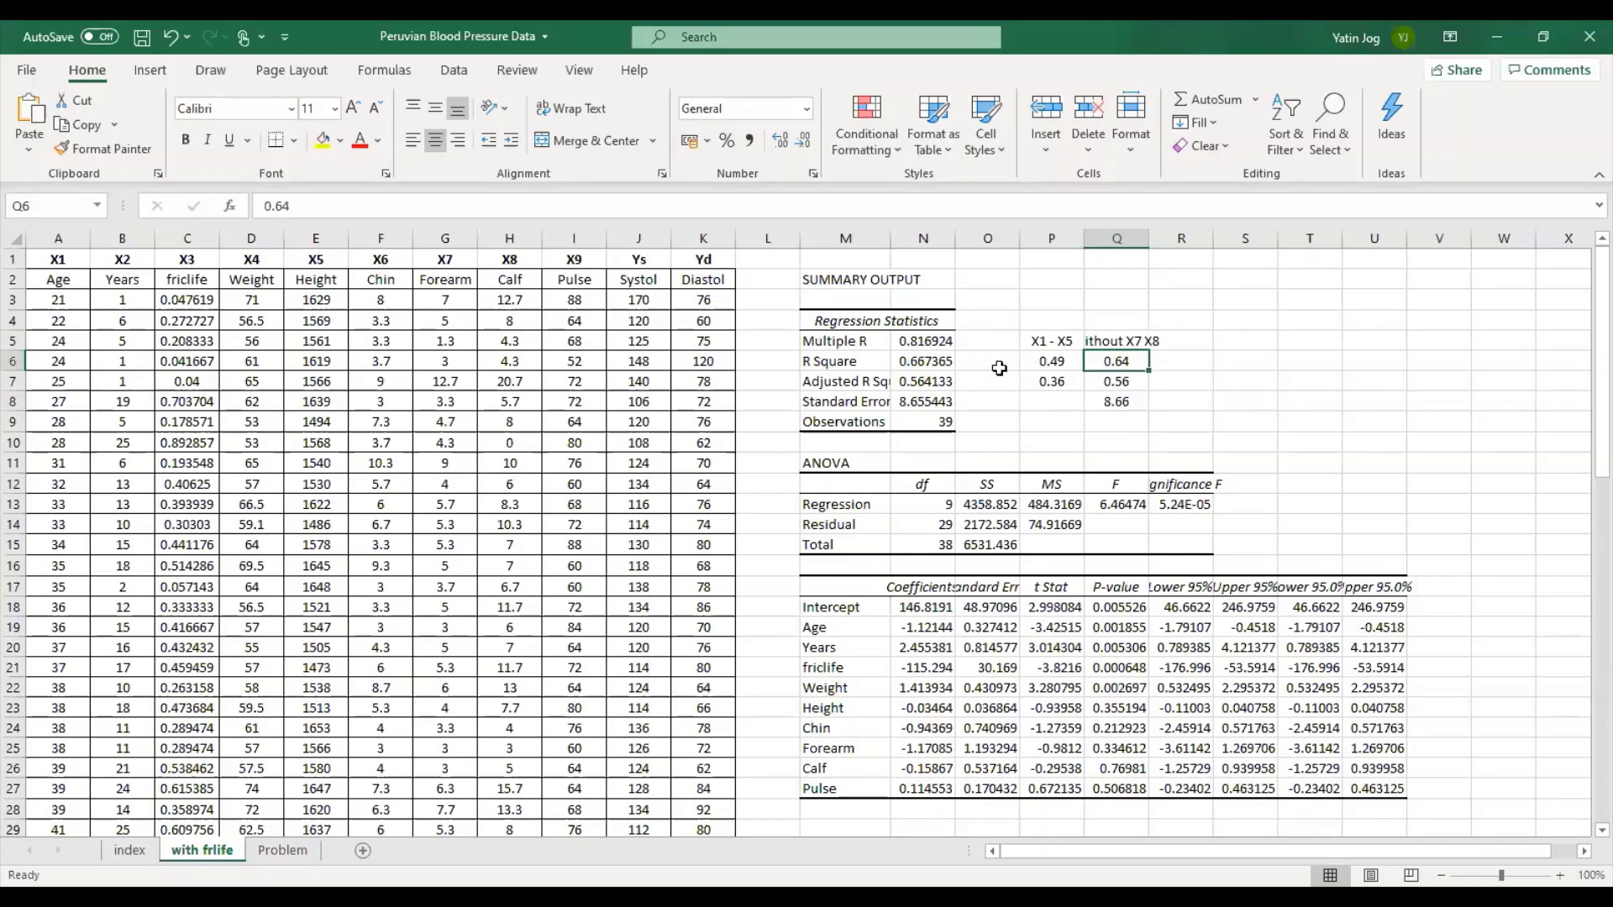
pyautogui.click(916, 361)
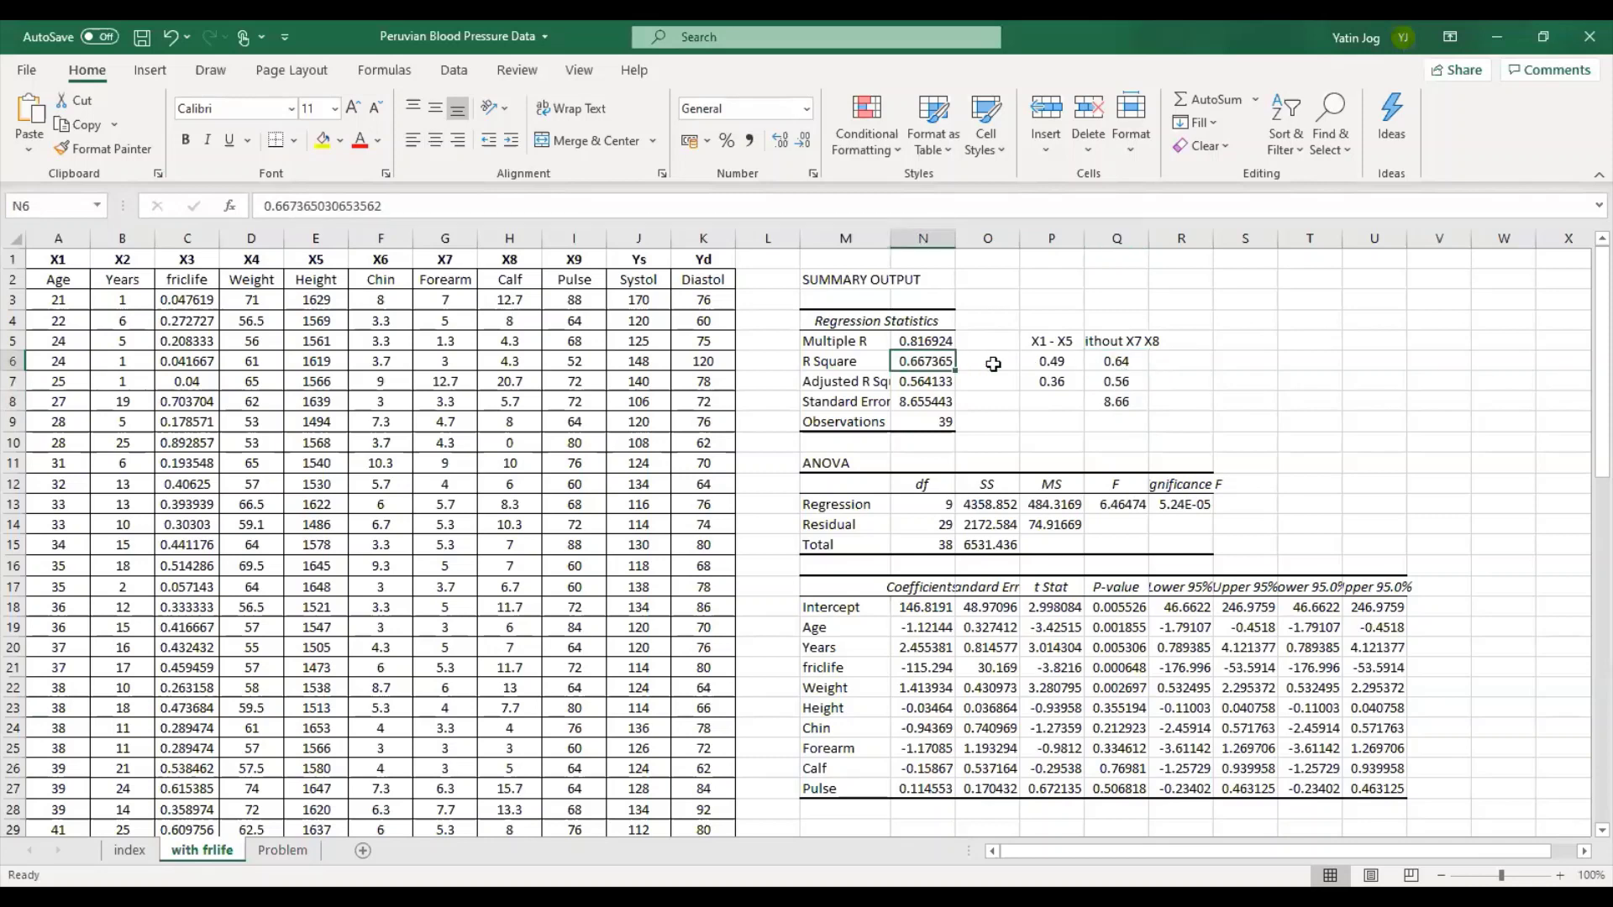
pyautogui.click(1107, 363)
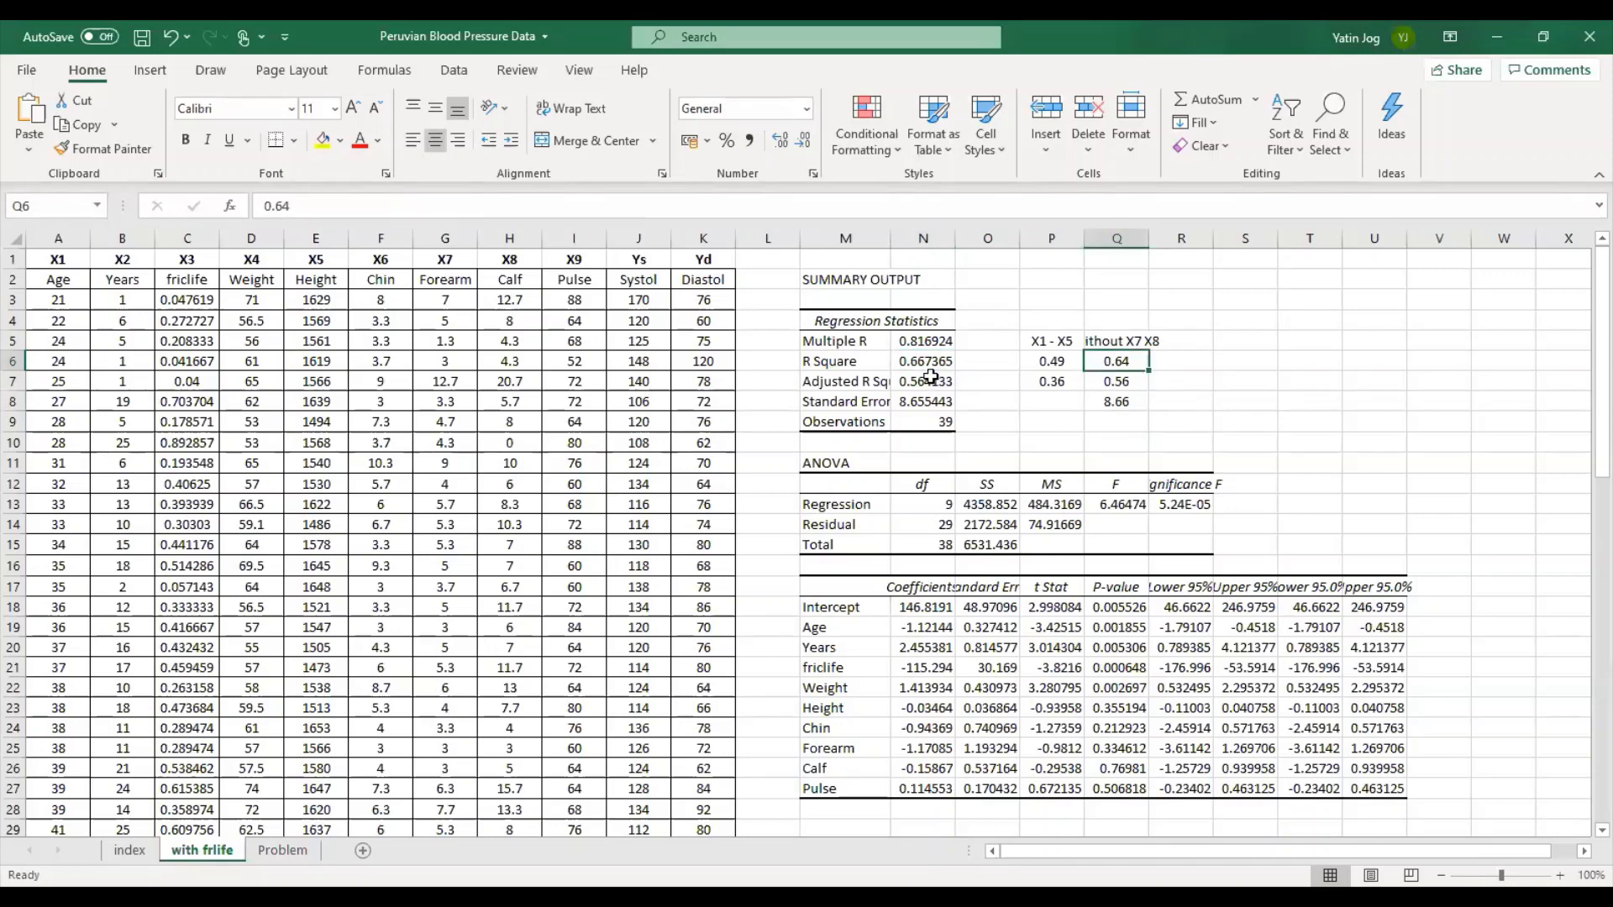
pyautogui.moveTo(931, 378); pyautogui.dragTo(929, 361)
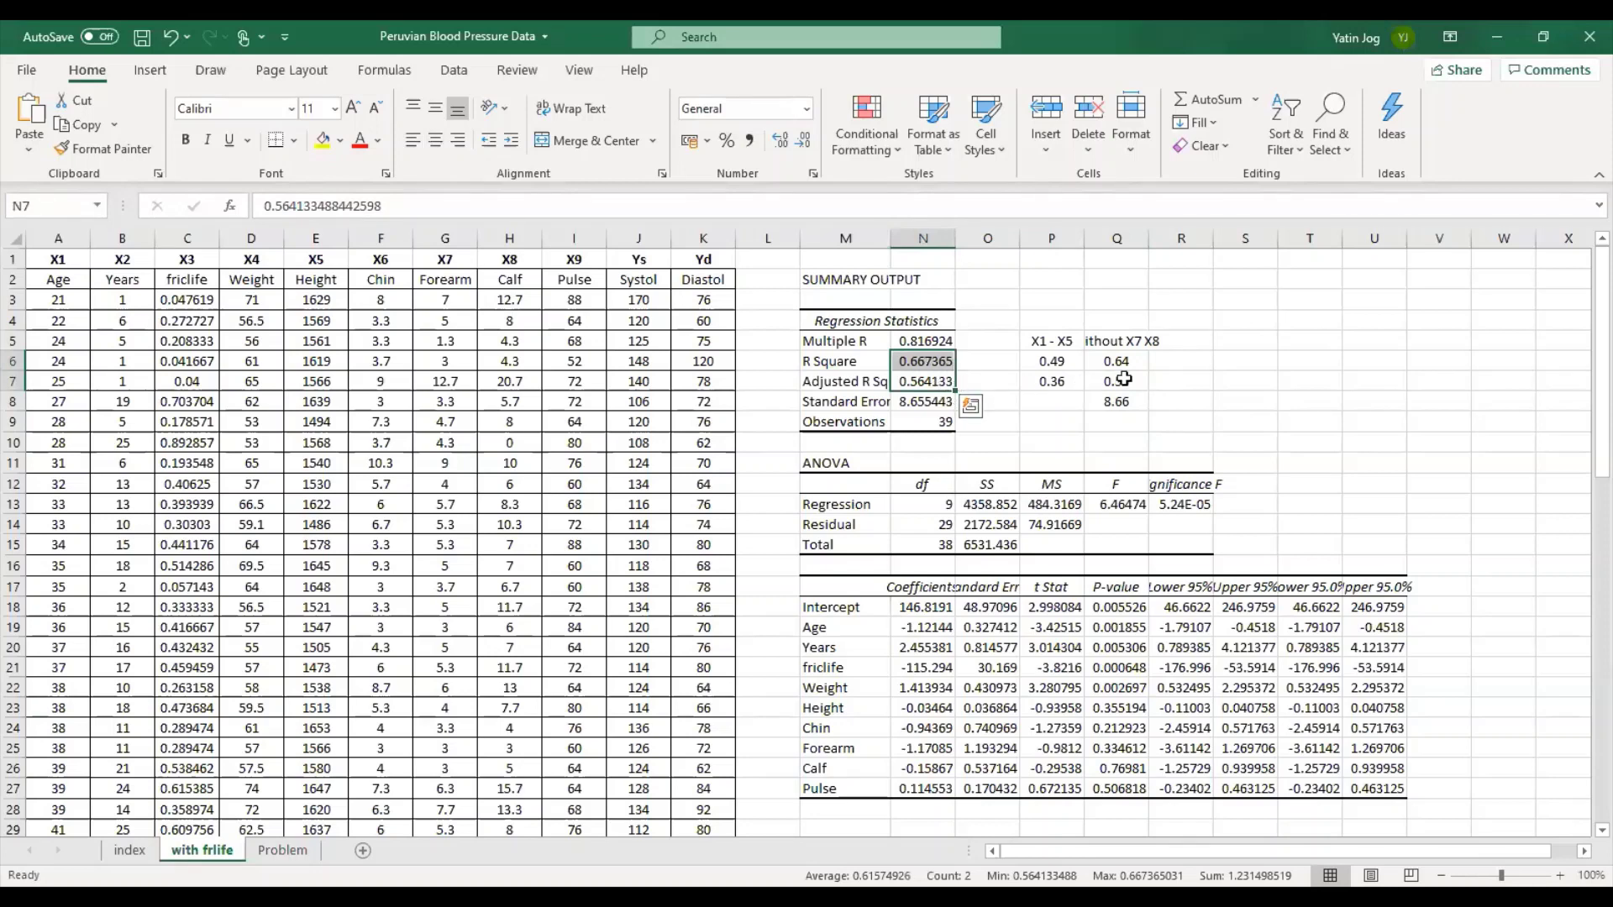
pyautogui.moveTo(1125, 380); pyautogui.dragTo(1136, 368)
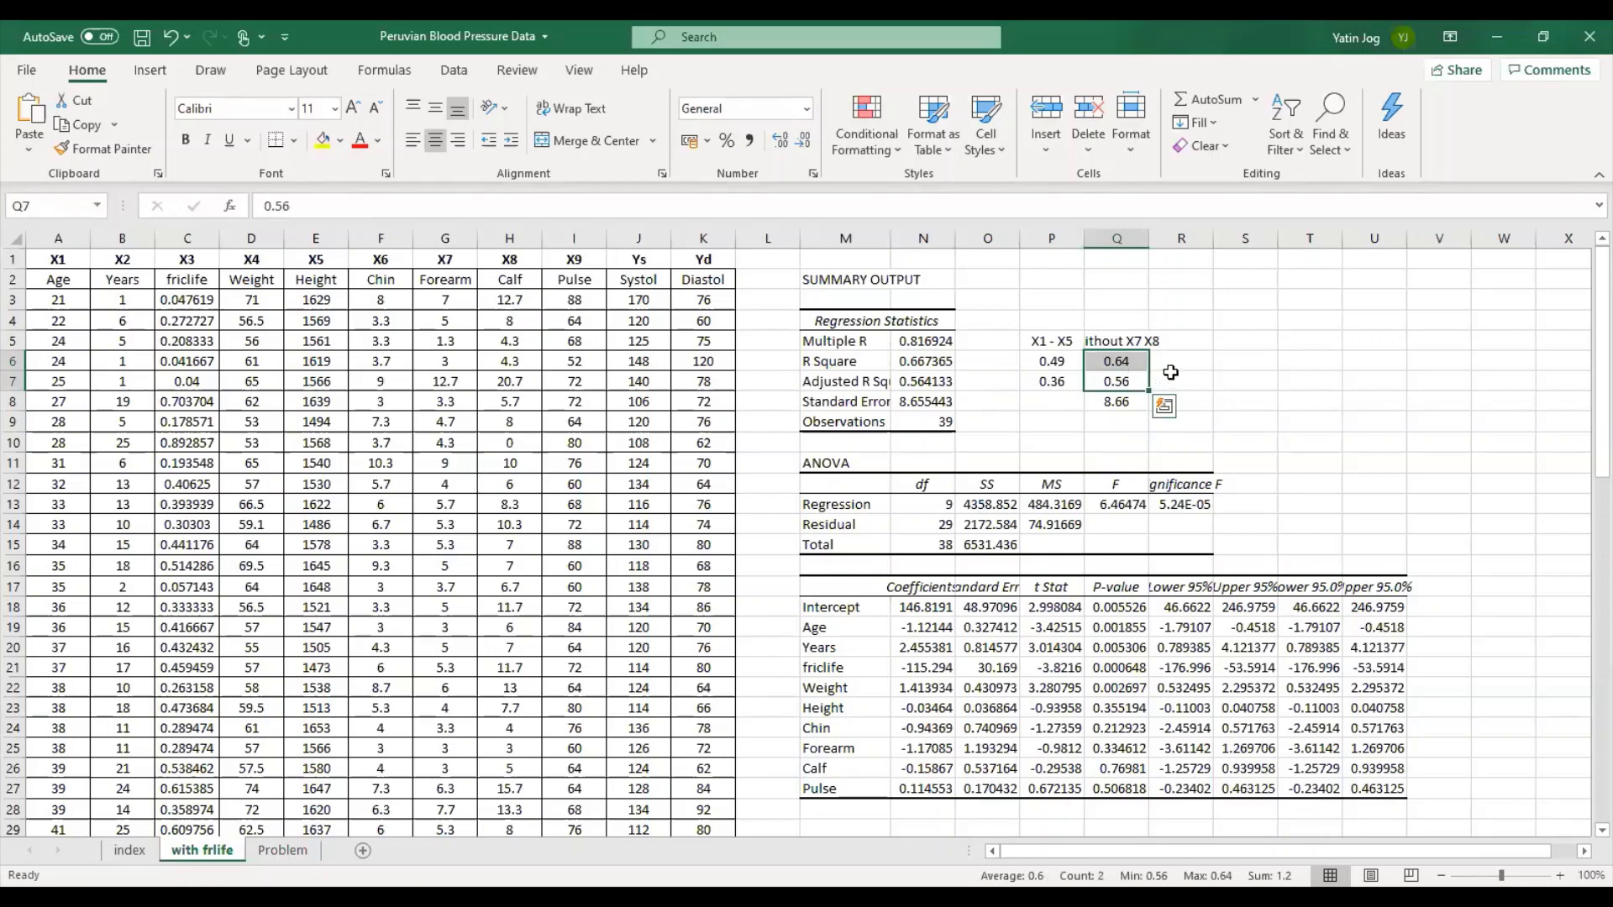
pyautogui.click(924, 403)
pyautogui.click(1123, 403)
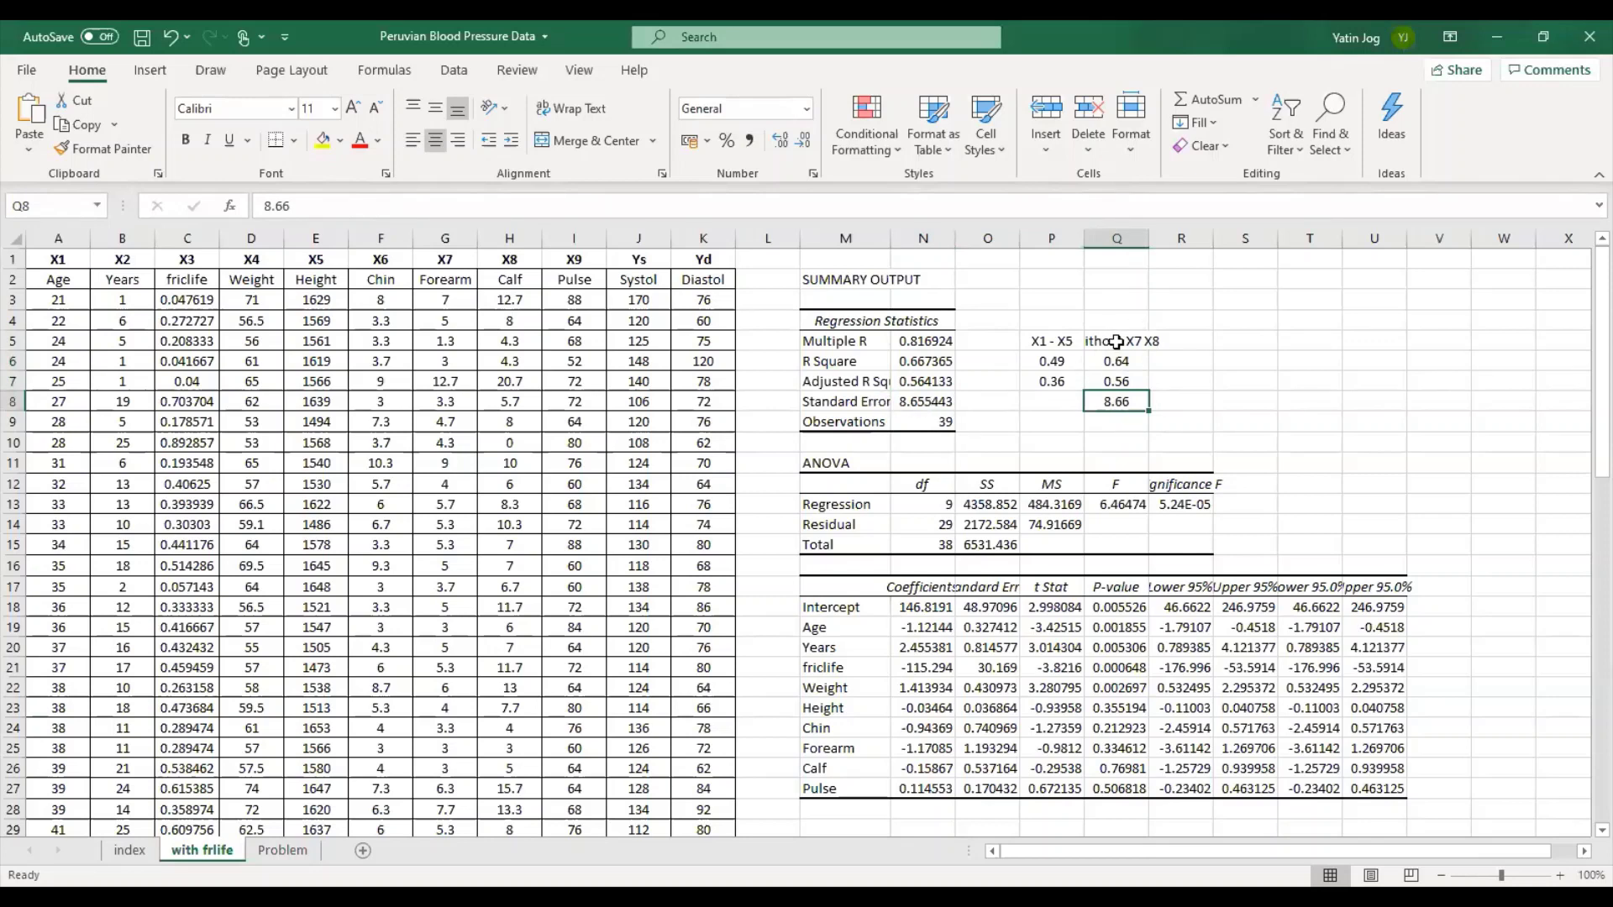
# Widen column Q to fit its "without X7 X8" heading.
pyautogui.moveTo(1117, 340); pyautogui.dragTo(1122, 403)
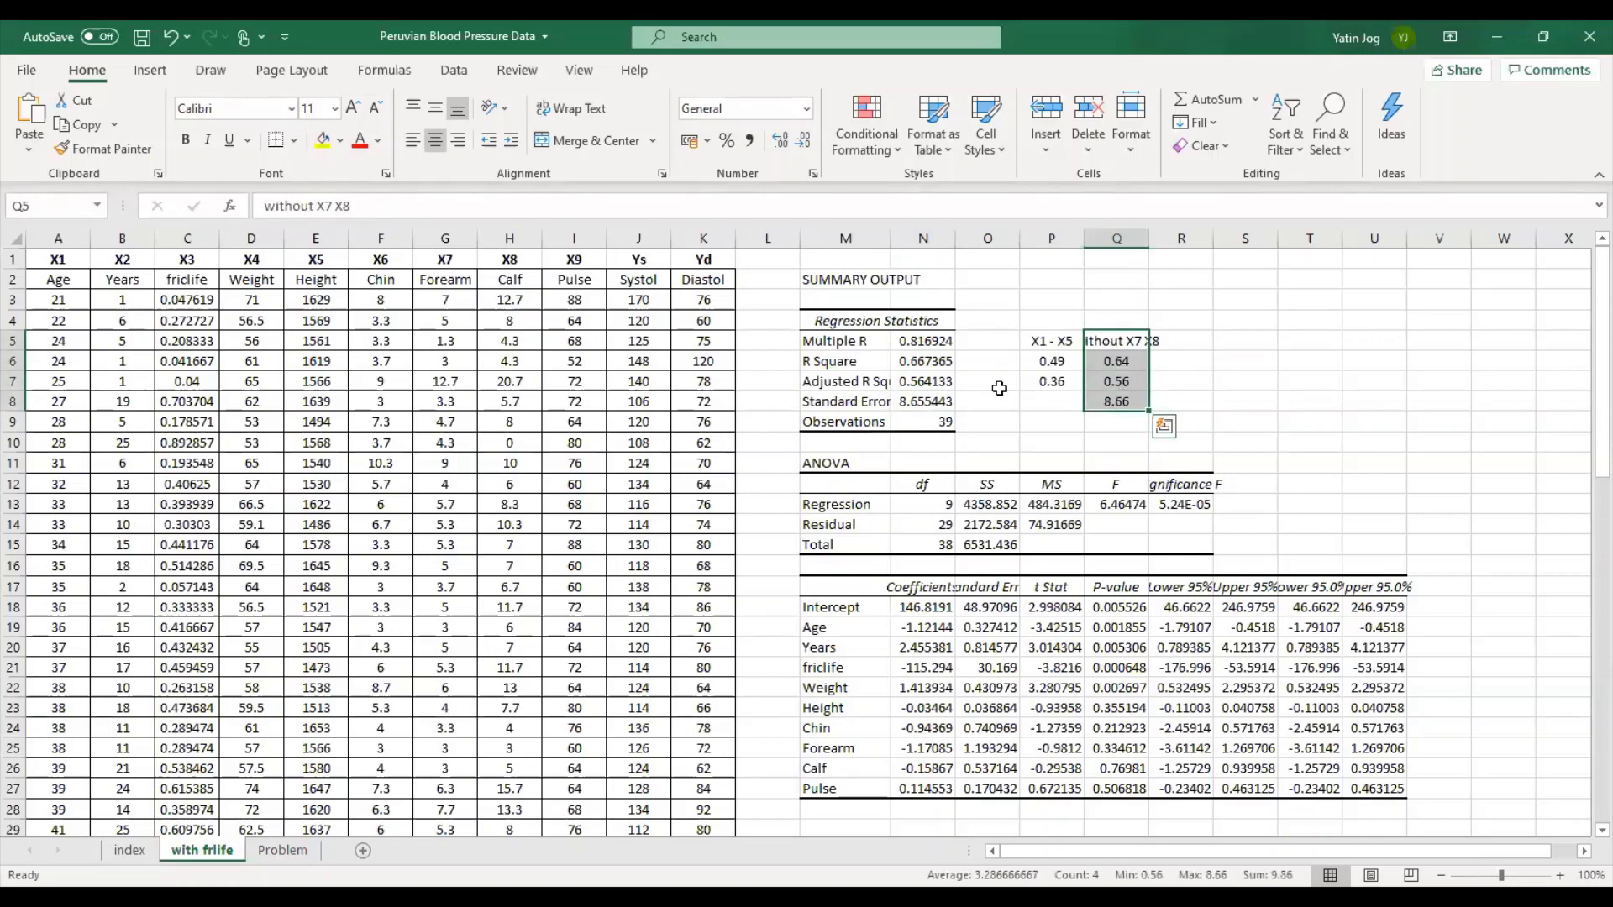
pyautogui.moveTo(915, 361); pyautogui.dragTo(920, 402)
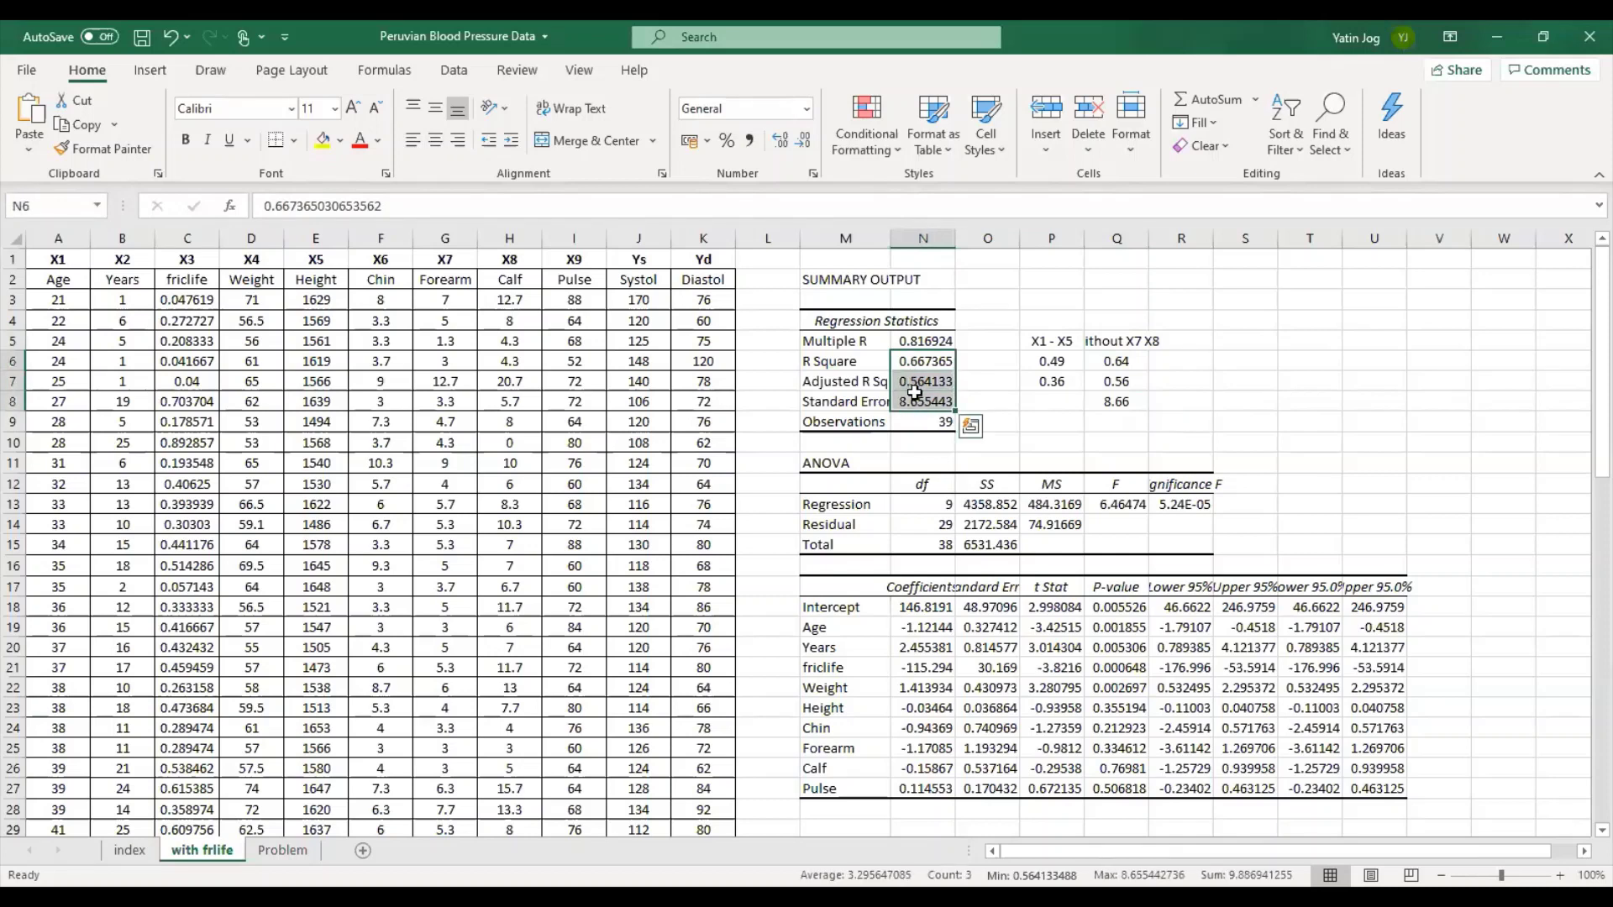
pyautogui.click(1169, 403)
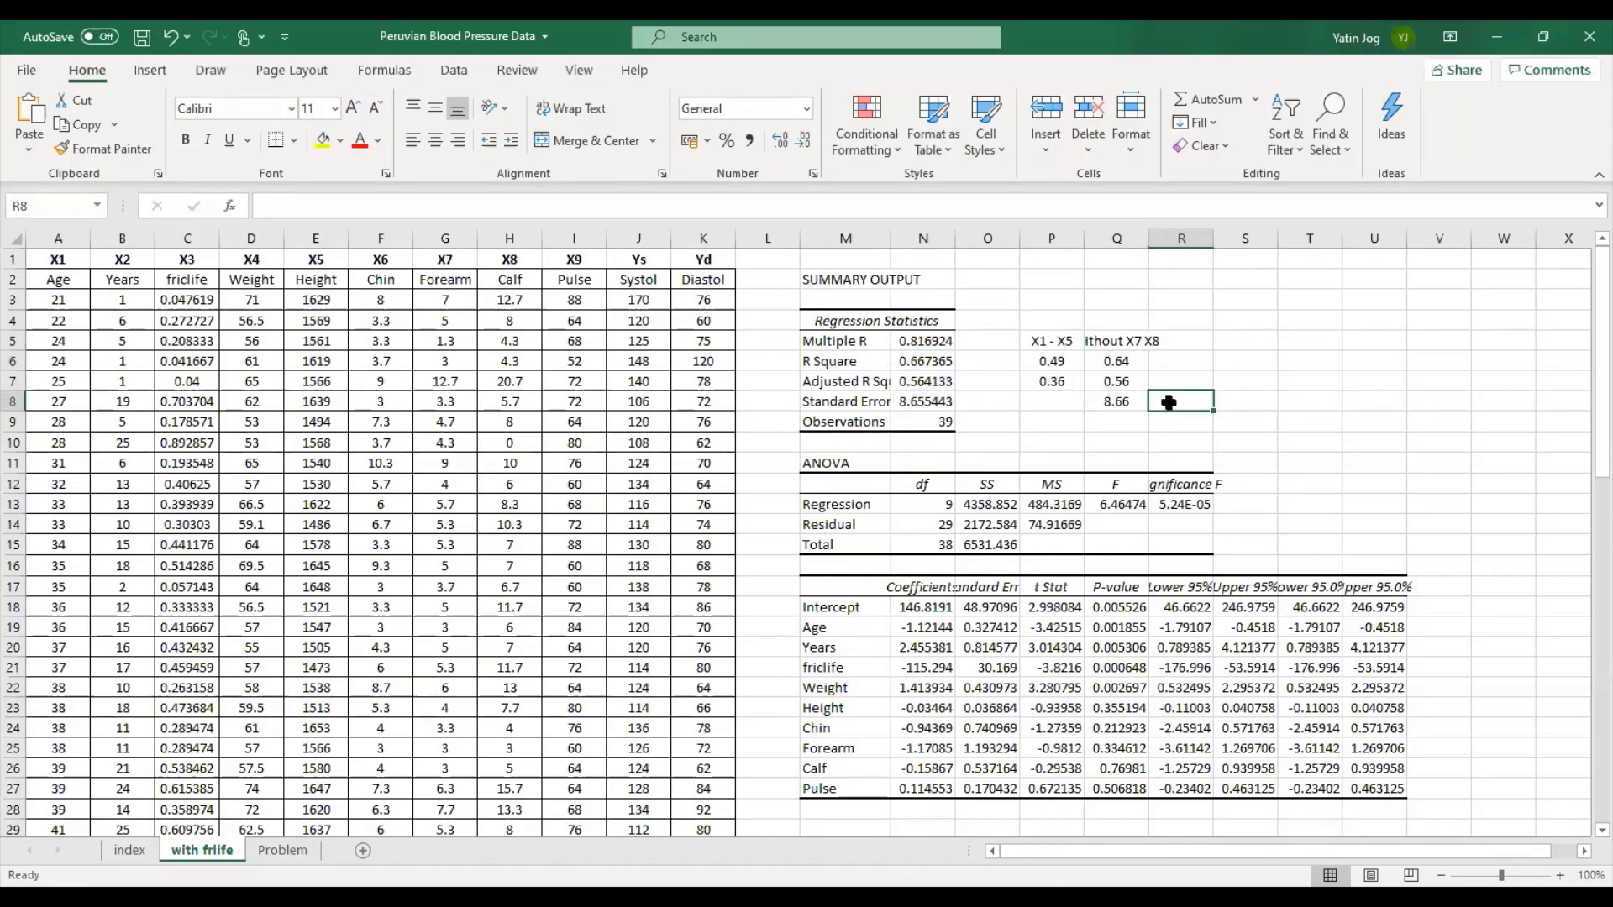
pyautogui.doubleClick(1149, 231)
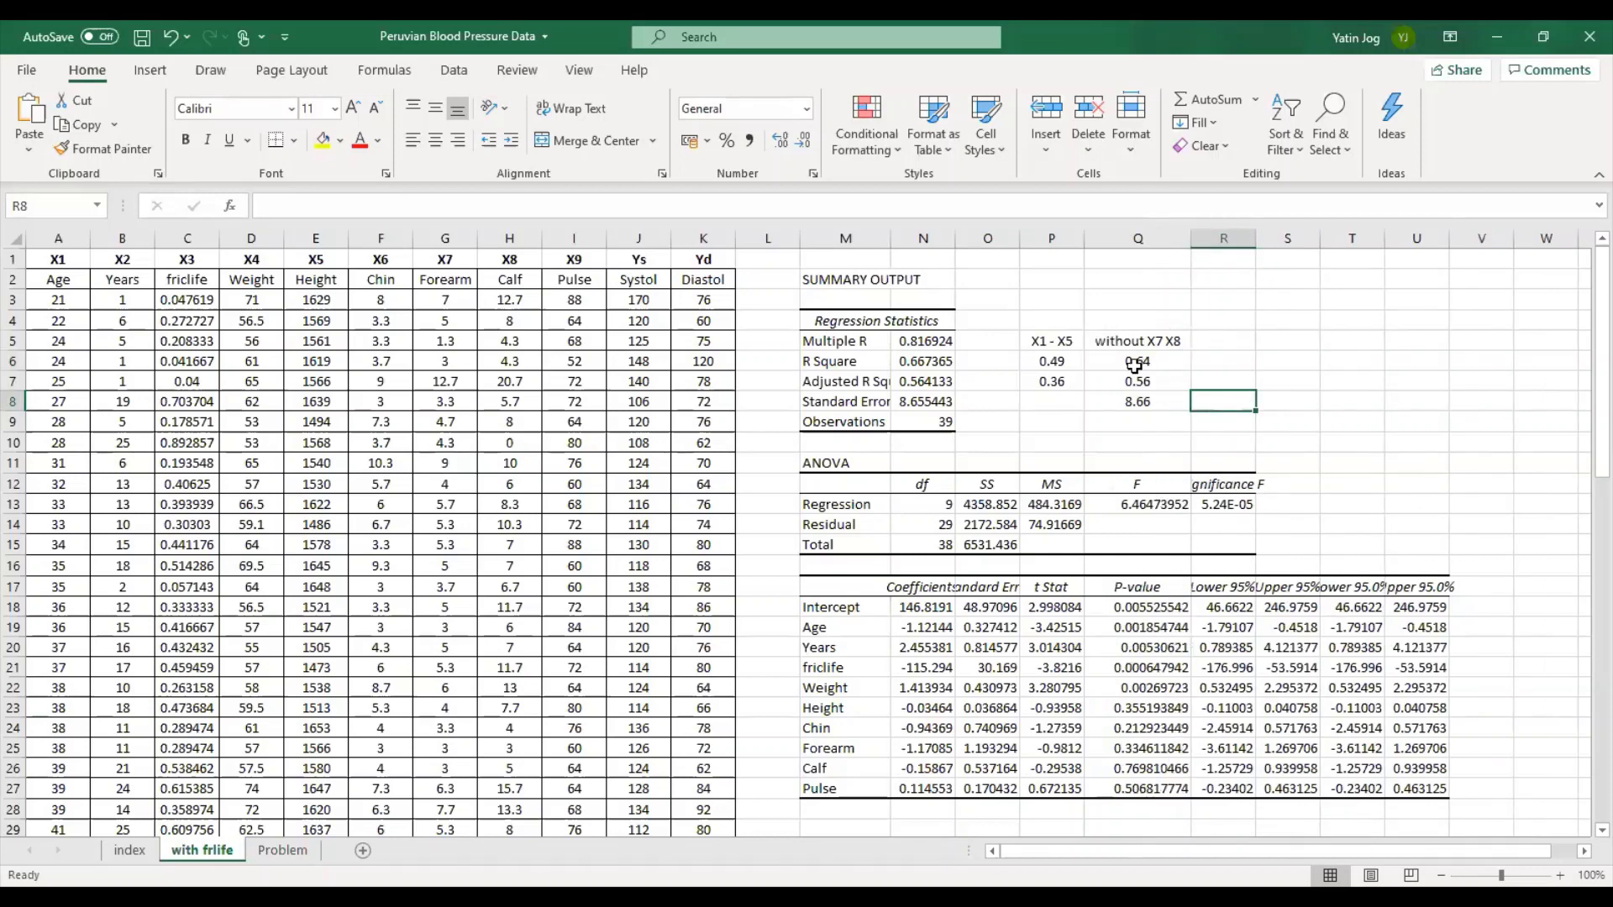
# Apply all borders to the model comparison cells P5:Q7.
pyautogui.moveTo(1046, 341); pyautogui.dragTo(1142, 385)
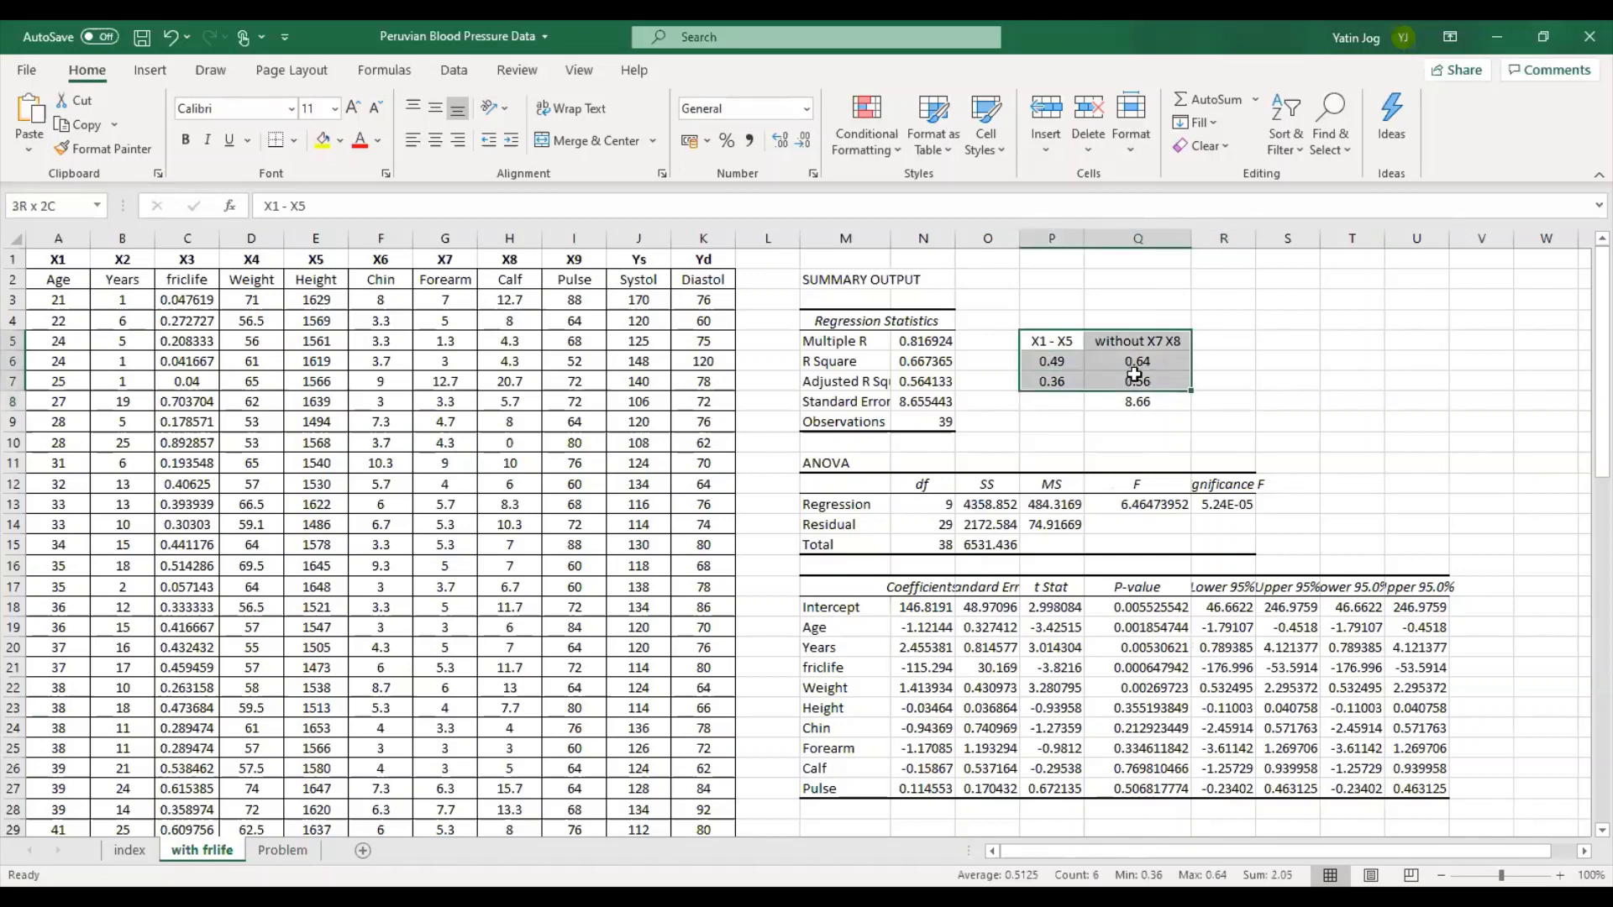
pyautogui.click(296, 142)
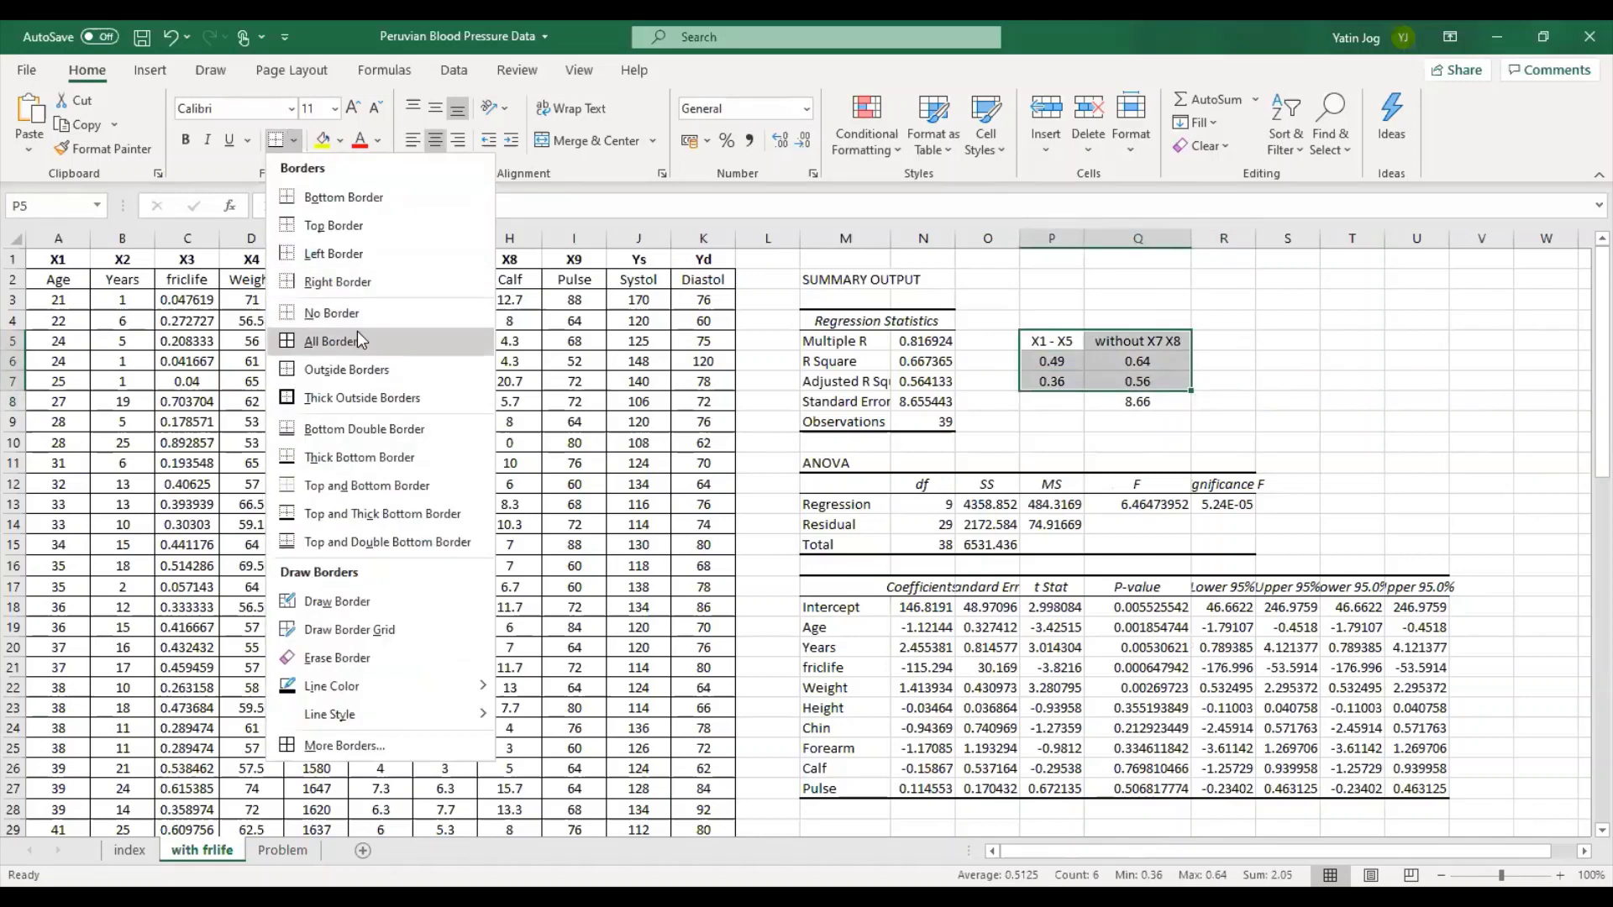
pyautogui.click(358, 340)
pyautogui.click(977, 370)
# Examine the full model's regression statistics, especially R Square and Standard Error, against the values in the small comparison table.
pyautogui.click(931, 357)
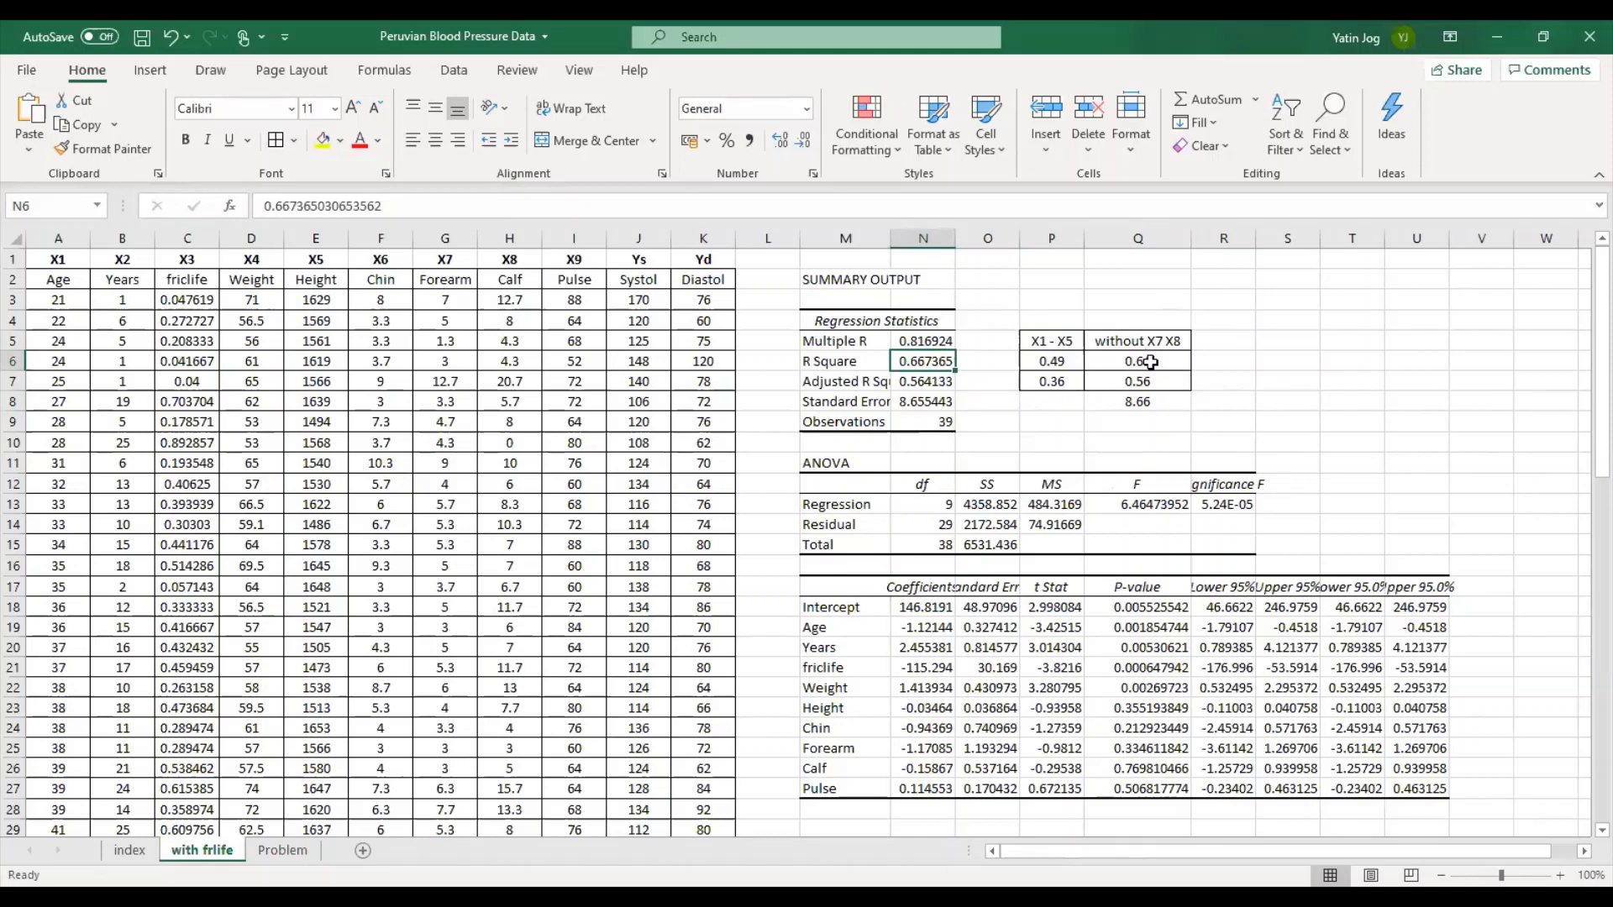
pyautogui.moveTo(1151, 362); pyautogui.dragTo(1147, 379)
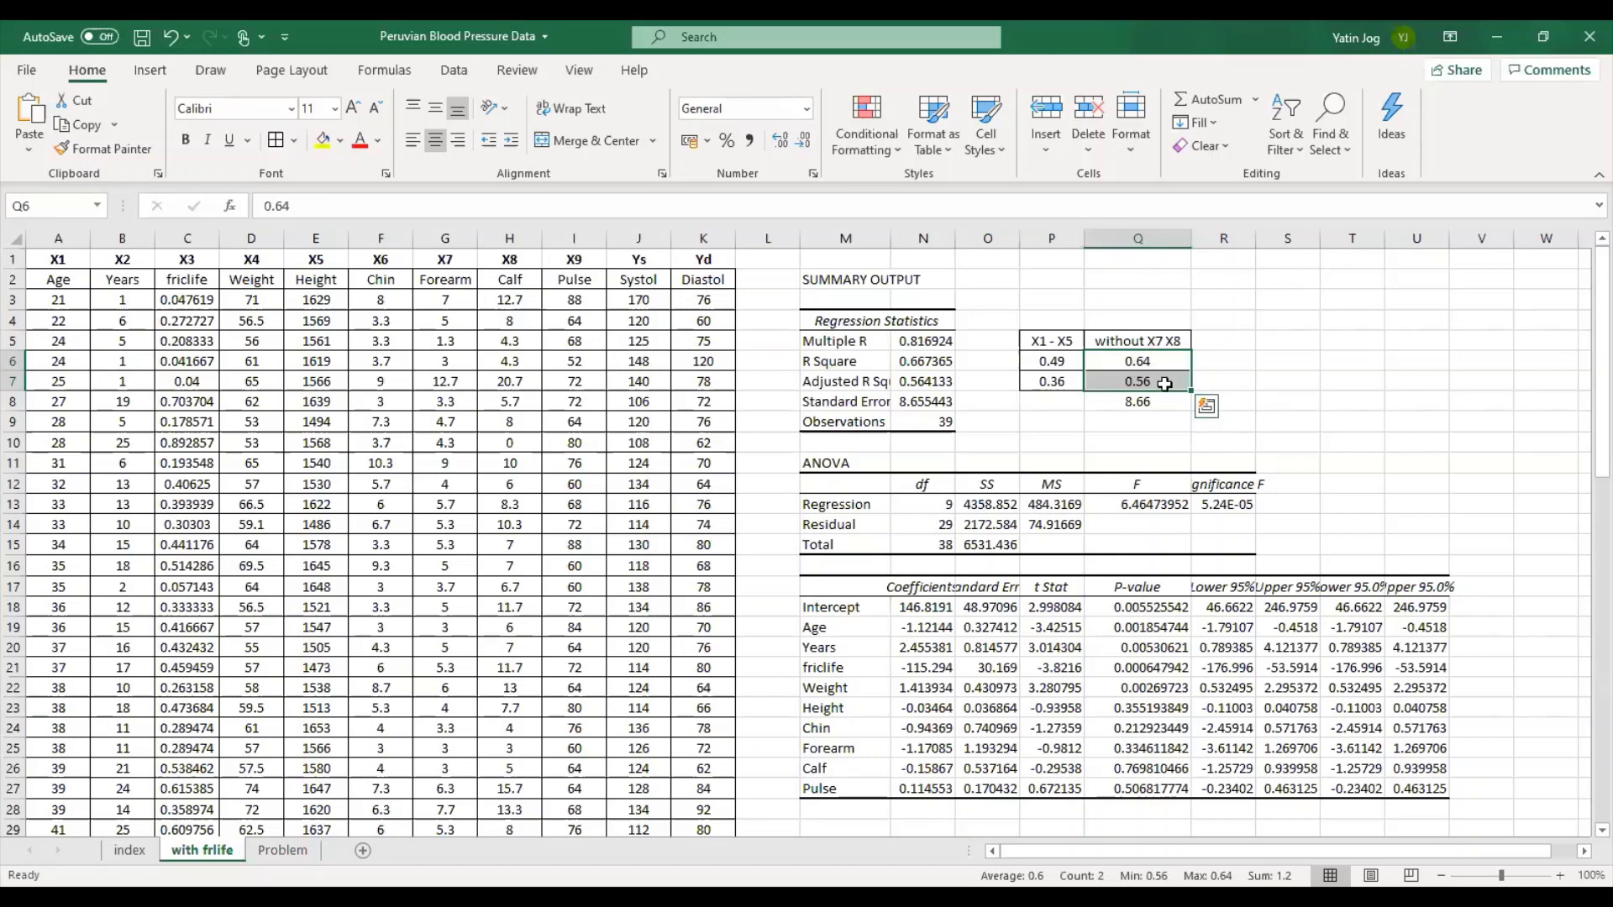
pyautogui.moveTo(932, 363); pyautogui.dragTo(927, 399)
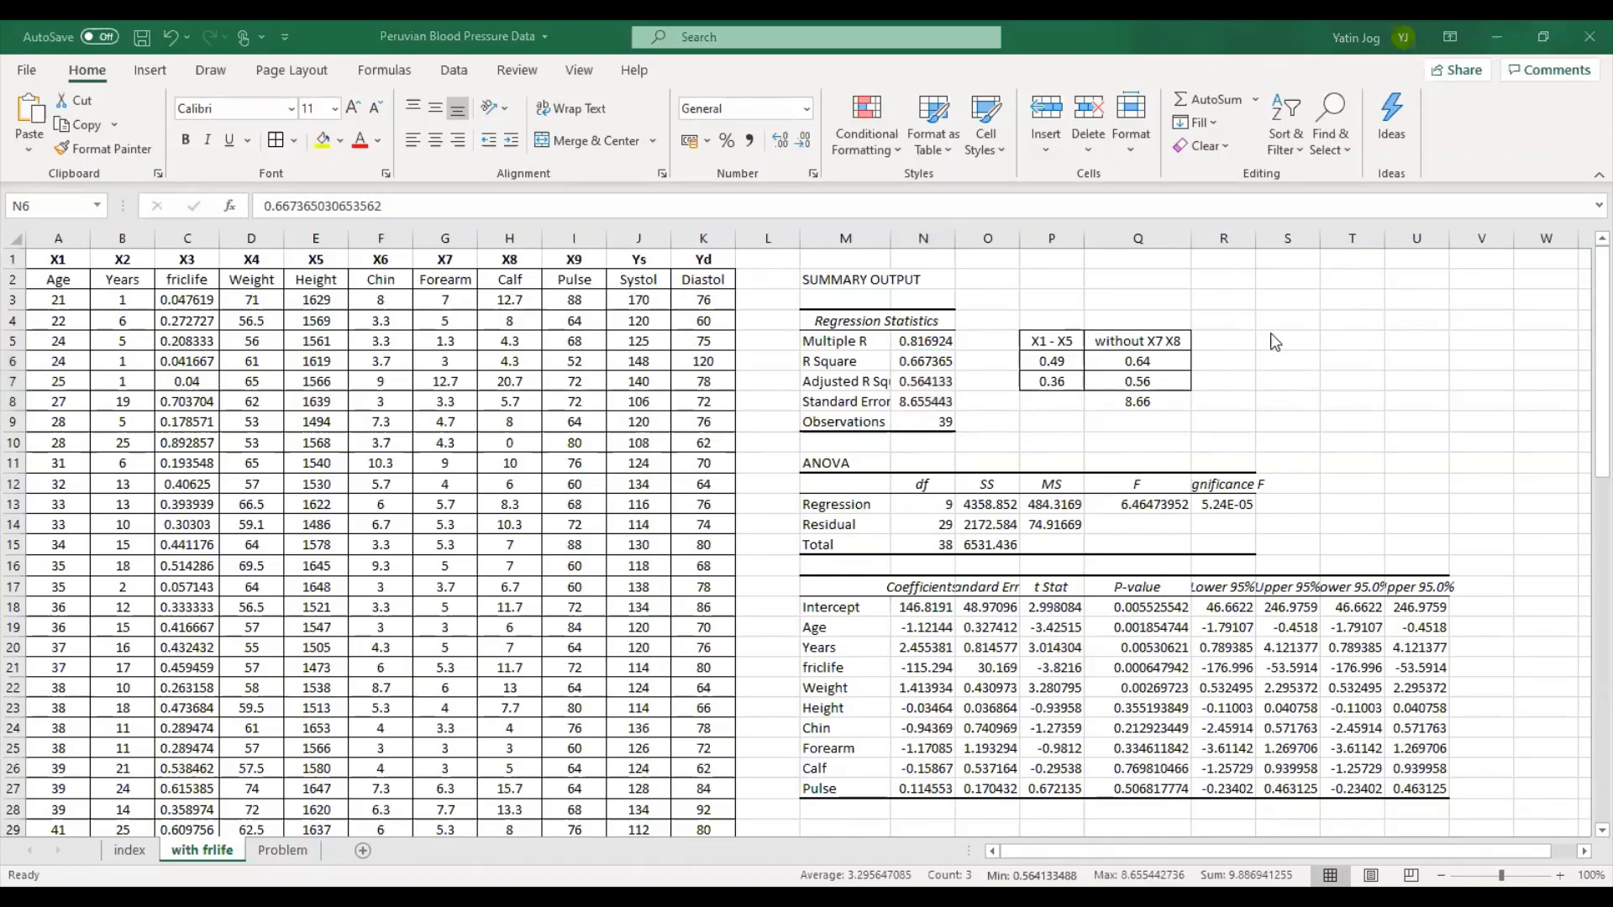
pyautogui.click(1290, 361)
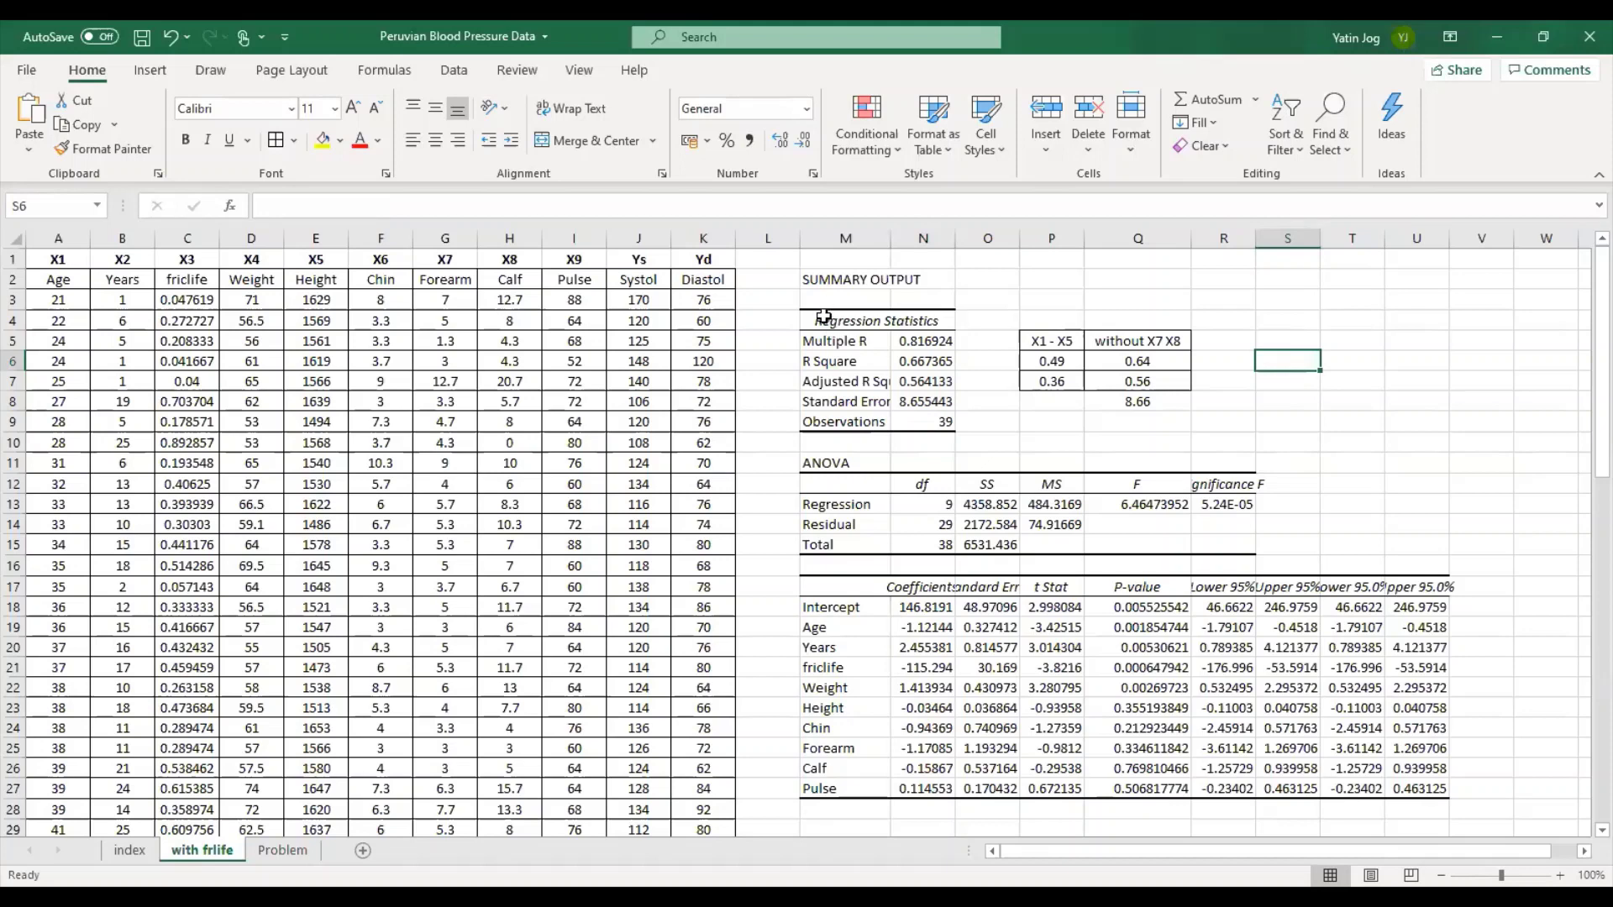
pyautogui.moveTo(823, 318); pyautogui.dragTo(952, 420)
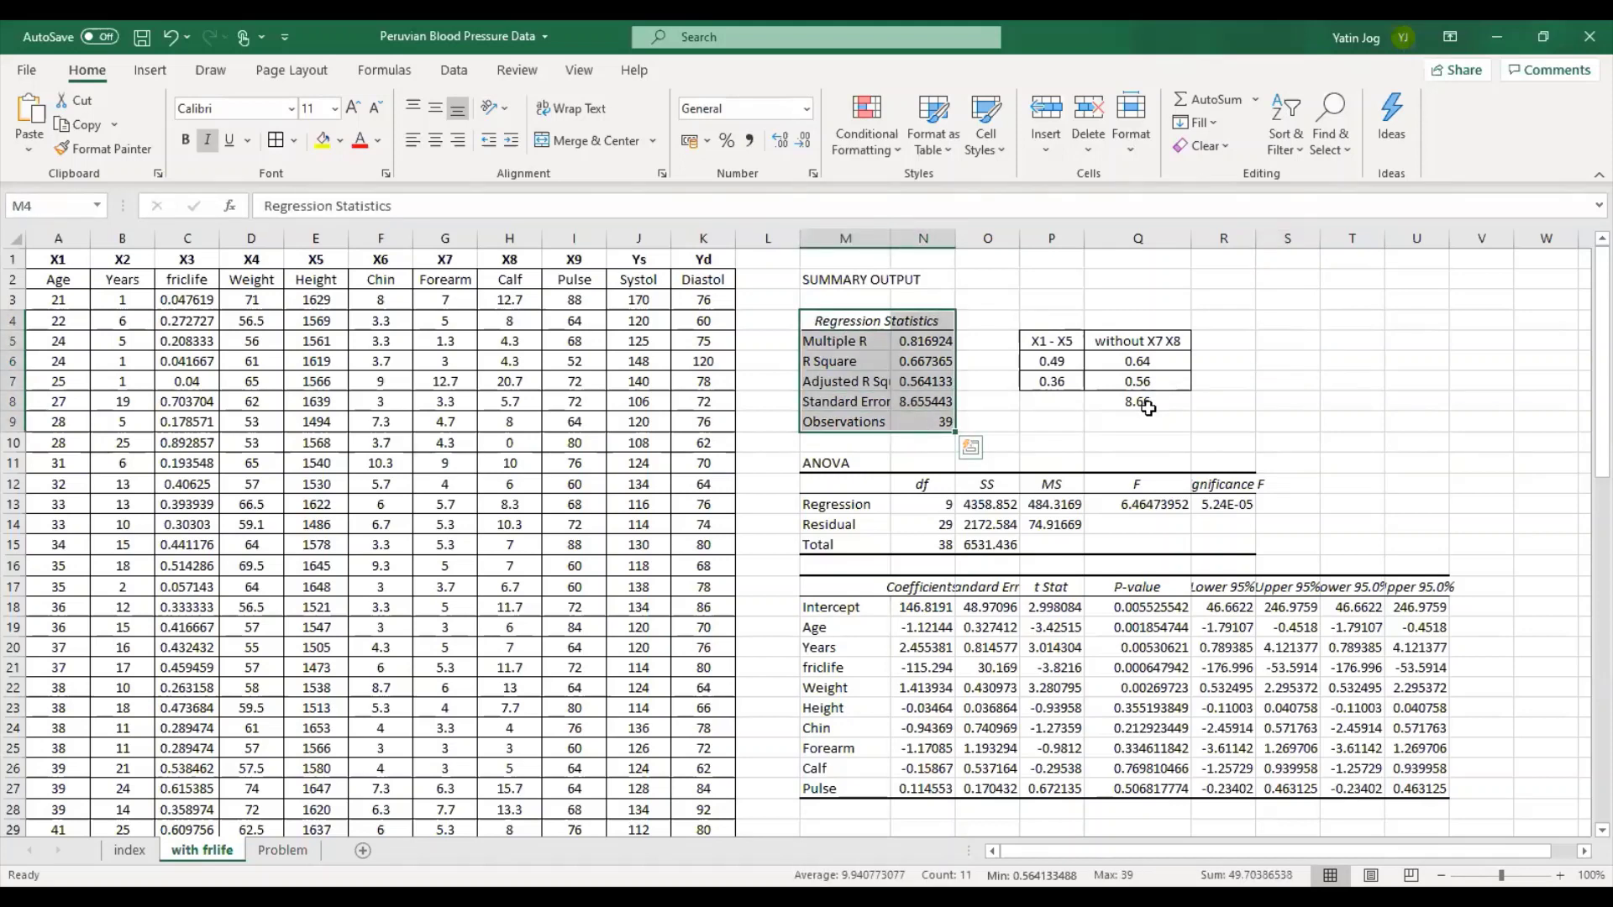
pyautogui.click(918, 402)
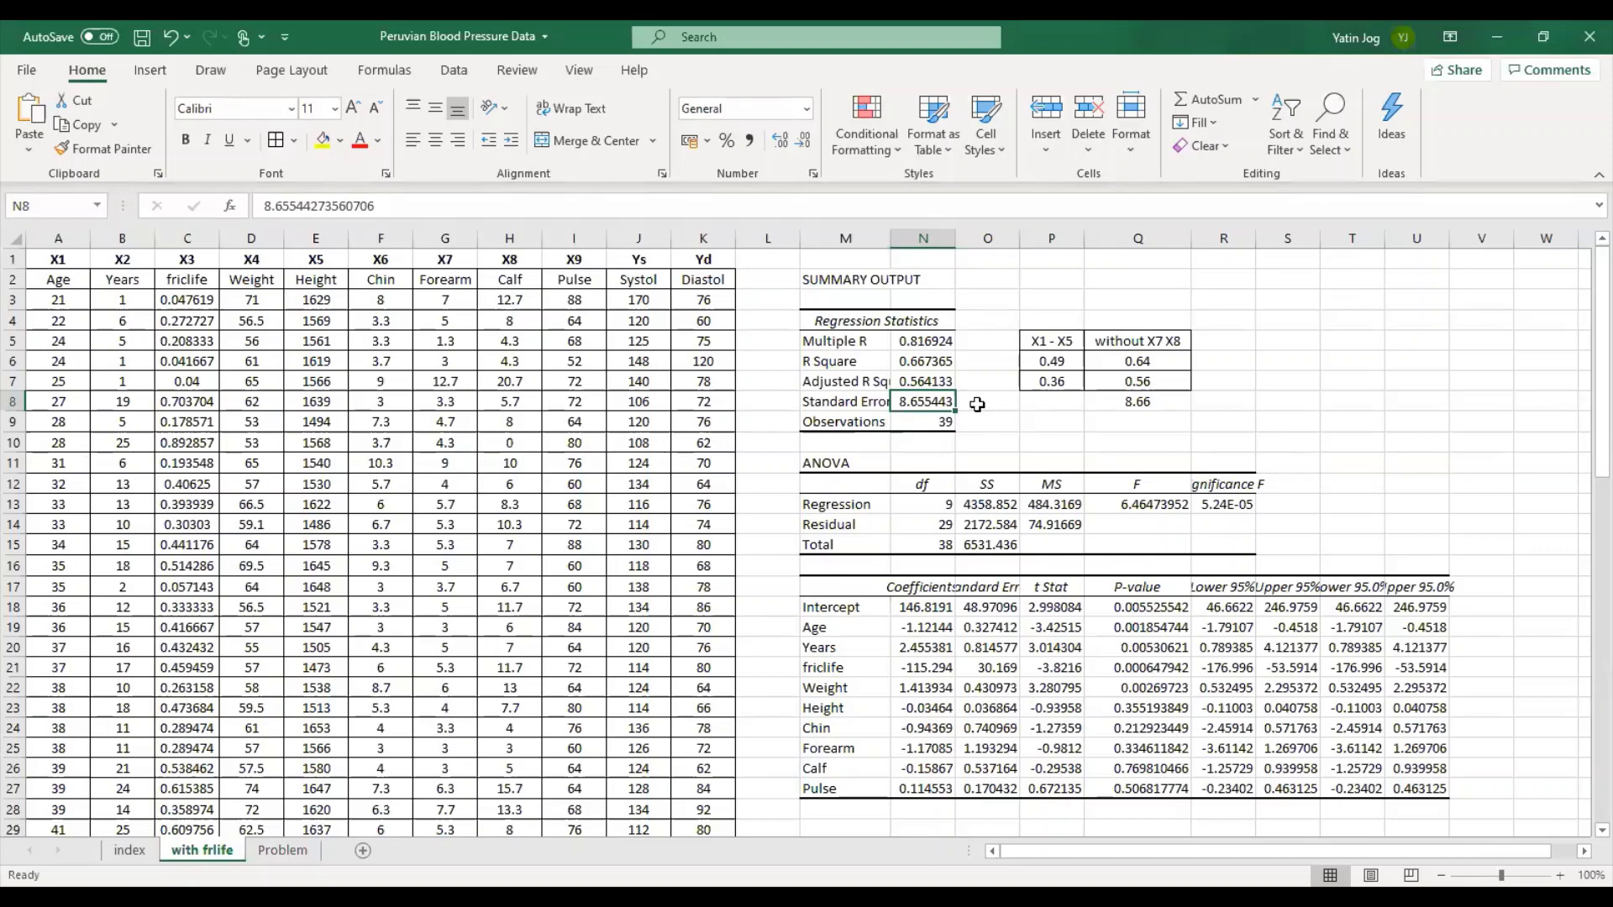
pyautogui.click(917, 360)
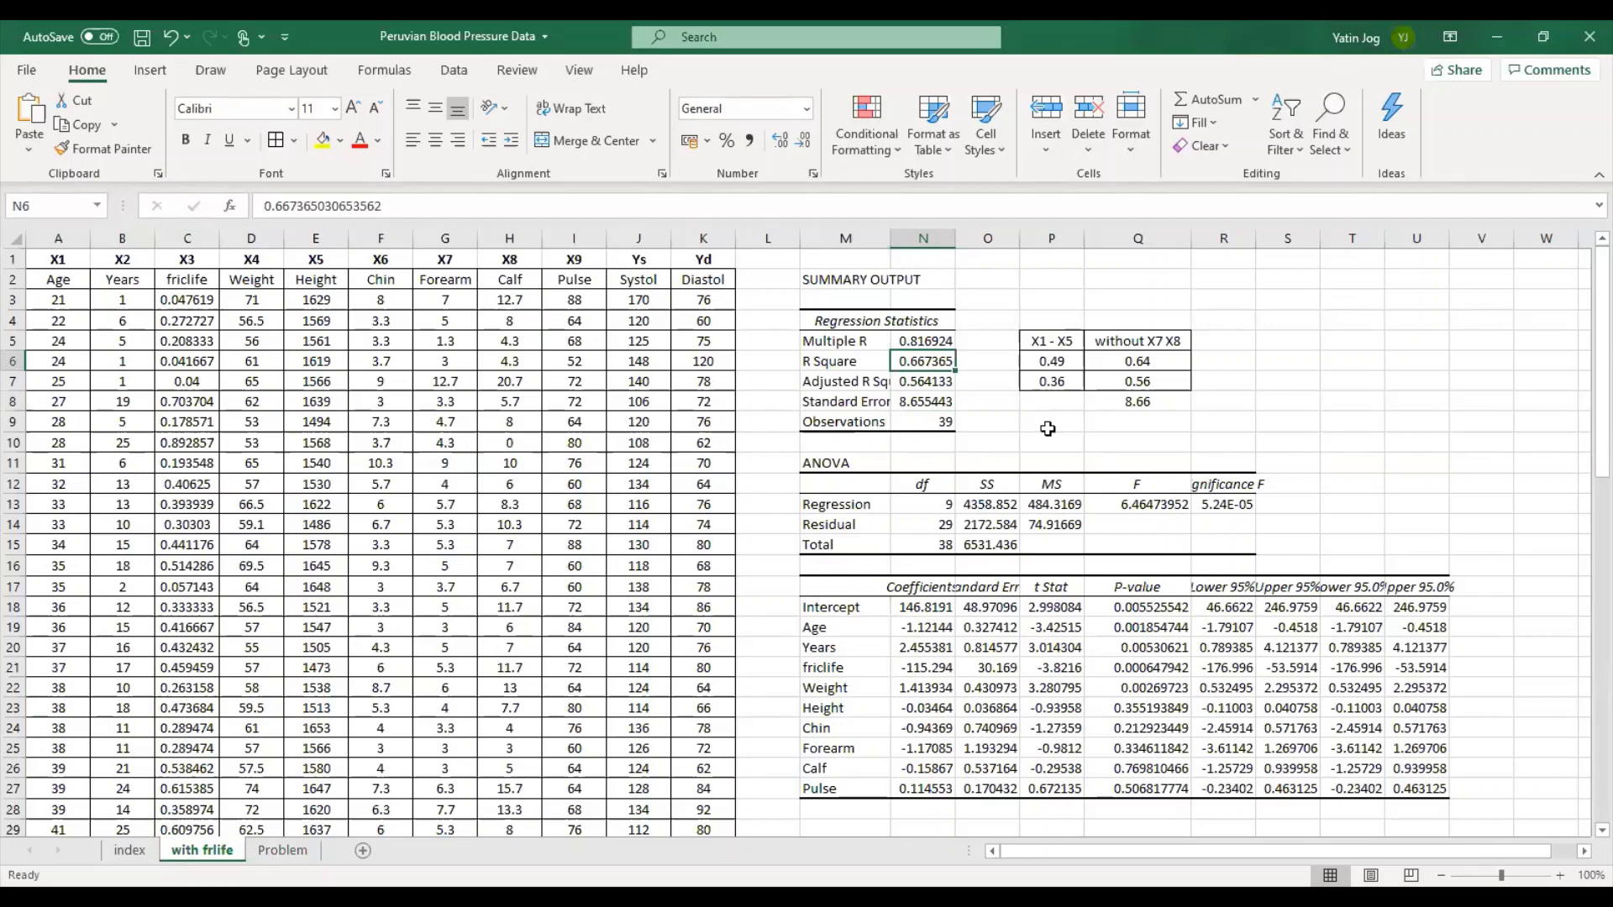
pyautogui.click(925, 407)
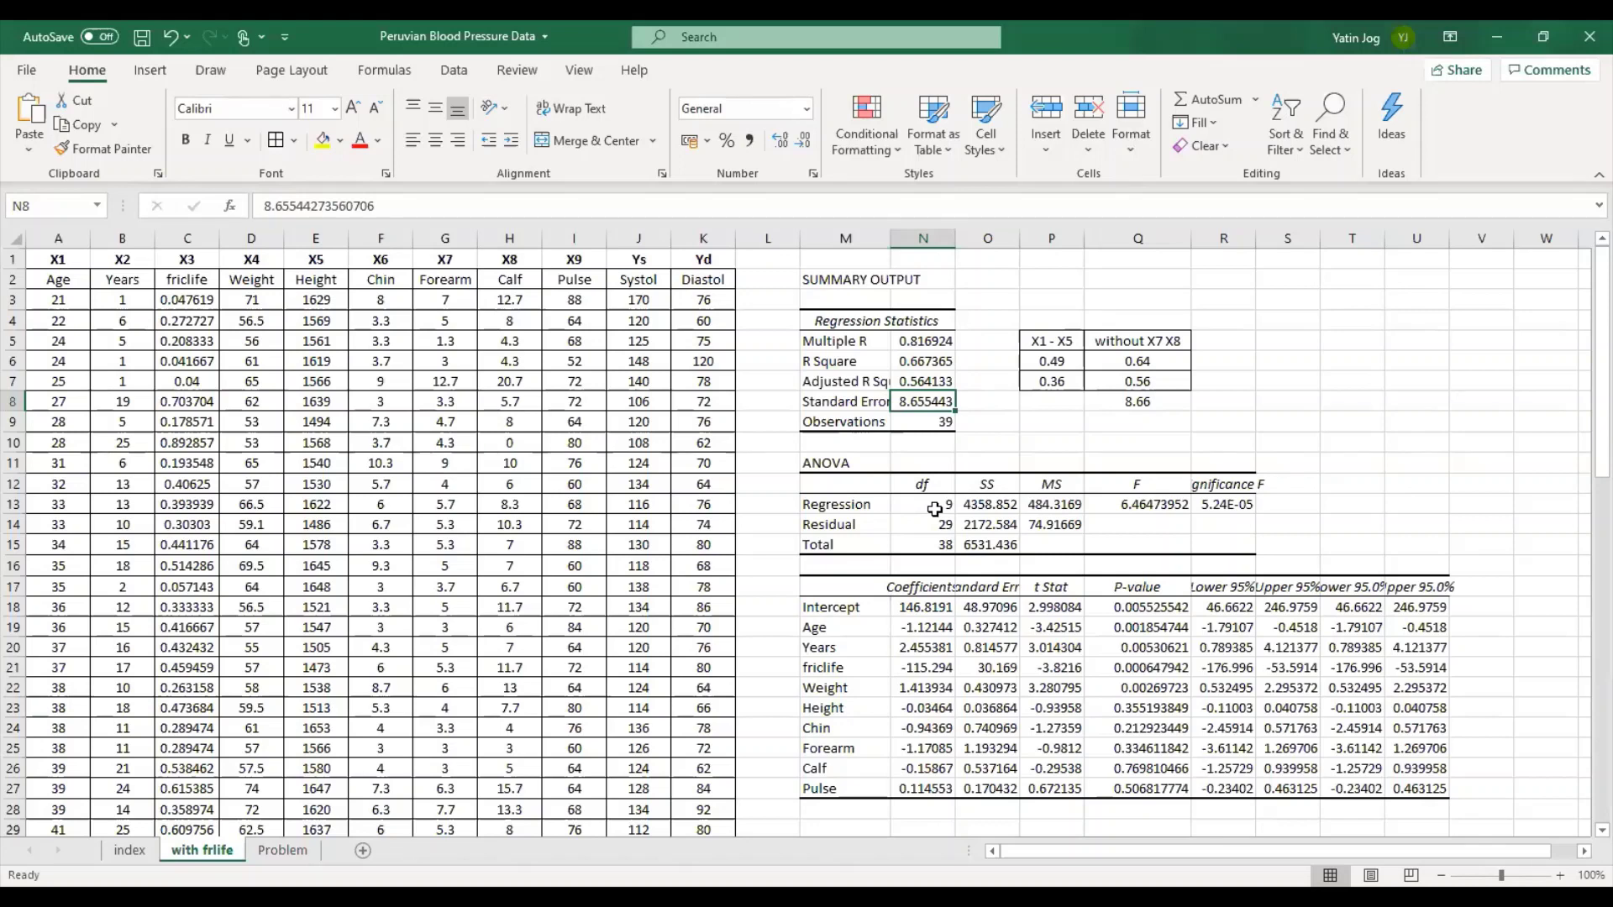
# Highlight observation 8's row (M41:O41) in the residual output with yellow fill.
pyautogui.scroll(-3, 1013, 485)
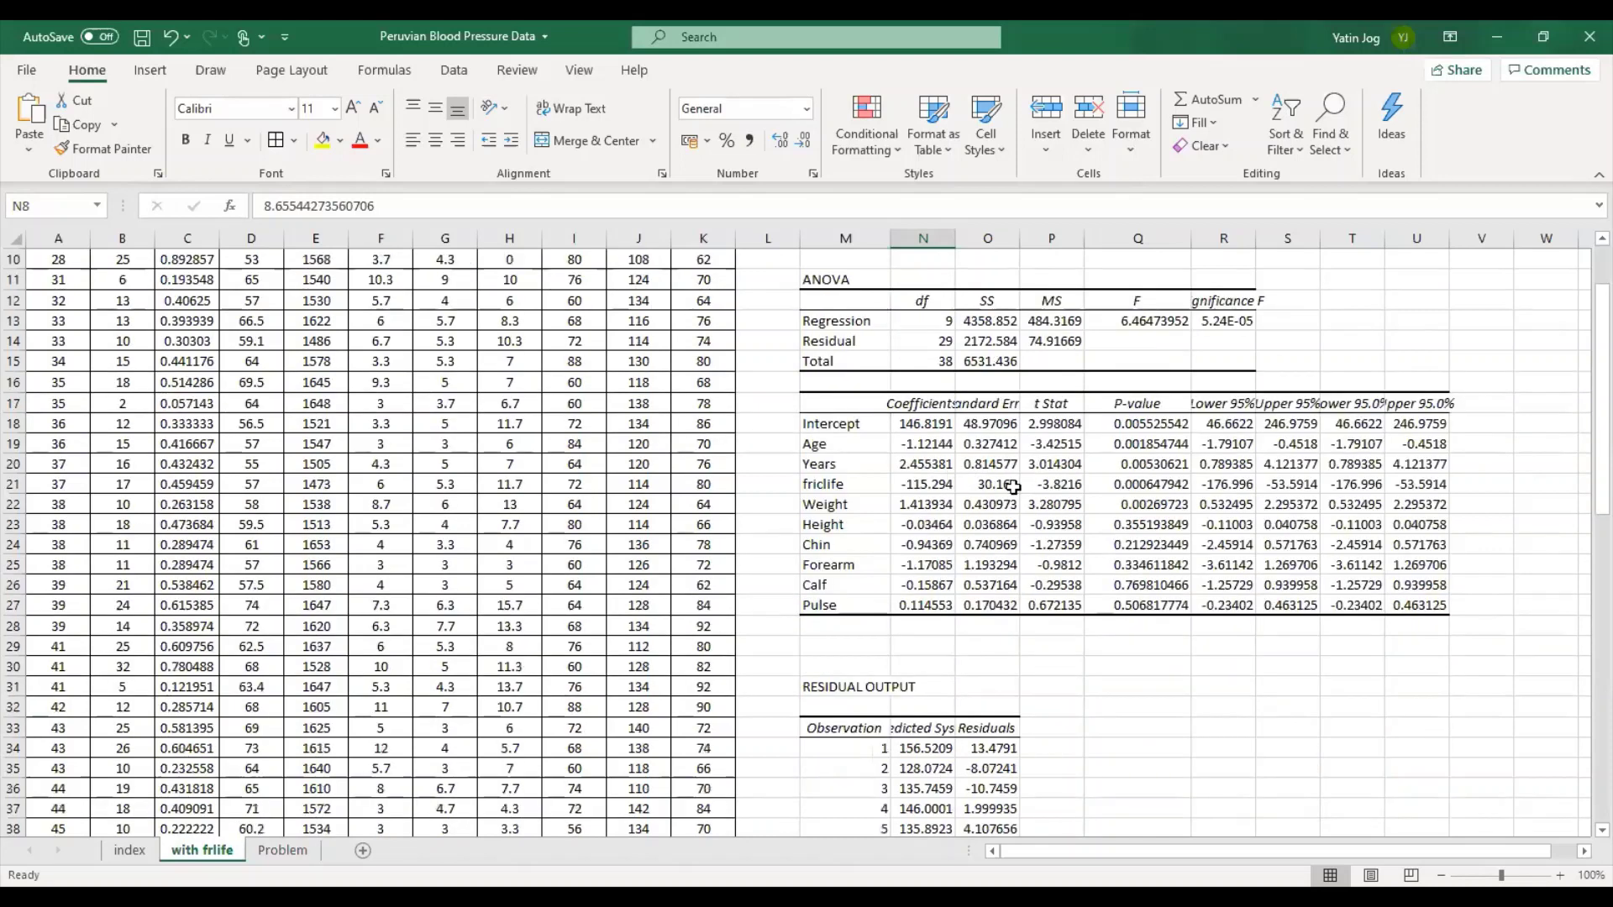
pyautogui.scroll(-5, 1013, 475)
pyautogui.scroll(-1, 1017, 487)
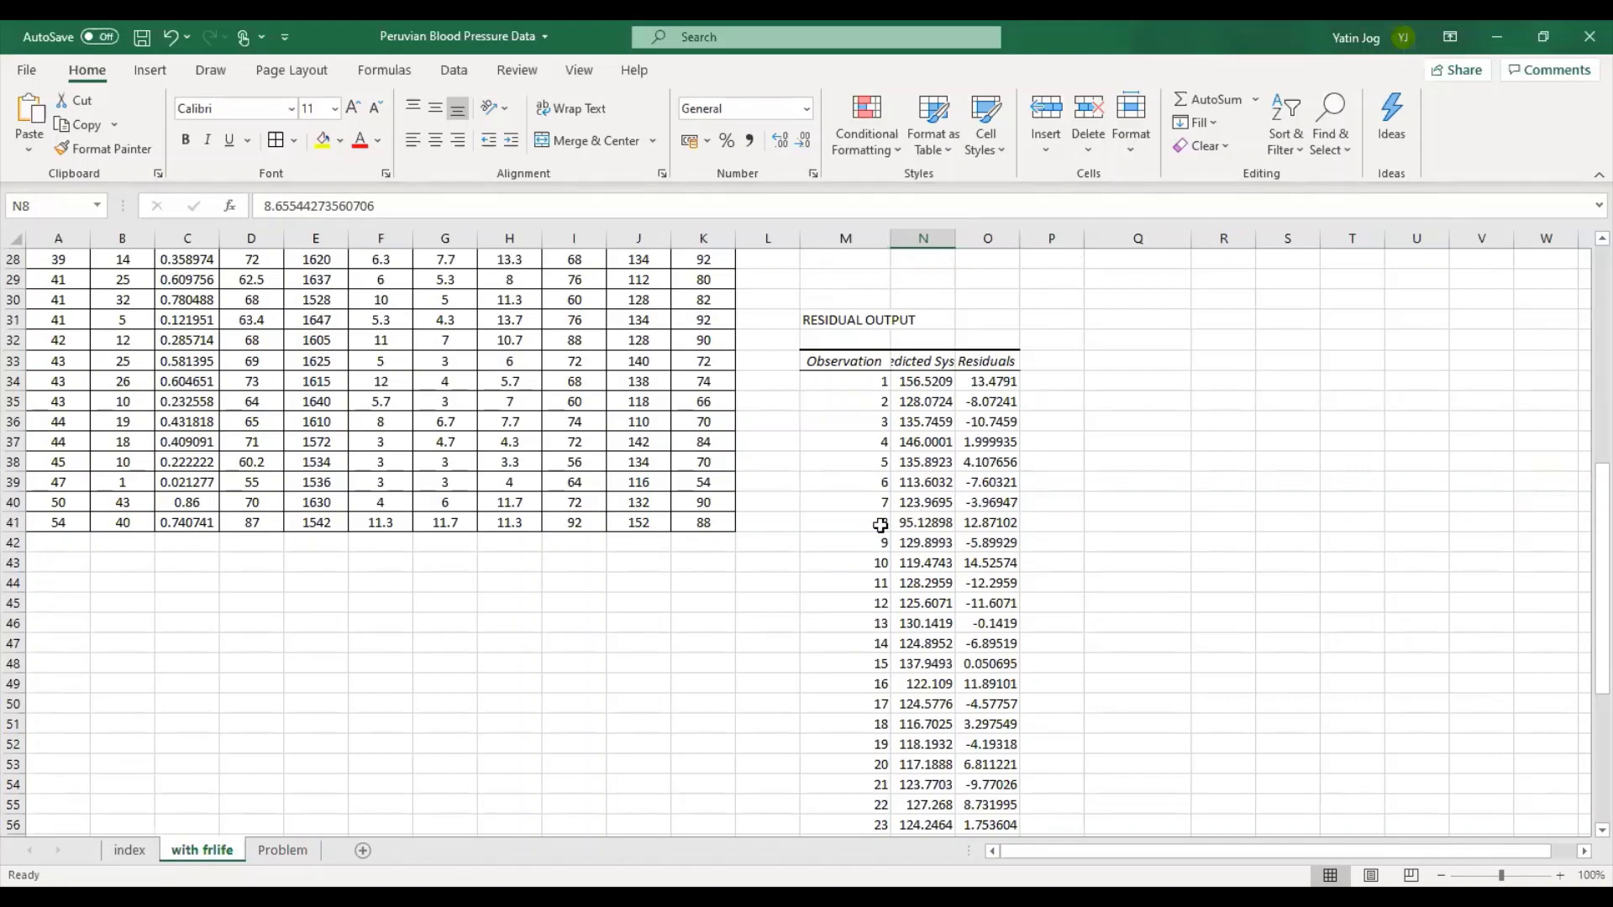
pyautogui.moveTo(881, 525); pyautogui.dragTo(992, 523)
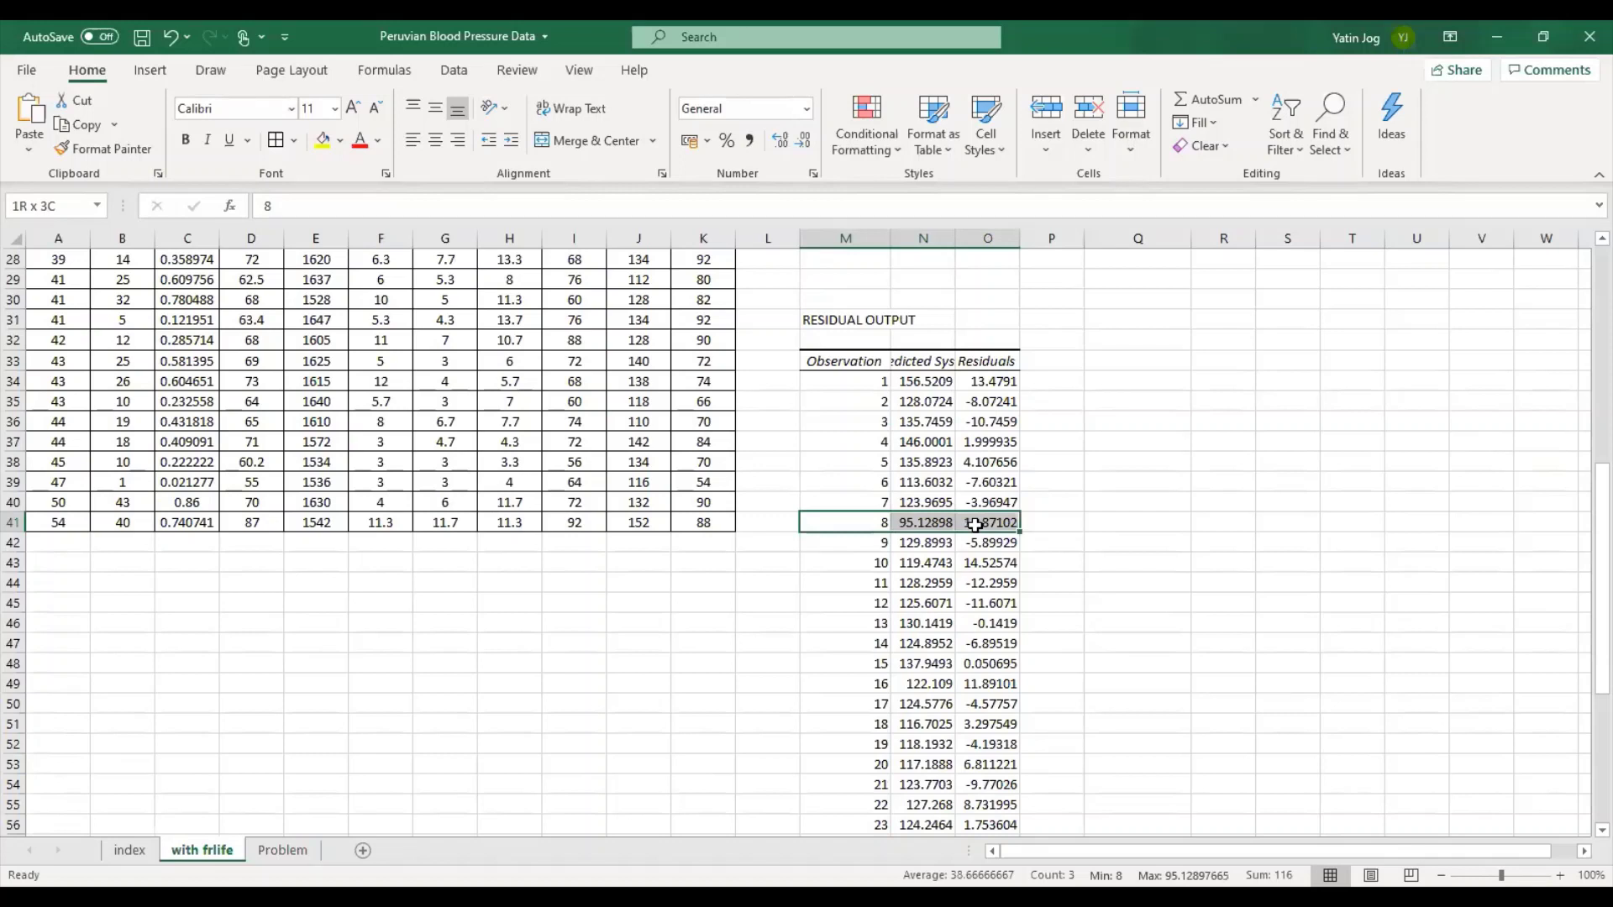
pyautogui.click(322, 143)
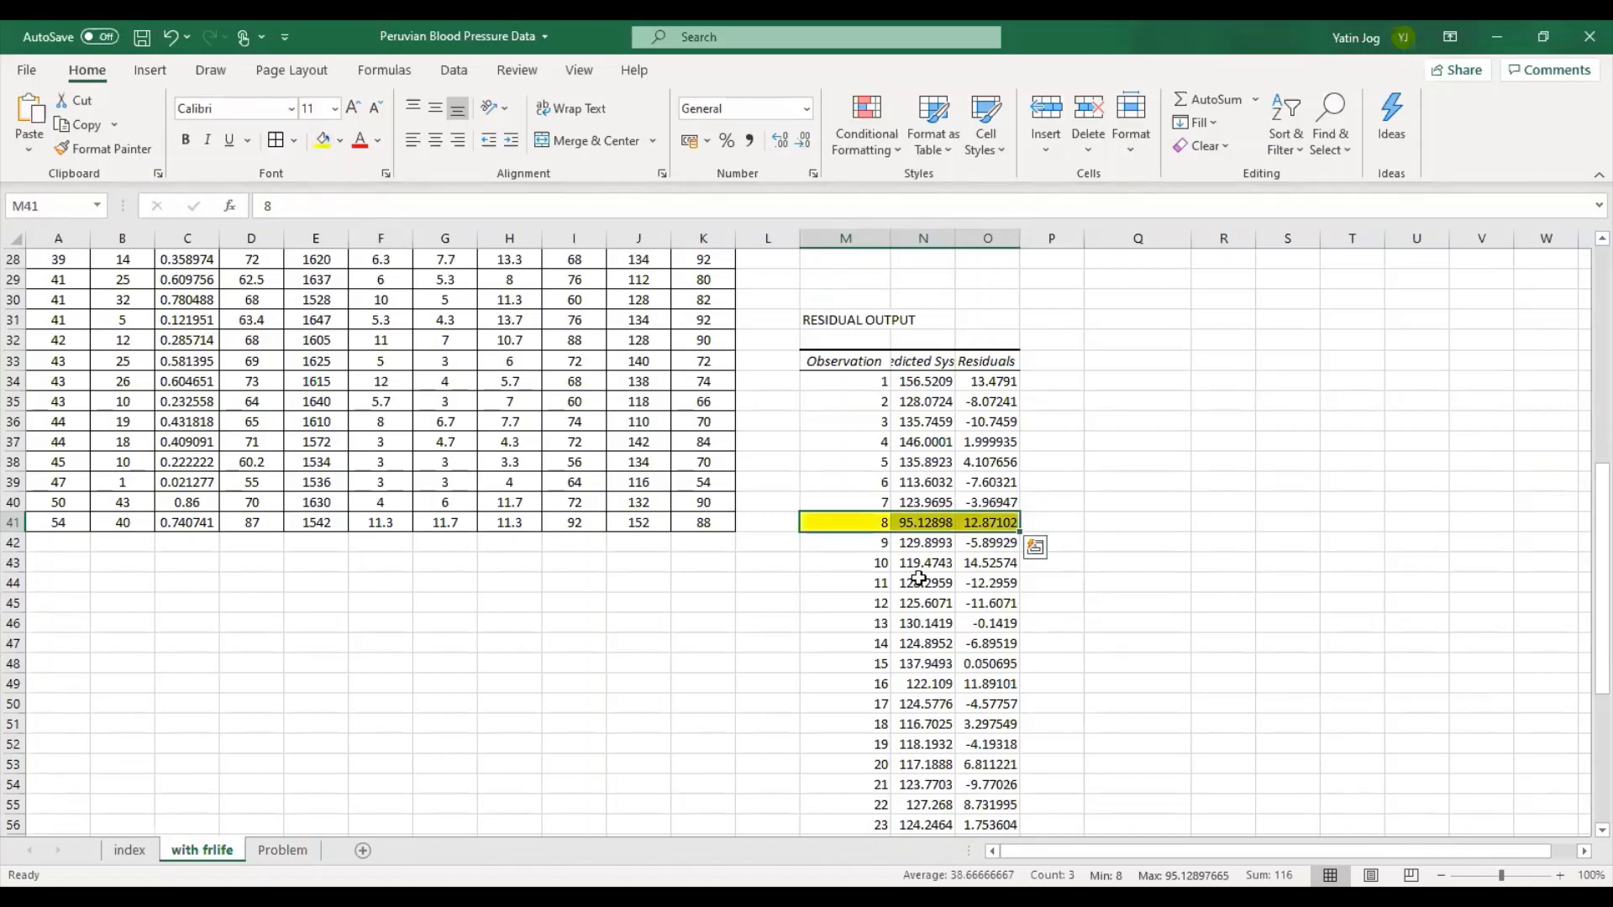
# Highlight the residual output rows of observations 10 and 11 (M43:O44) with yellow fill.
pyautogui.moveTo(865, 562); pyautogui.dragTo(990, 561)
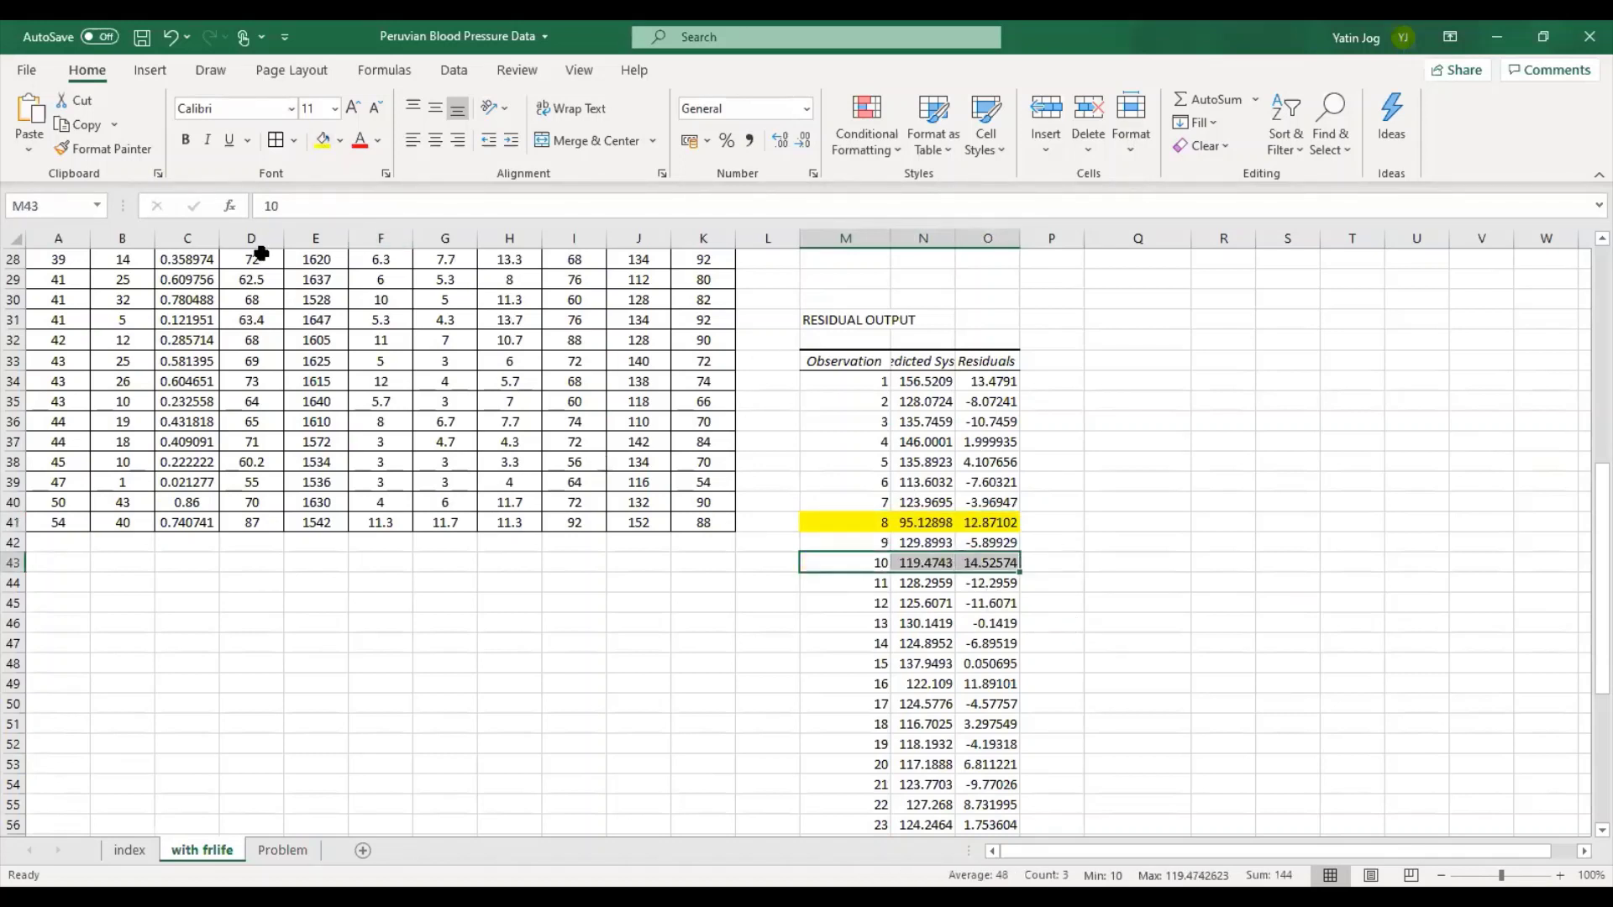
pyautogui.click(322, 143)
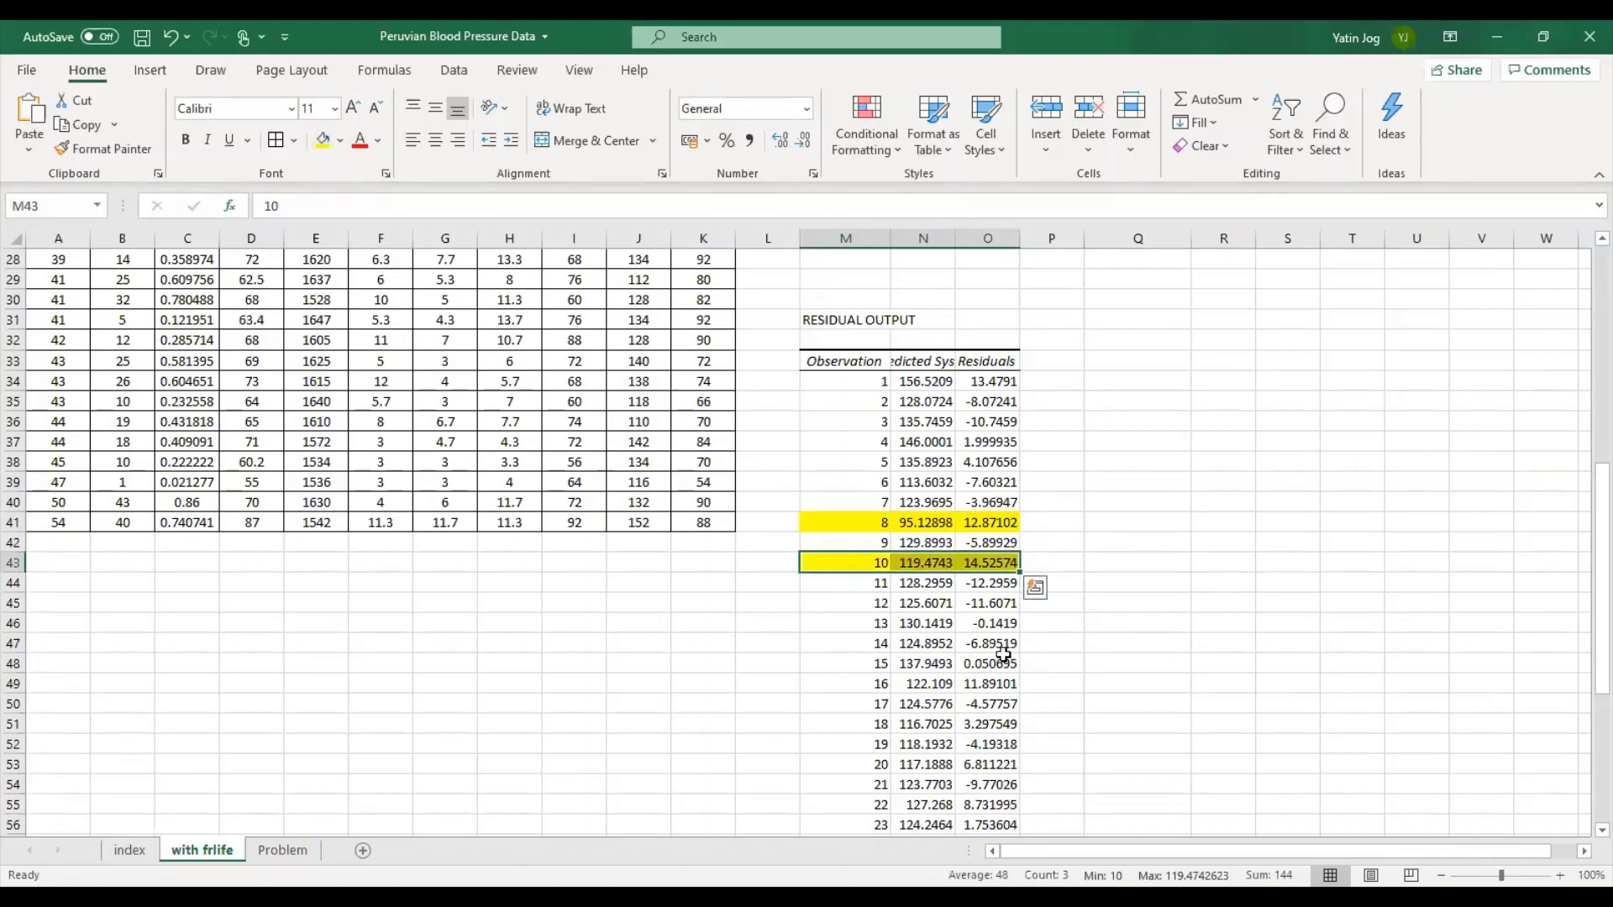
pyautogui.scroll(-1, 983, 543)
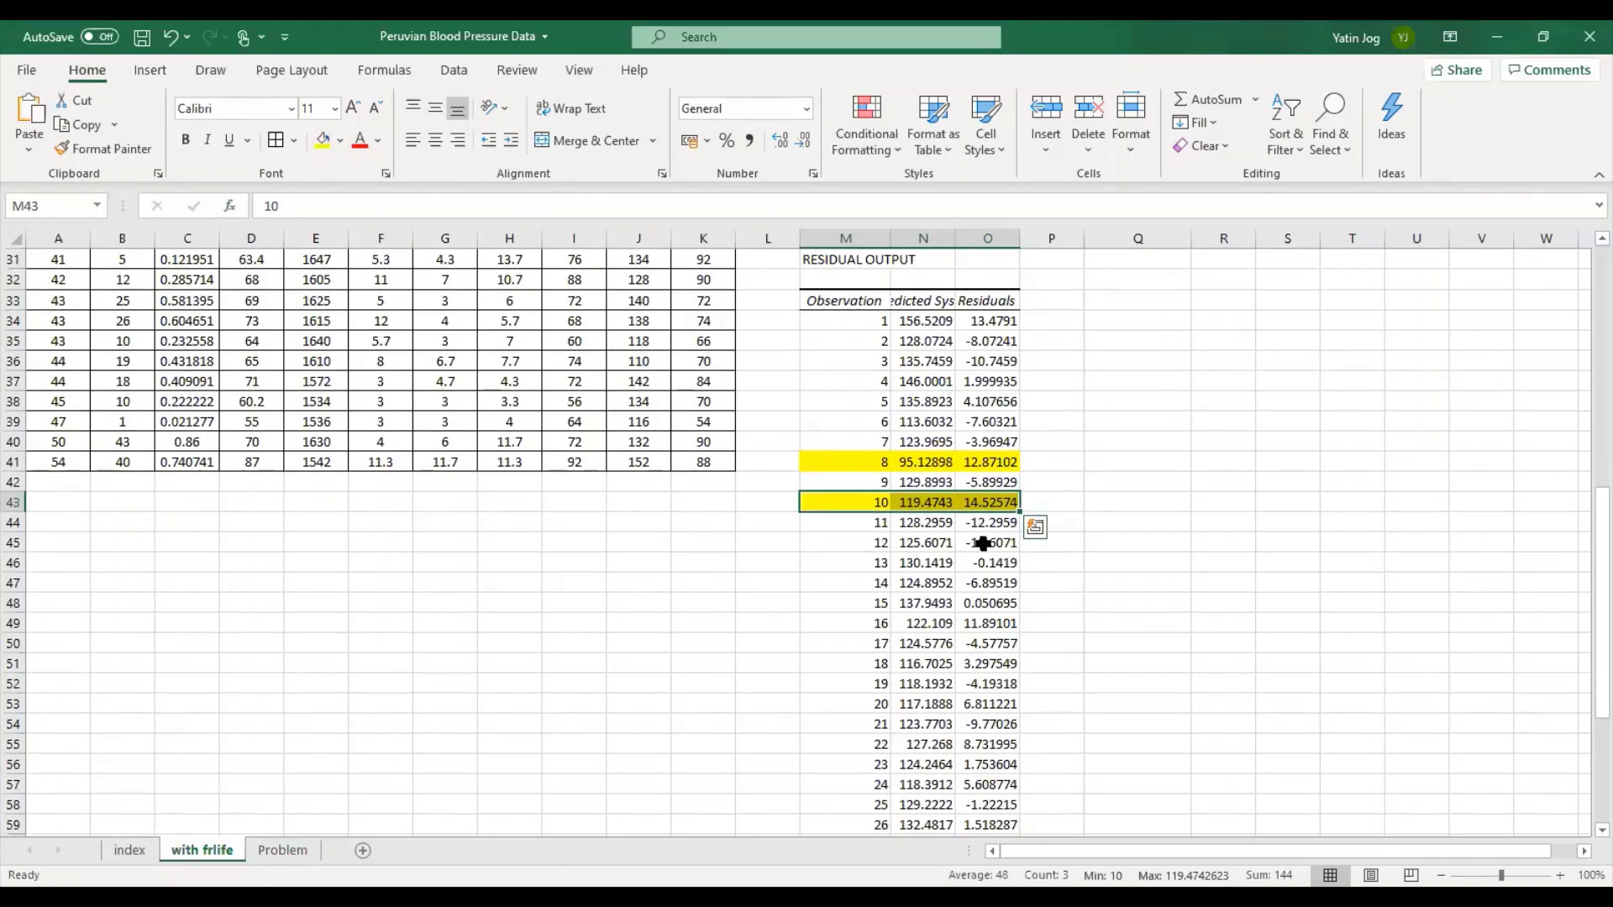
pyautogui.moveTo(857, 523); pyautogui.dragTo(988, 523)
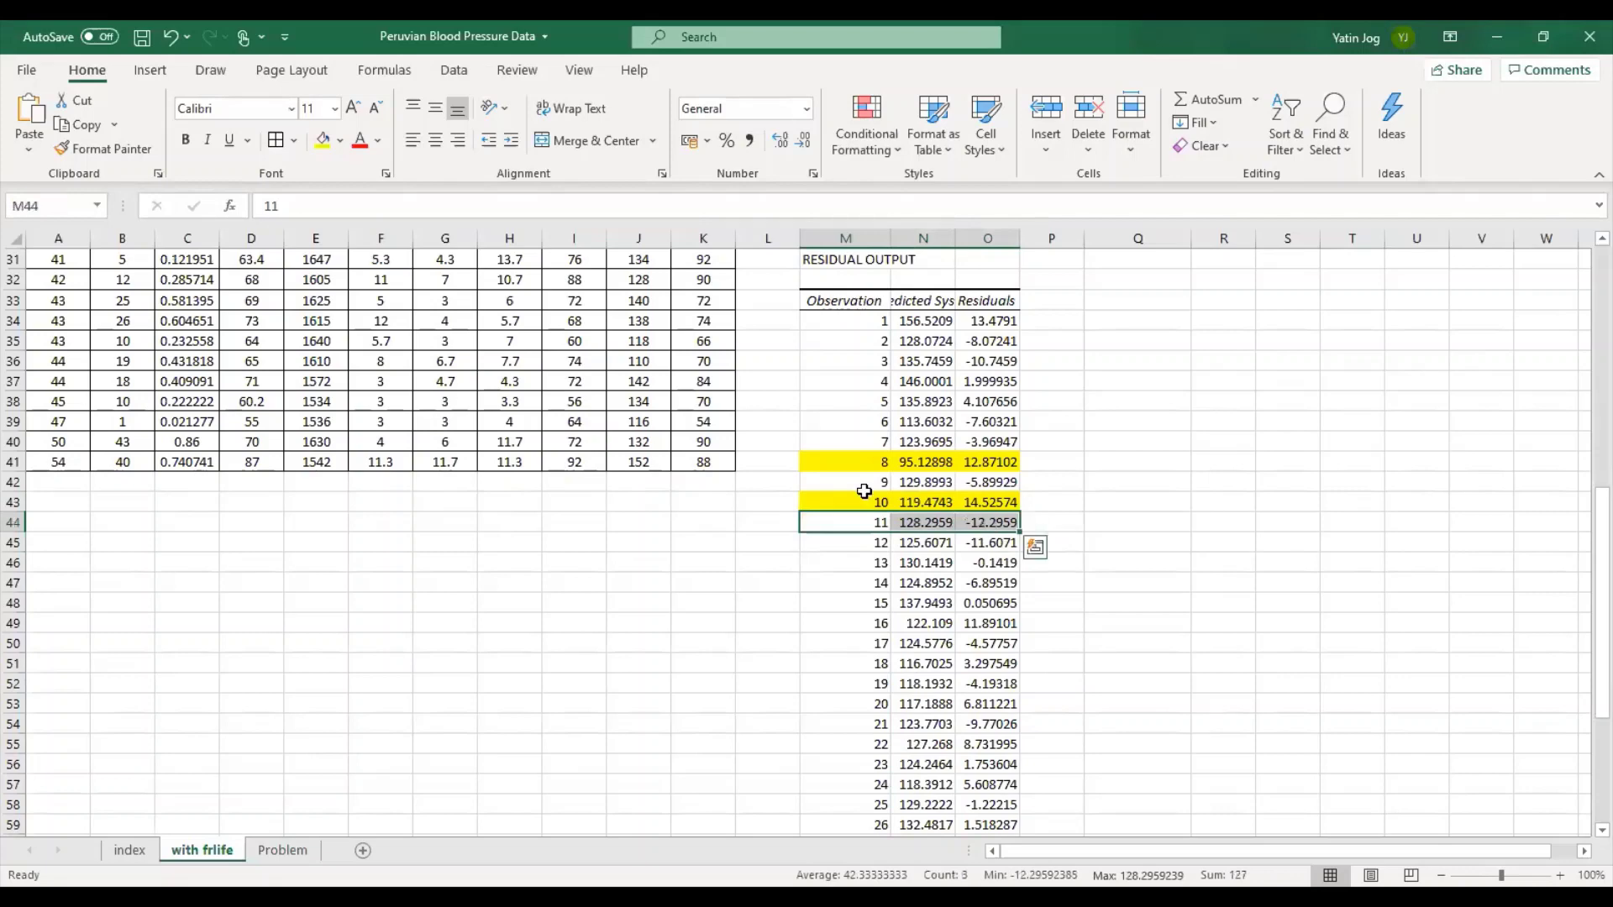
pyautogui.click(322, 140)
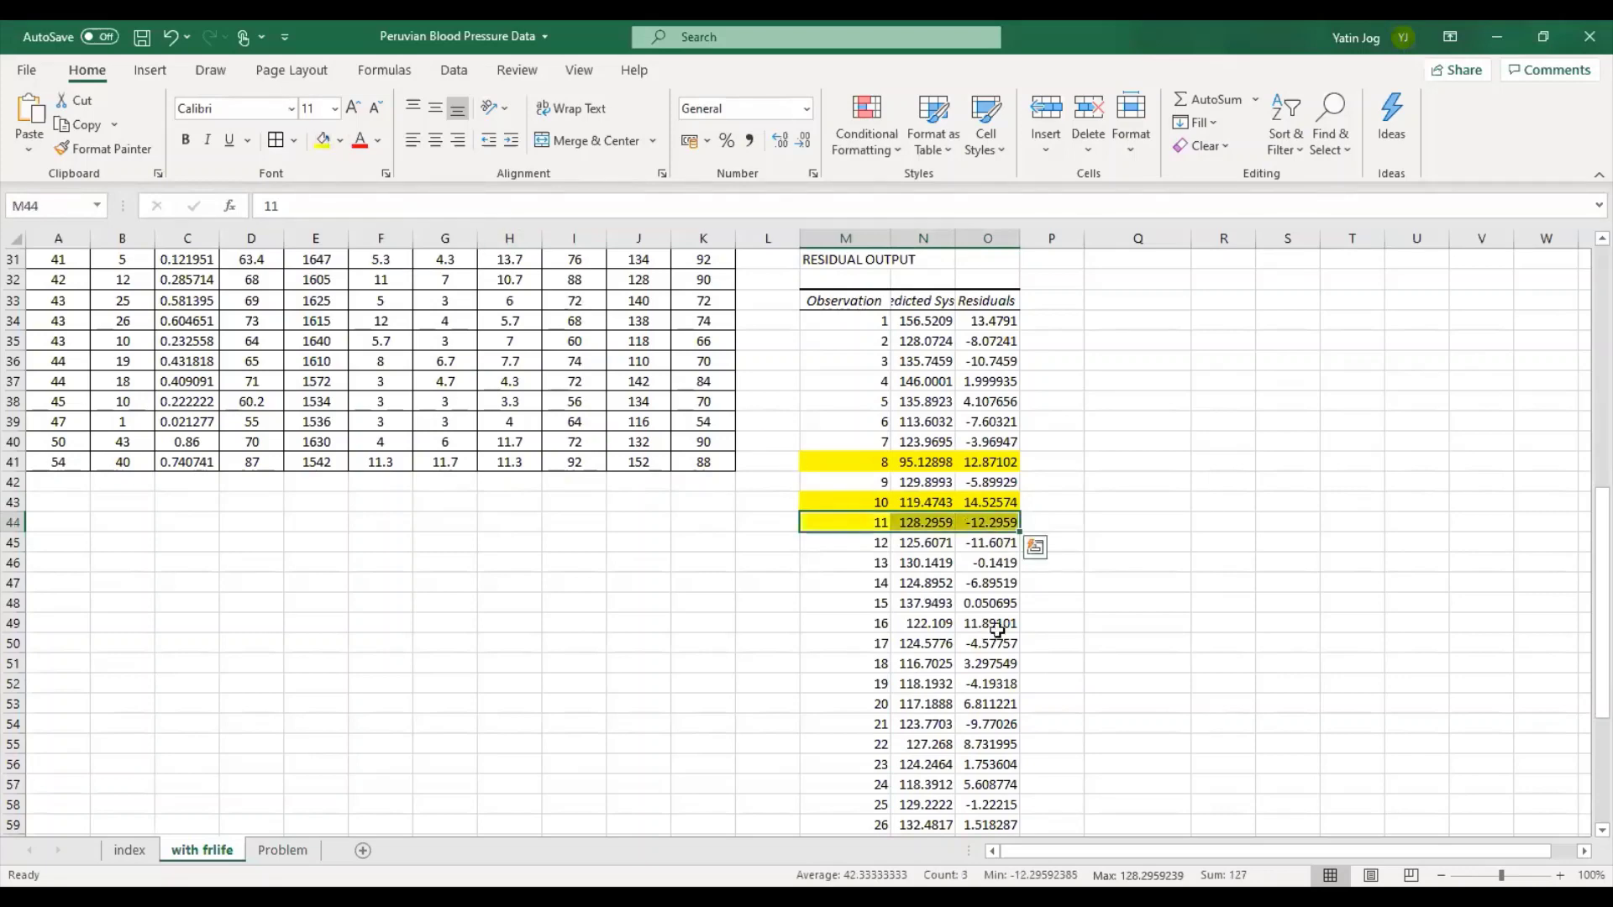
# Scan the remaining residuals through observation 39 for large values and recheck the regression statistics.
pyautogui.scroll(-3, 998, 630)
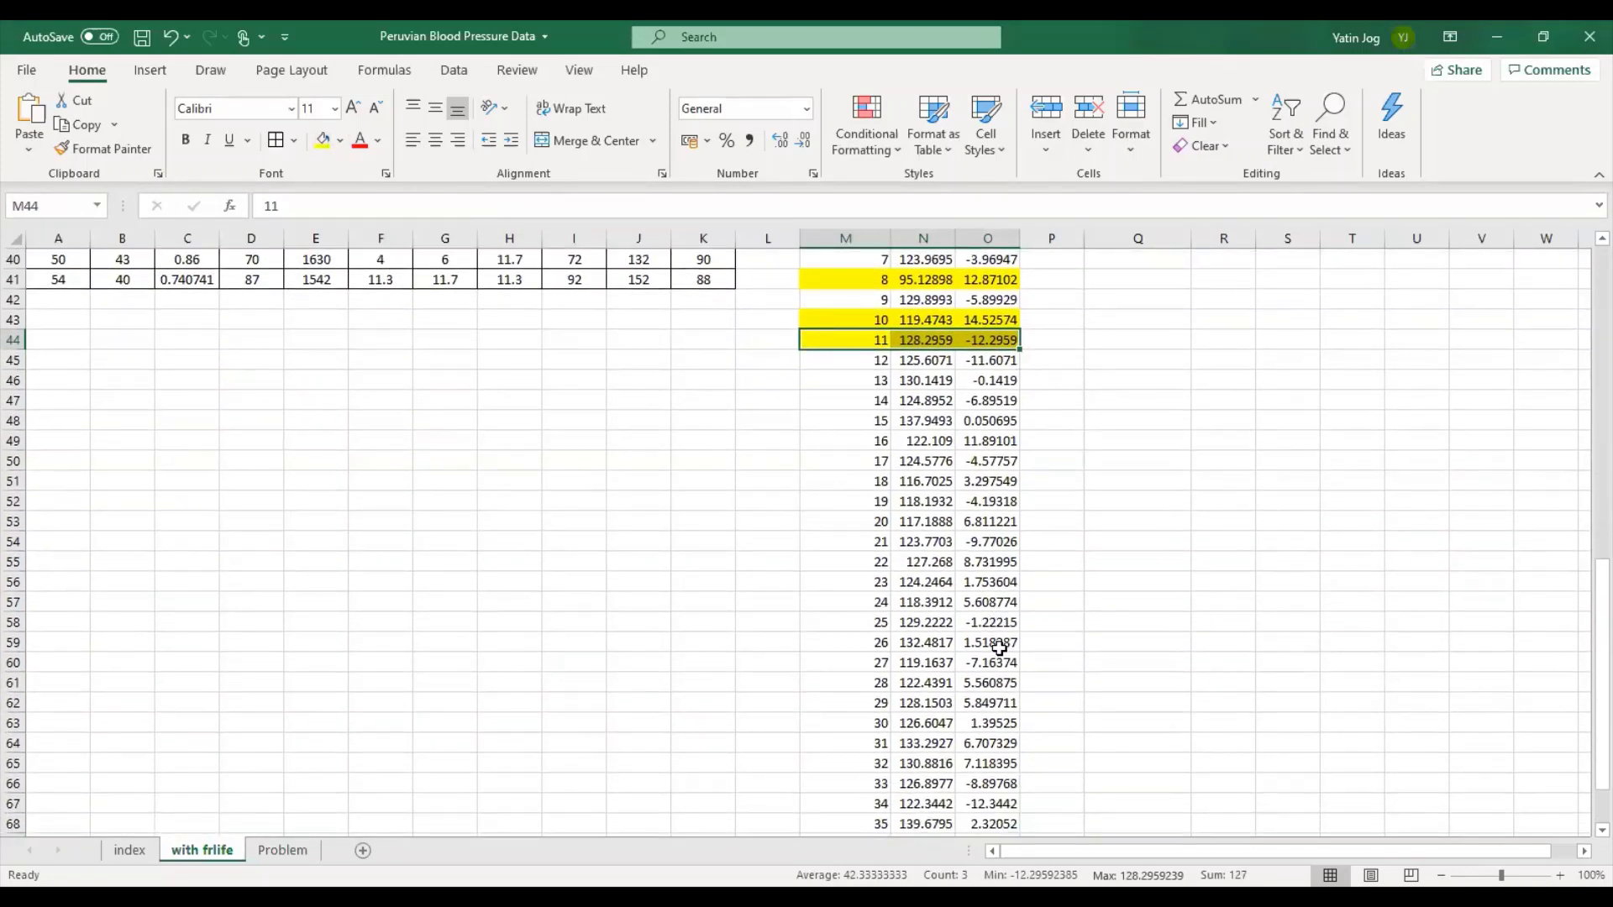
pyautogui.scroll(-2, 999, 647)
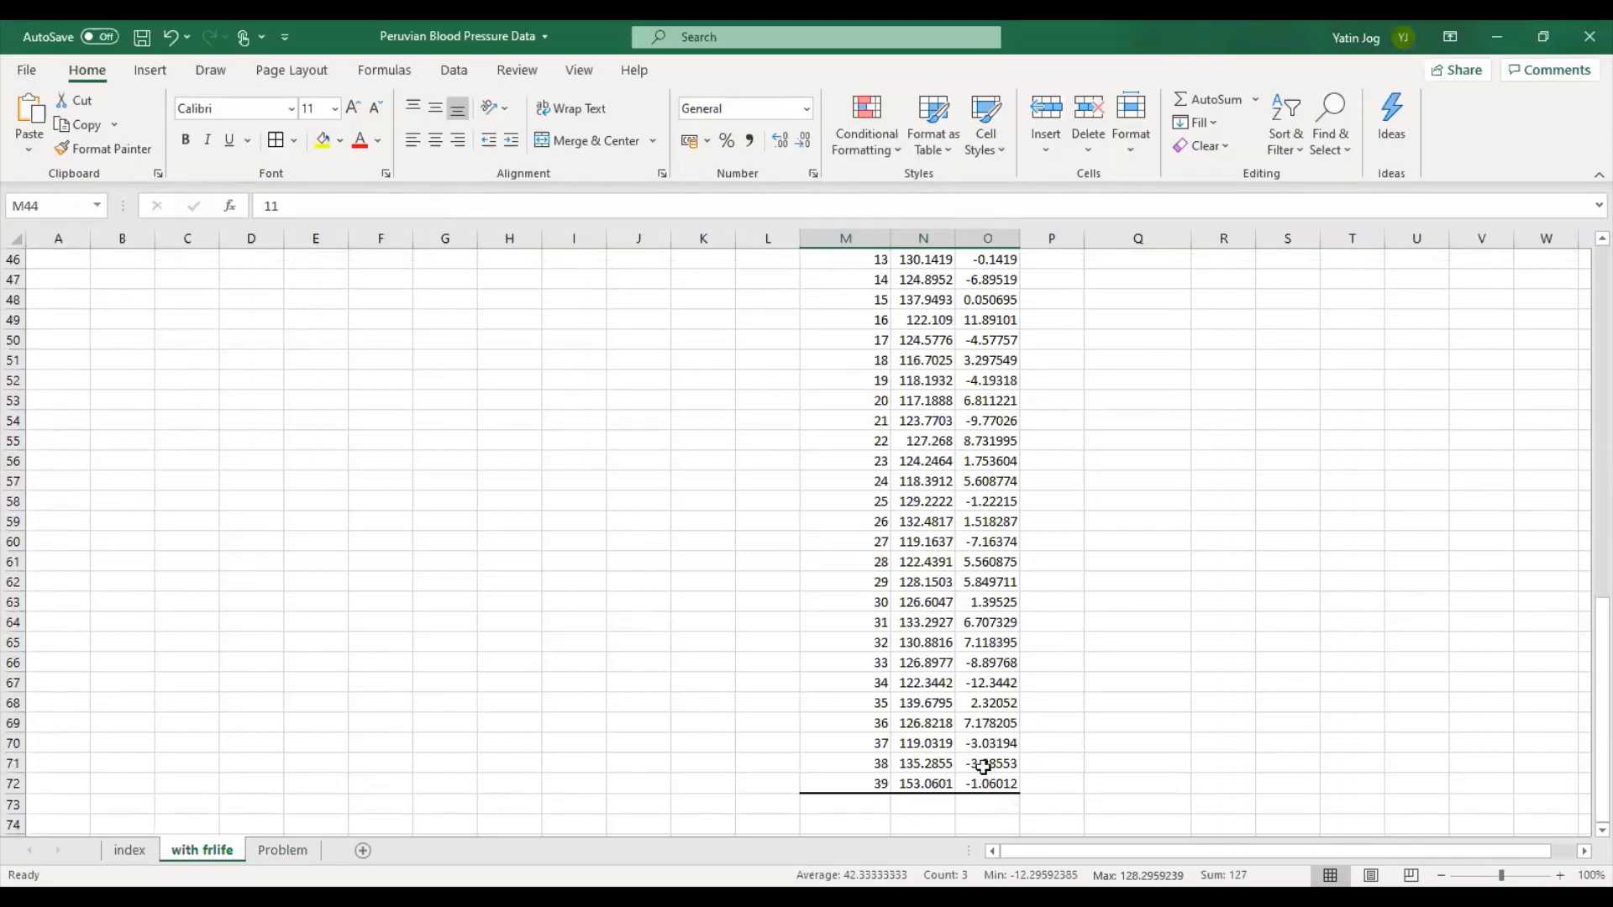
pyautogui.scroll(1, 983, 683)
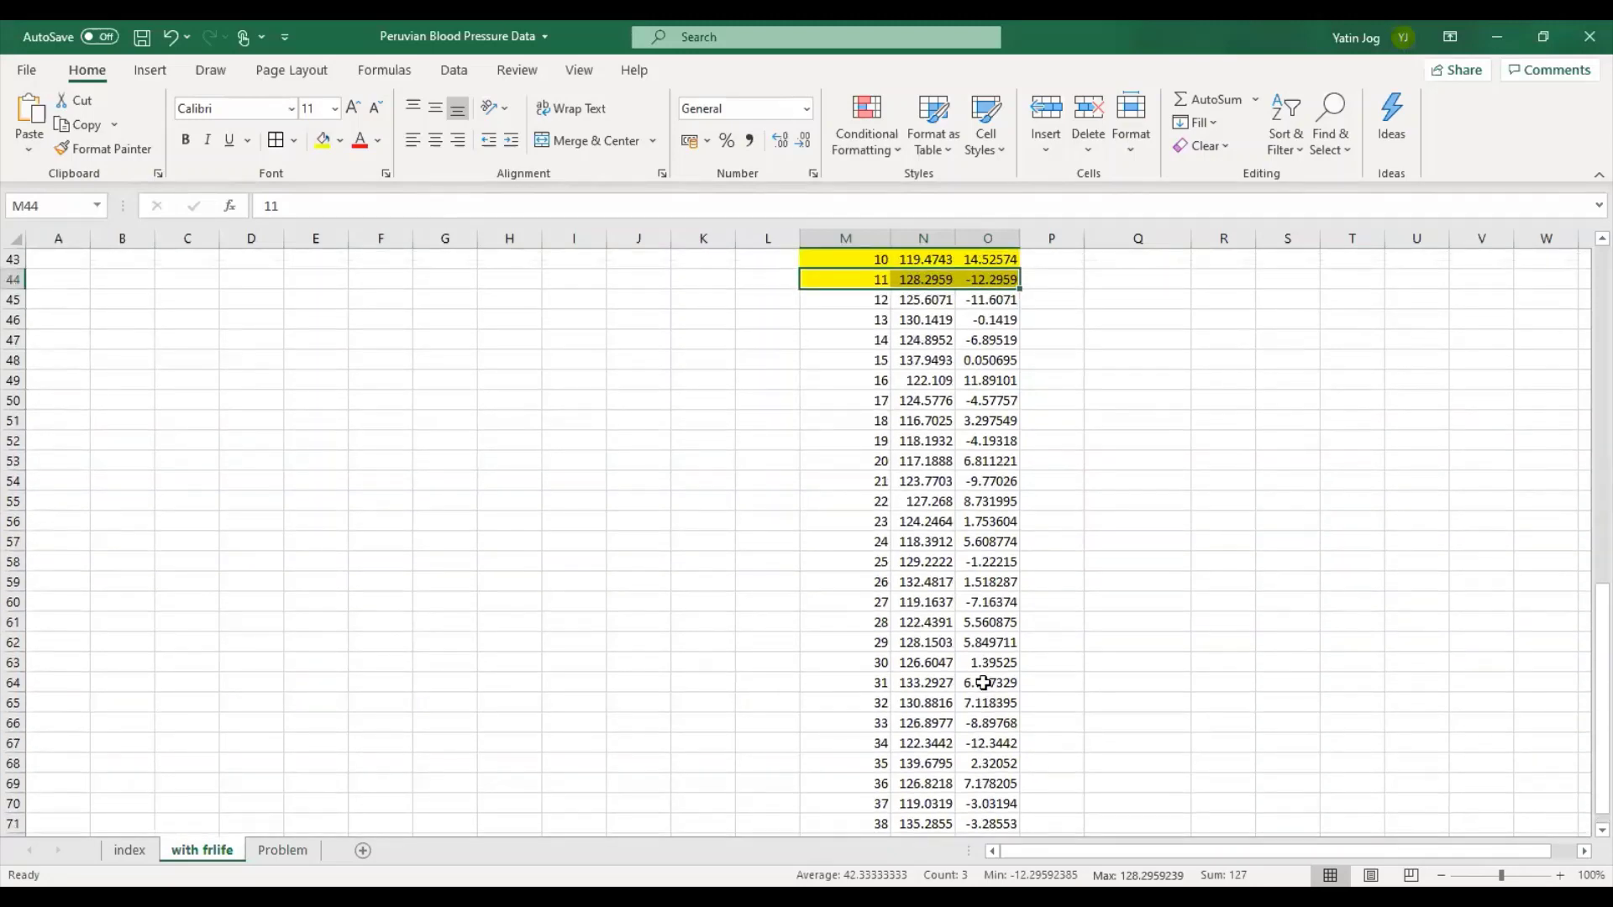
pyautogui.scroll(3, 983, 683)
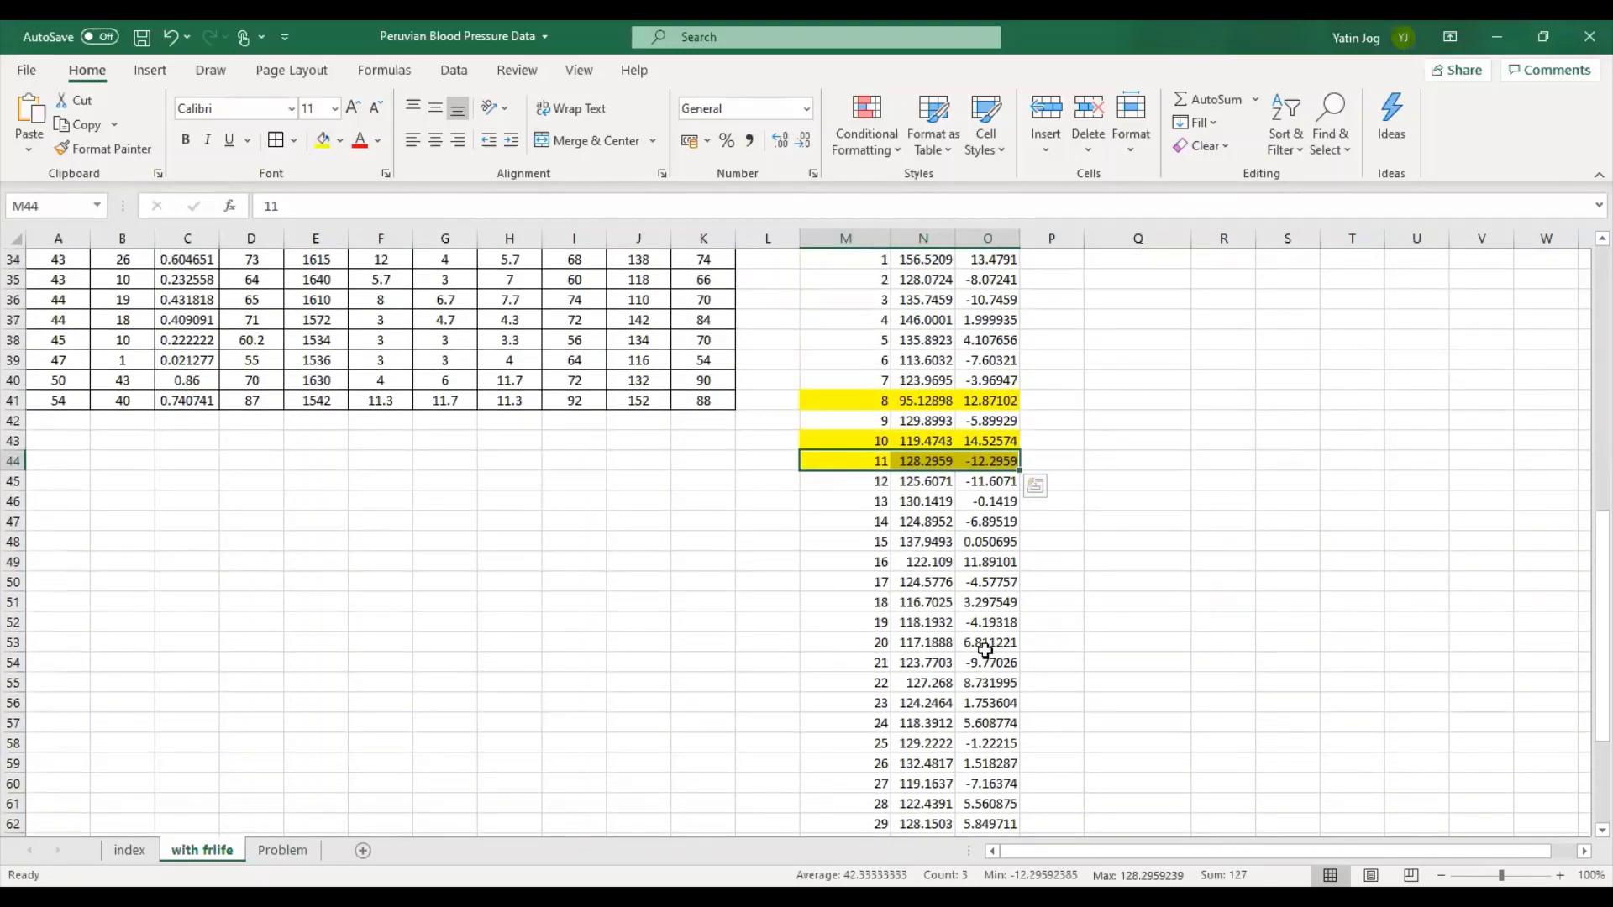
pyautogui.scroll(2, 986, 649)
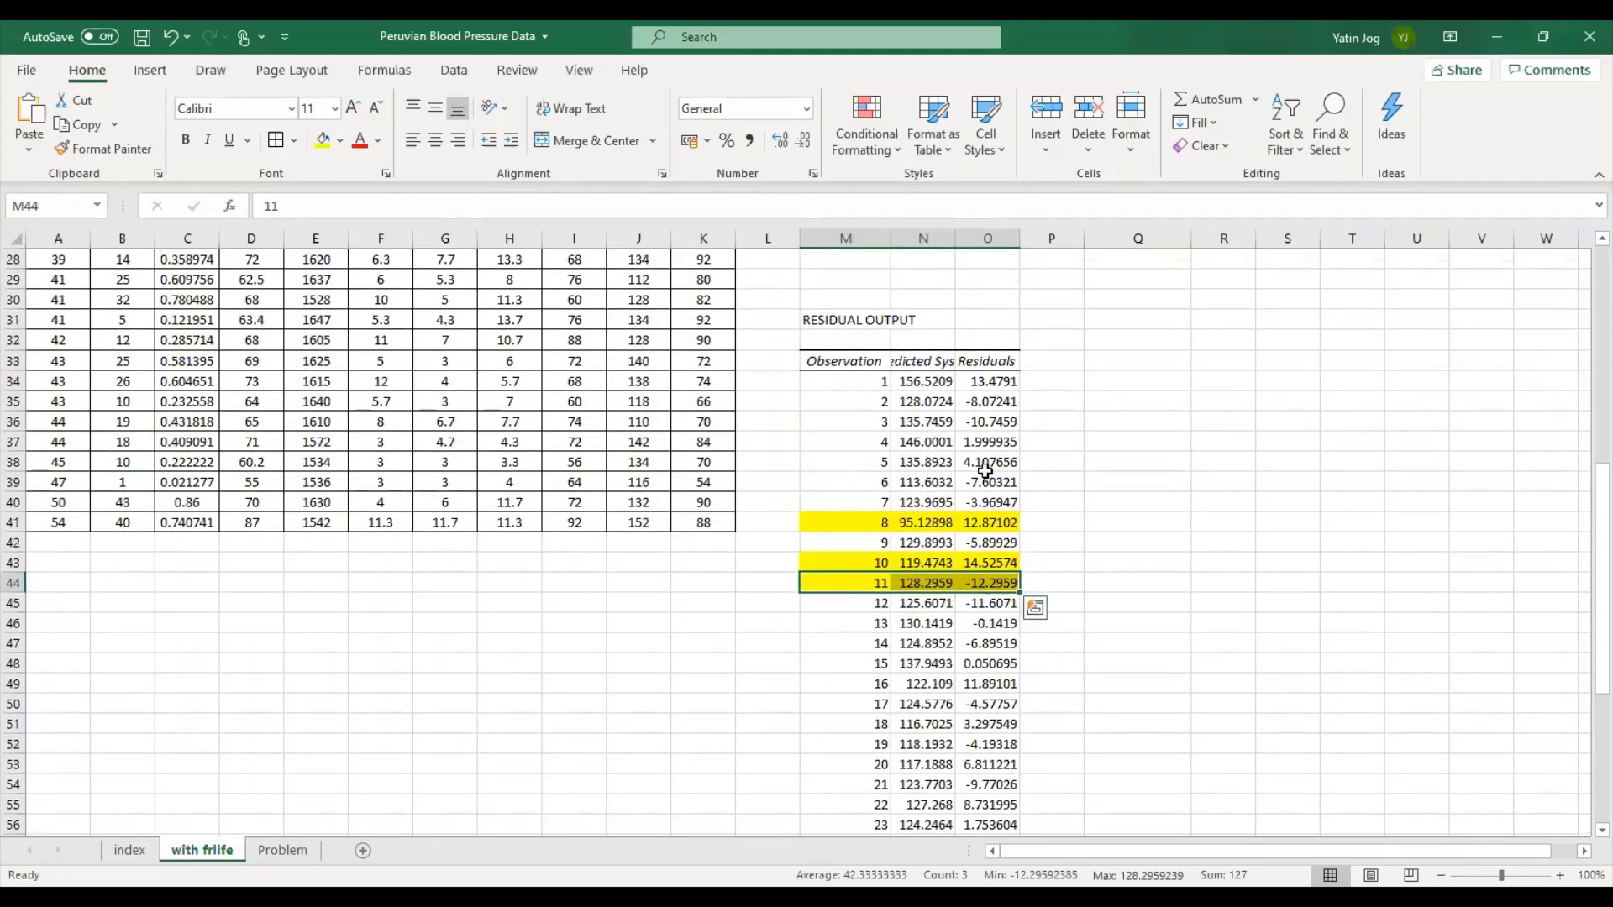
pyautogui.click(1069, 523)
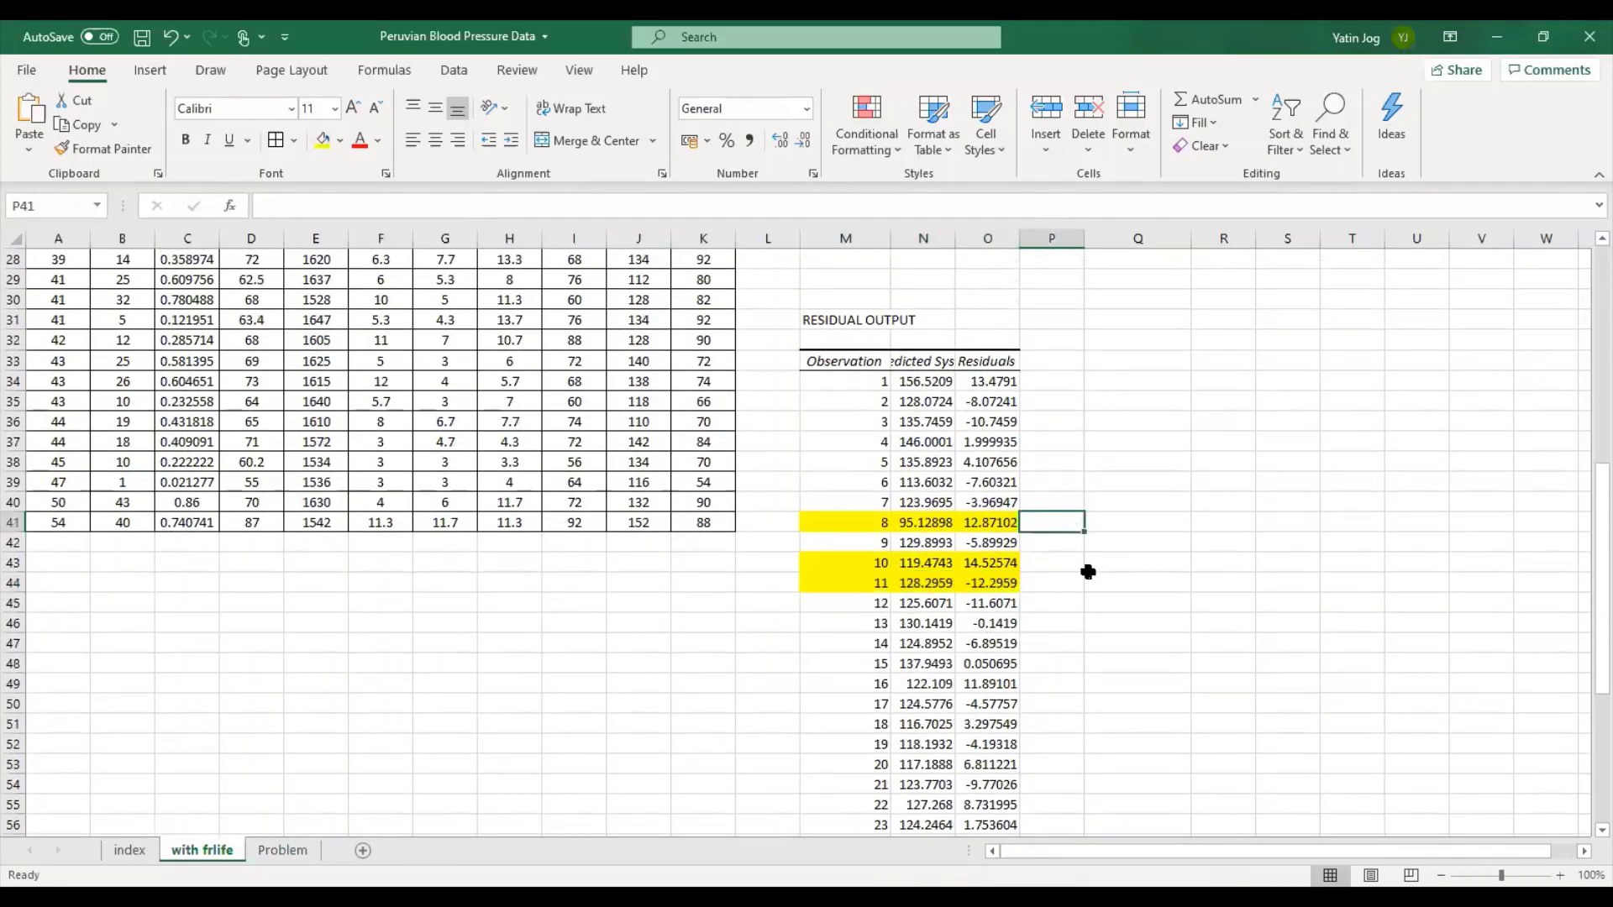
pyautogui.scroll(4, 1066, 600)
pyautogui.scroll(3, 968, 418)
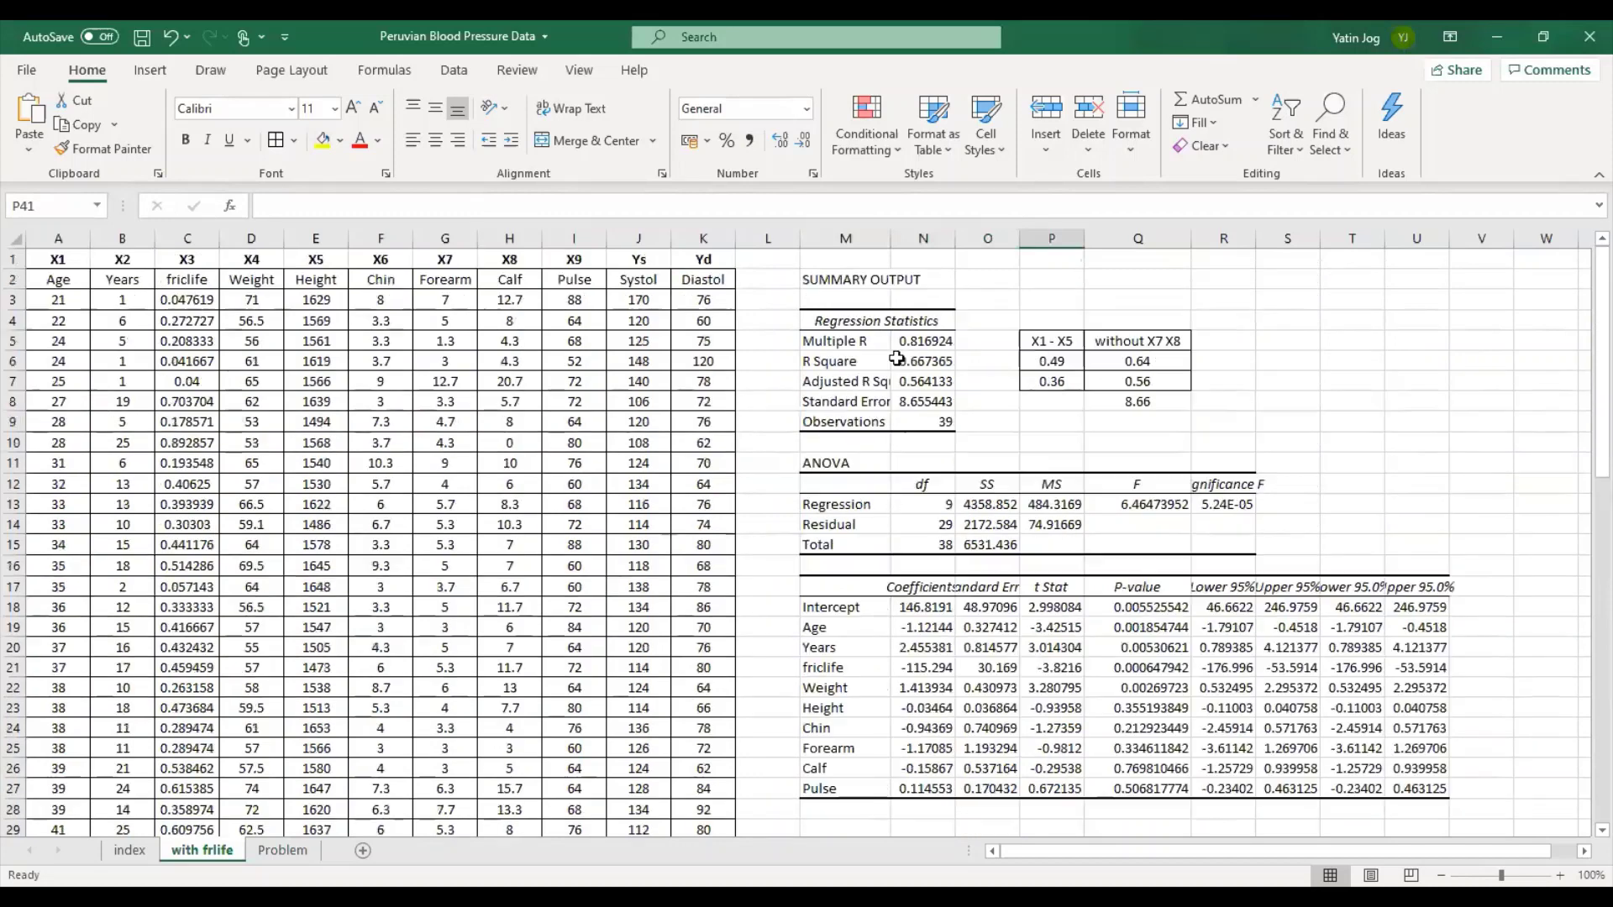
# Highlight observation 1's row (M34:O34) in the residual output with yellow fill.
pyautogui.scroll(-2, 1053, 709)
pyautogui.scroll(-5, 1053, 710)
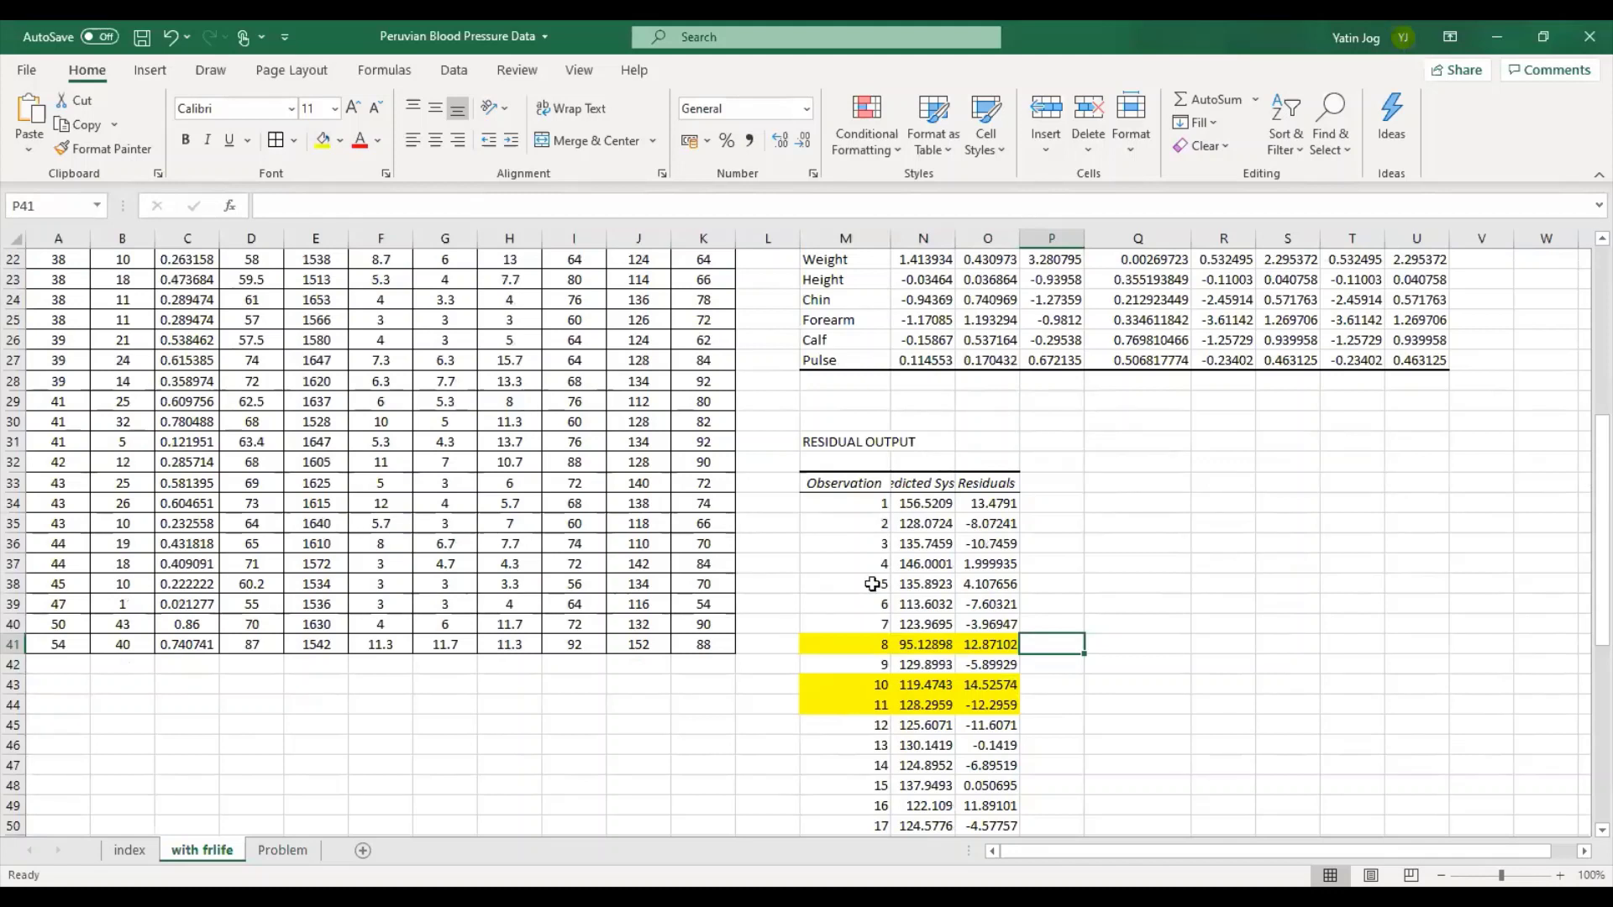
pyautogui.moveTo(874, 504); pyautogui.dragTo(994, 503)
pyautogui.click(323, 140)
pyautogui.click(1088, 582)
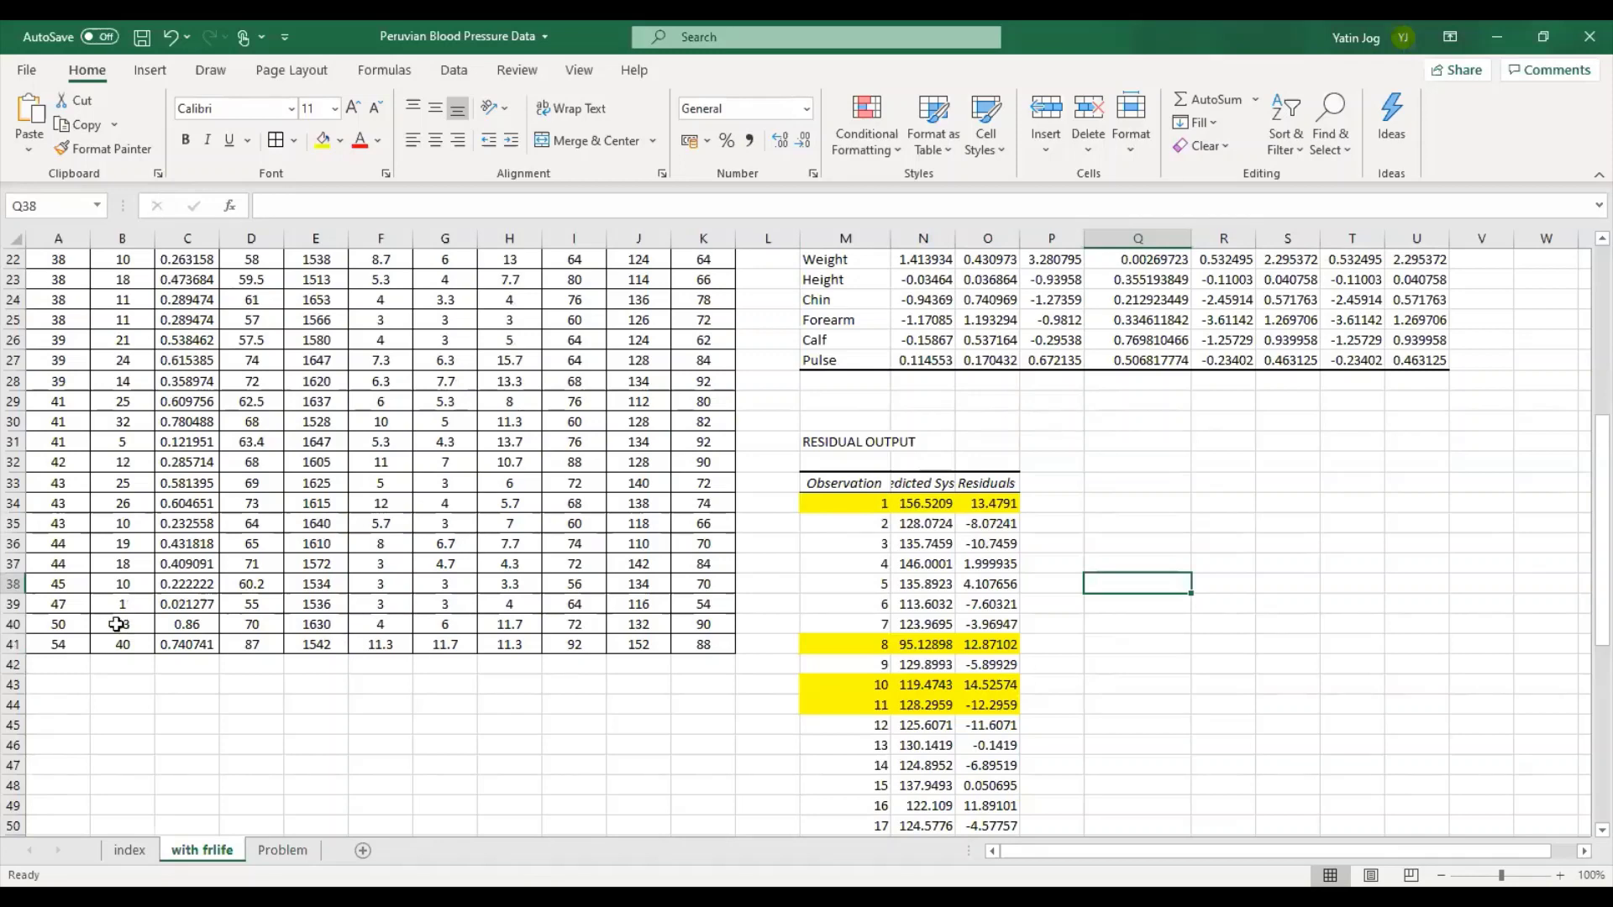
pyautogui.scroll(1, 59, 652)
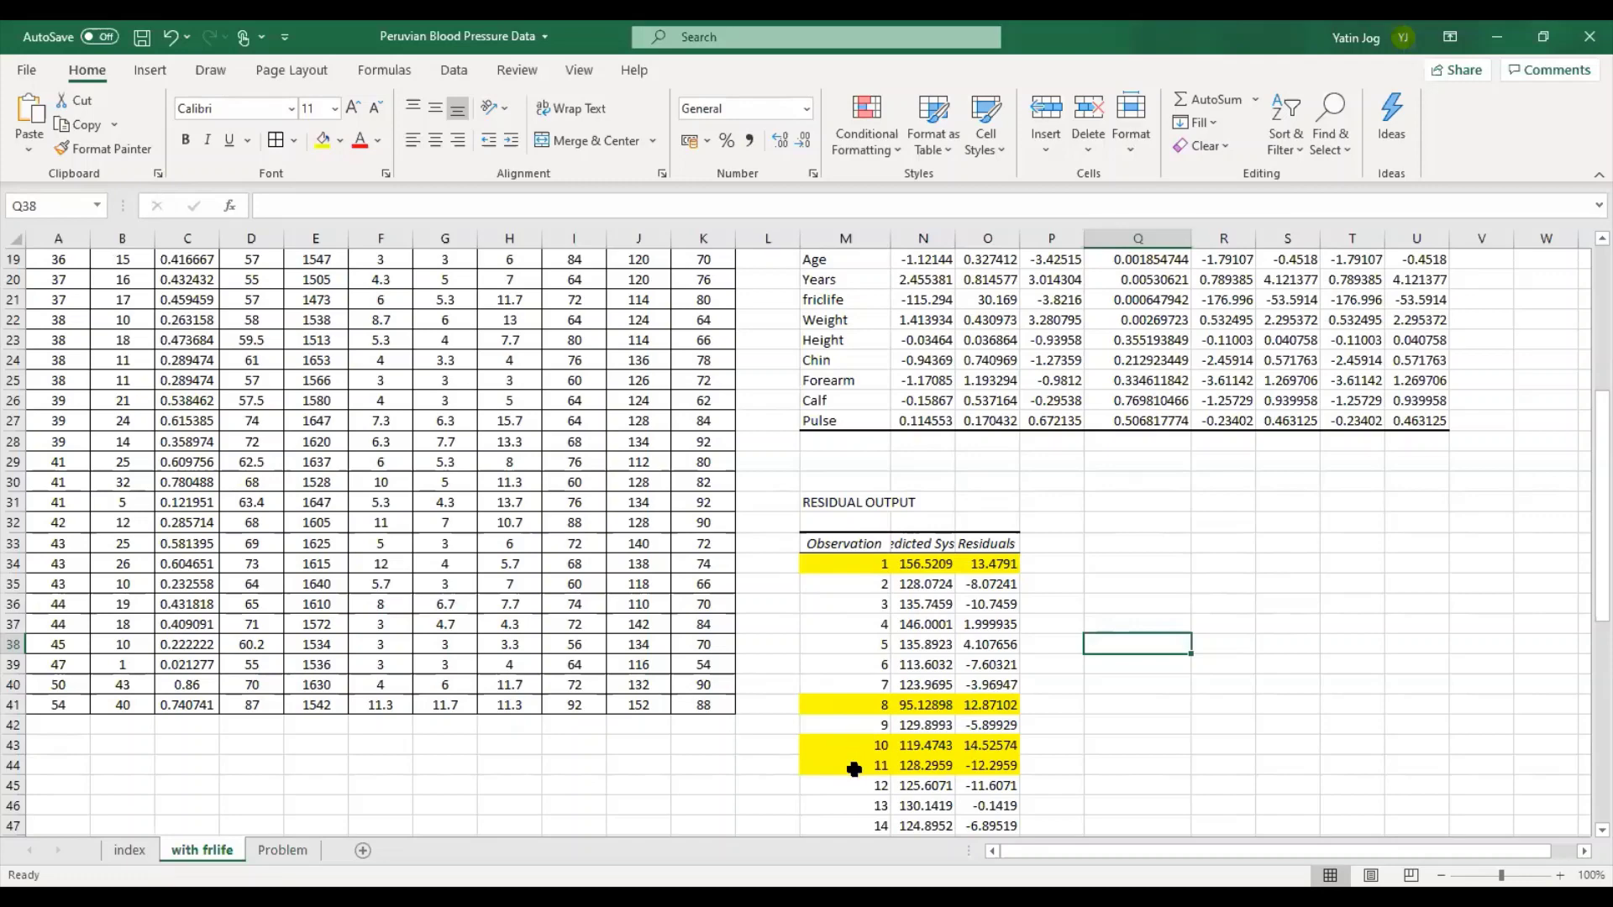
pyautogui.scroll(6, 853, 760)
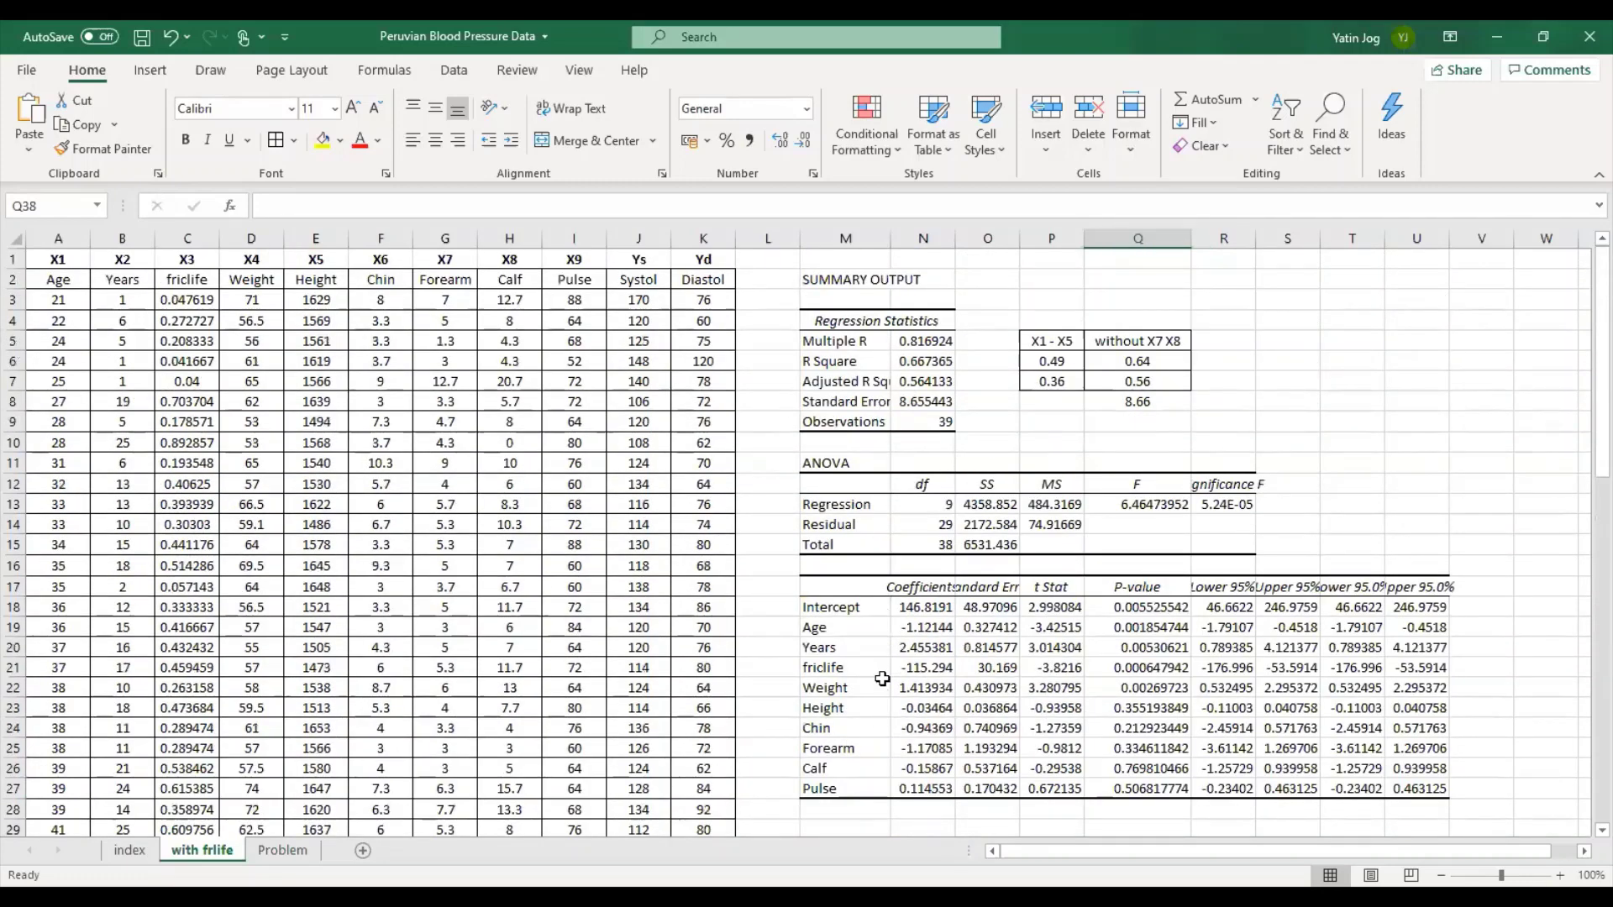
pyautogui.scroll(-6, 887, 701)
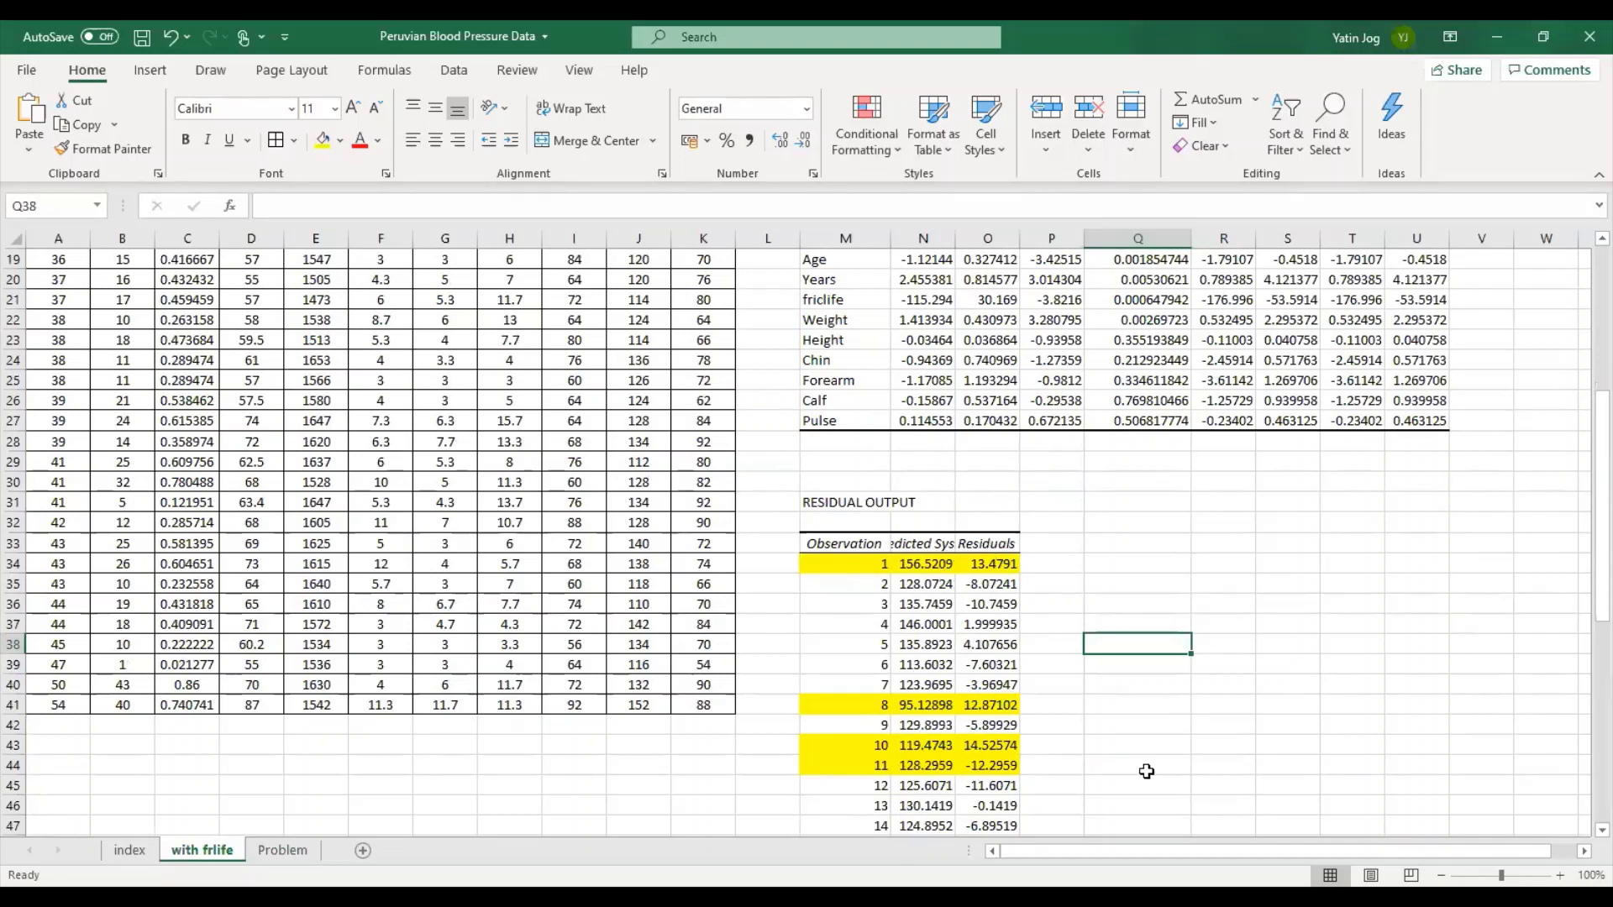
# Review the R Square, Adjusted R Square and Standard Error in the regression statistics, and scan the residual output.
pyautogui.scroll(5, 1141, 771)
pyautogui.scroll(1, 1137, 769)
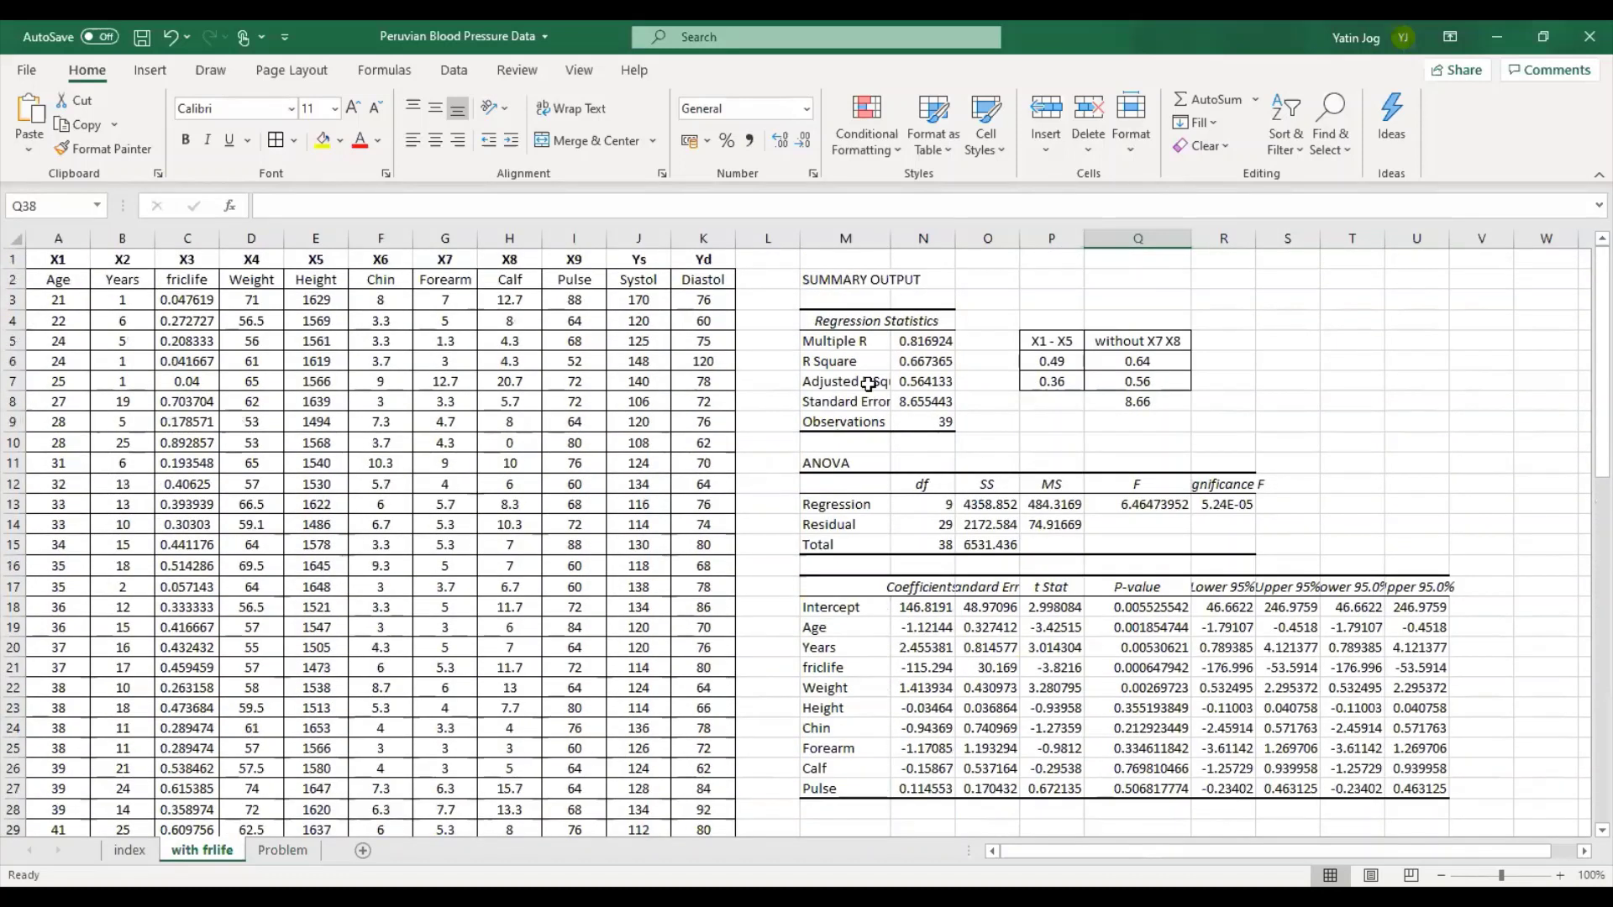
pyautogui.moveTo(860, 363); pyautogui.dragTo(912, 409)
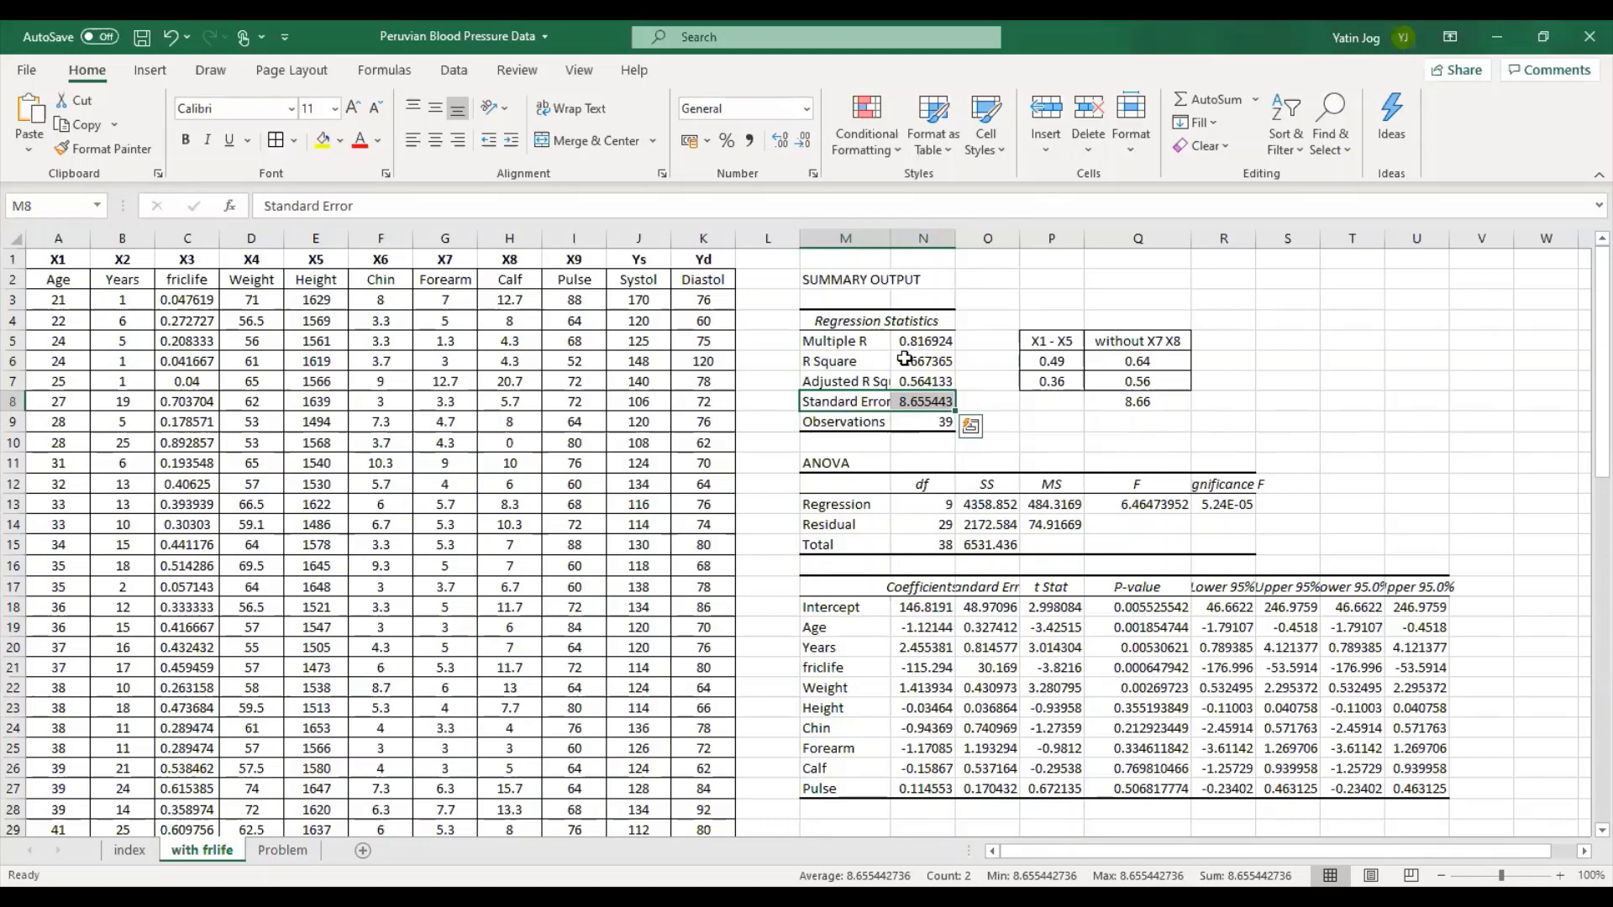
pyautogui.moveTo(875, 363); pyautogui.dragTo(920, 361)
pyautogui.click(878, 357)
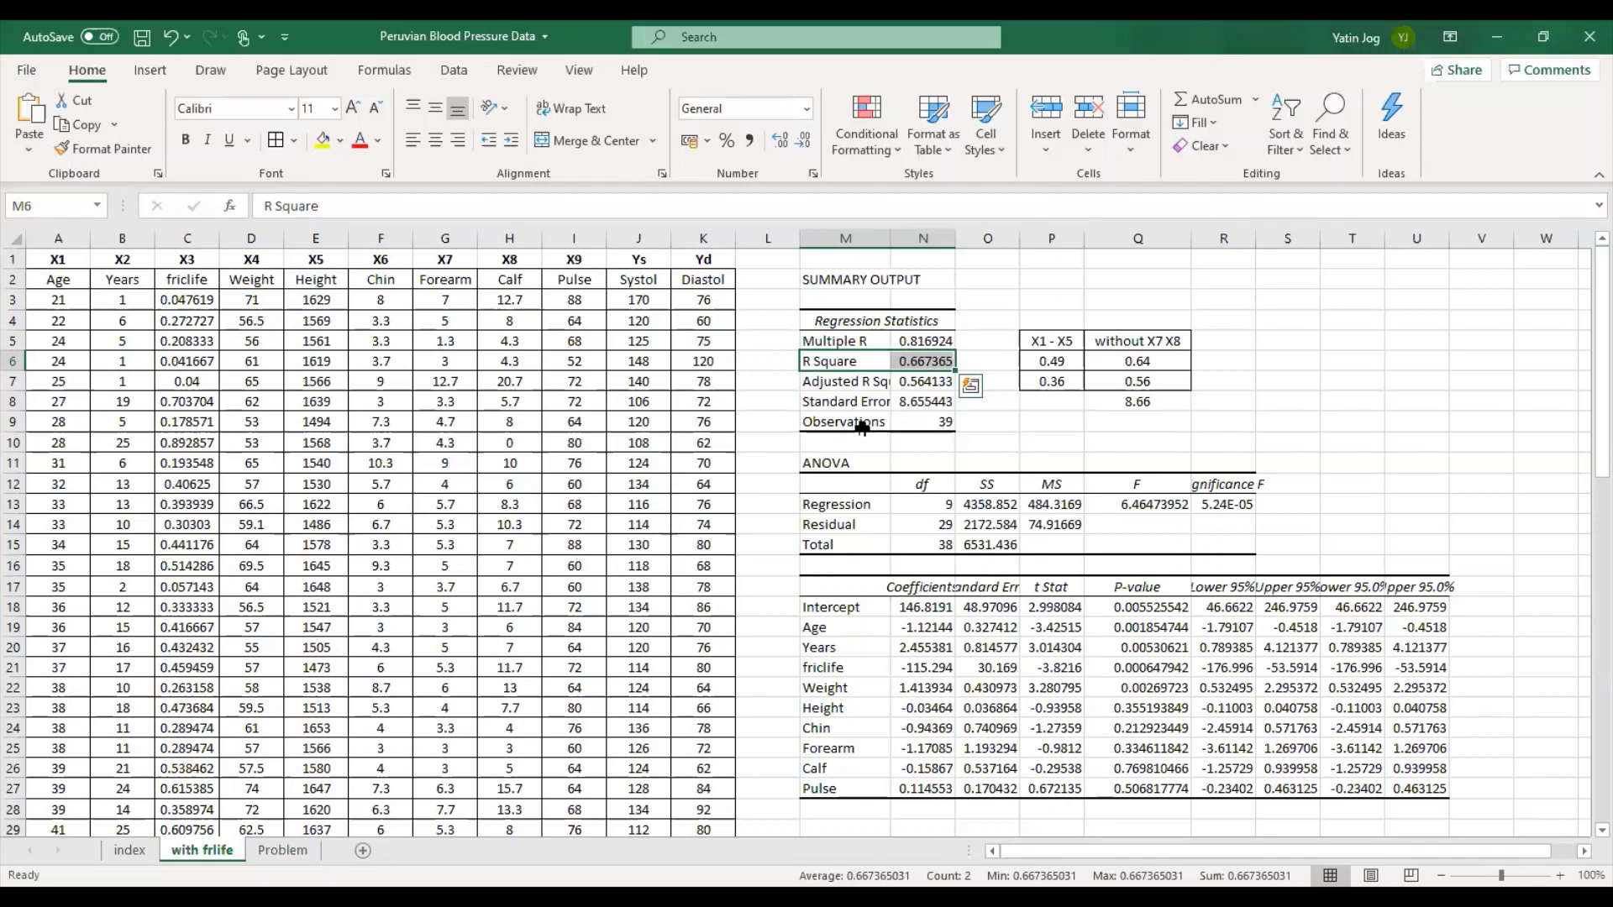
pyautogui.scroll(-8, 863, 427)
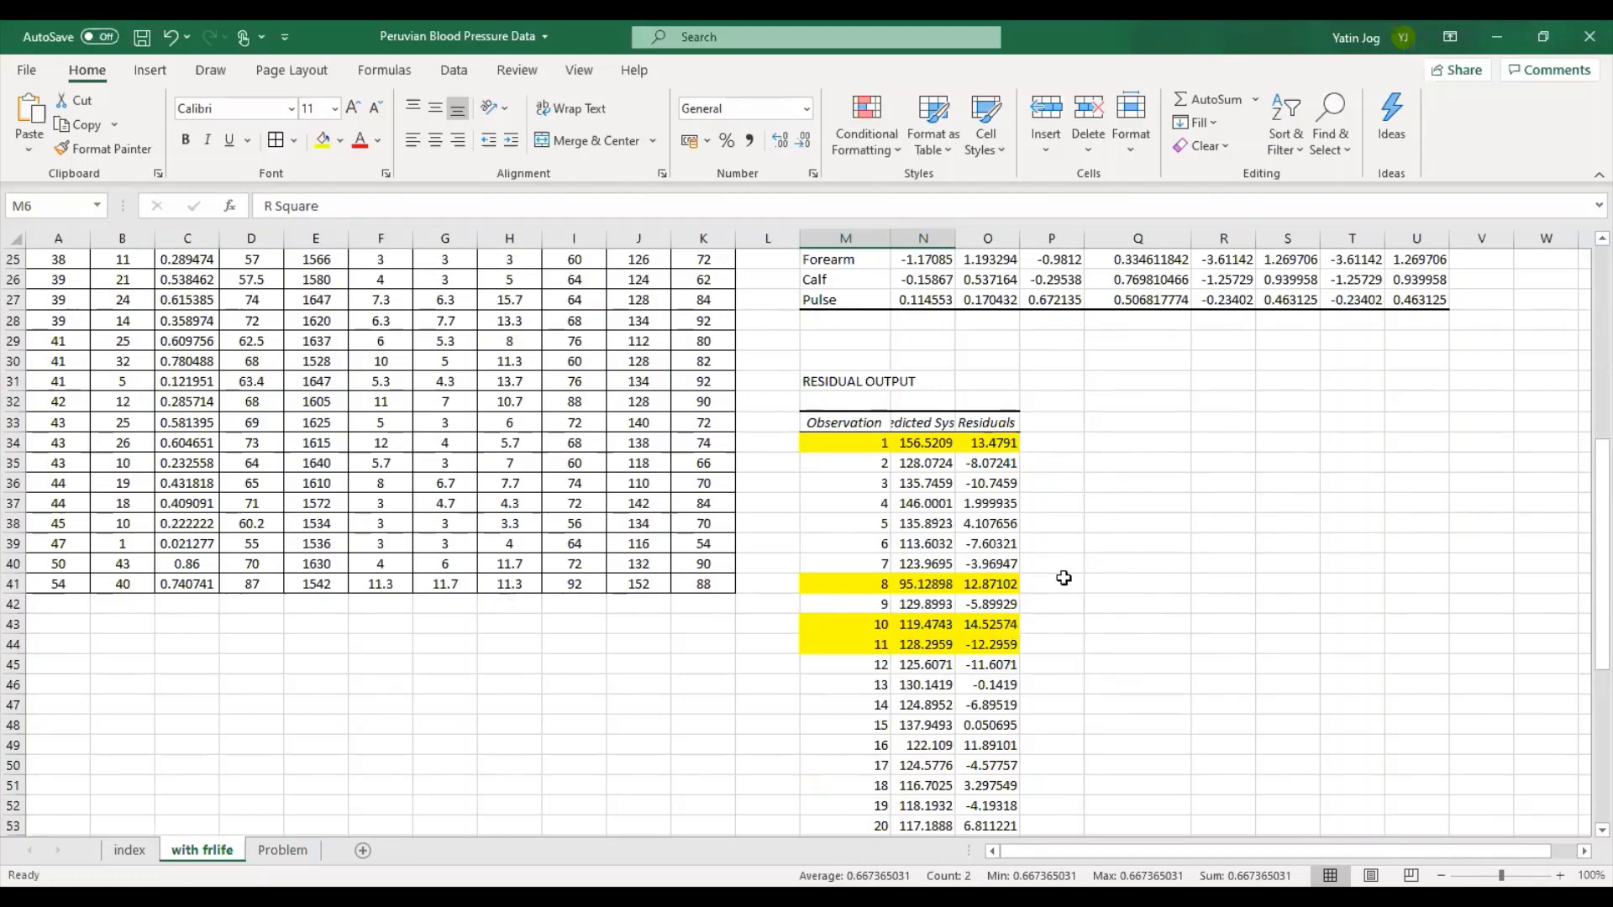
pyautogui.scroll(-4, 1064, 578)
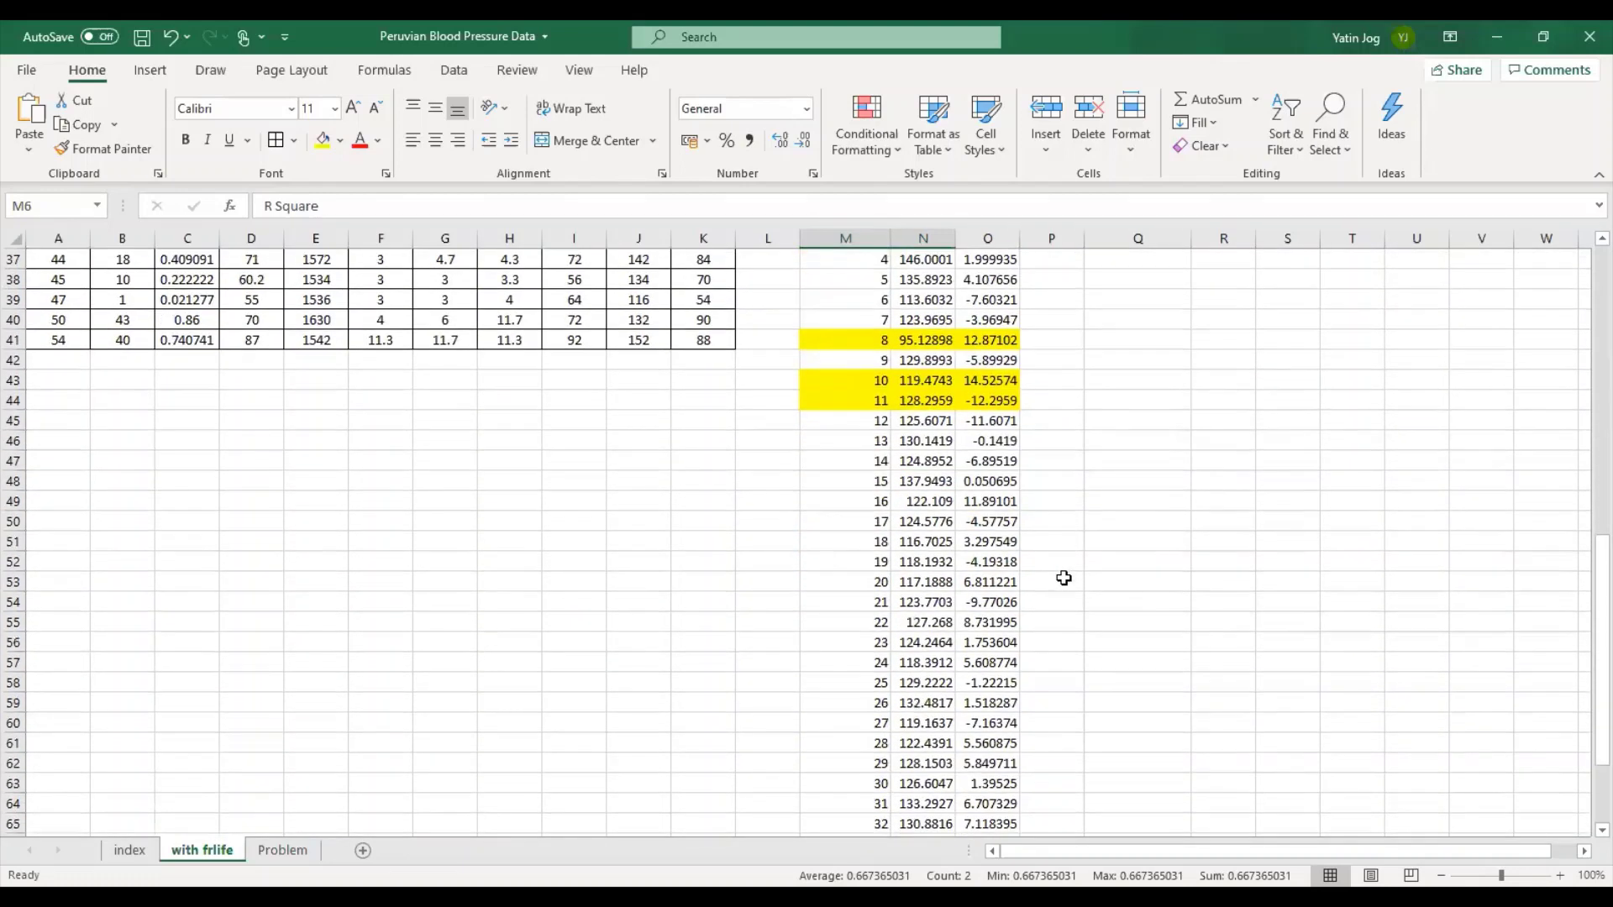
pyautogui.scroll(-2, 1064, 578)
pyautogui.scroll(5, 1063, 578)
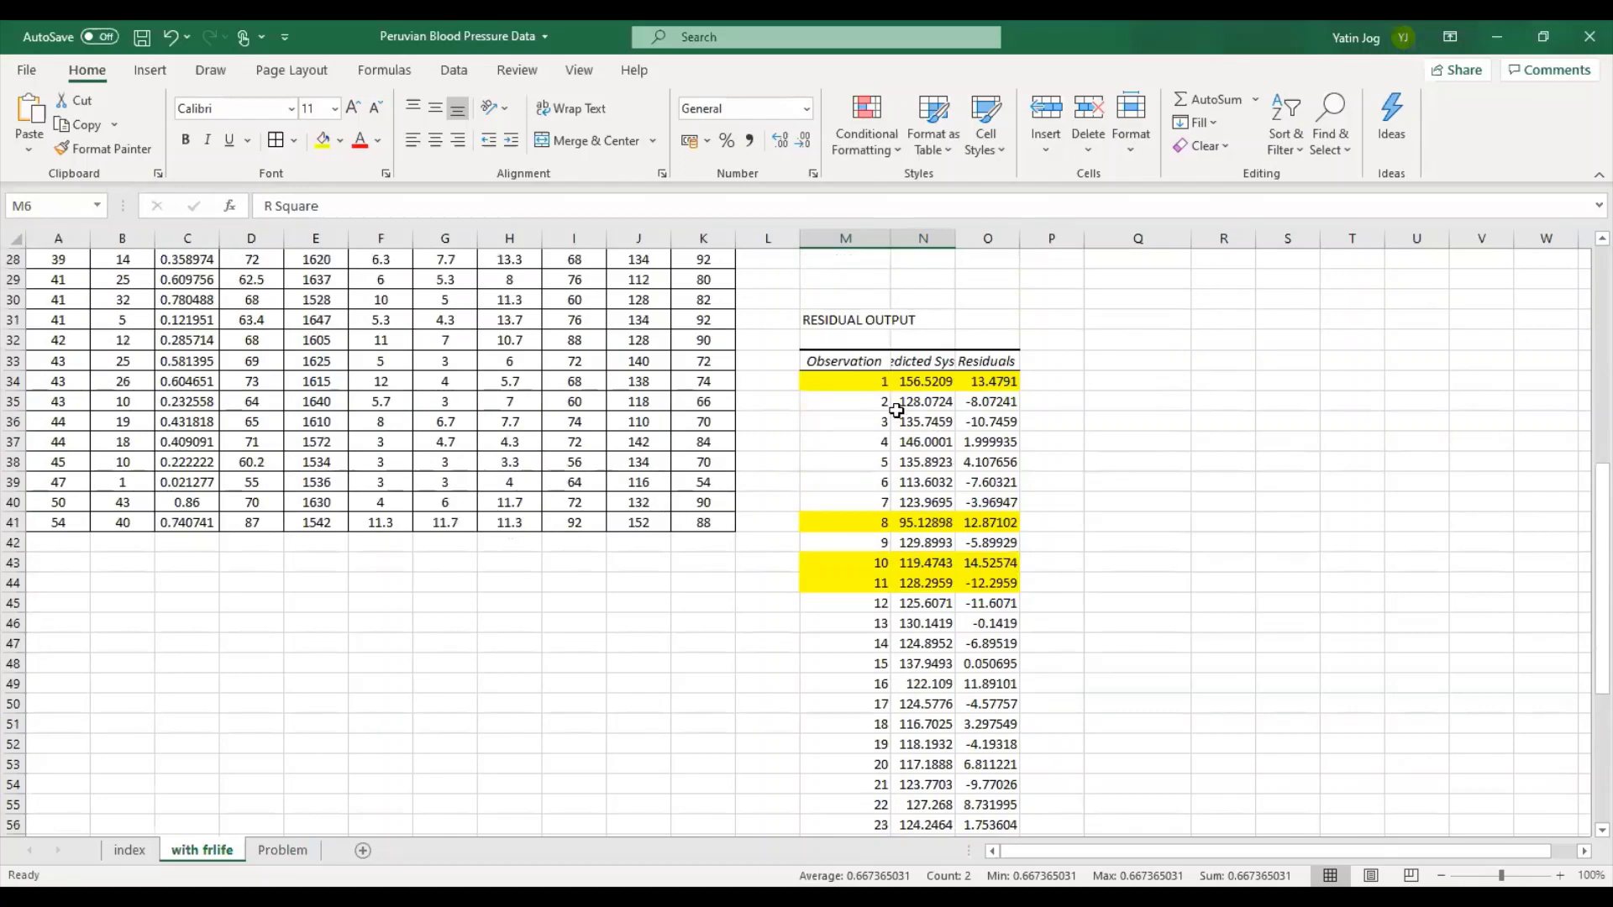
pyautogui.scroll(9, 312, 555)
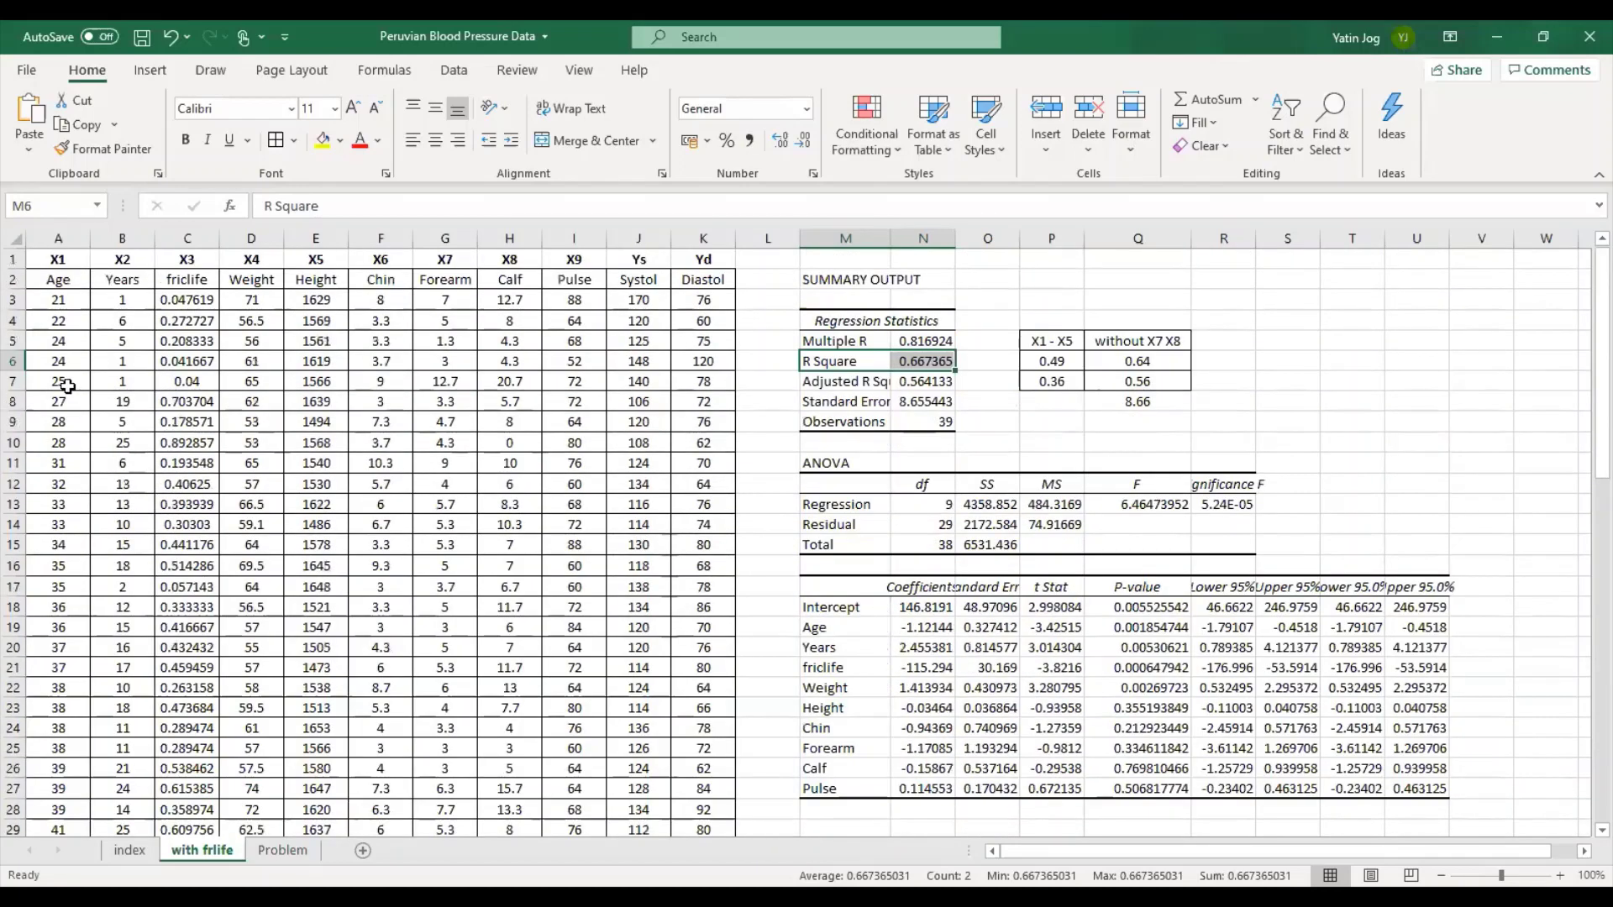
# Examine the first data row, the Forearm and Calf columns, and the highlighted observations 1, 8, 10 and 11 in the residual output.
pyautogui.click(15, 300)
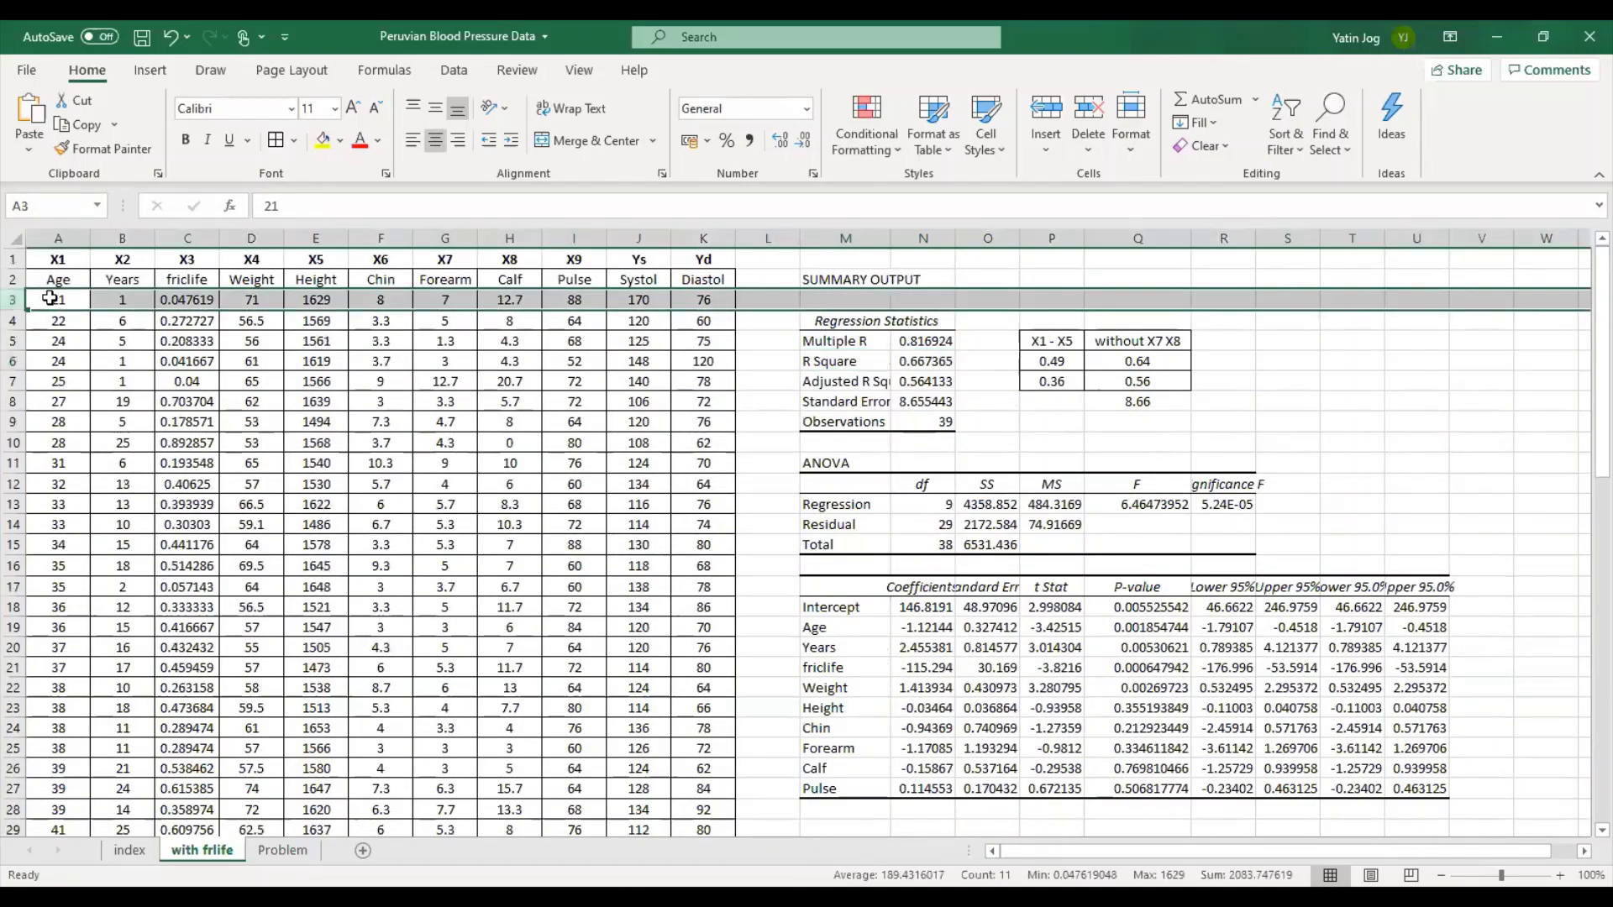
pyautogui.moveTo(50, 301); pyautogui.dragTo(703, 301)
pyautogui.click(443, 239)
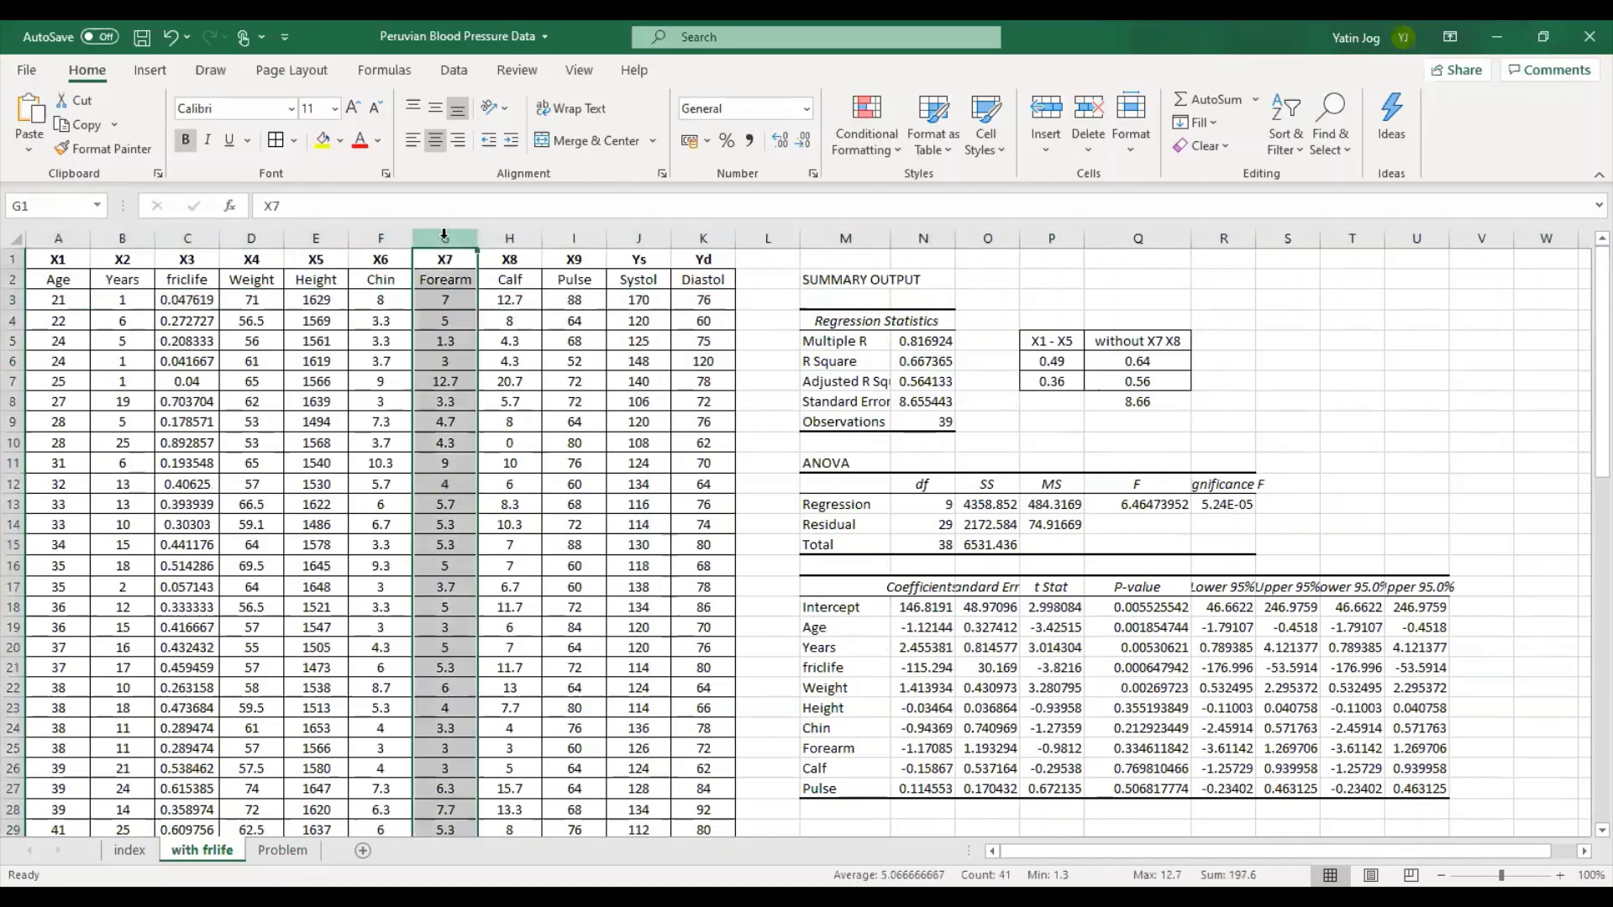
pyautogui.click(513, 239)
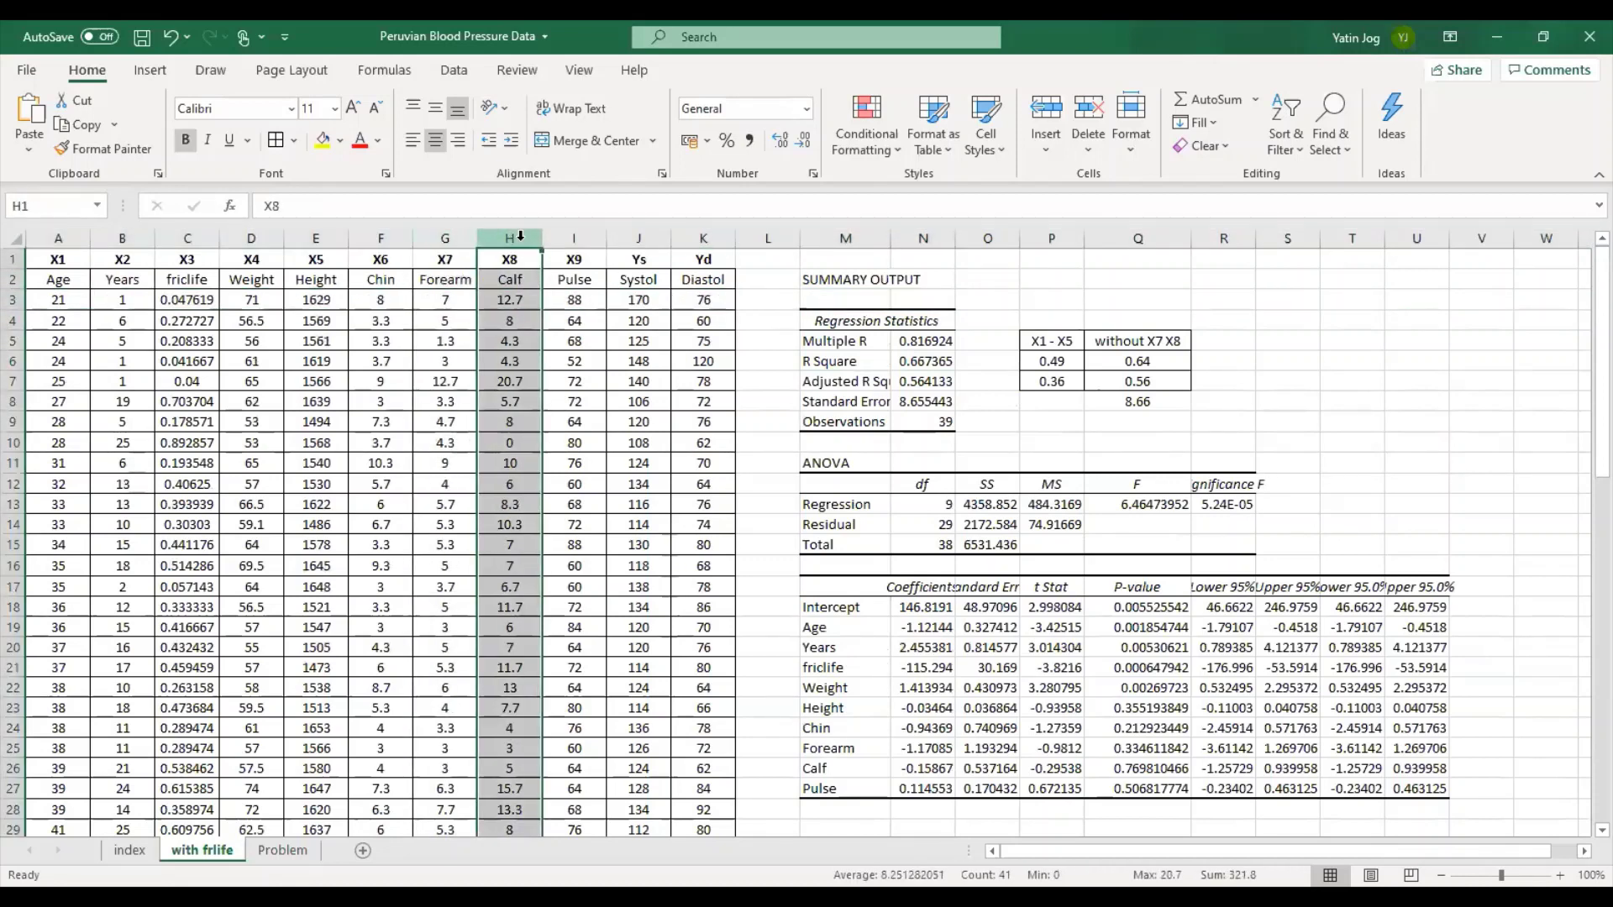
pyautogui.click(13, 300)
pyautogui.scroll(-4, 704, 616)
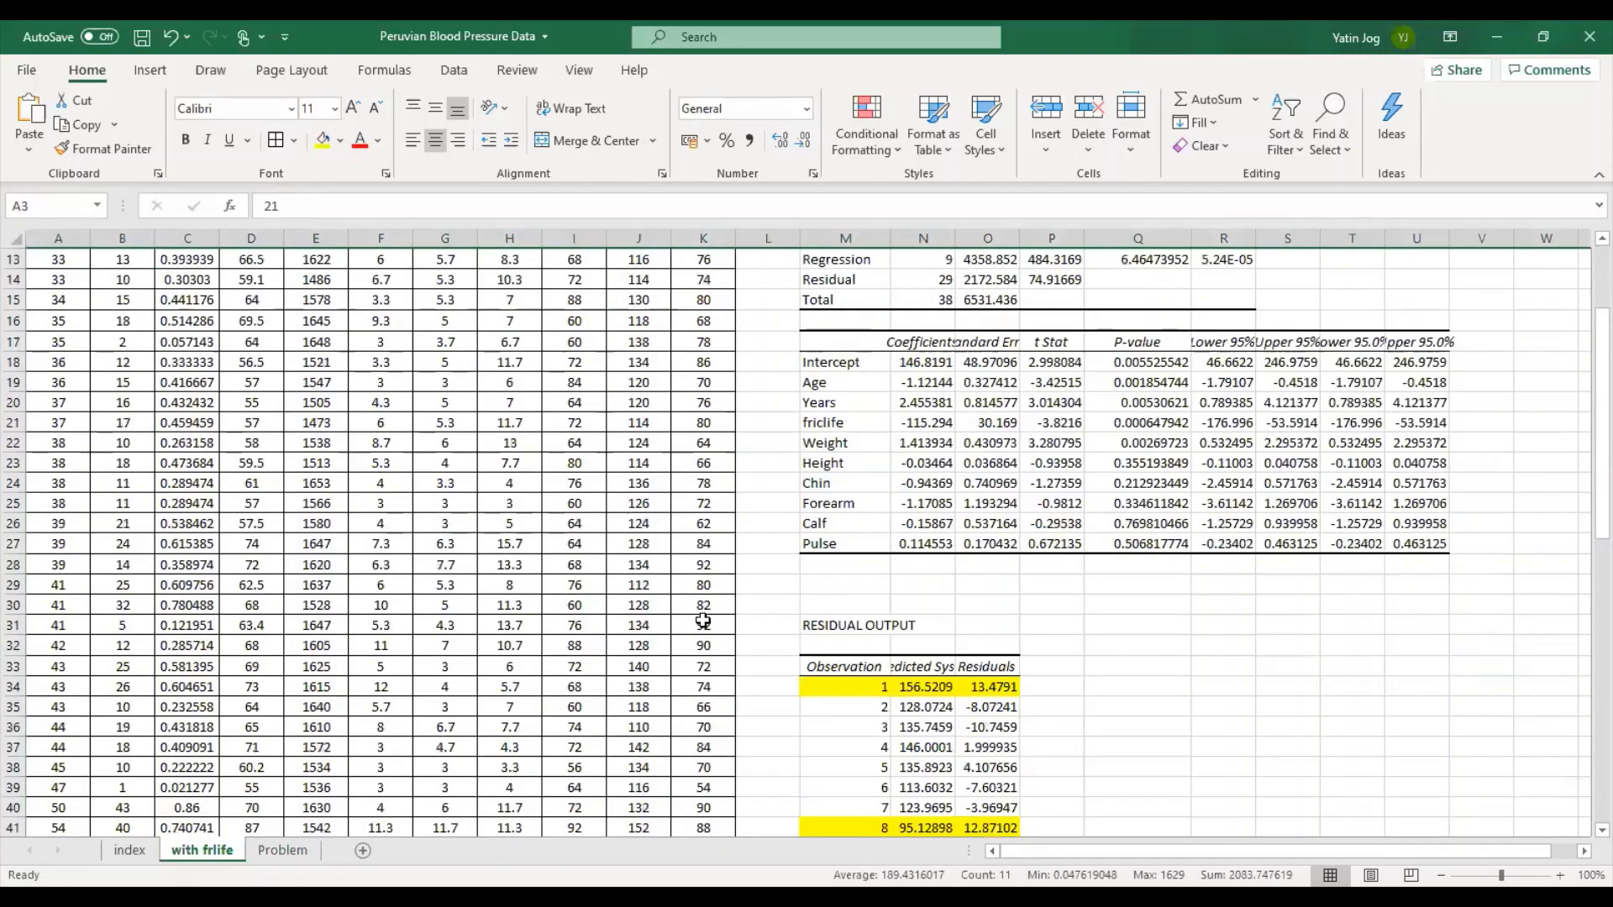
pyautogui.scroll(-2, 863, 565)
pyautogui.click(863, 565)
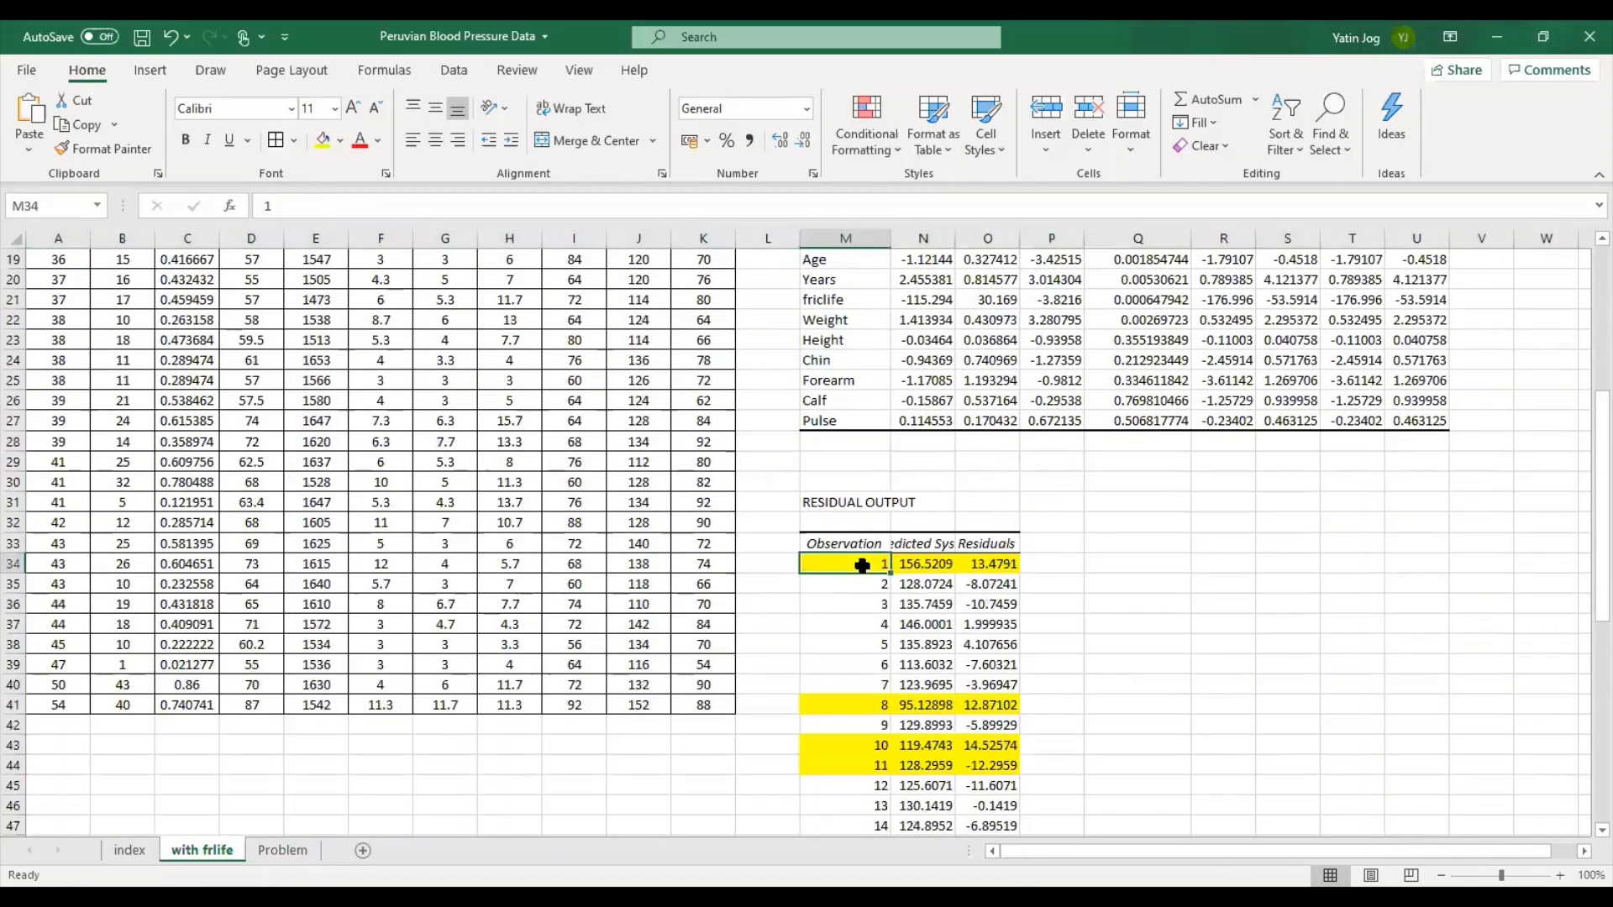
pyautogui.click(856, 704)
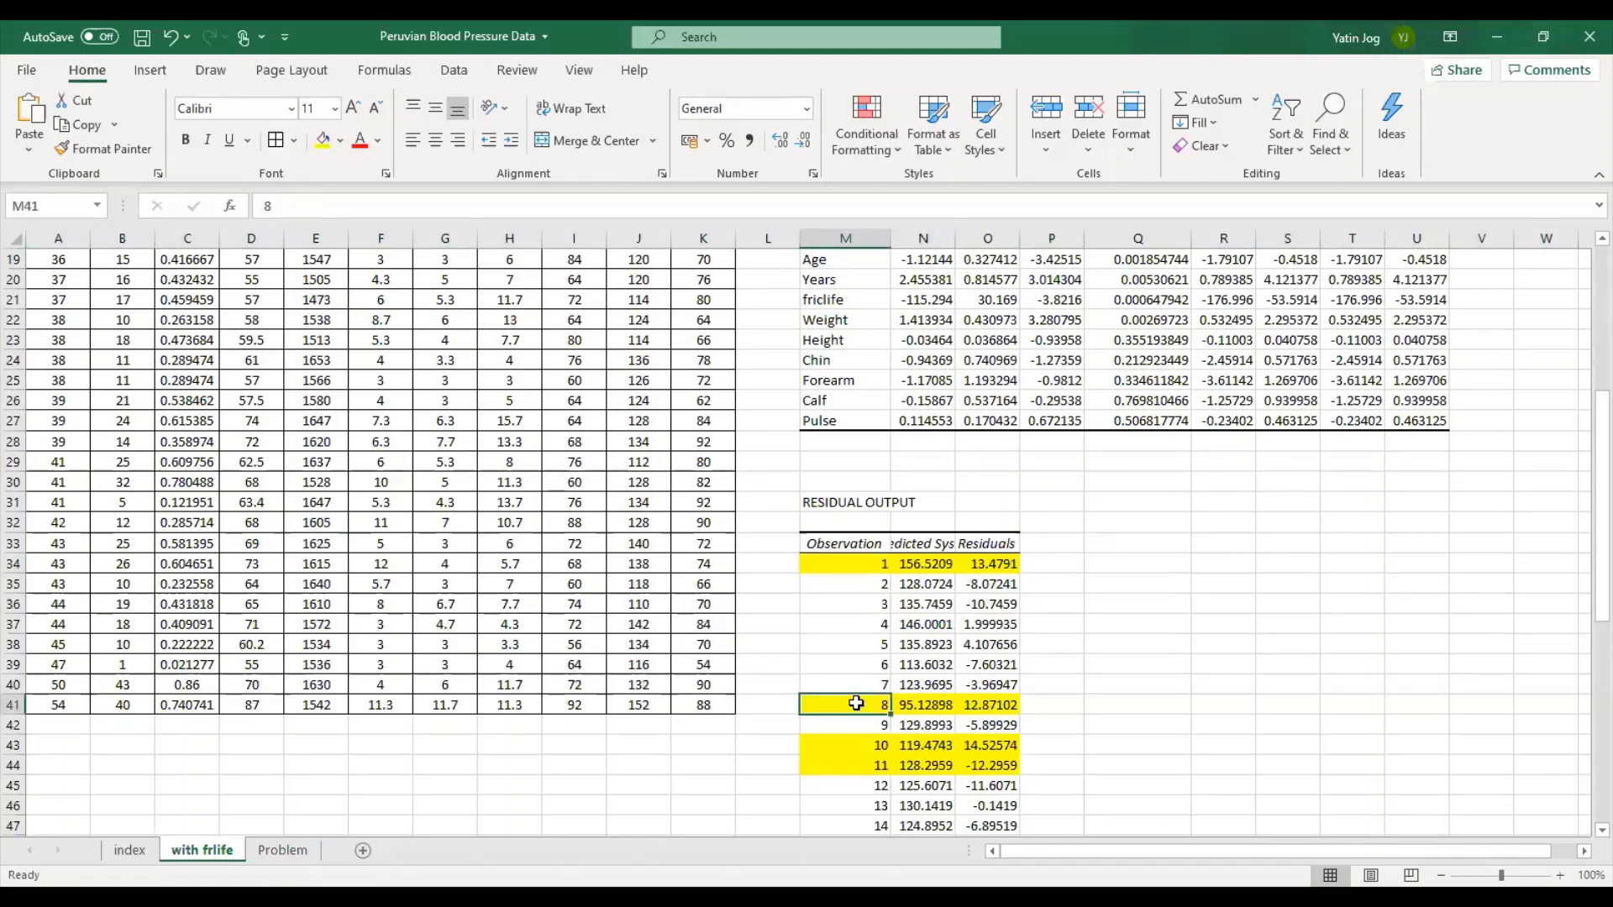
pyautogui.click(860, 745)
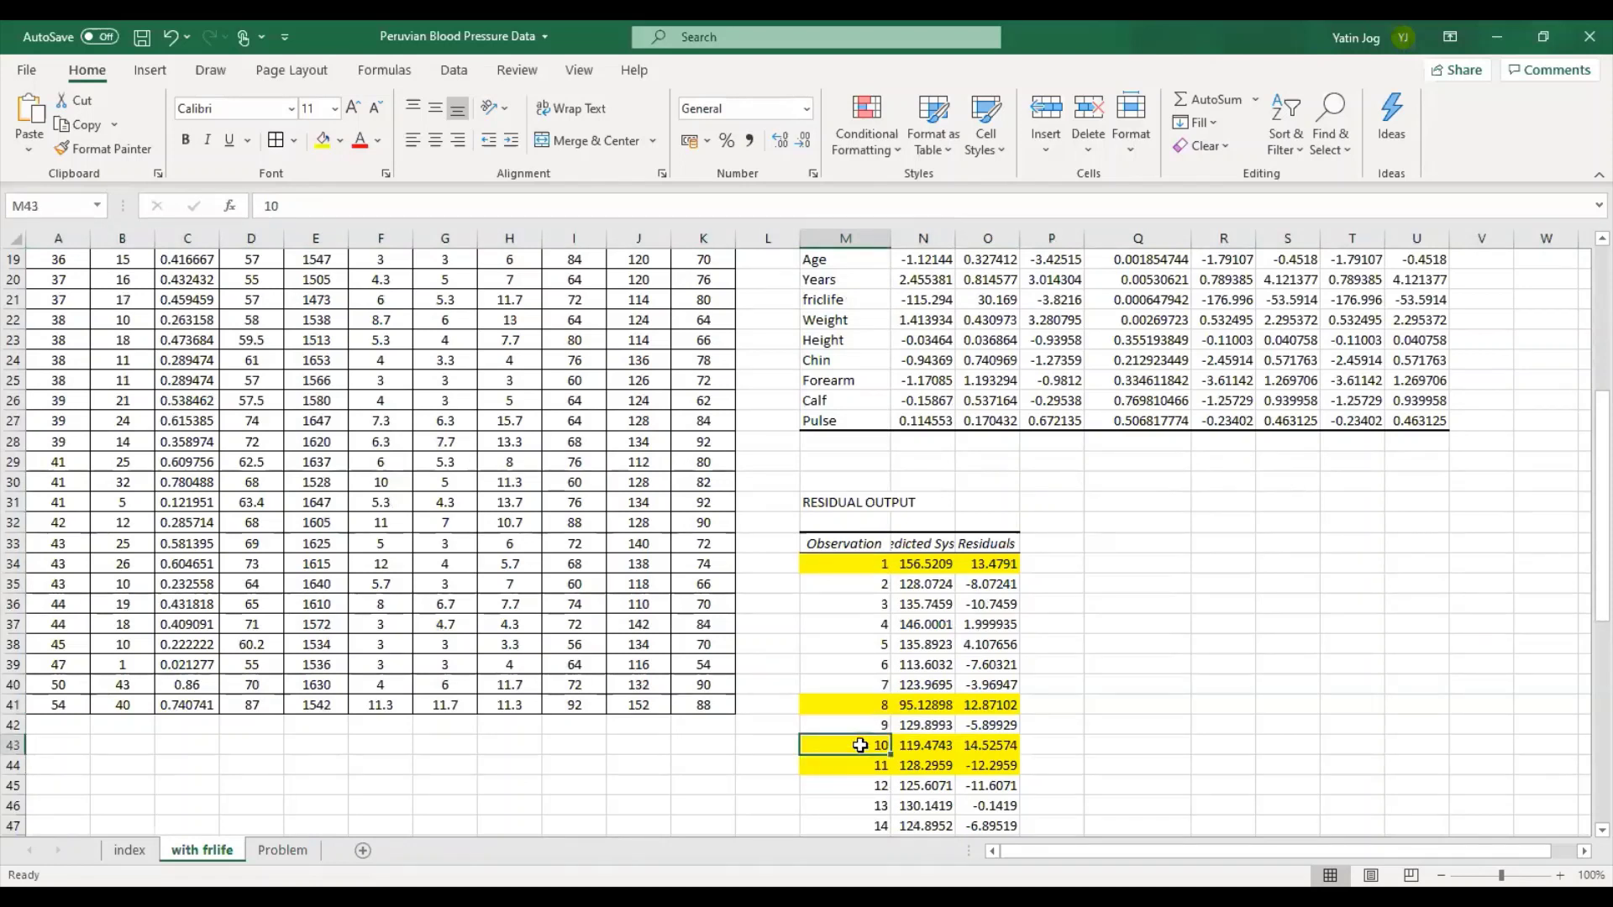
pyautogui.click(859, 765)
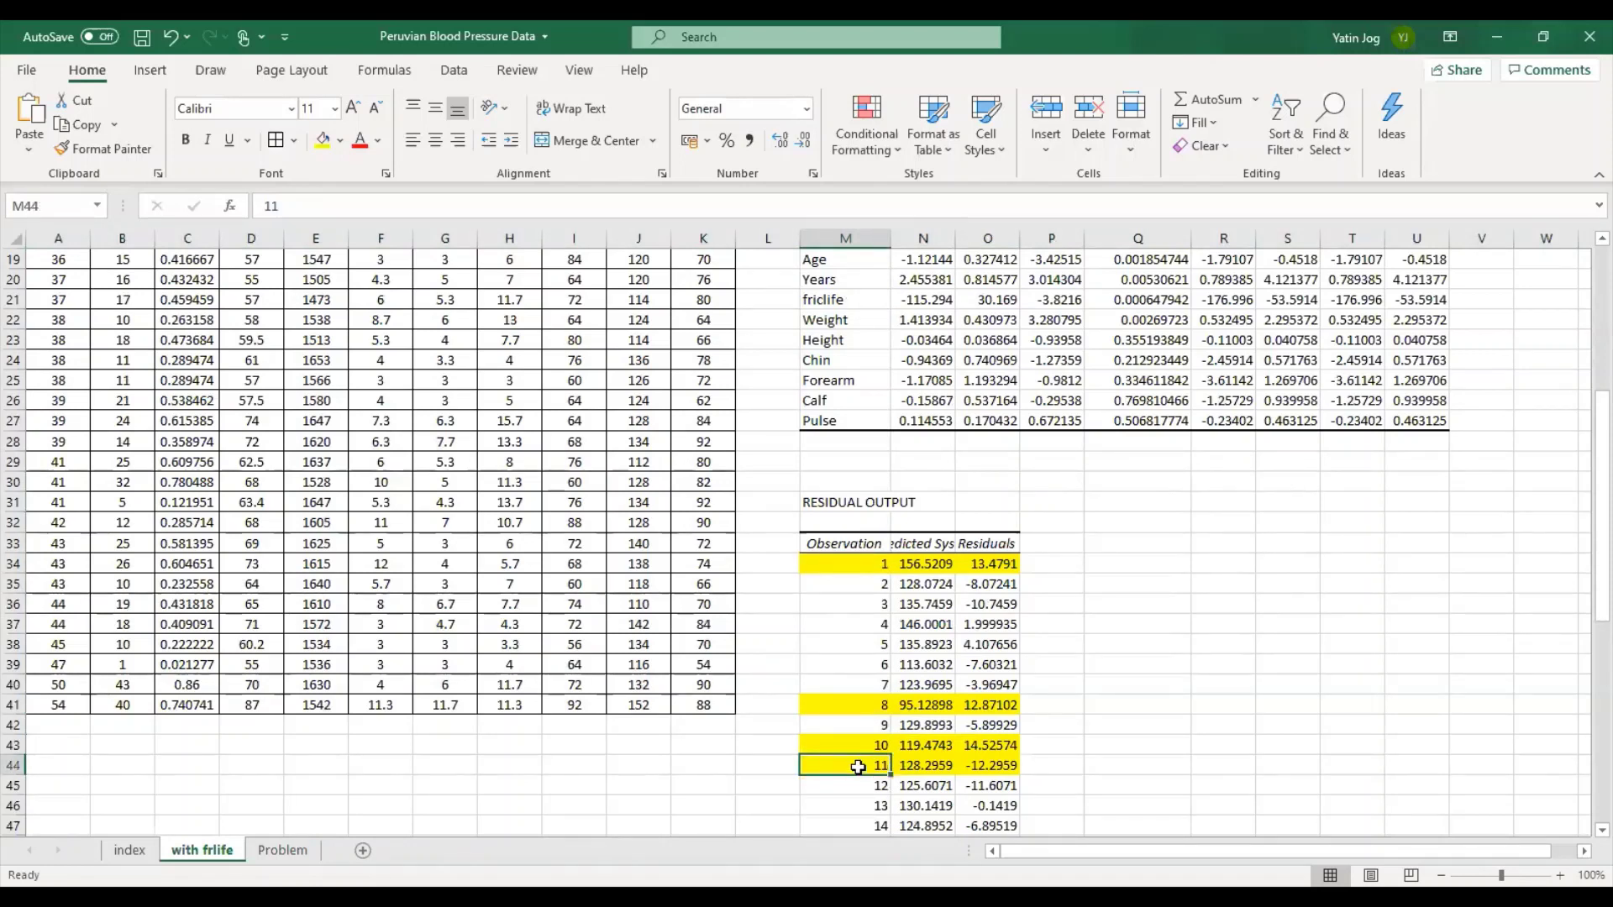
pyautogui.click(878, 565)
pyautogui.click(847, 705)
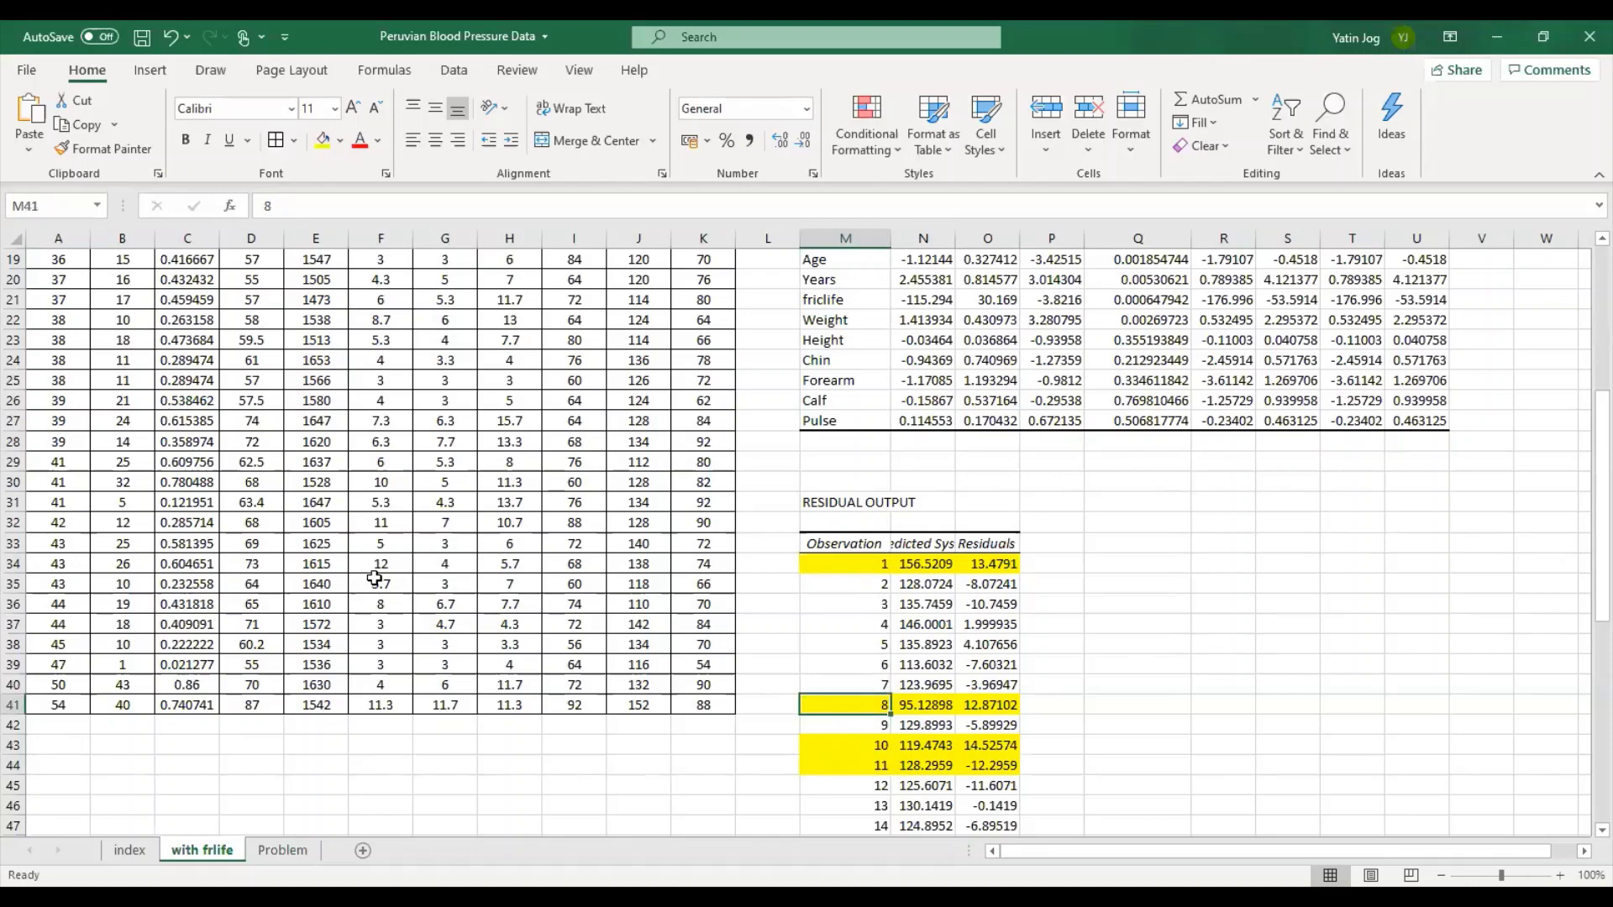
# Record the fit statistics for iteration 1, excluding 4 values, in P6:P8: R Square 0.7, Adjusted R Square 0.59 and Standard Error 7.03.
pyautogui.scroll(6, 375, 578)
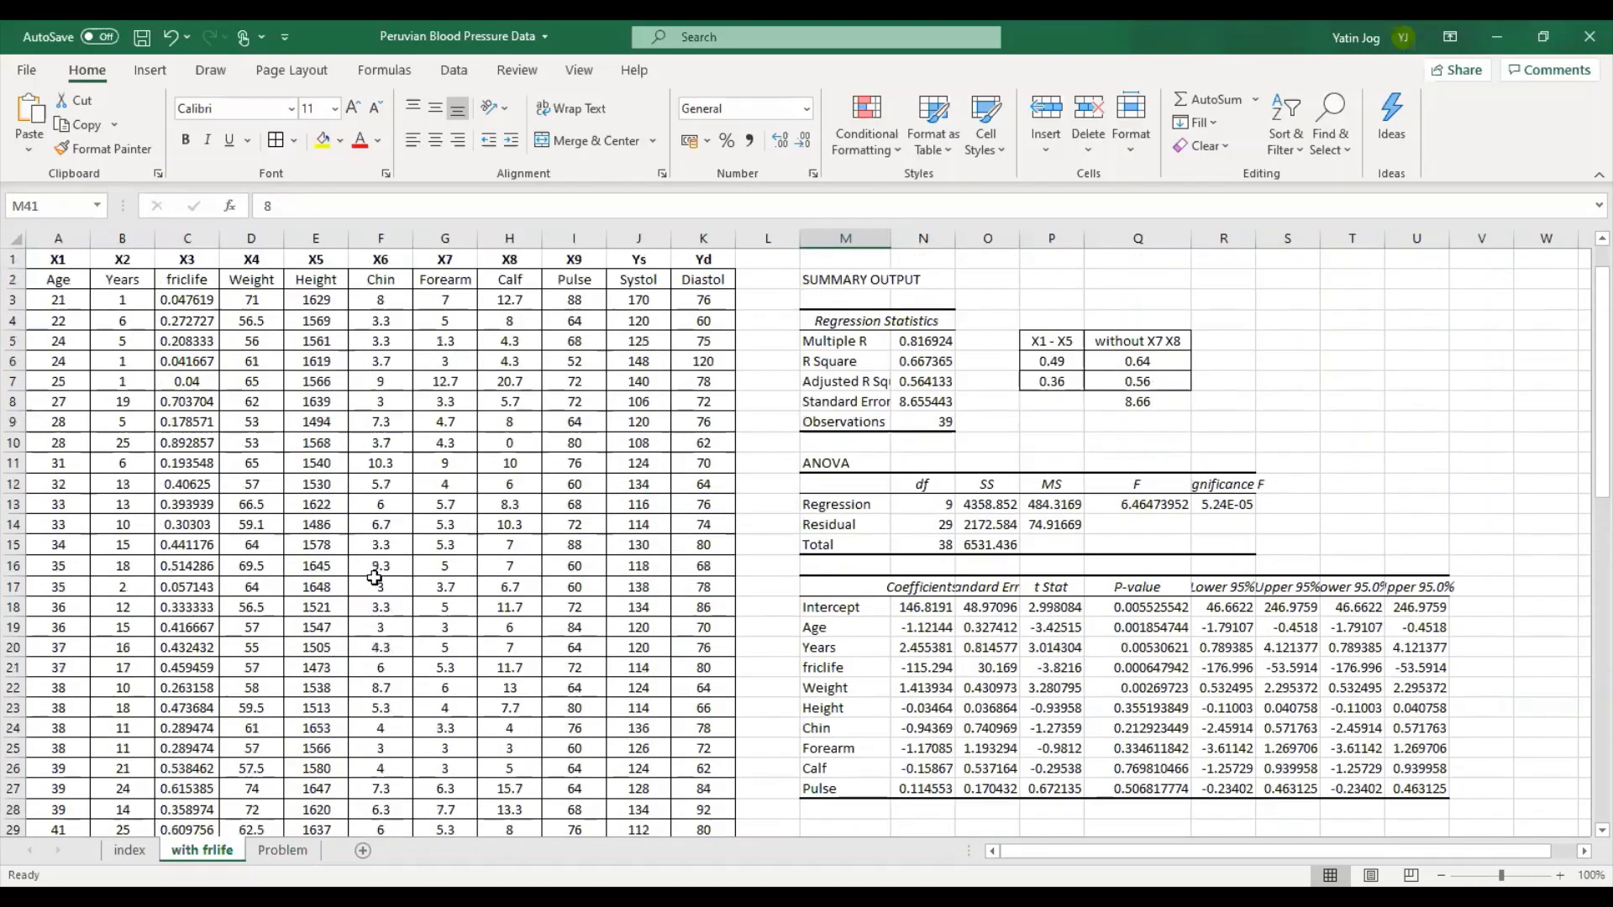
pyautogui.click(985, 378)
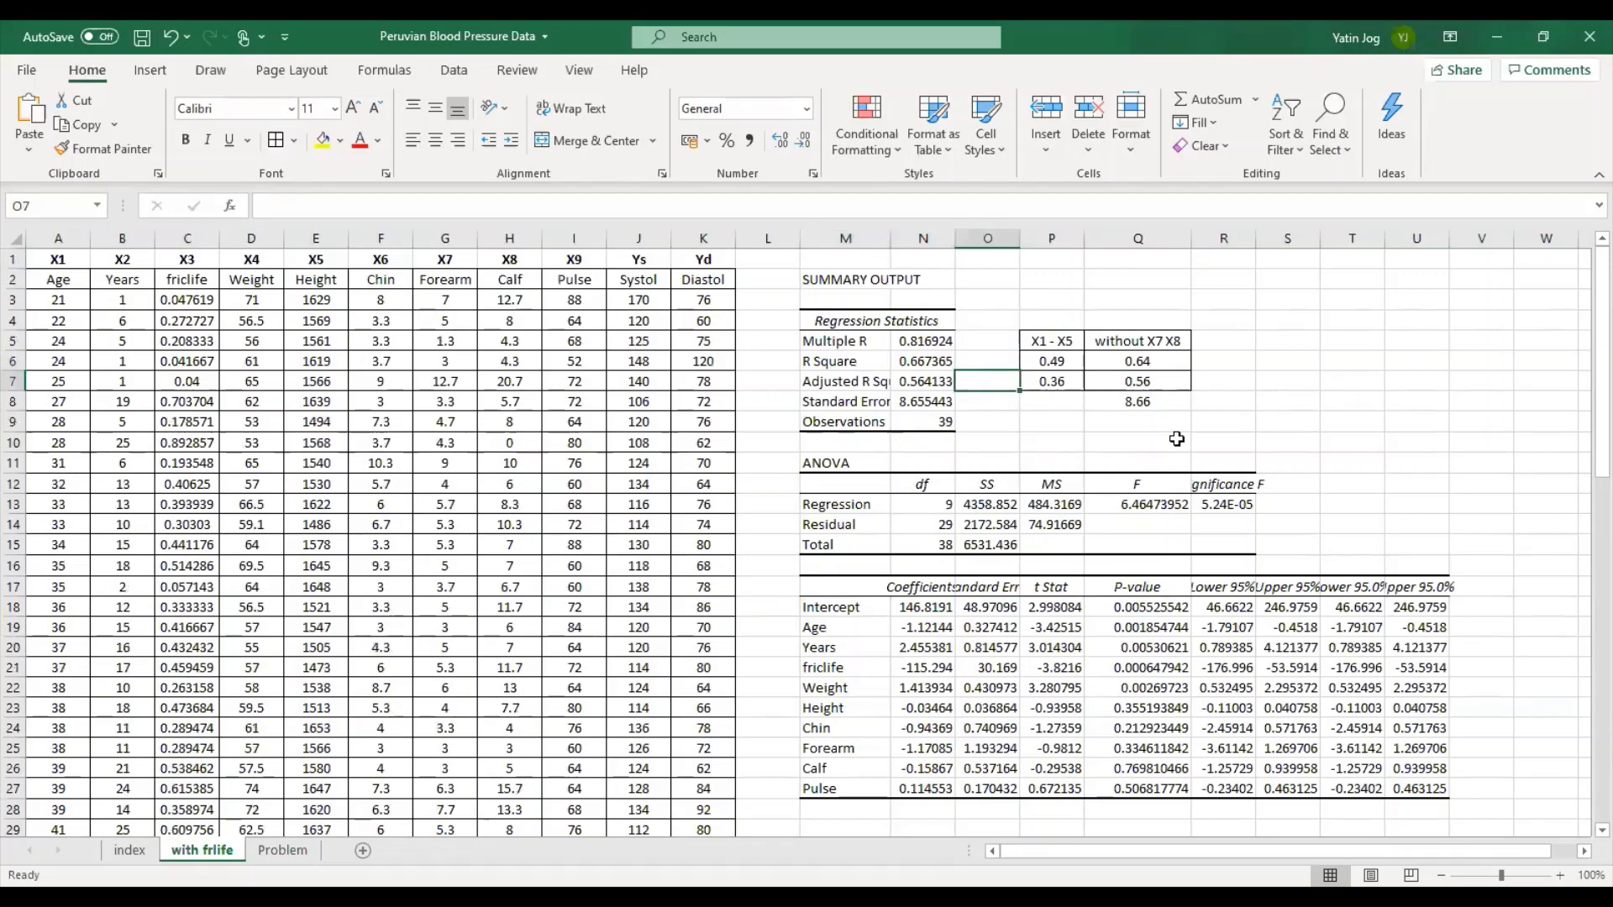
pyautogui.click(975, 403)
pyautogui.write('0.')
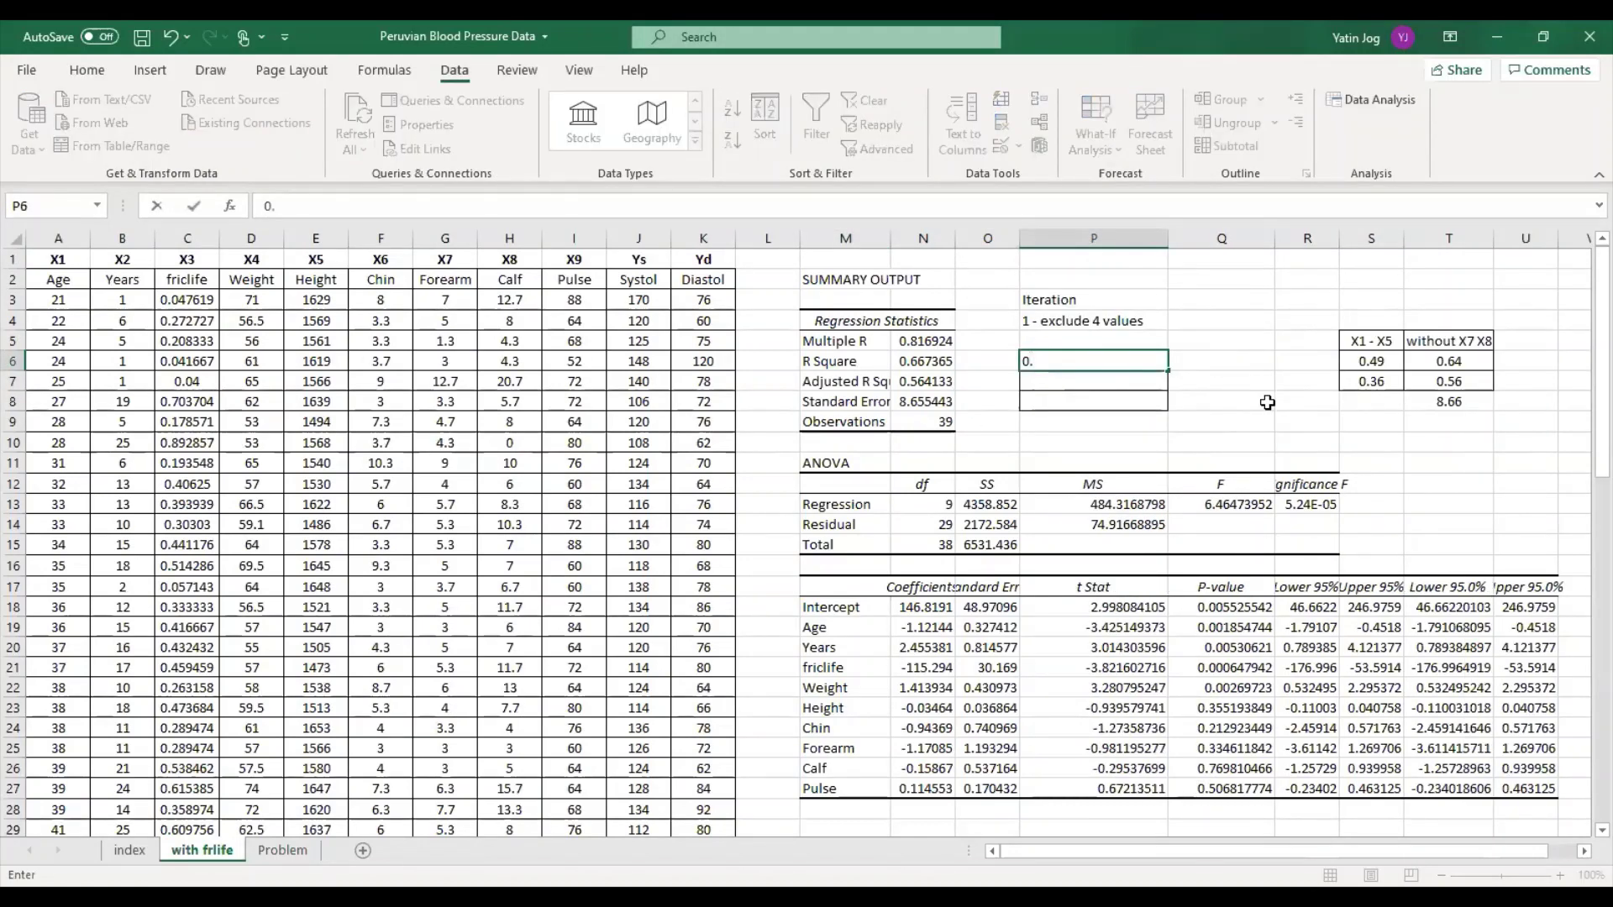
pyautogui.write('70')
pyautogui.press('Return')
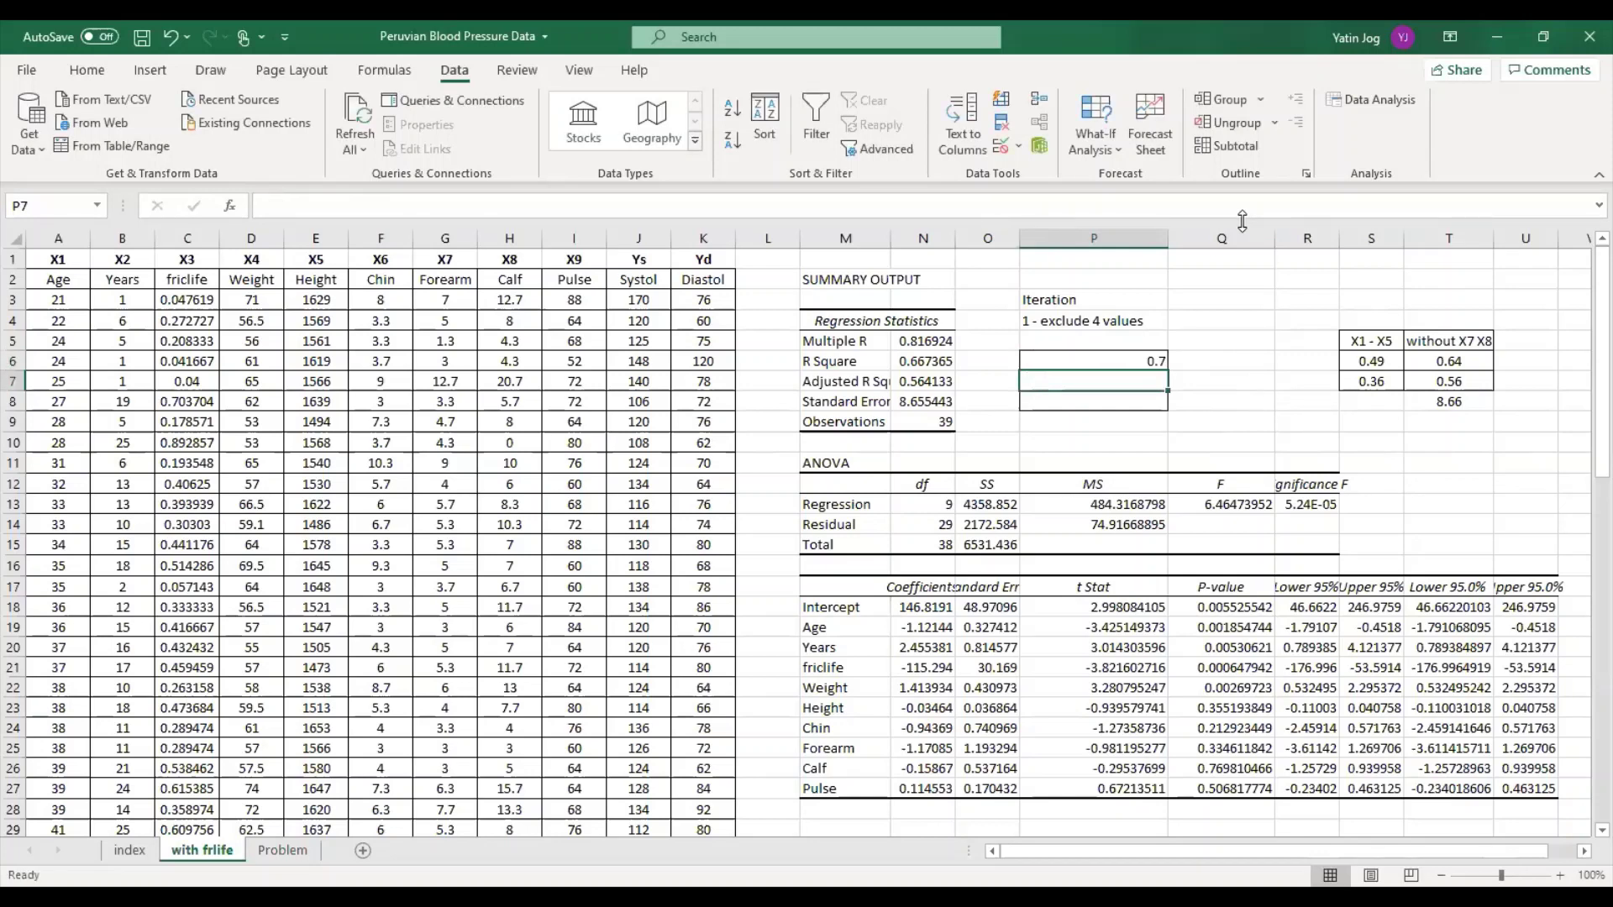
pyautogui.write('0')
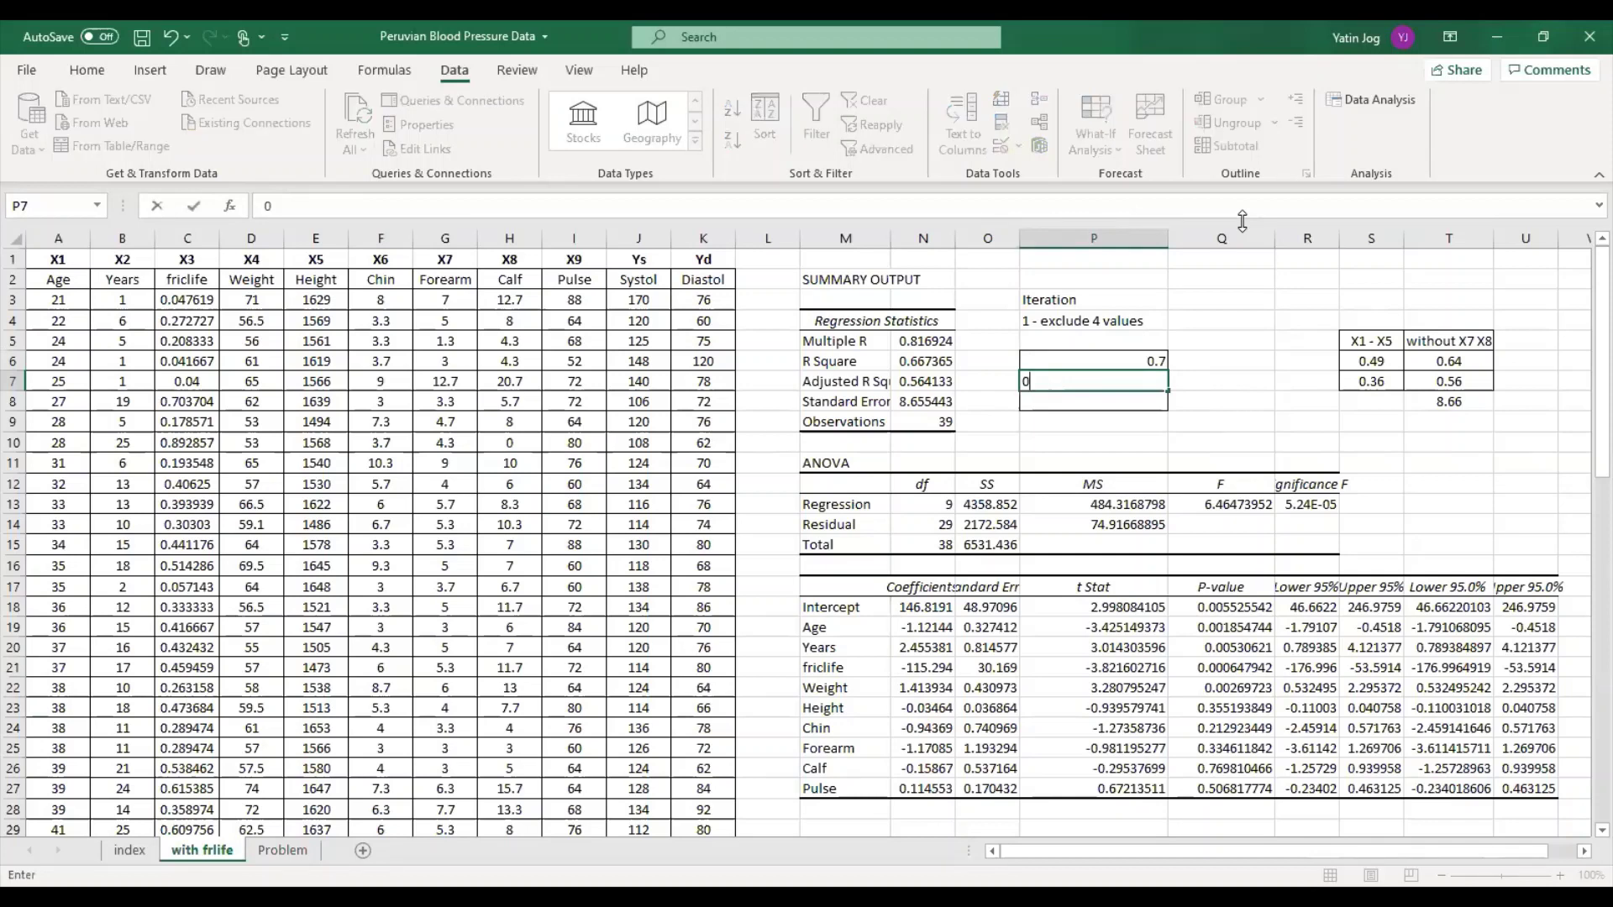
pyautogui.write('.59')
pyautogui.press('Return')
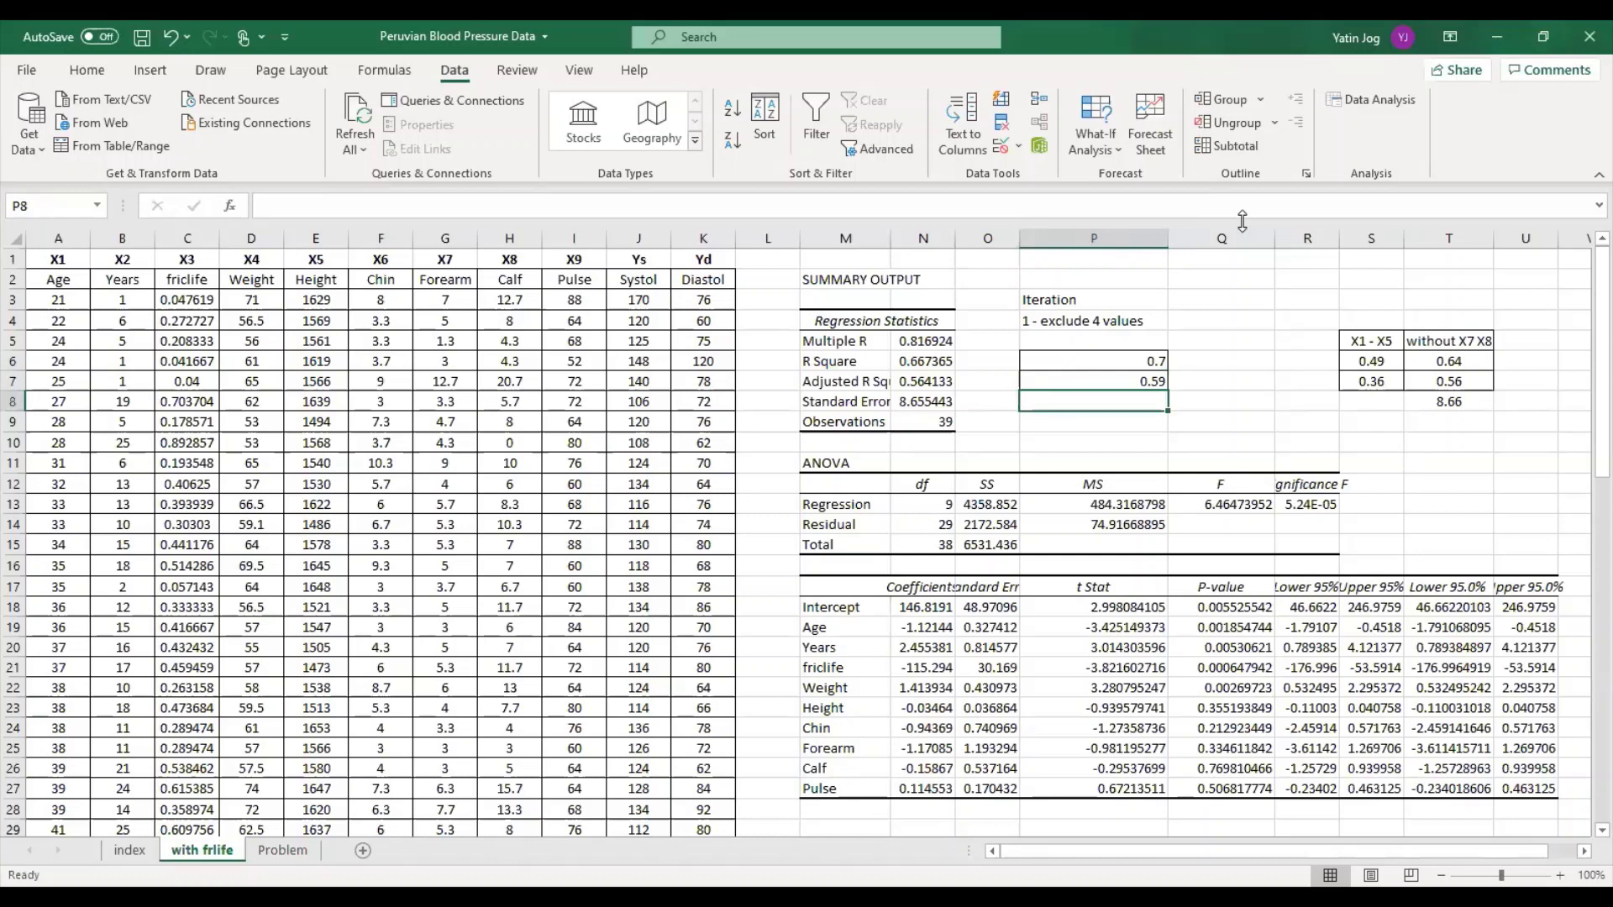
pyautogui.write('7.03')
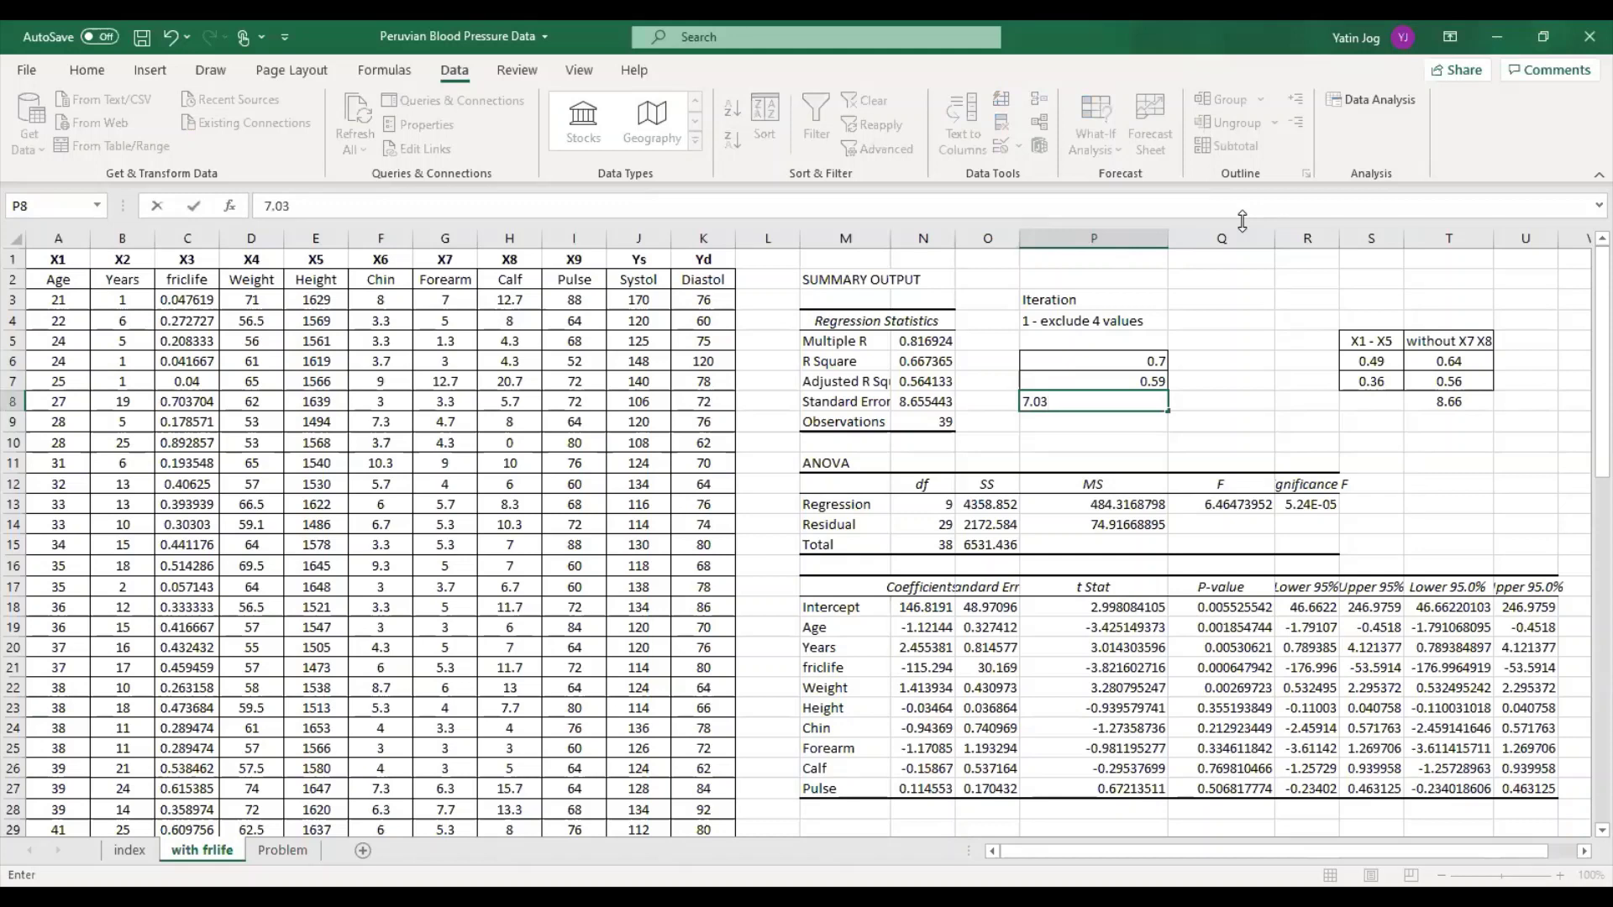
pyautogui.press('Return')
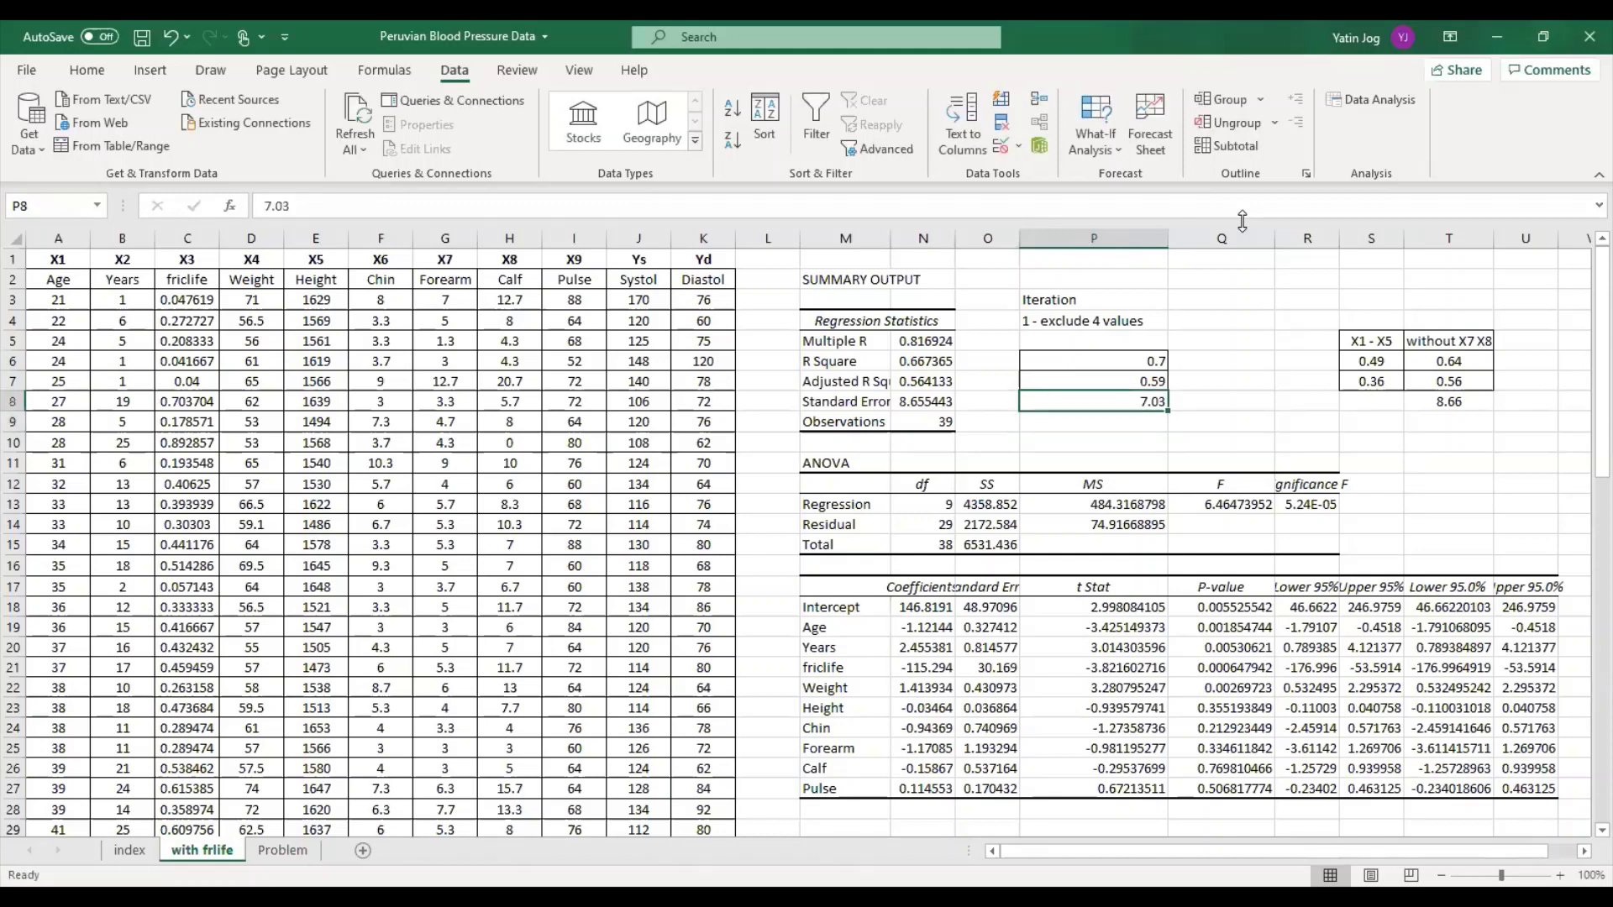
pyautogui.press('Up')
pyautogui.press('Up')
pyautogui.press('Up')
pyautogui.press('Up')
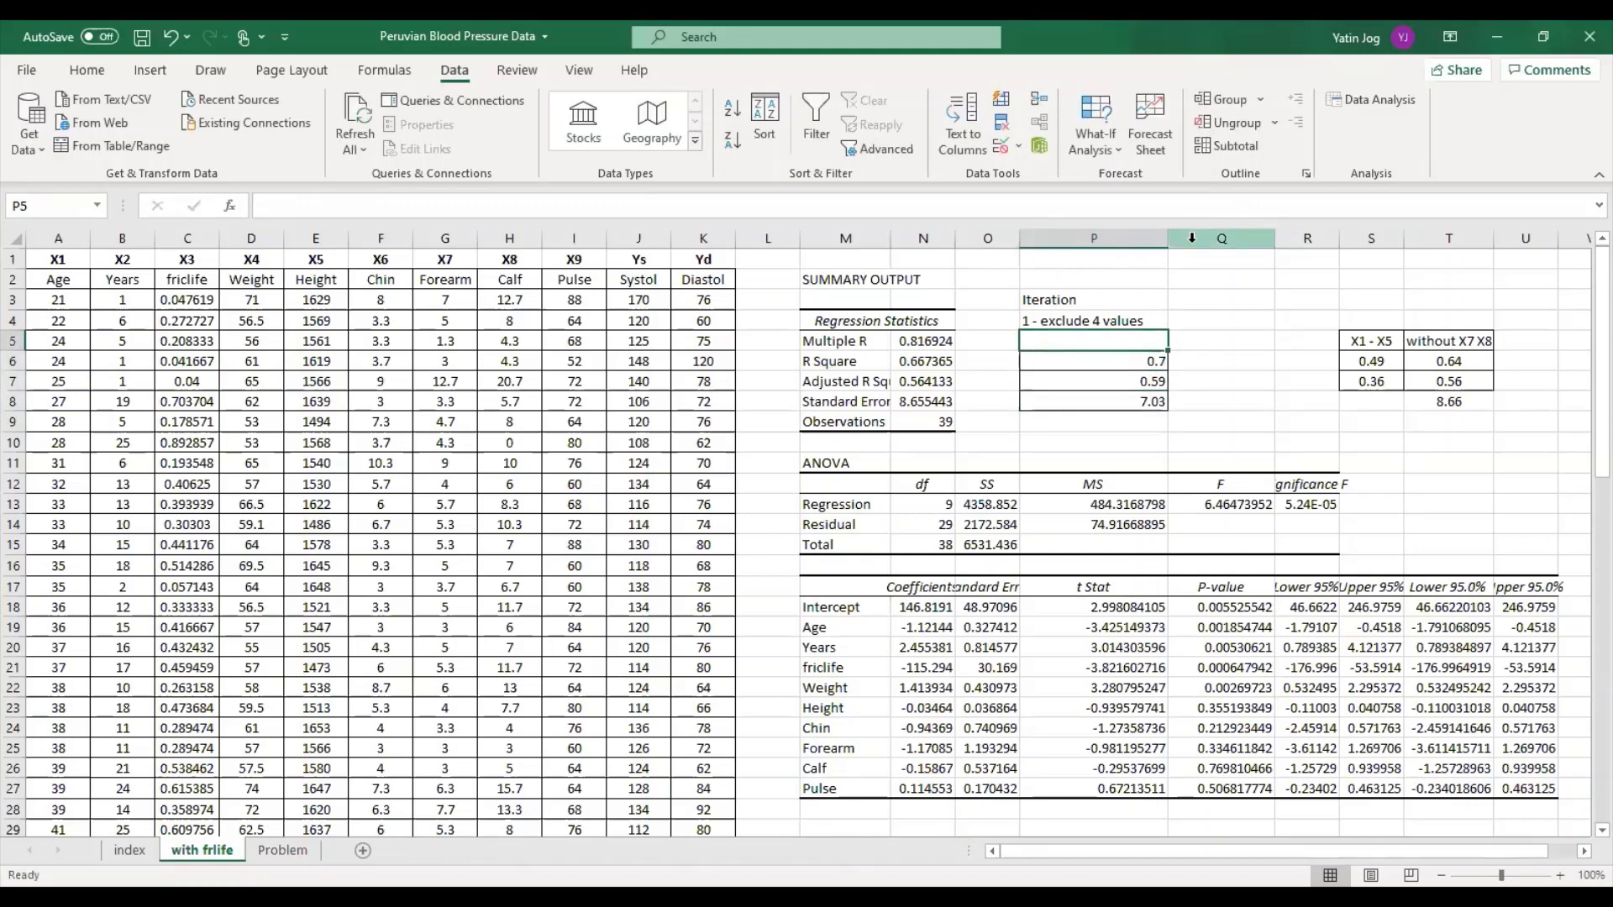
# Compare the full model's R Square, Adjusted R Square and Standard Error with the iteration 1 values in P6:P8, and recheck the highlighted residuals.
pyautogui.moveTo(932, 351); pyautogui.dragTo(934, 403)
pyautogui.click(1156, 366)
pyautogui.moveTo(1155, 365); pyautogui.dragTo(1157, 402)
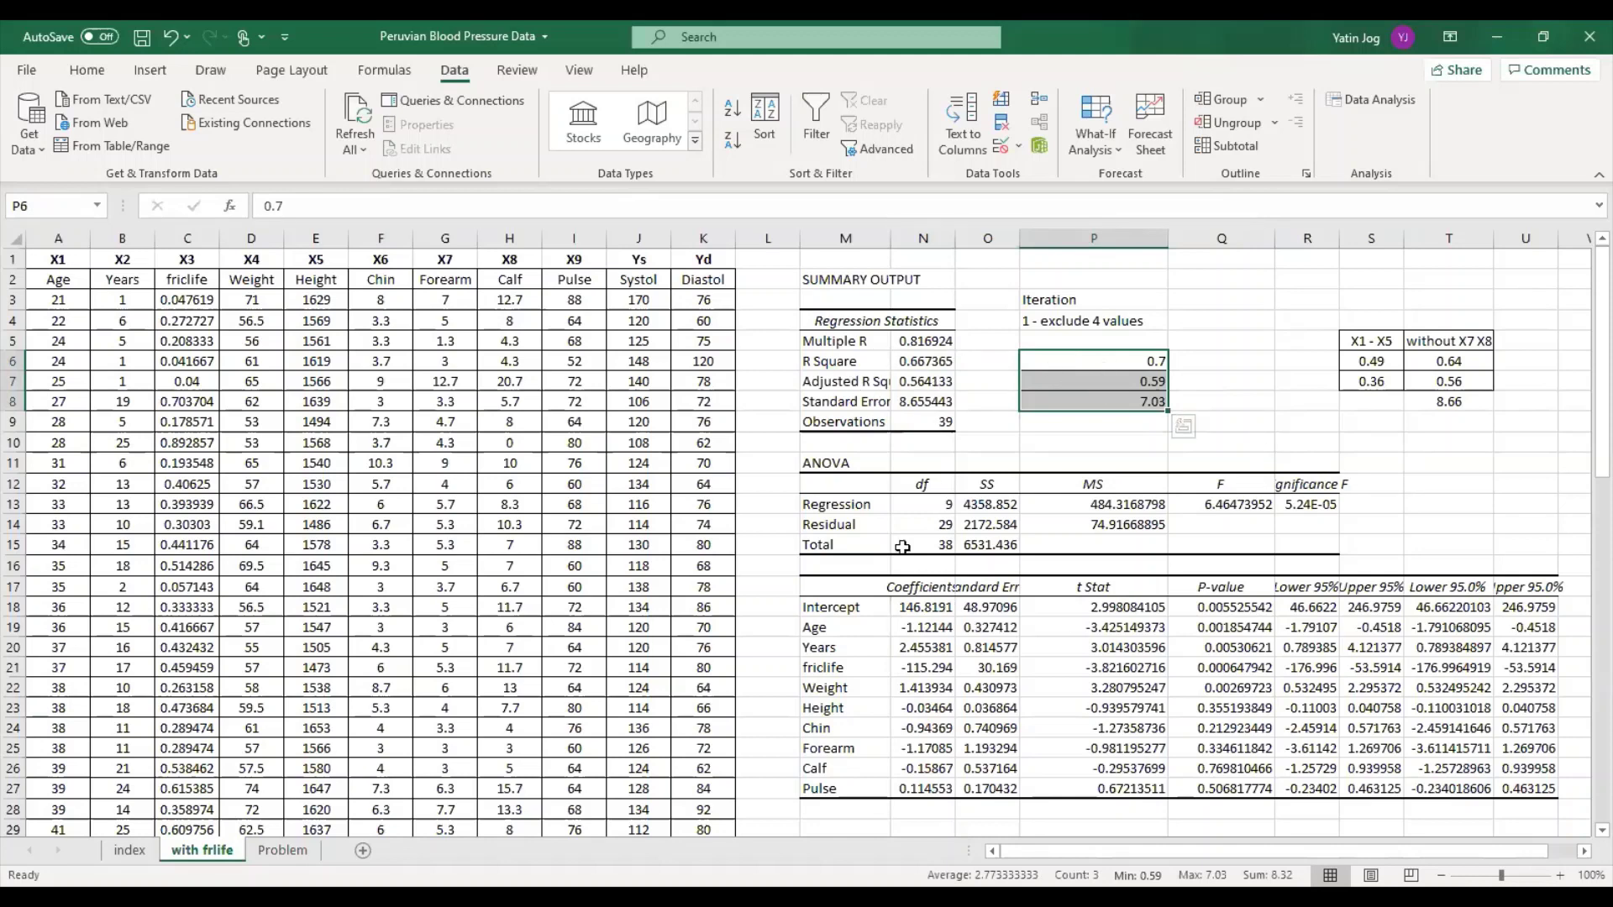
pyautogui.scroll(-7, 1050, 723)
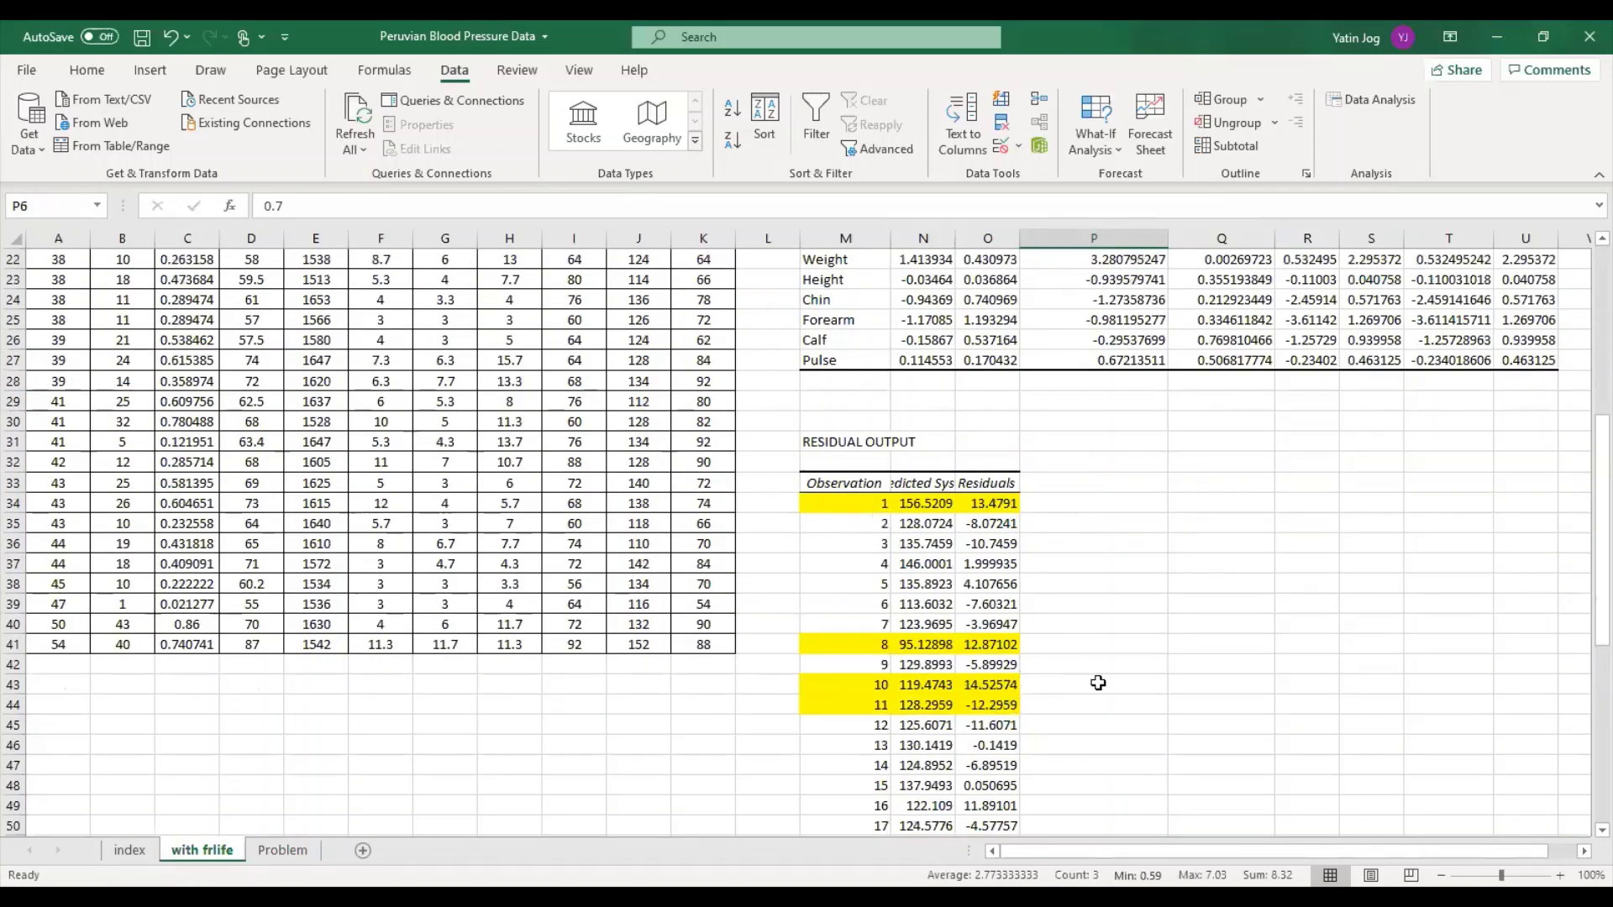
pyautogui.scroll(5, 1097, 685)
pyautogui.scroll(2, 933, 366)
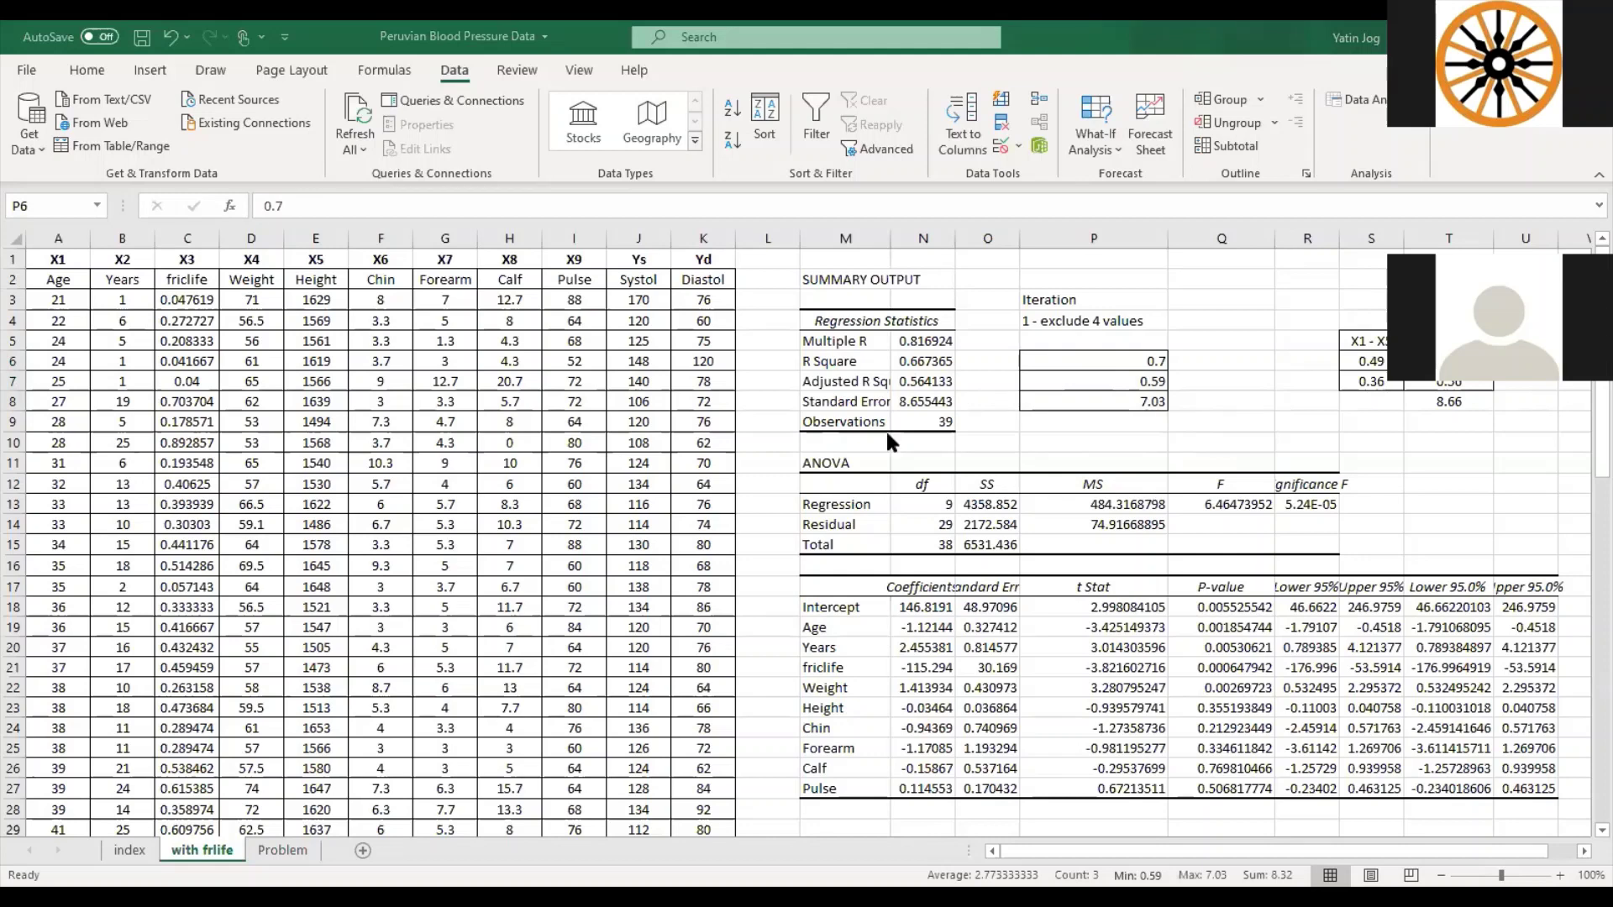
pyautogui.scroll(-6, 885, 435)
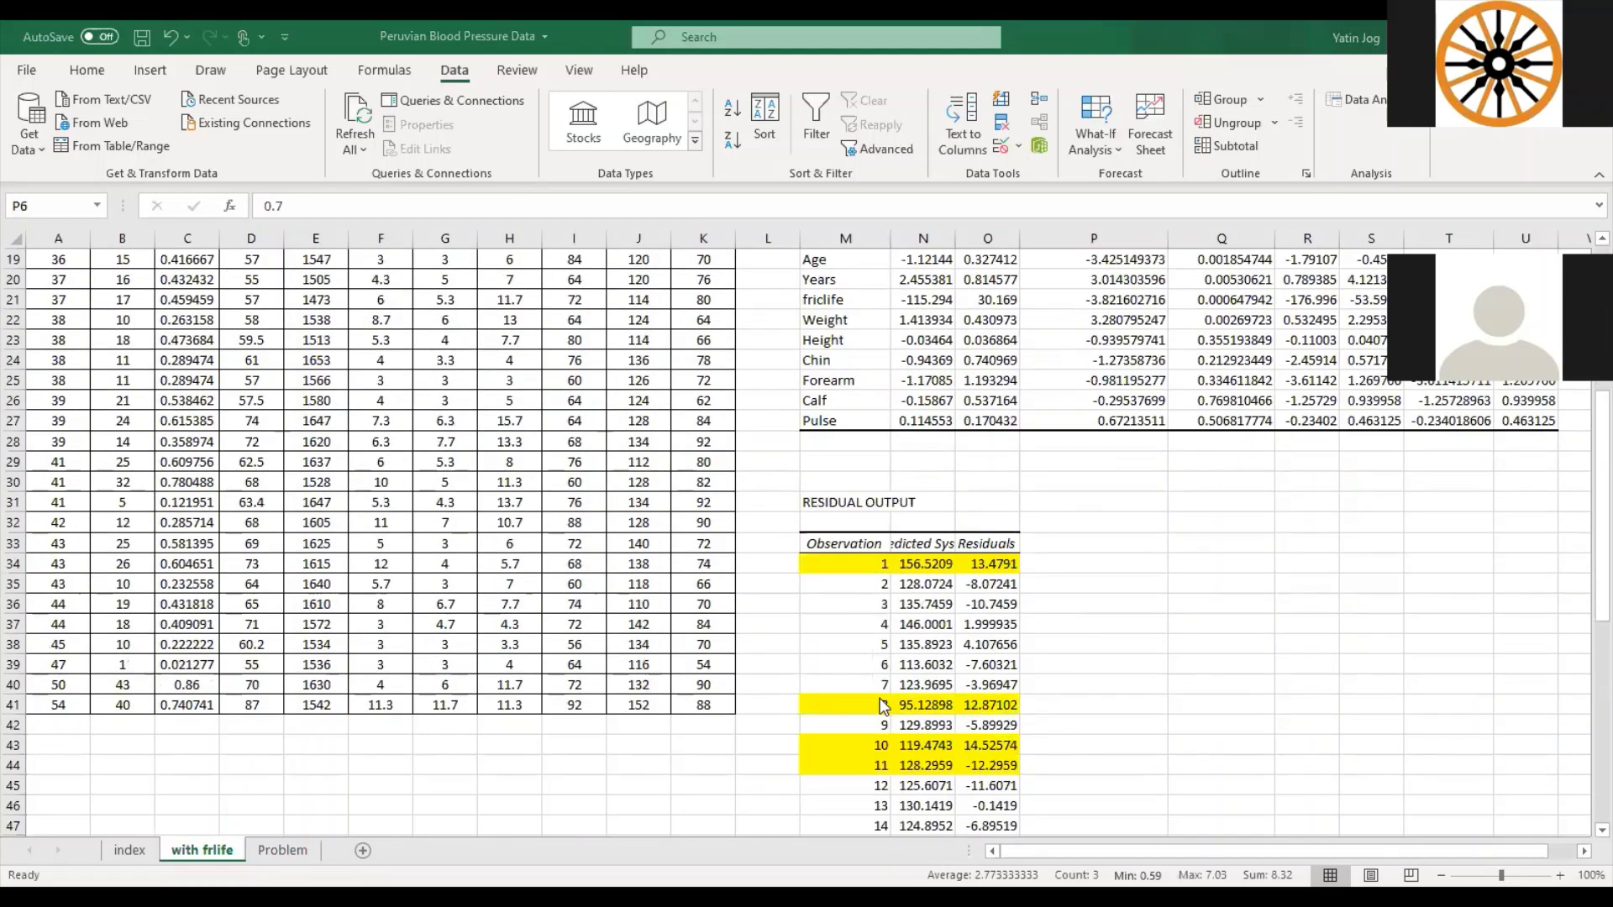
pyautogui.scroll(6, 899, 737)
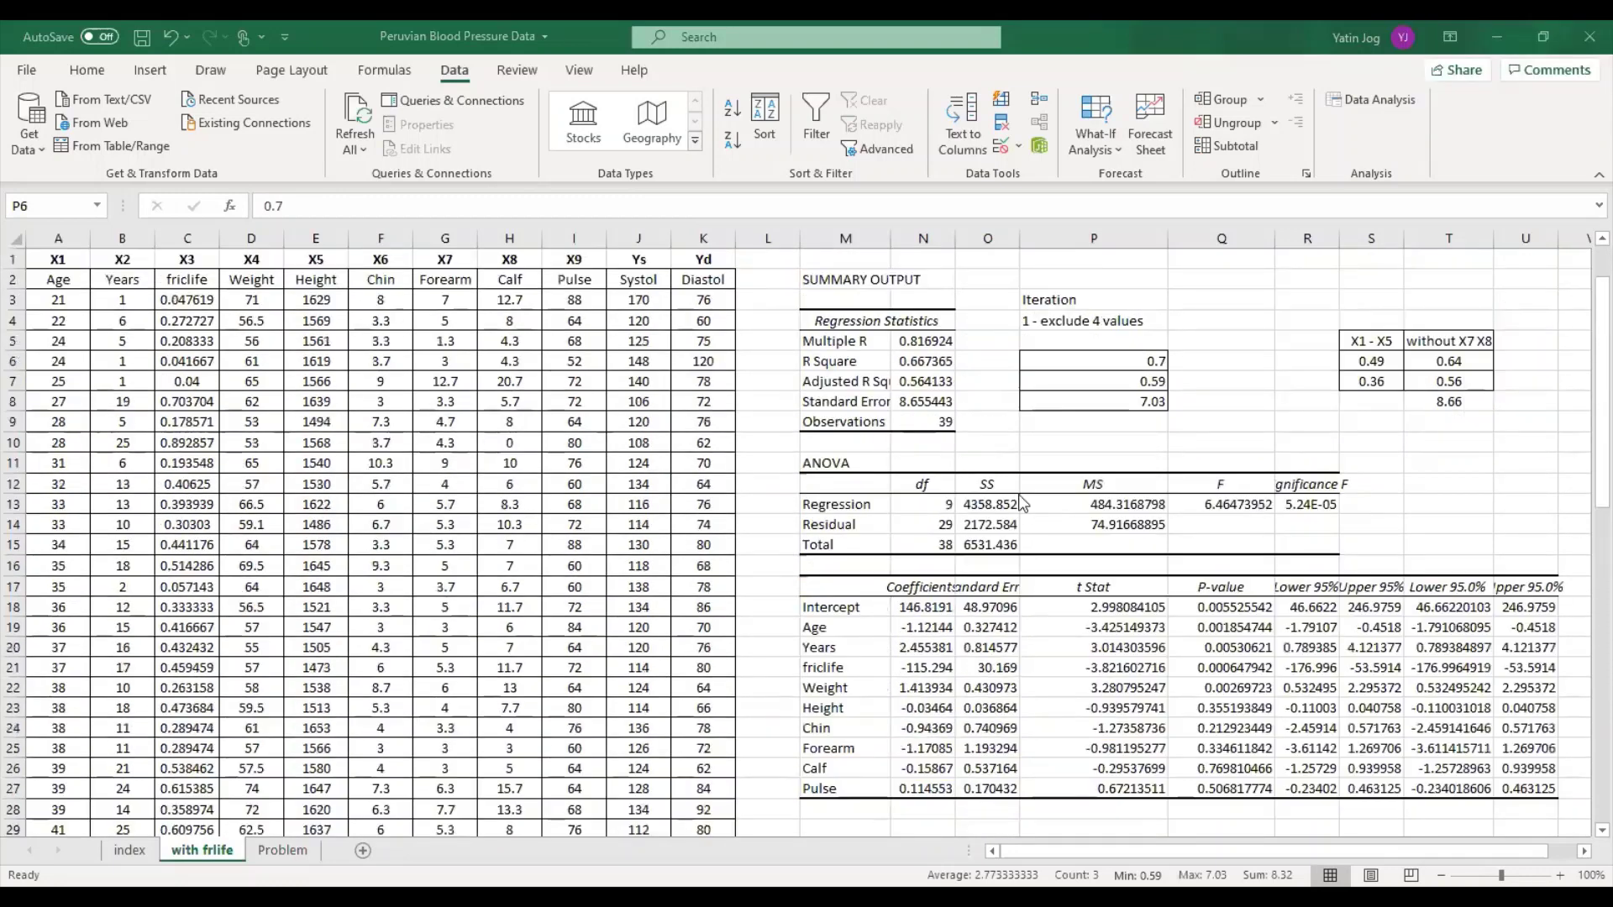
pyautogui.click(1081, 357)
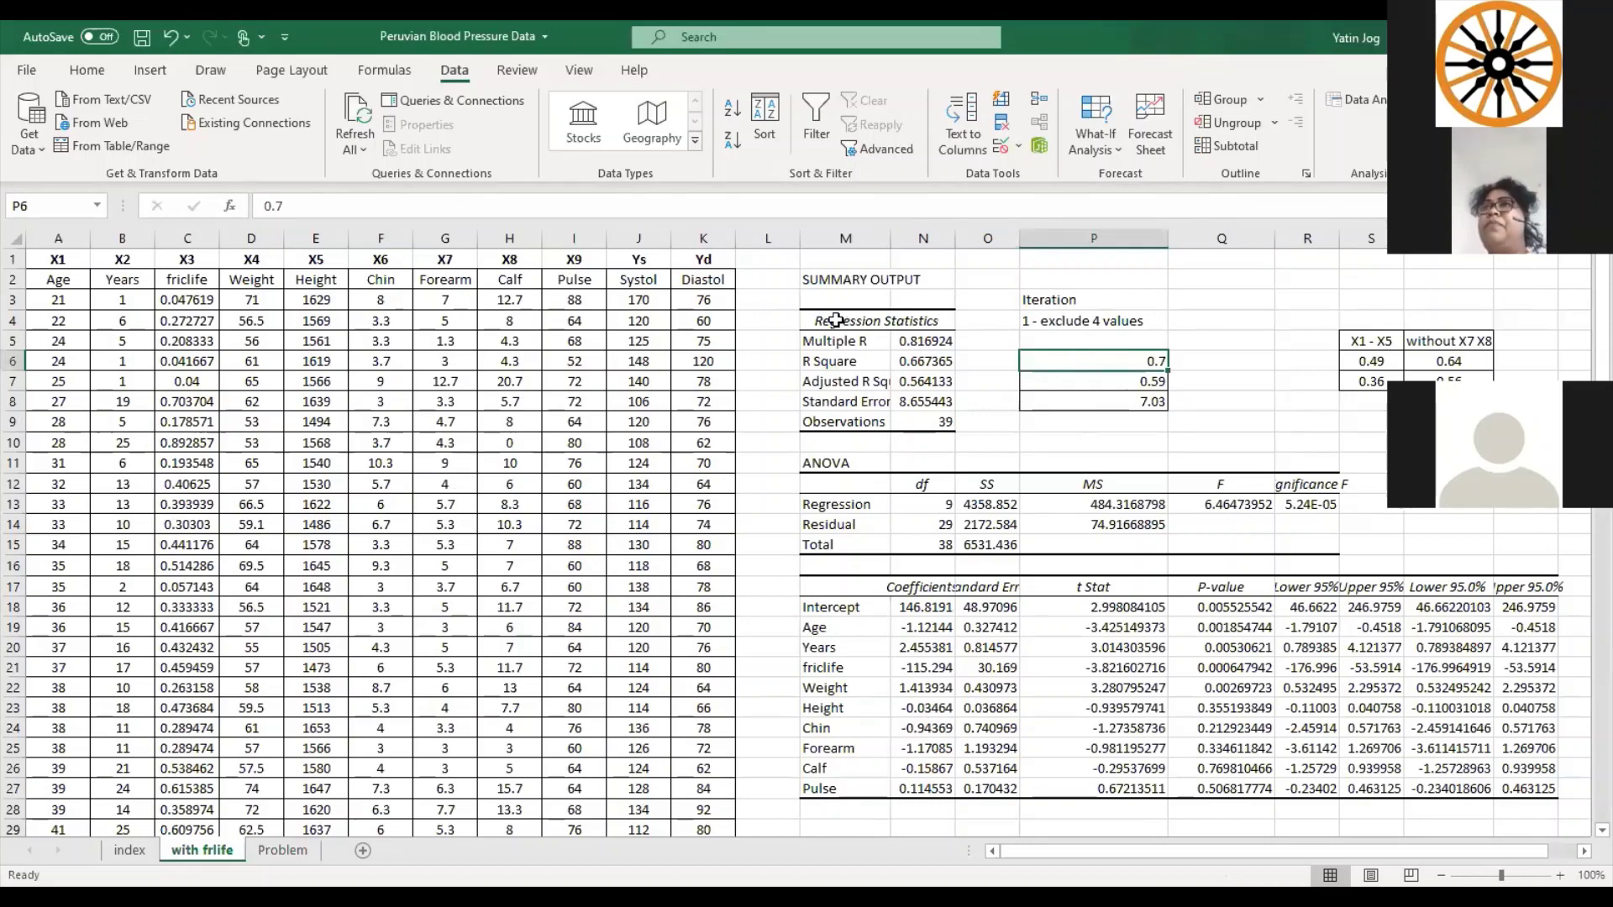
pyautogui.moveTo(853, 368); pyautogui.dragTo(920, 397)
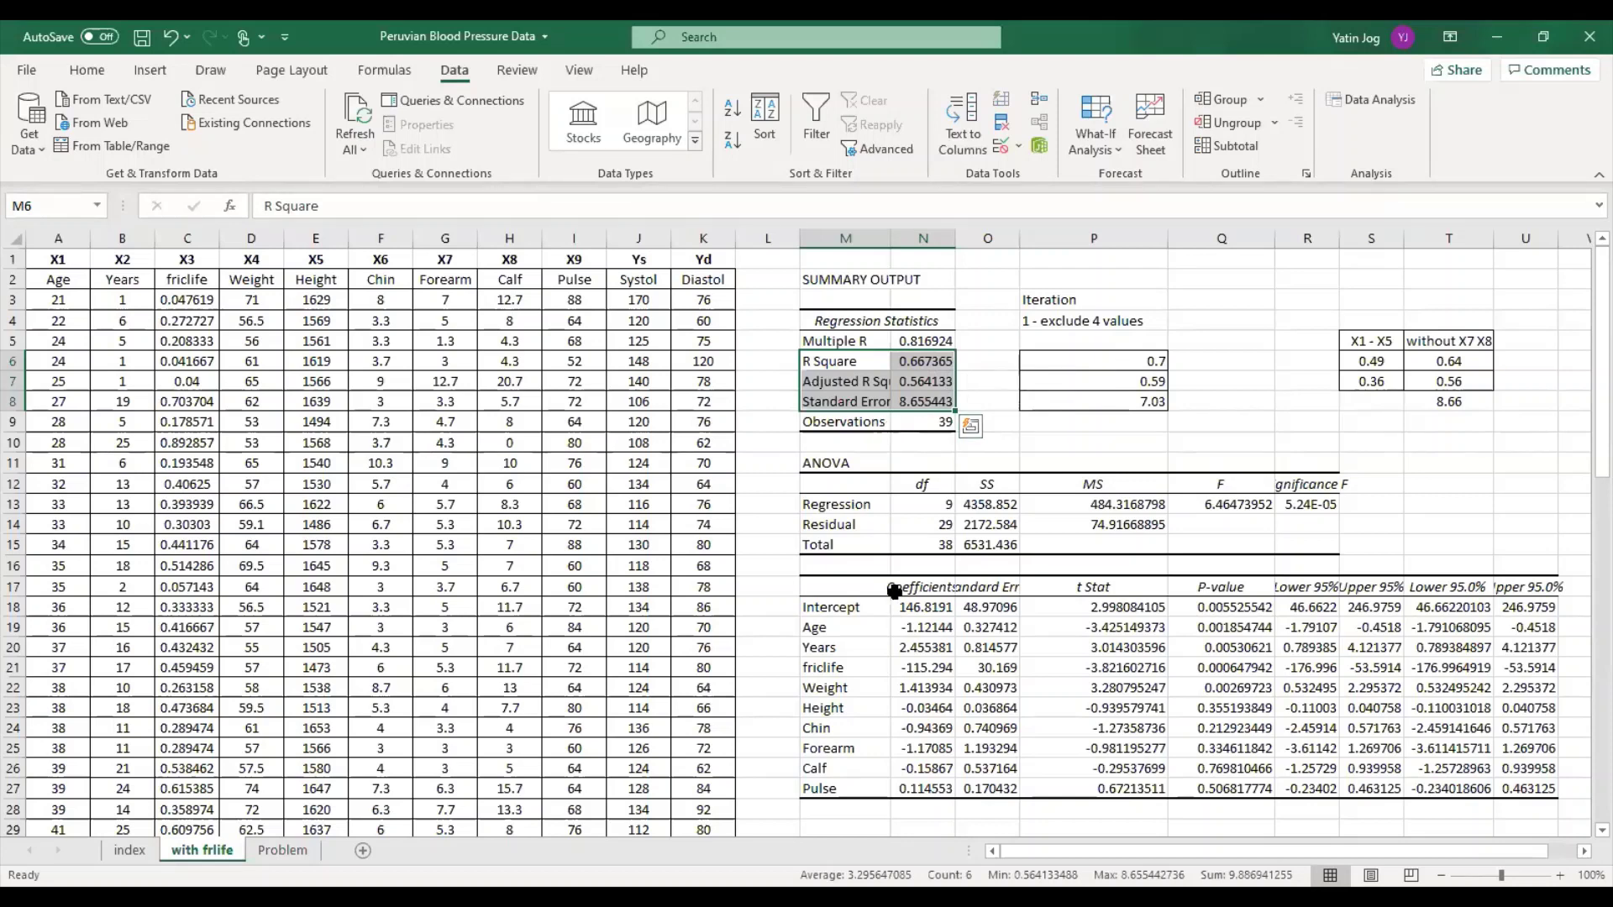
pyautogui.moveTo(1083, 361); pyautogui.dragTo(1077, 403)
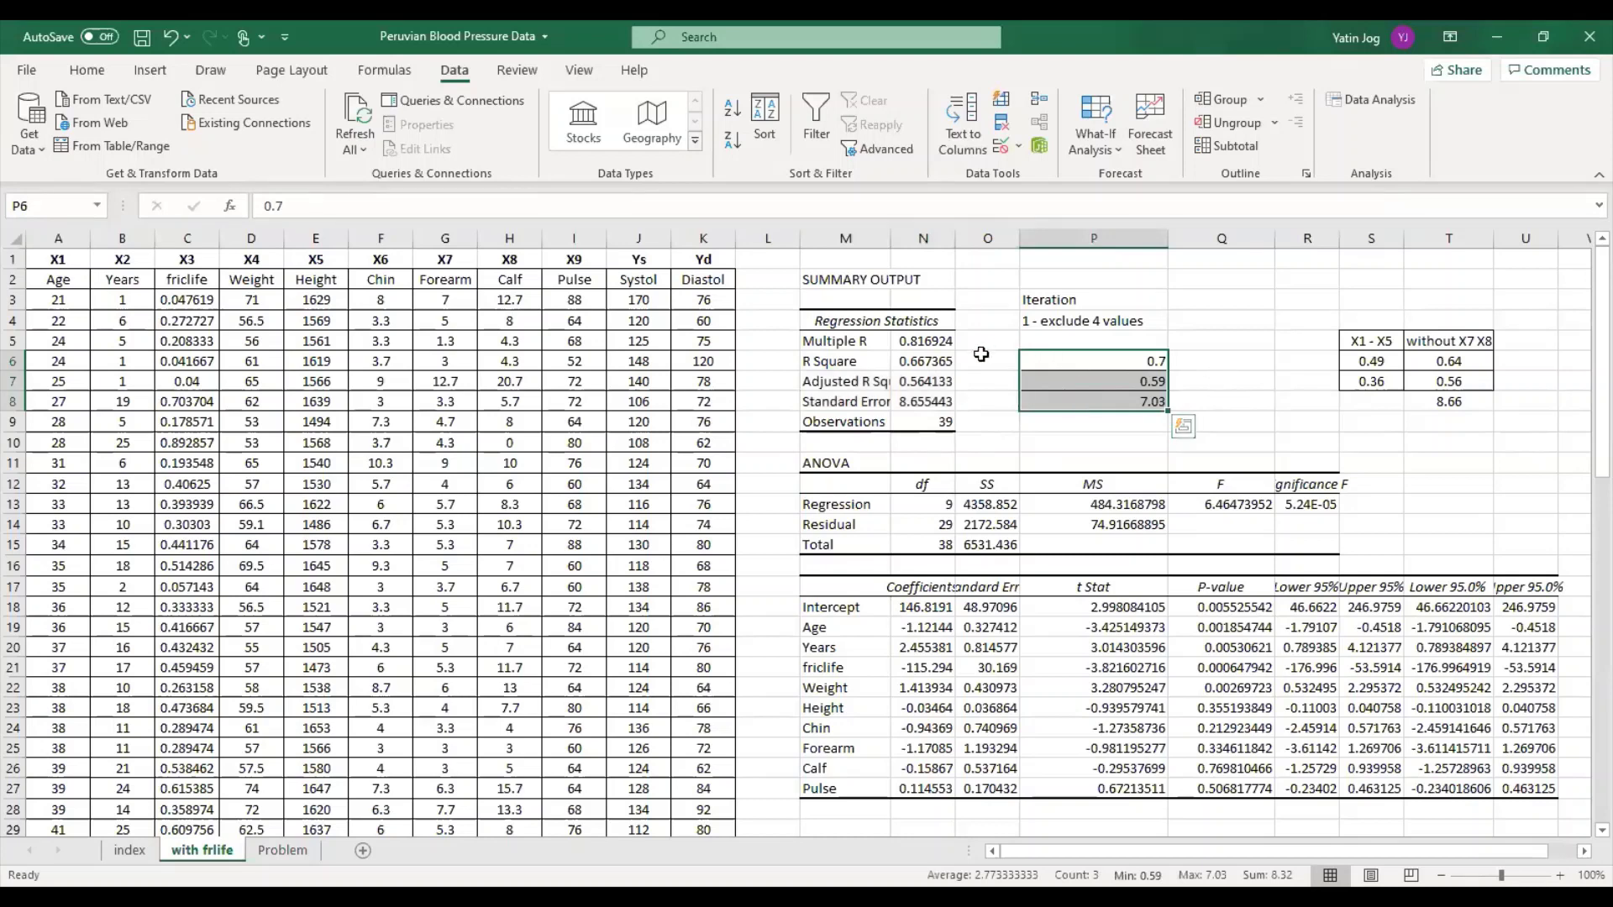
pyautogui.click(915, 366)
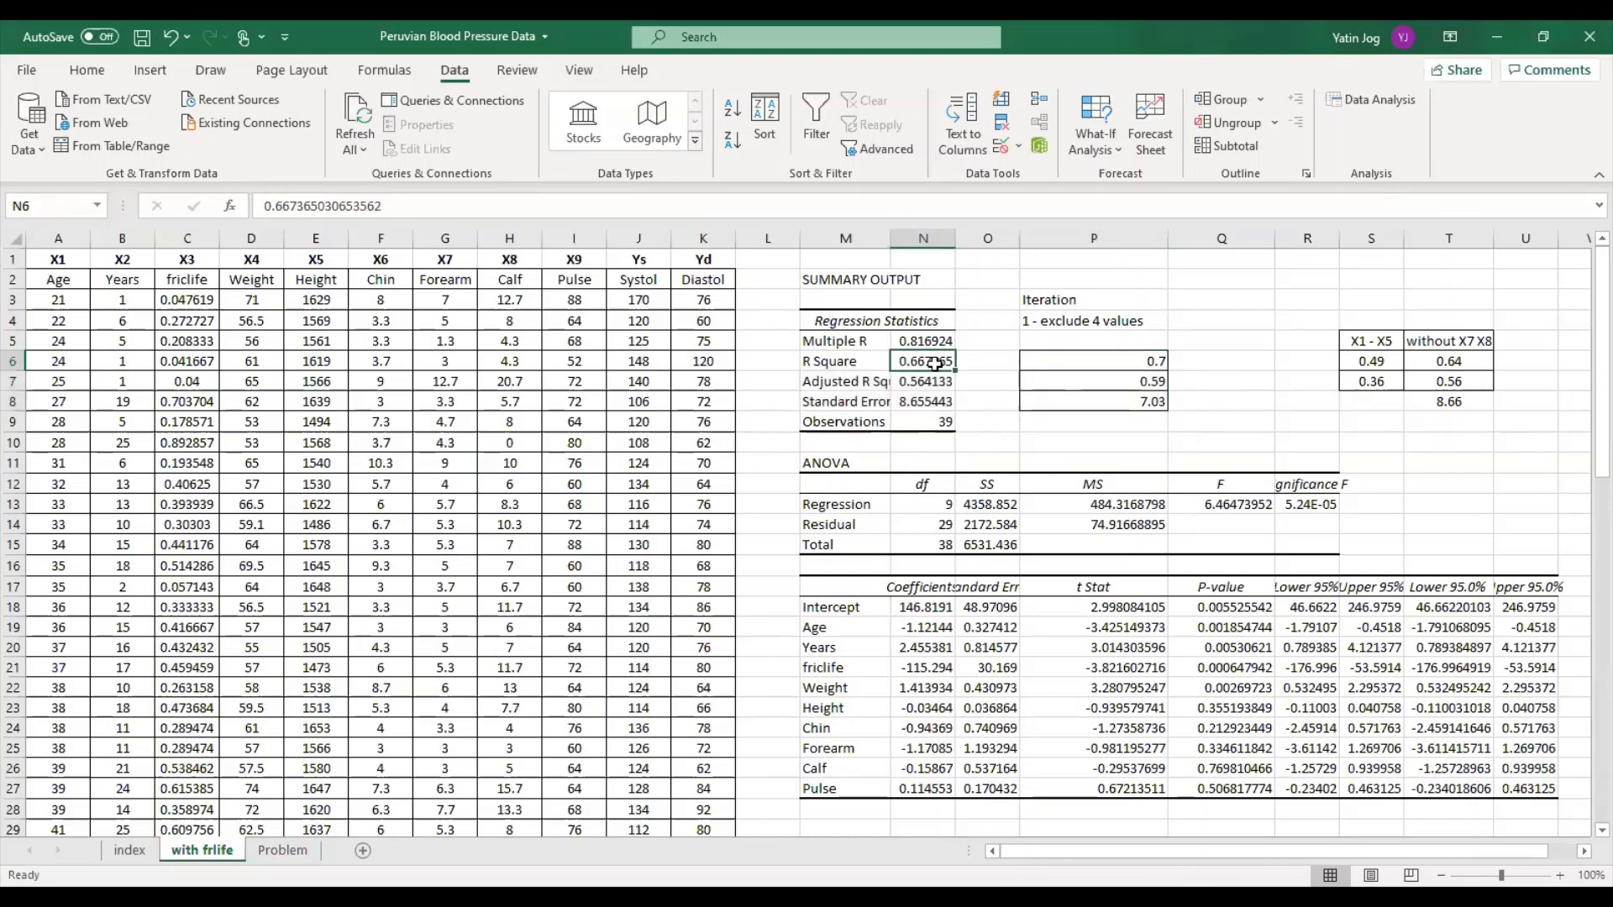
pyautogui.click(1203, 397)
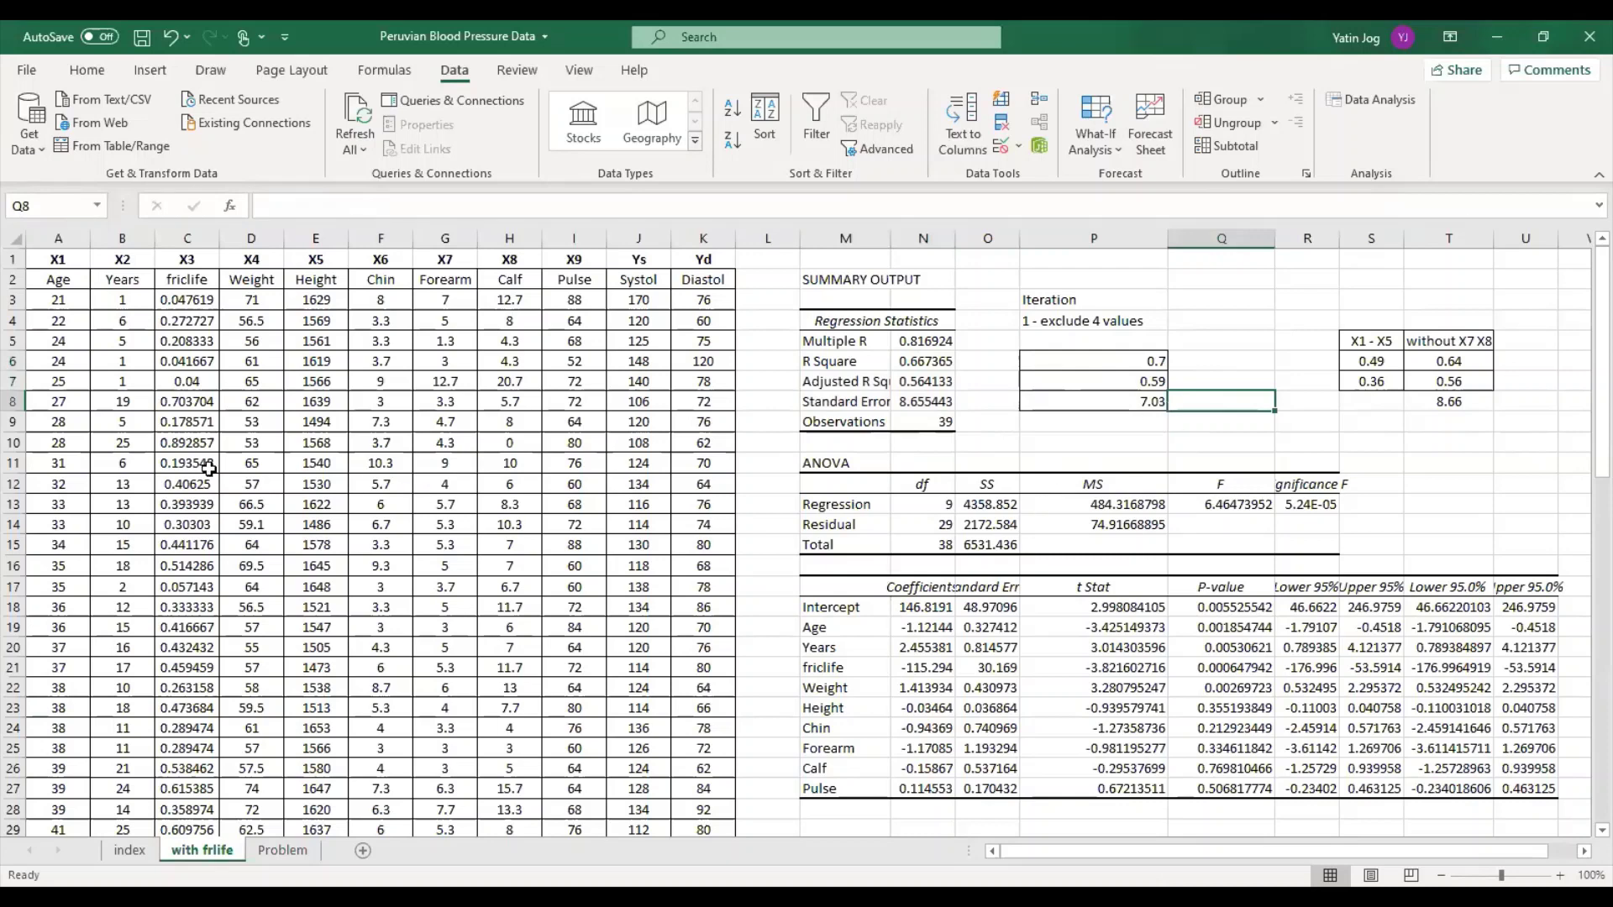
# Examine the highlighted residuals against the data rows and the Mean Square values in the ANOVA table.
pyautogui.scroll(-4, 139, 538)
pyautogui.scroll(-3, 147, 542)
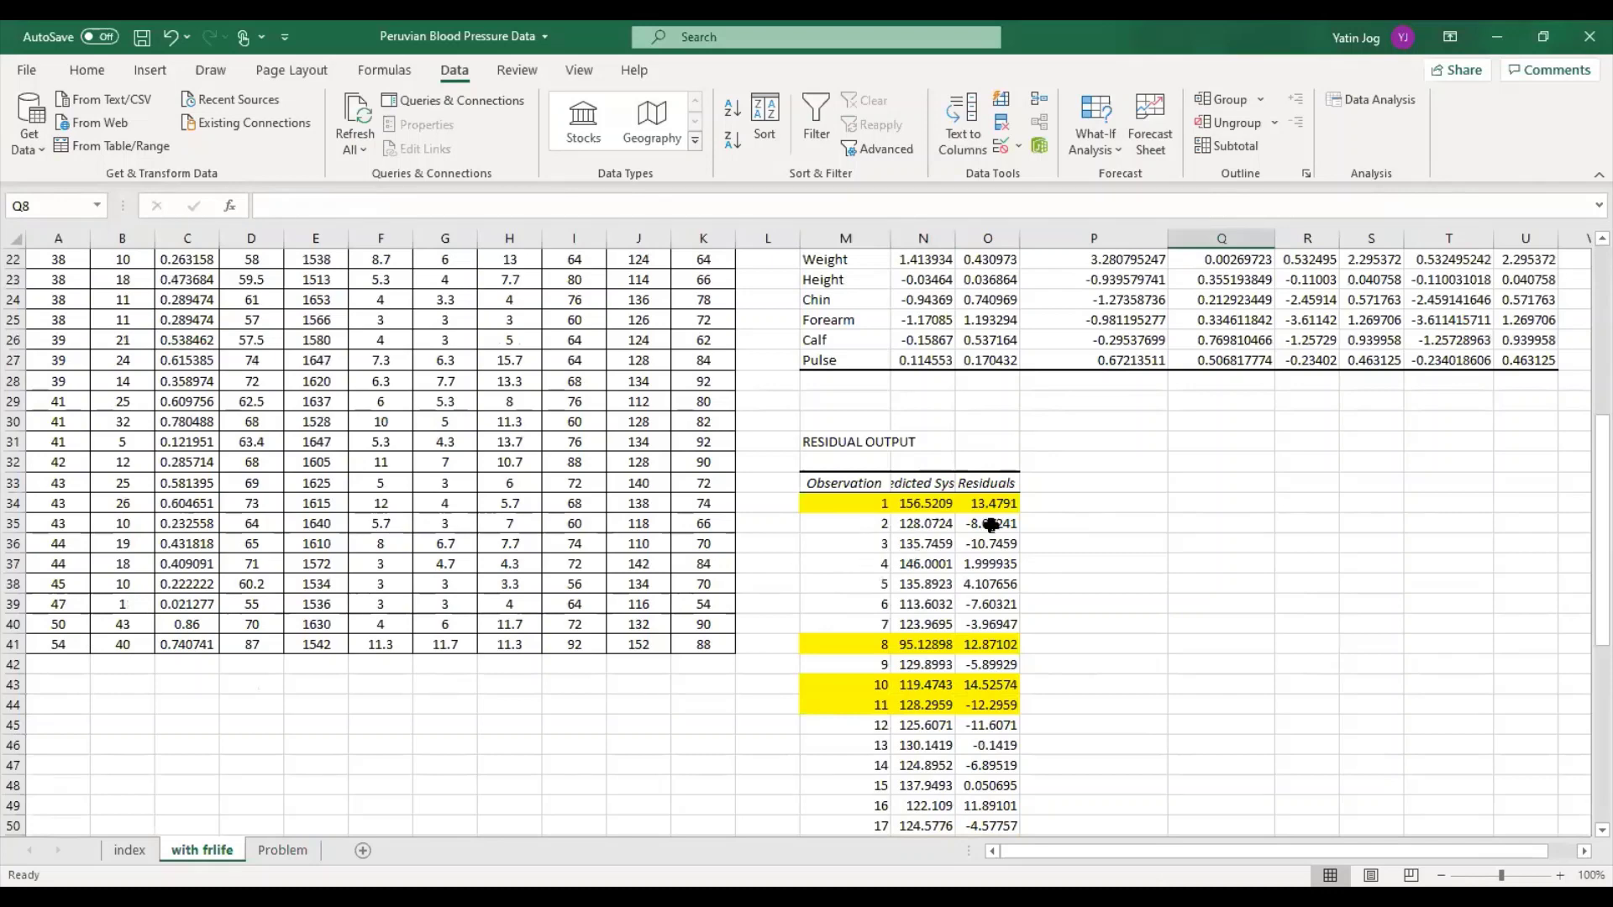
pyautogui.scroll(5, 1012, 522)
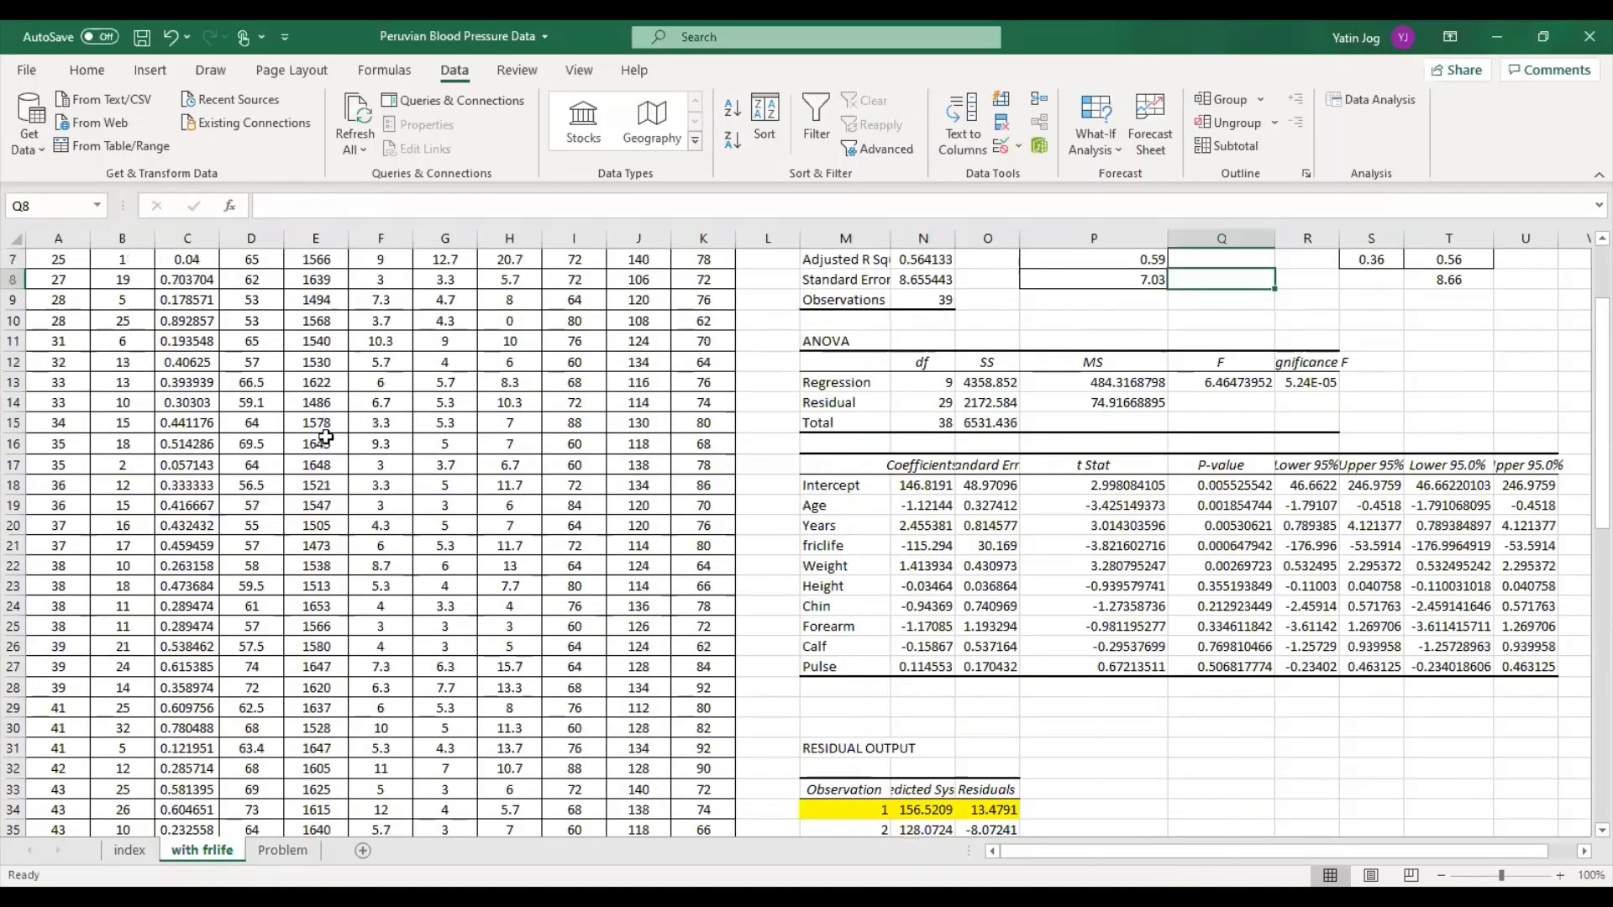
pyautogui.scroll(2, 202, 495)
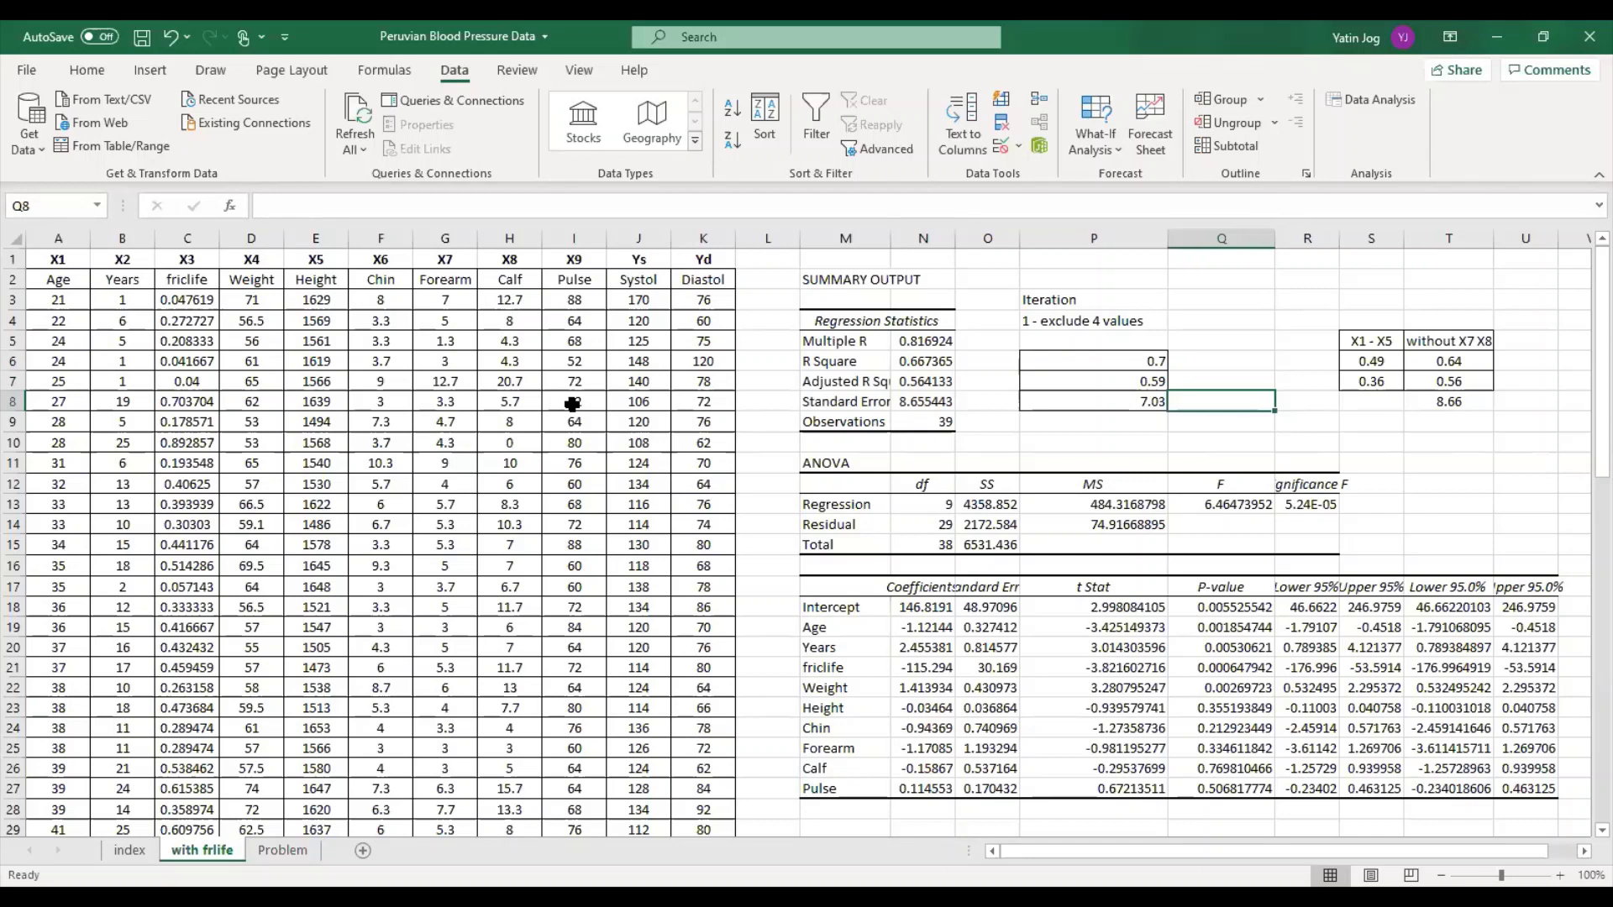
pyautogui.moveTo(1094, 484); pyautogui.dragTo(1118, 545)
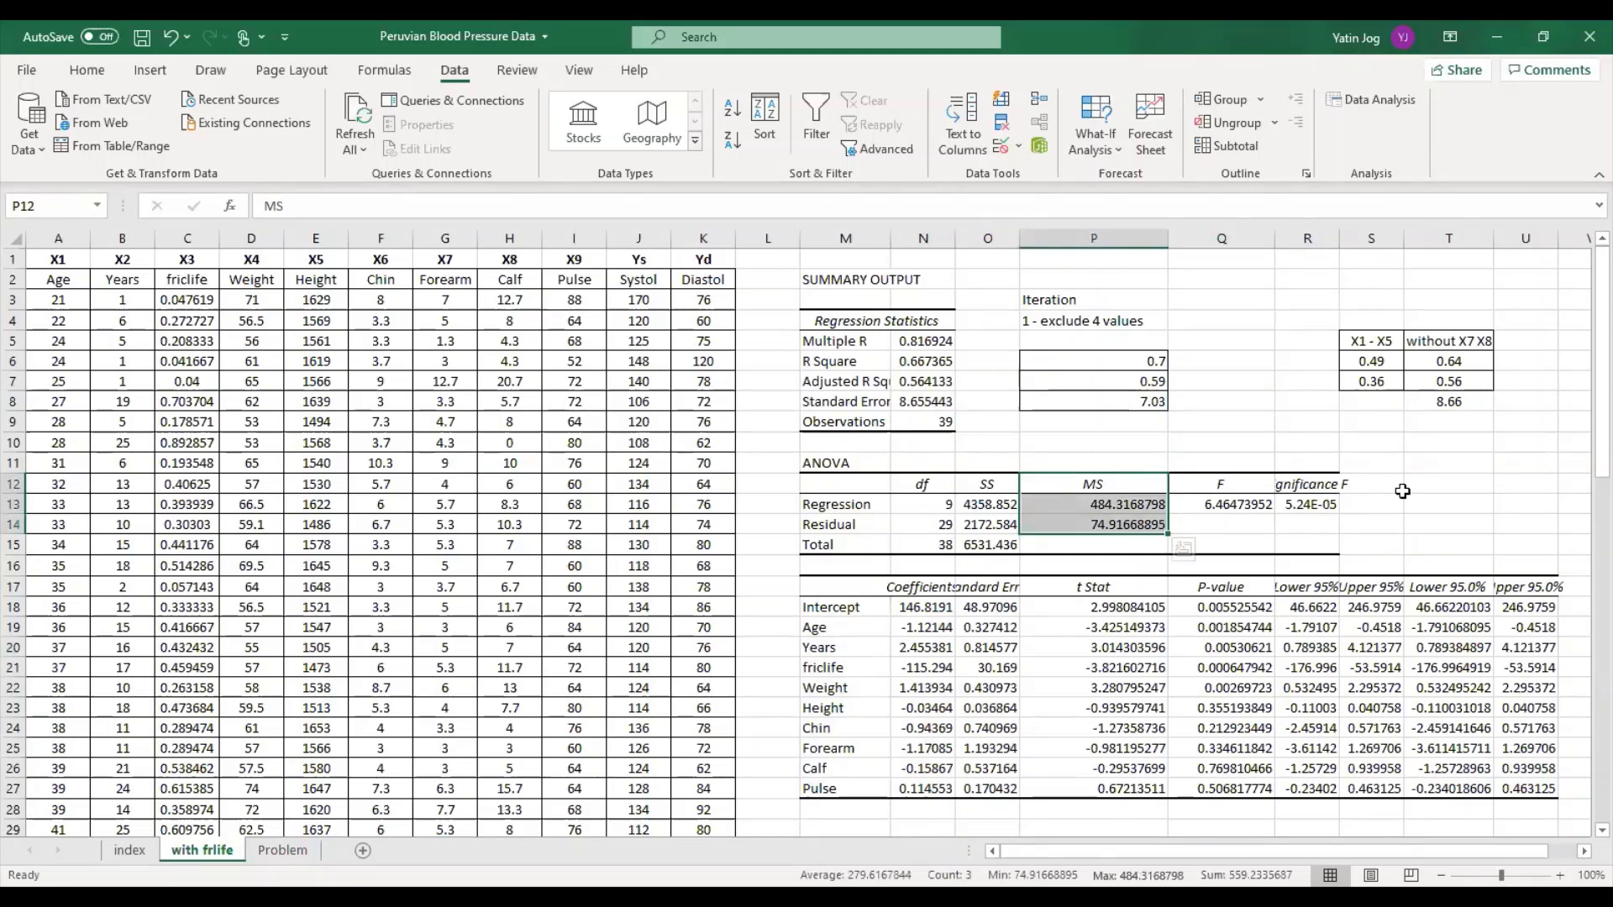
pyautogui.click(1400, 491)
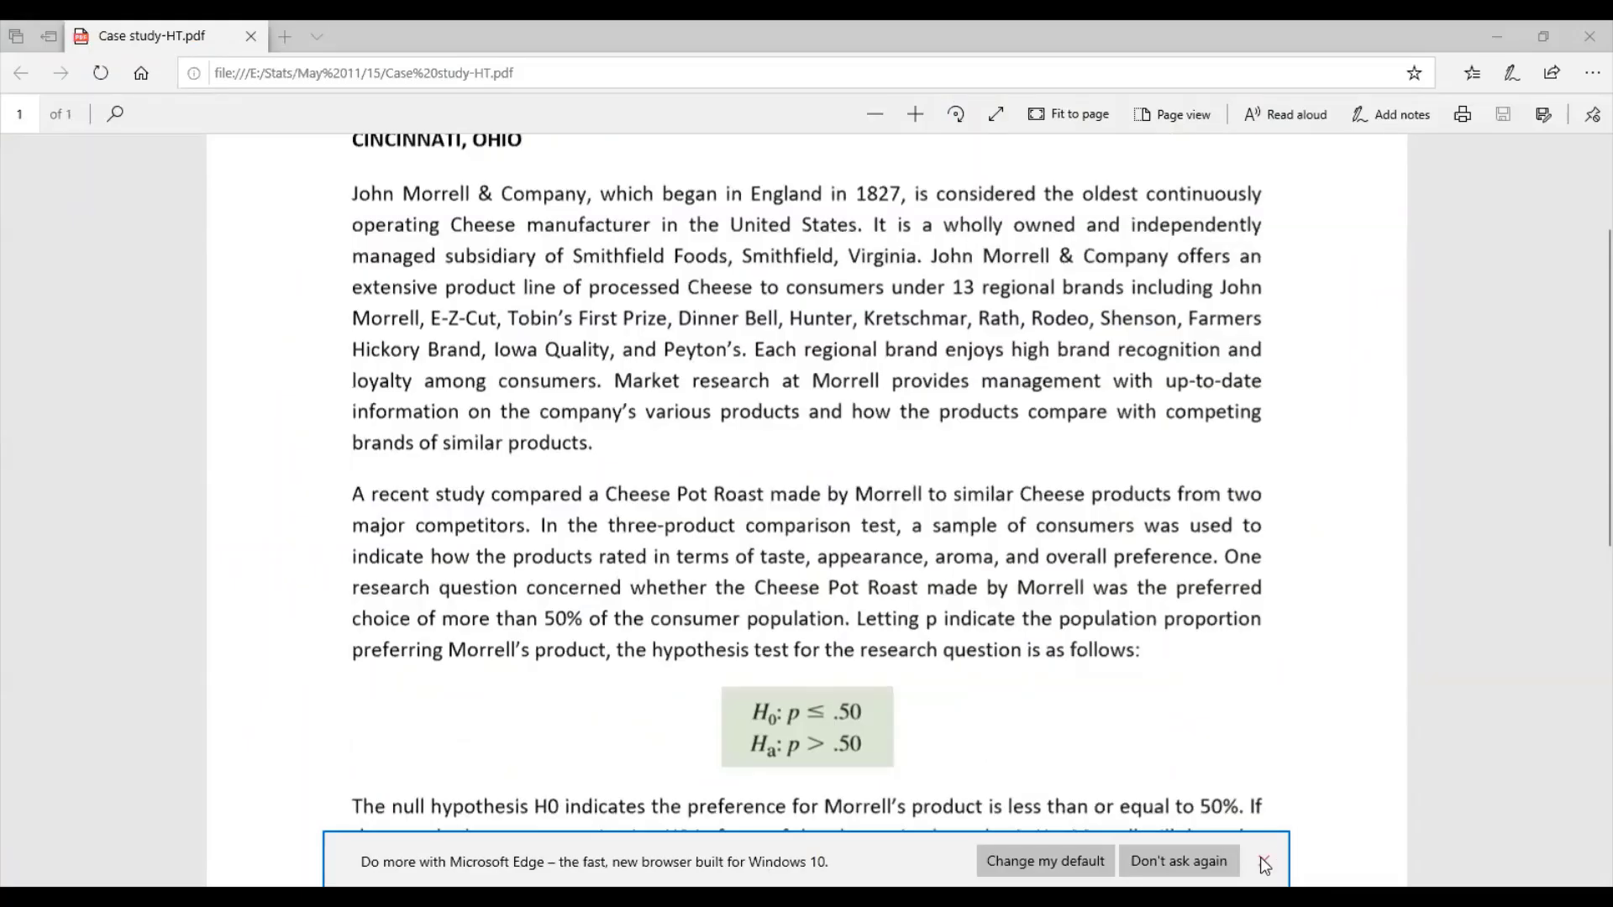
# Read the Morrell hypothesis-testing case study from the null and alternative hypotheses through the closing definition, and switch to the Hypothesis Testing slides.
pyautogui.click(1261, 857)
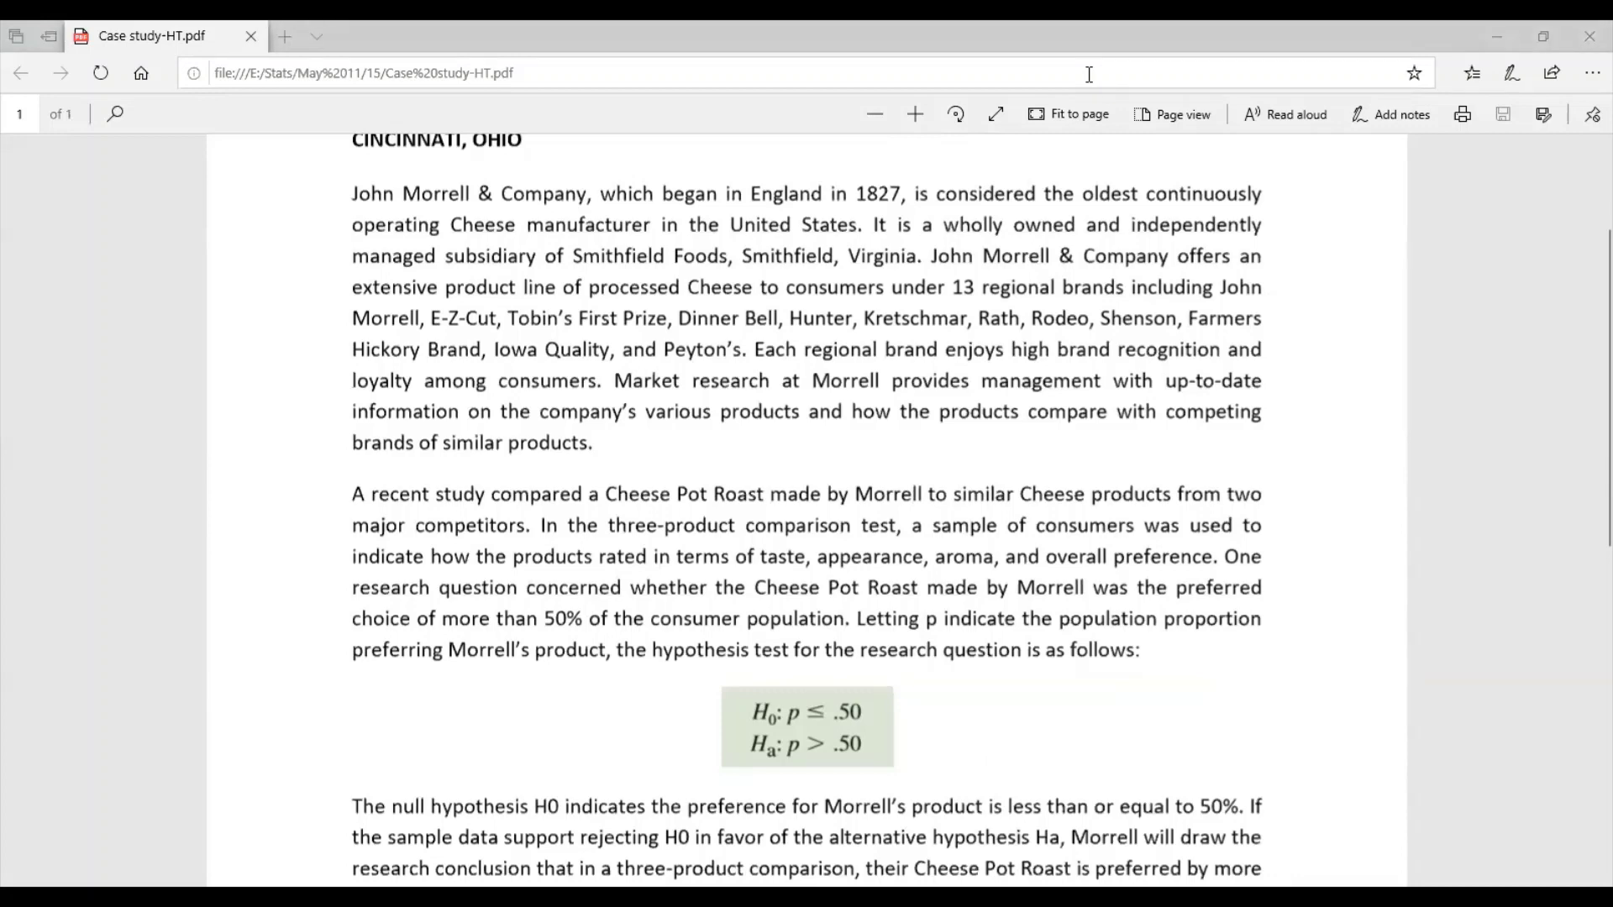
pyautogui.scroll(-8, 932, 504)
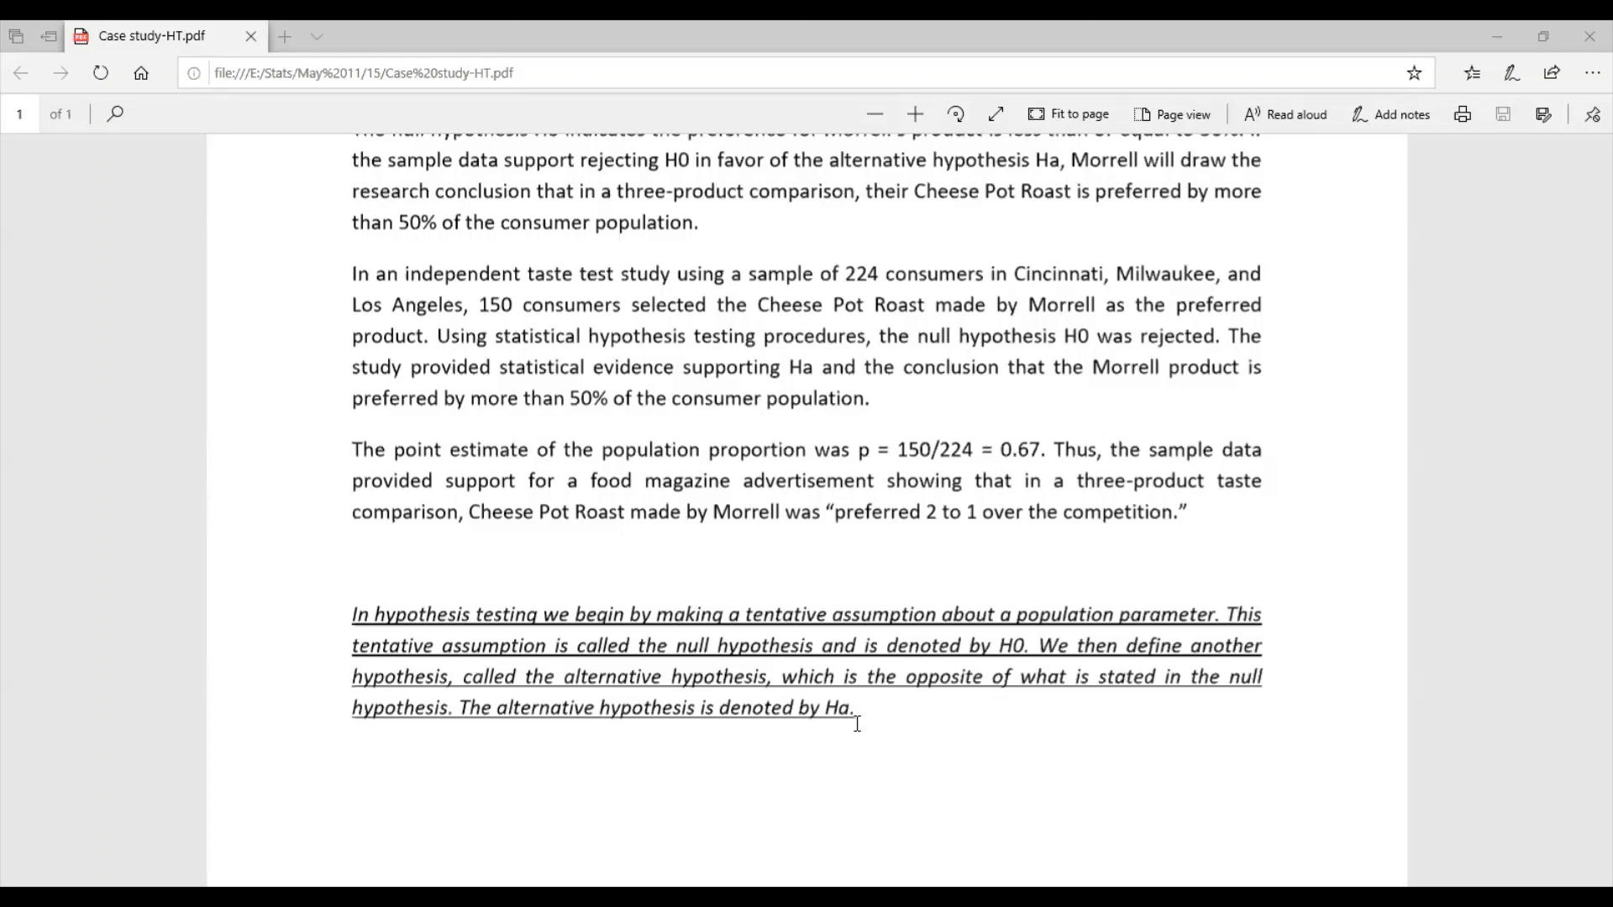
pyautogui.scroll(4, 584, 424)
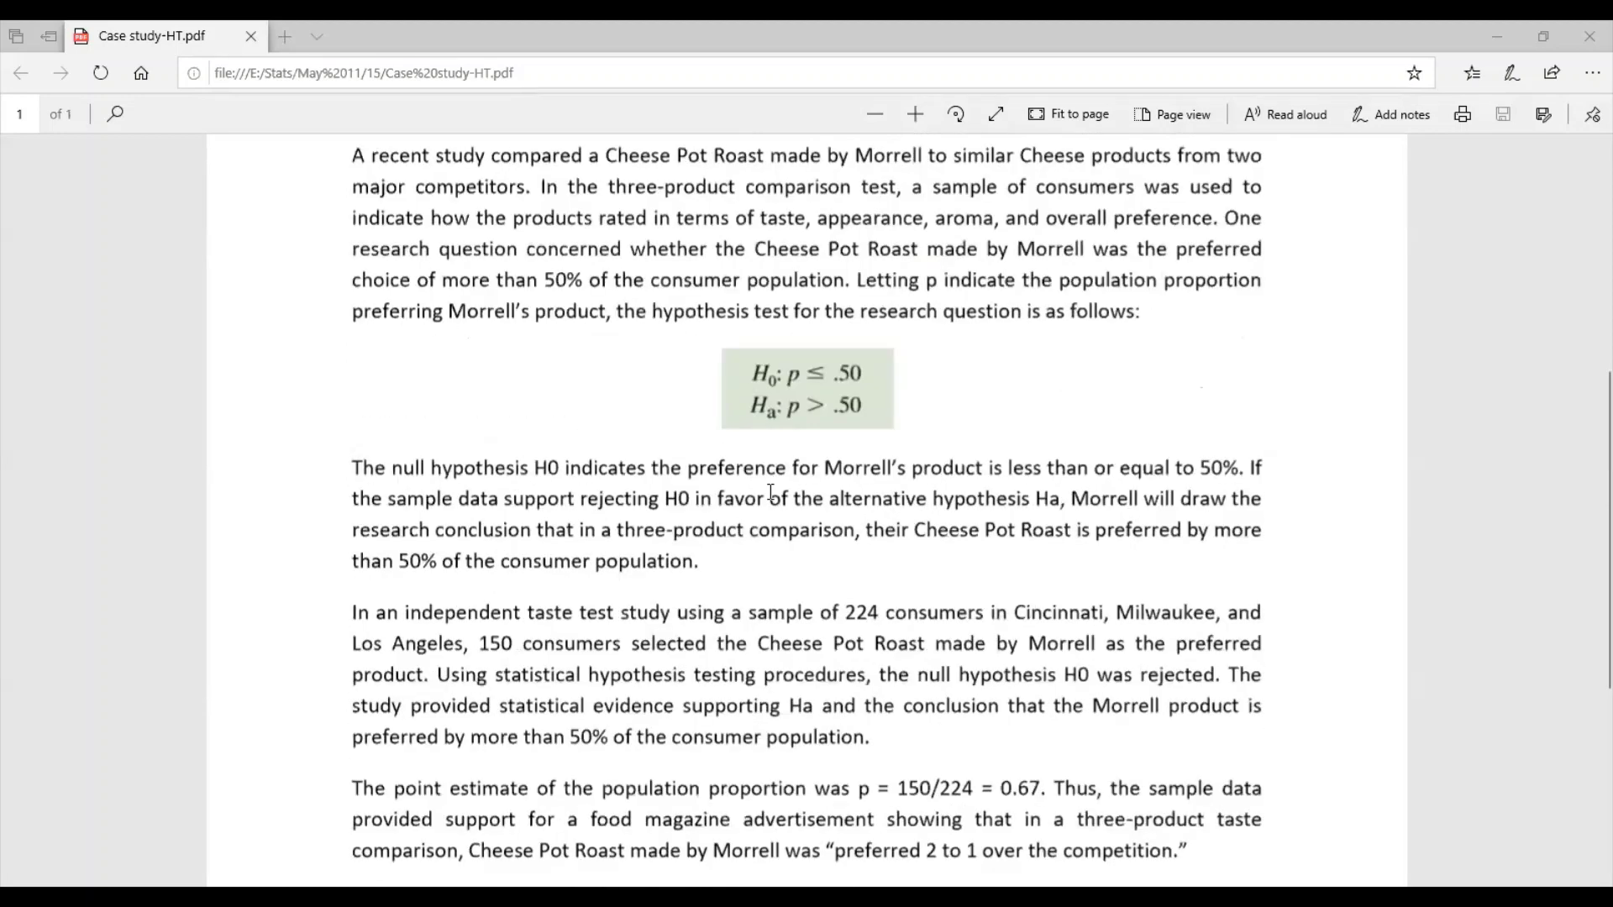
pyautogui.scroll(4, 650, 407)
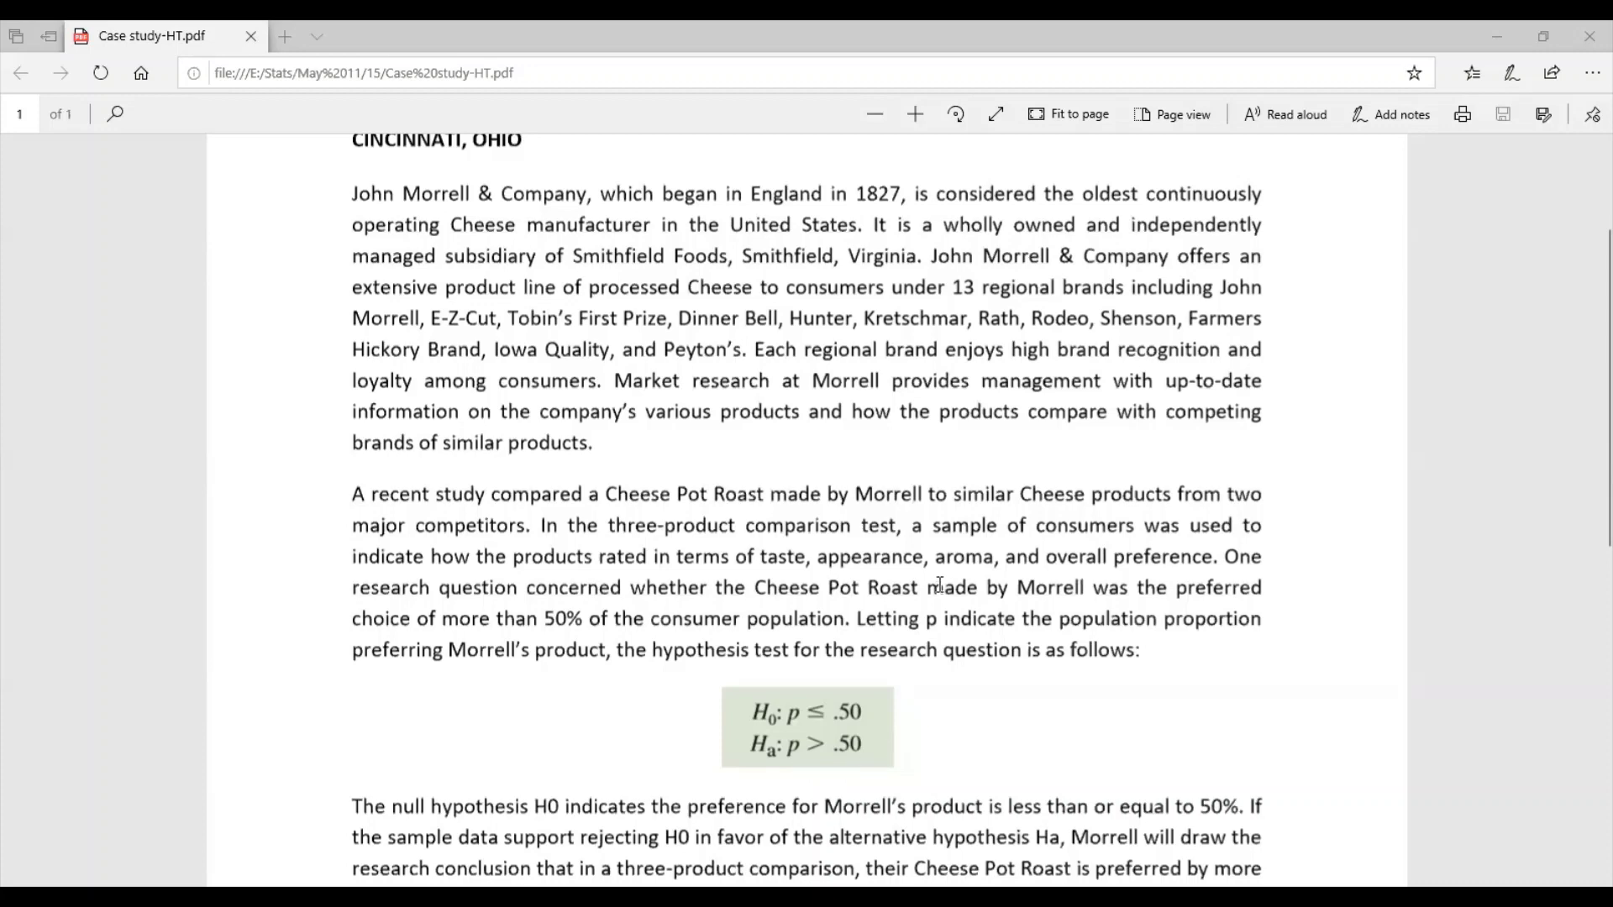
pyautogui.scroll(-3, 1021, 582)
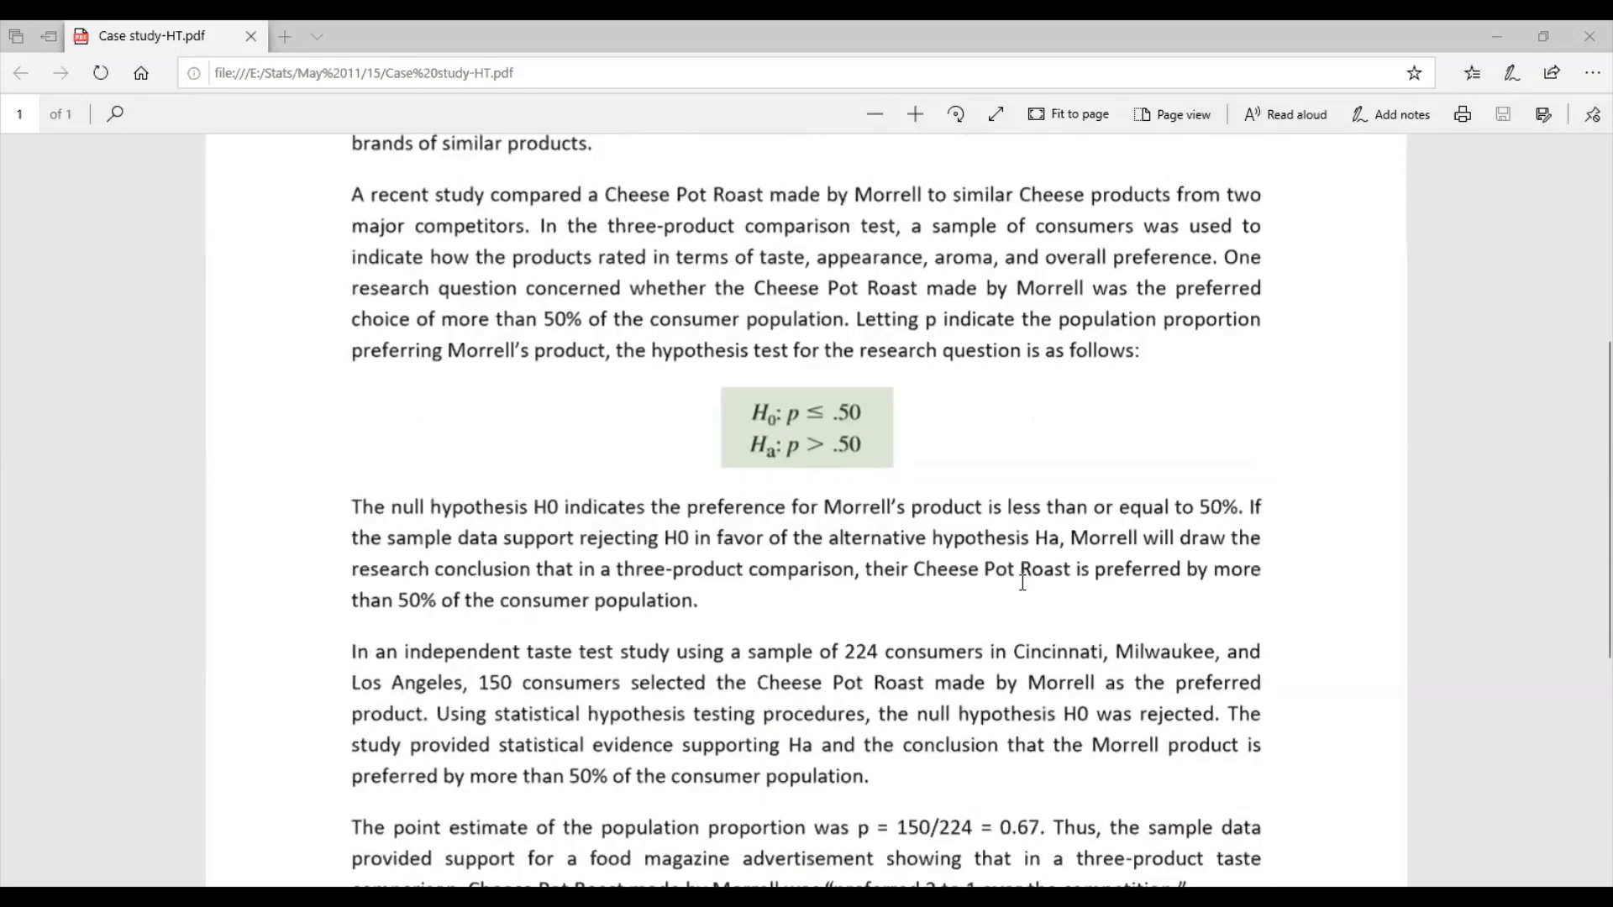
pyautogui.scroll(-5, 1022, 582)
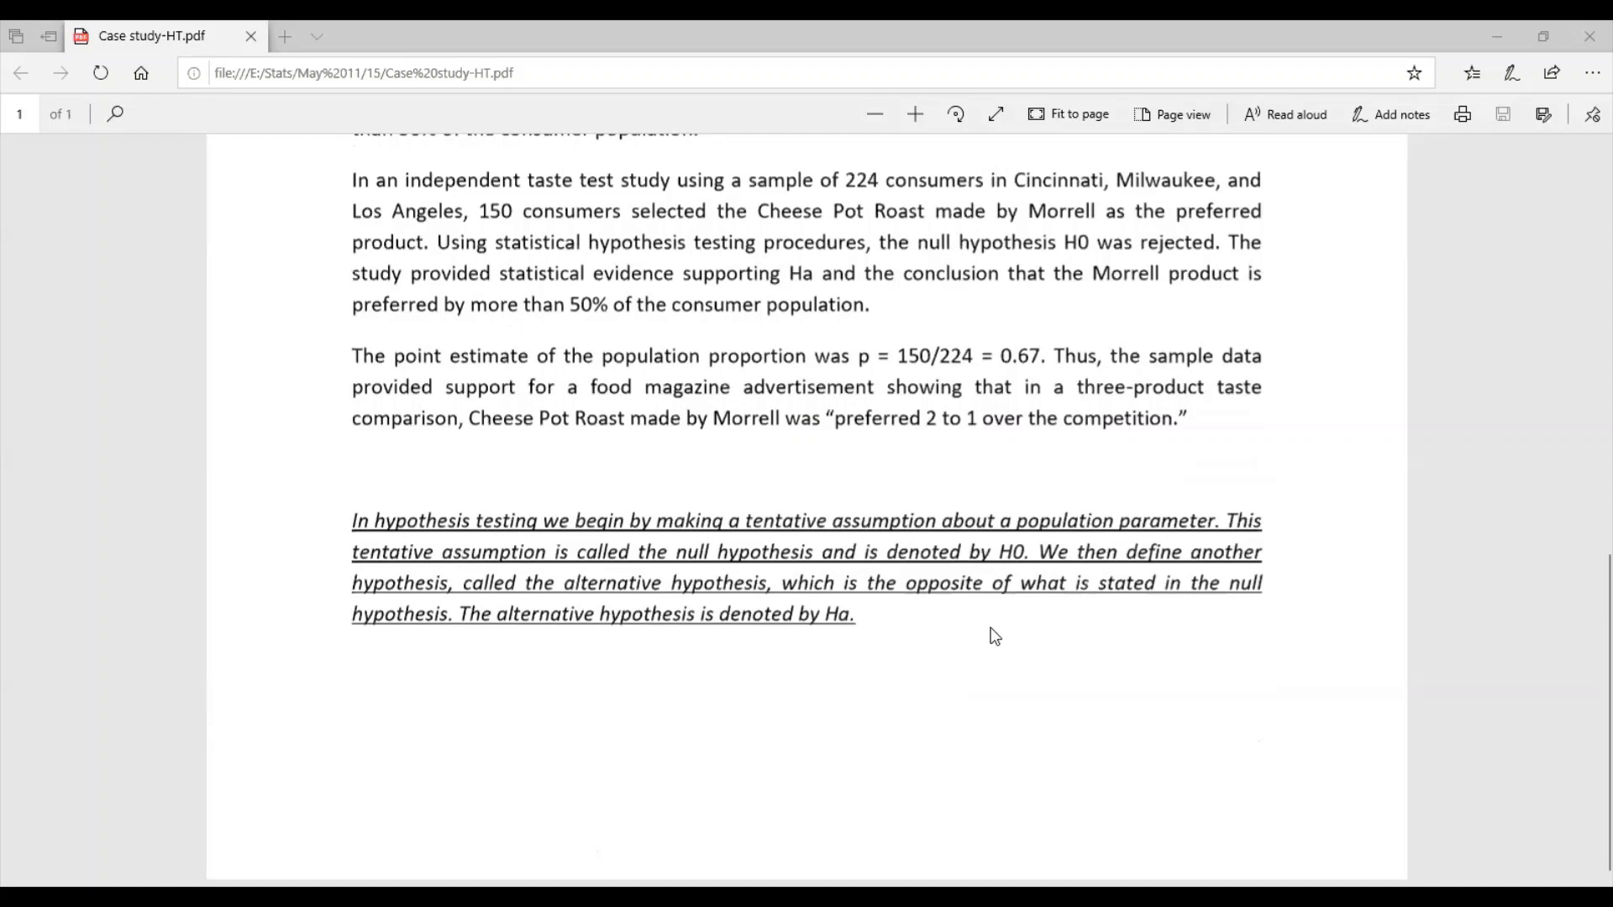
pyautogui.hotkey('alt', 'Tab')
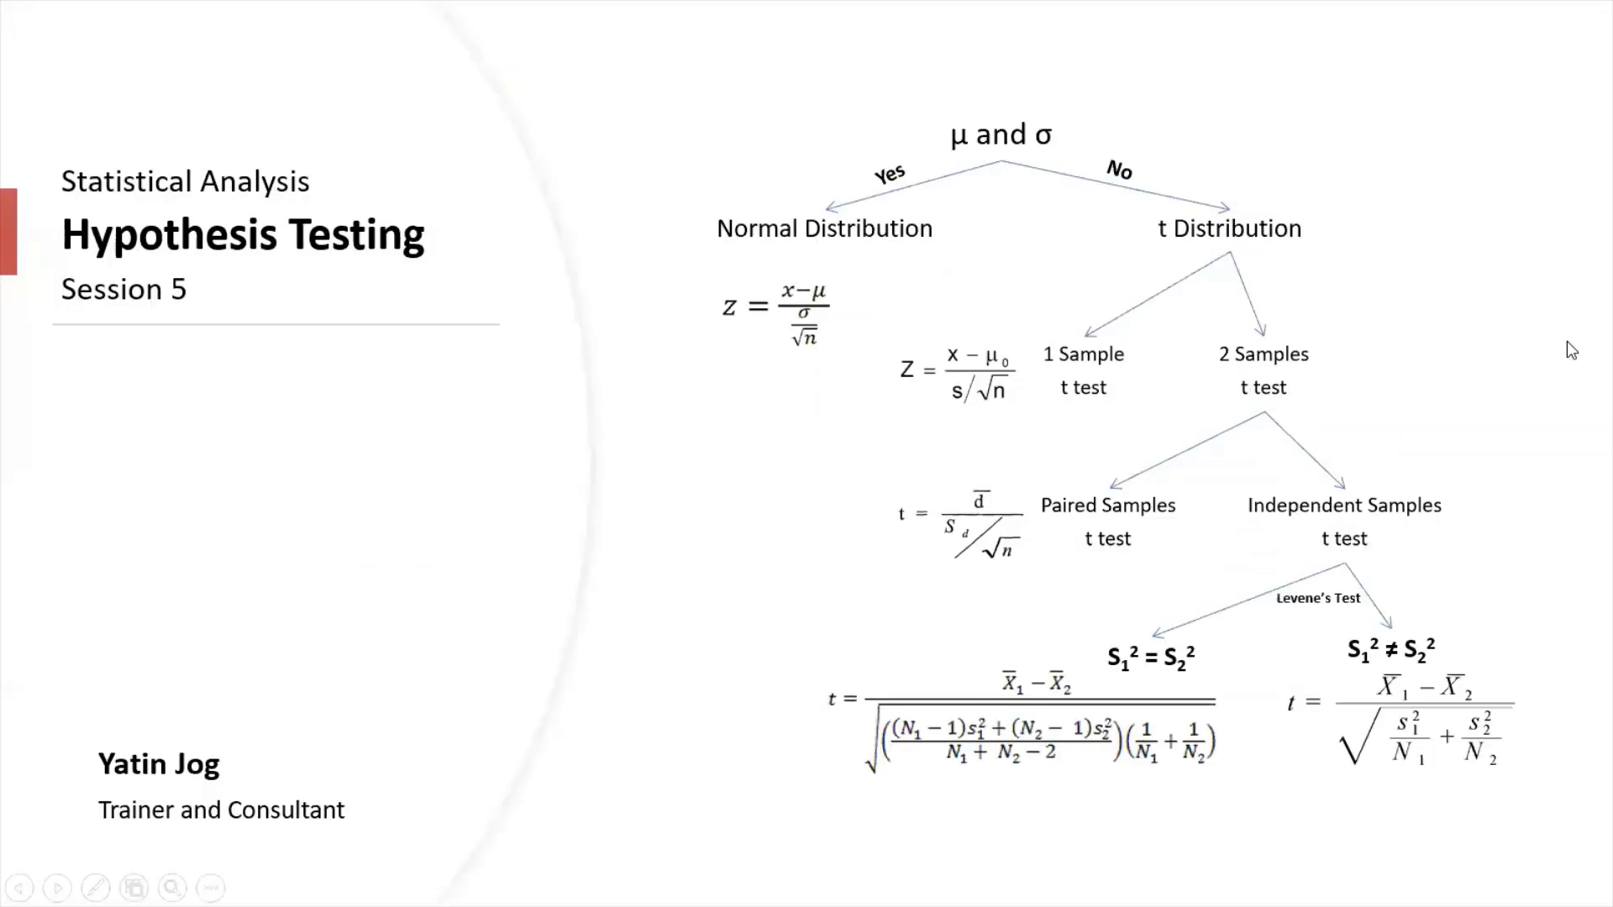
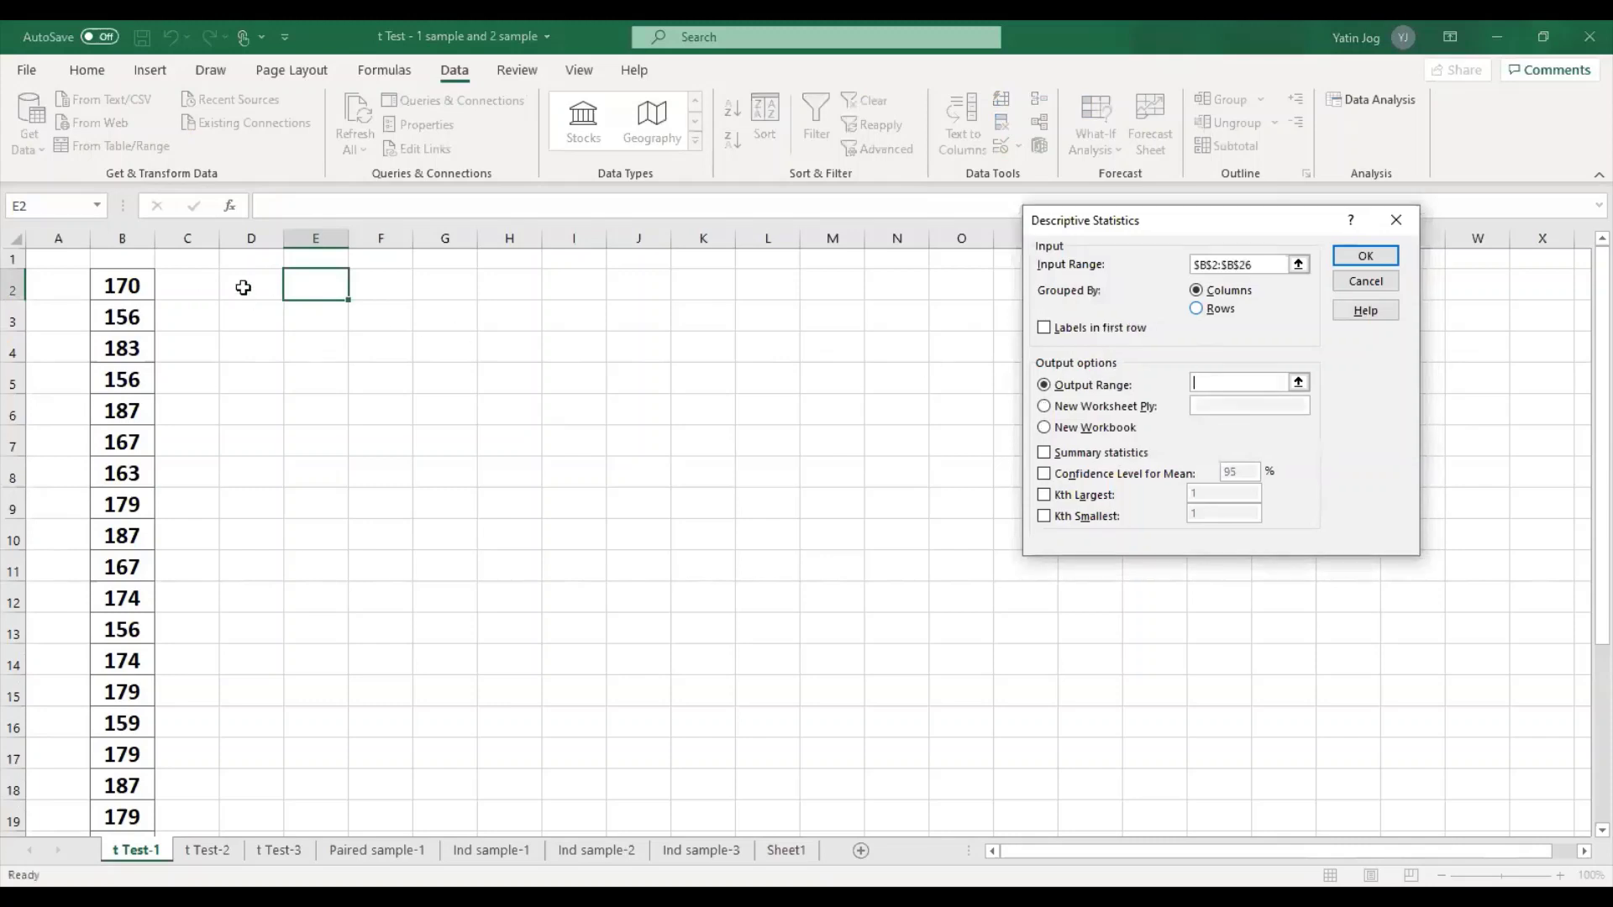
# Generate Descriptive Statistics with summary statistics for B2:B26, placing the output at D2, and inspect the Standard Error.
pyautogui.click(241, 285)
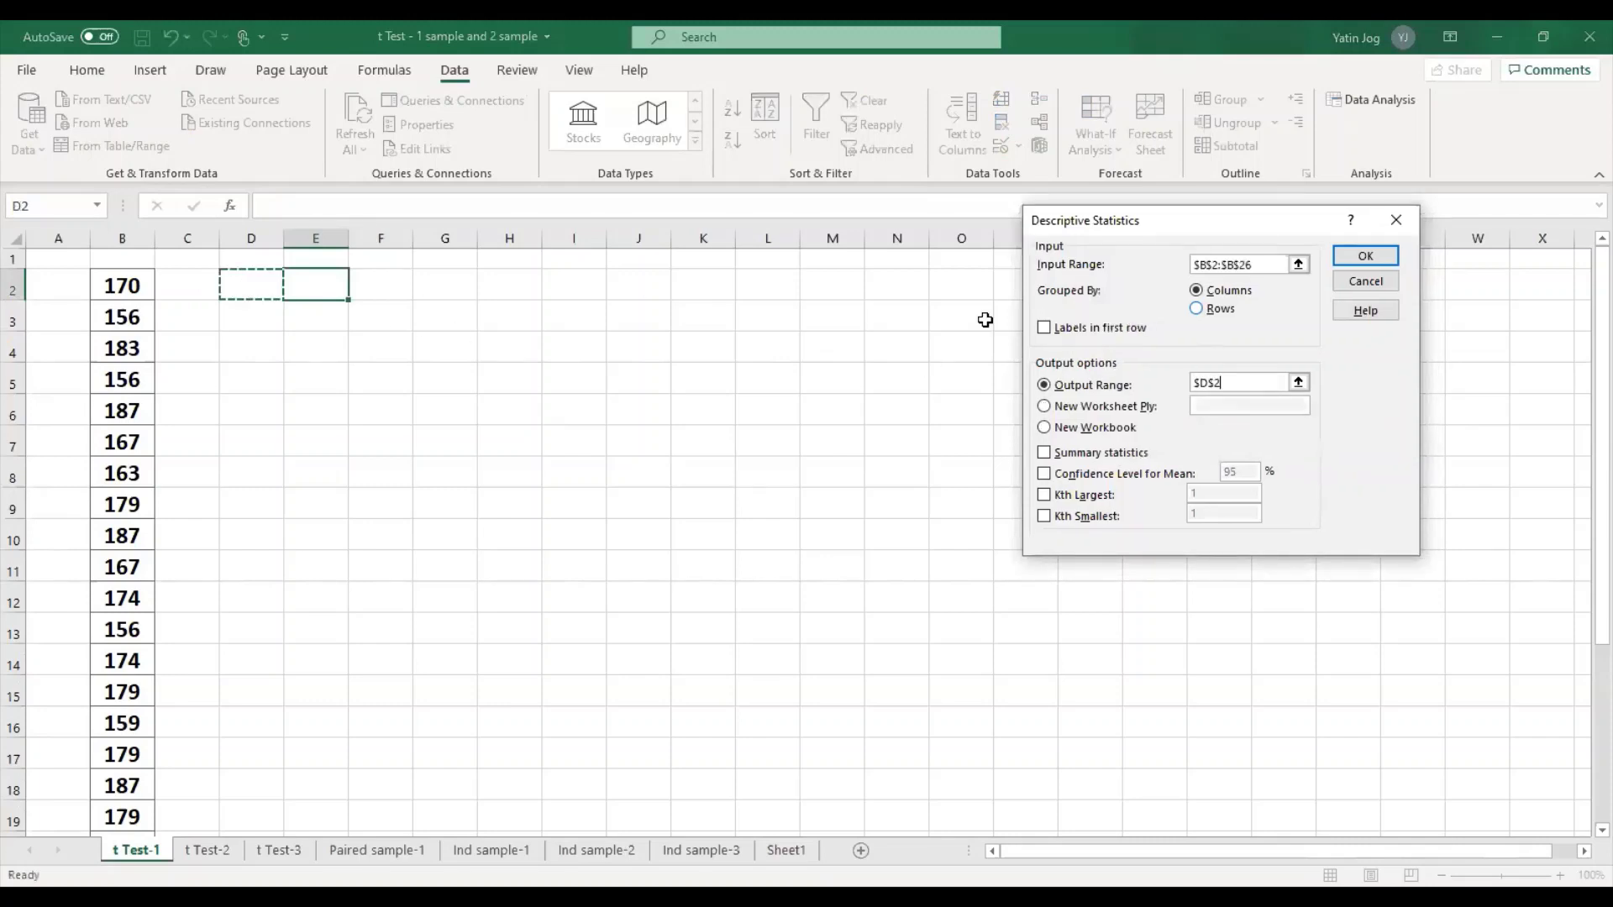
pyautogui.click(1067, 446)
pyautogui.press('Return')
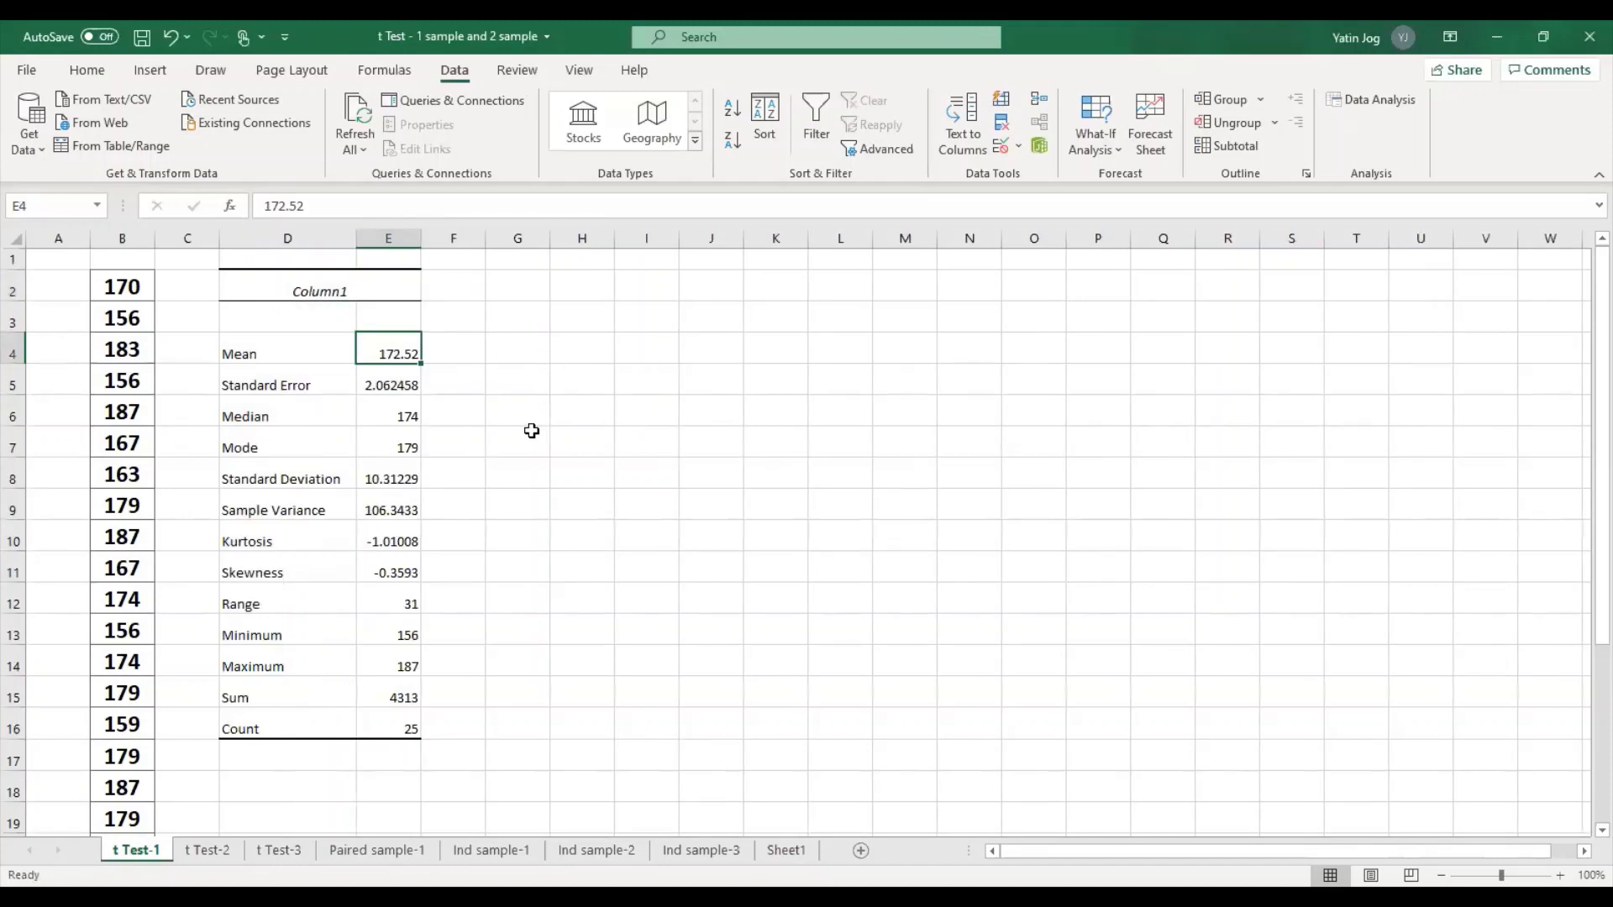
pyautogui.click(385, 386)
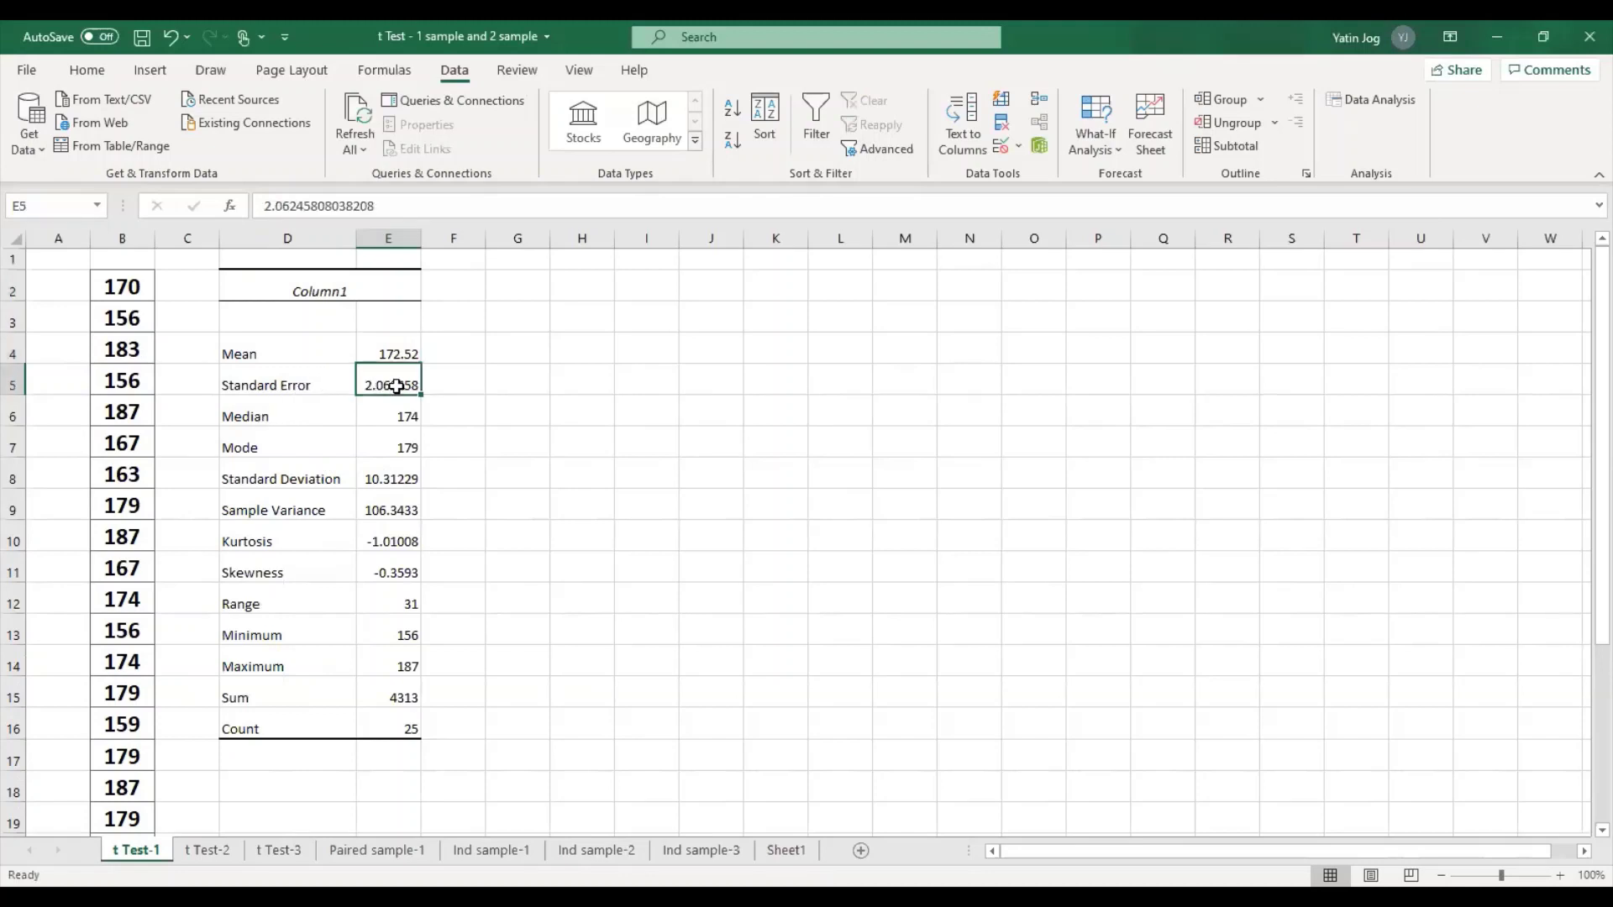
# Calculate the upper 95% confidence limit of the mean in I4 with =E4+(1.96*E5).
pyautogui.click(634, 351)
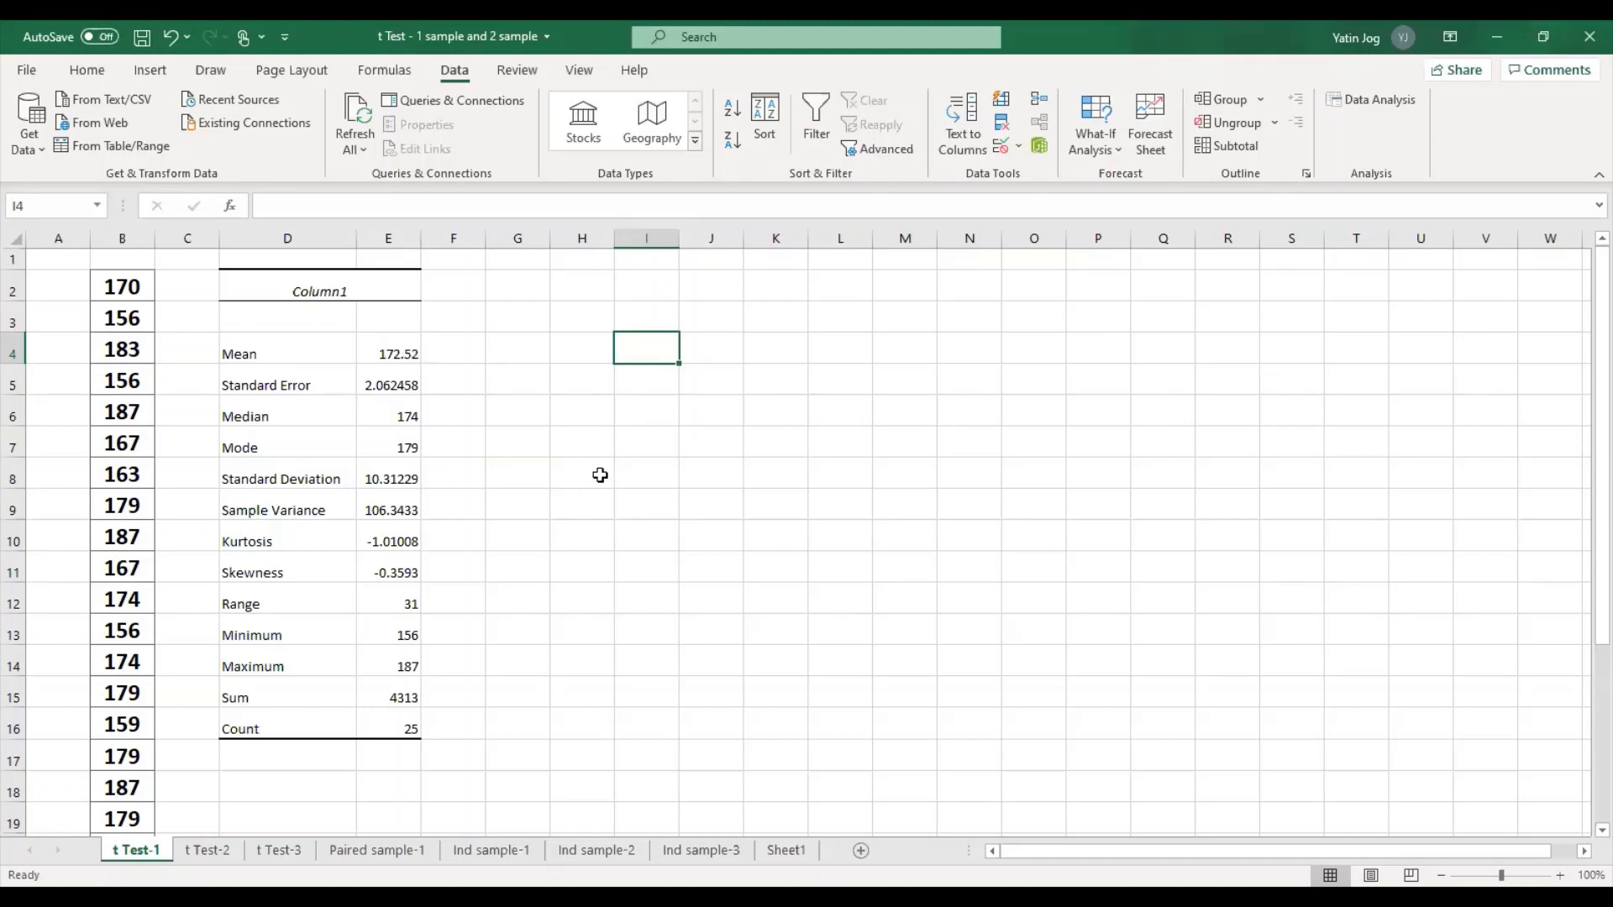
pyautogui.write('=')
pyautogui.press('Left')
pyautogui.press('Left')
pyautogui.press('Left')
pyautogui.press('Left')
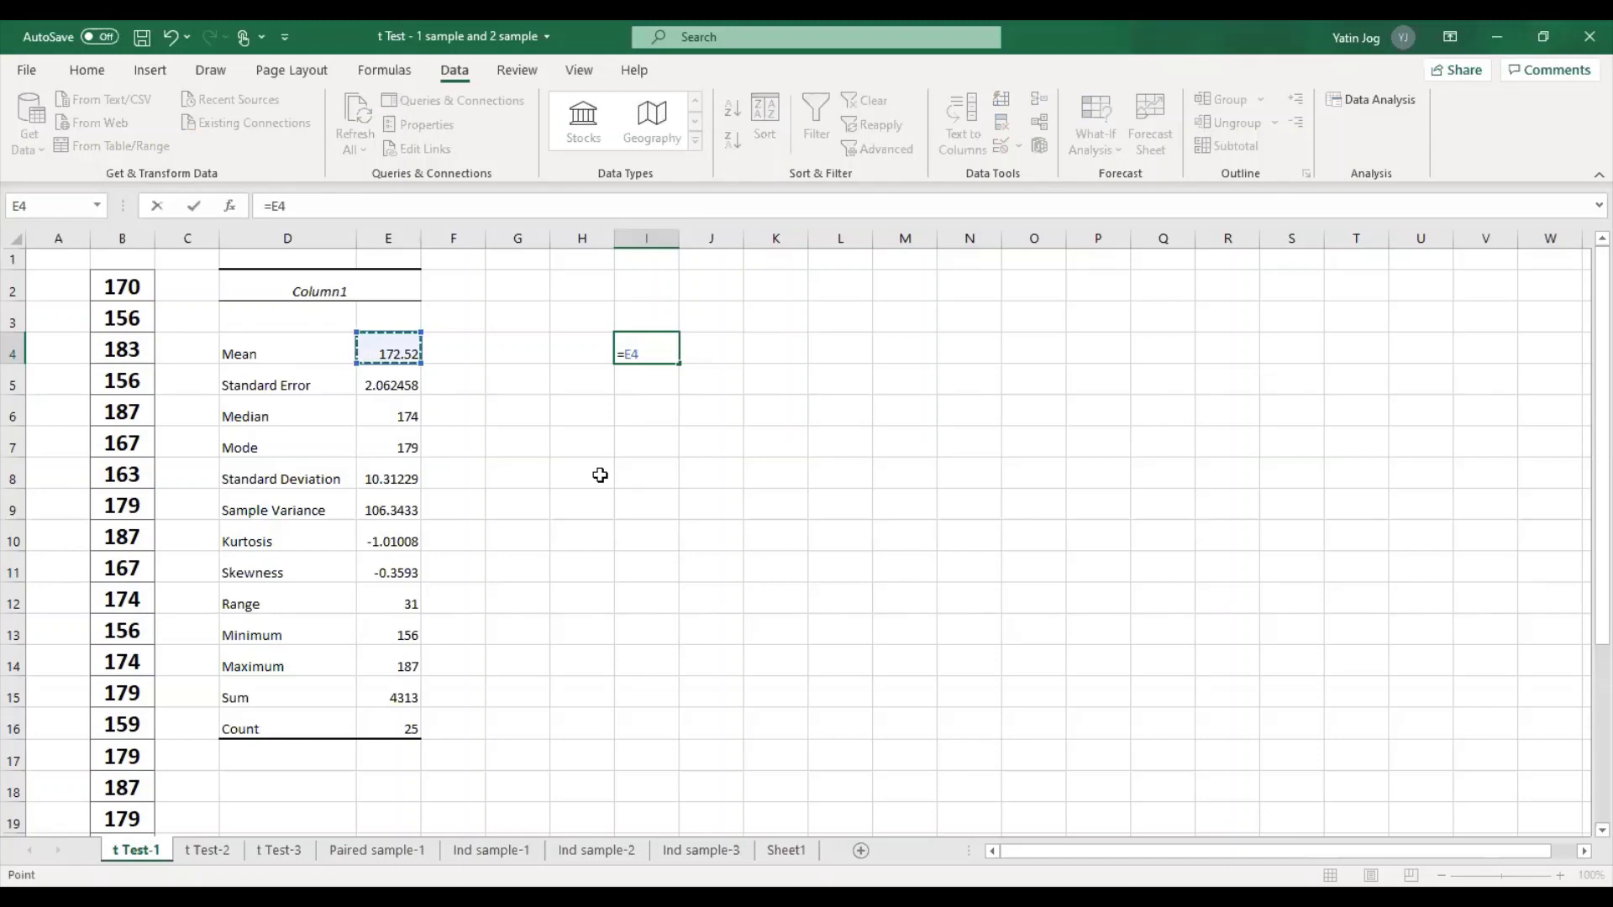
pyautogui.write('+')
pyautogui.write('(1.96')
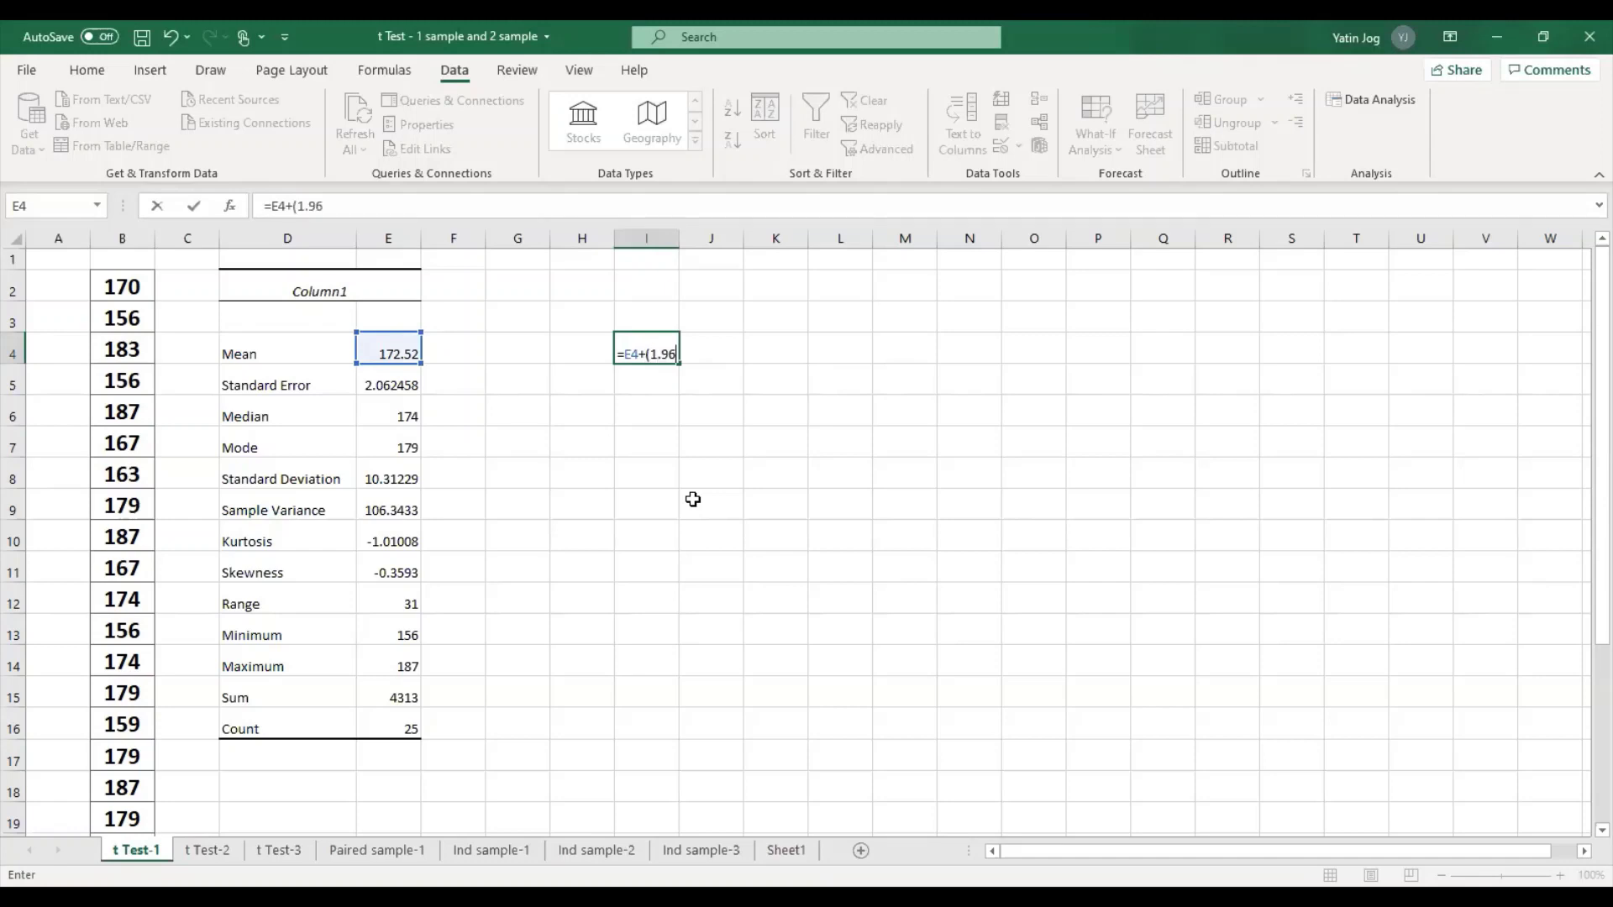
pyautogui.write('*')
pyautogui.click(382, 386)
pyautogui.write(')')
pyautogui.press('Return')
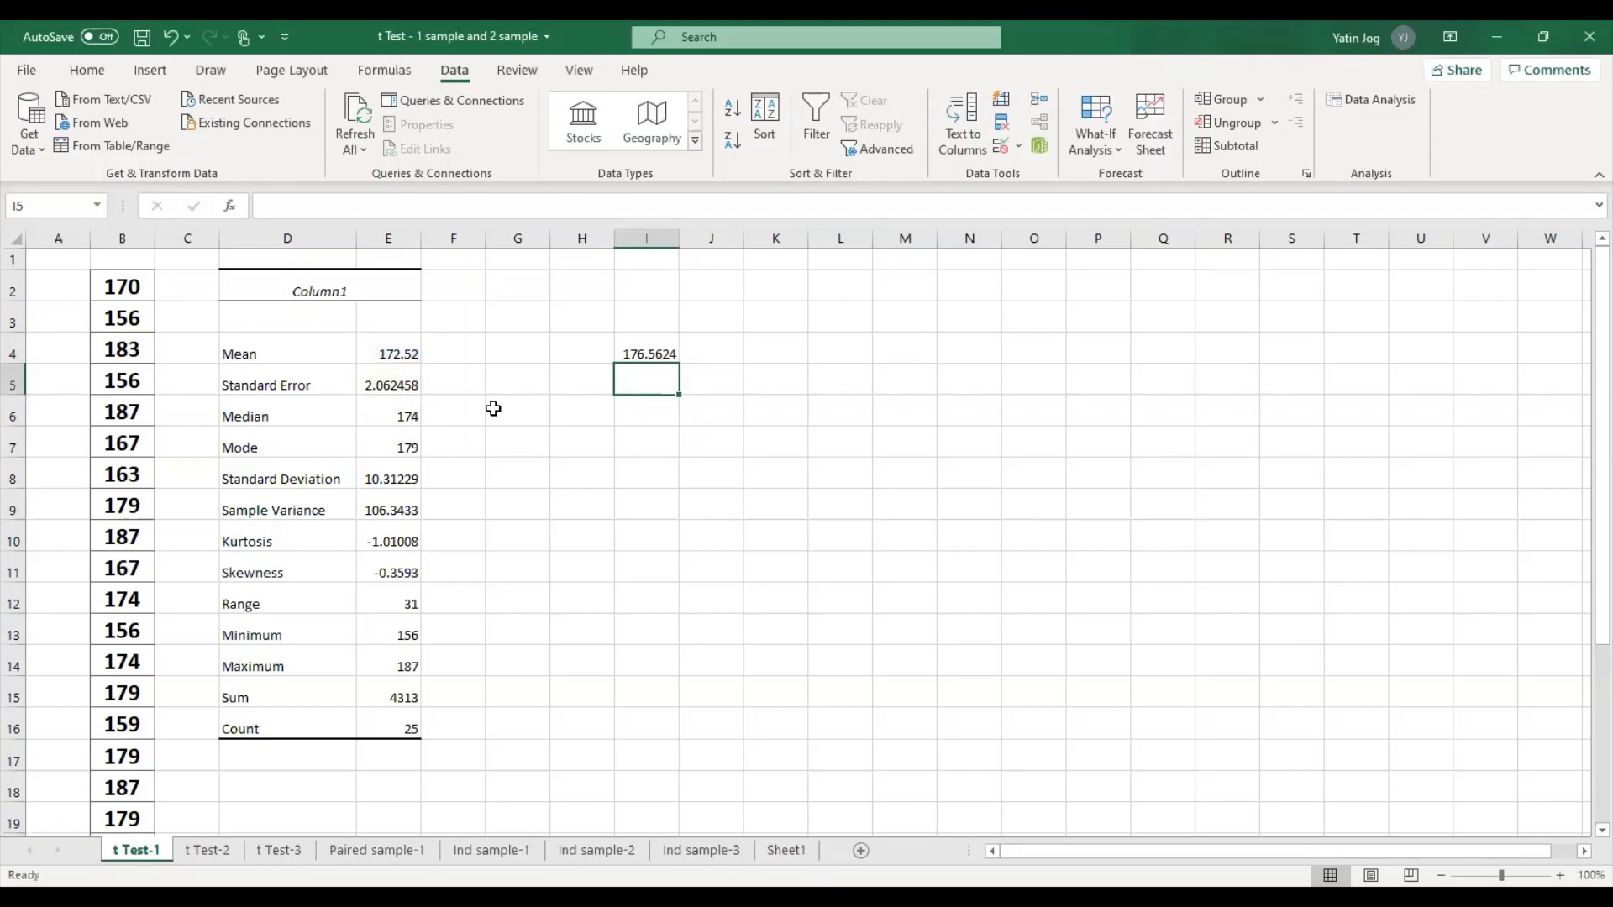
pyautogui.press('Up')
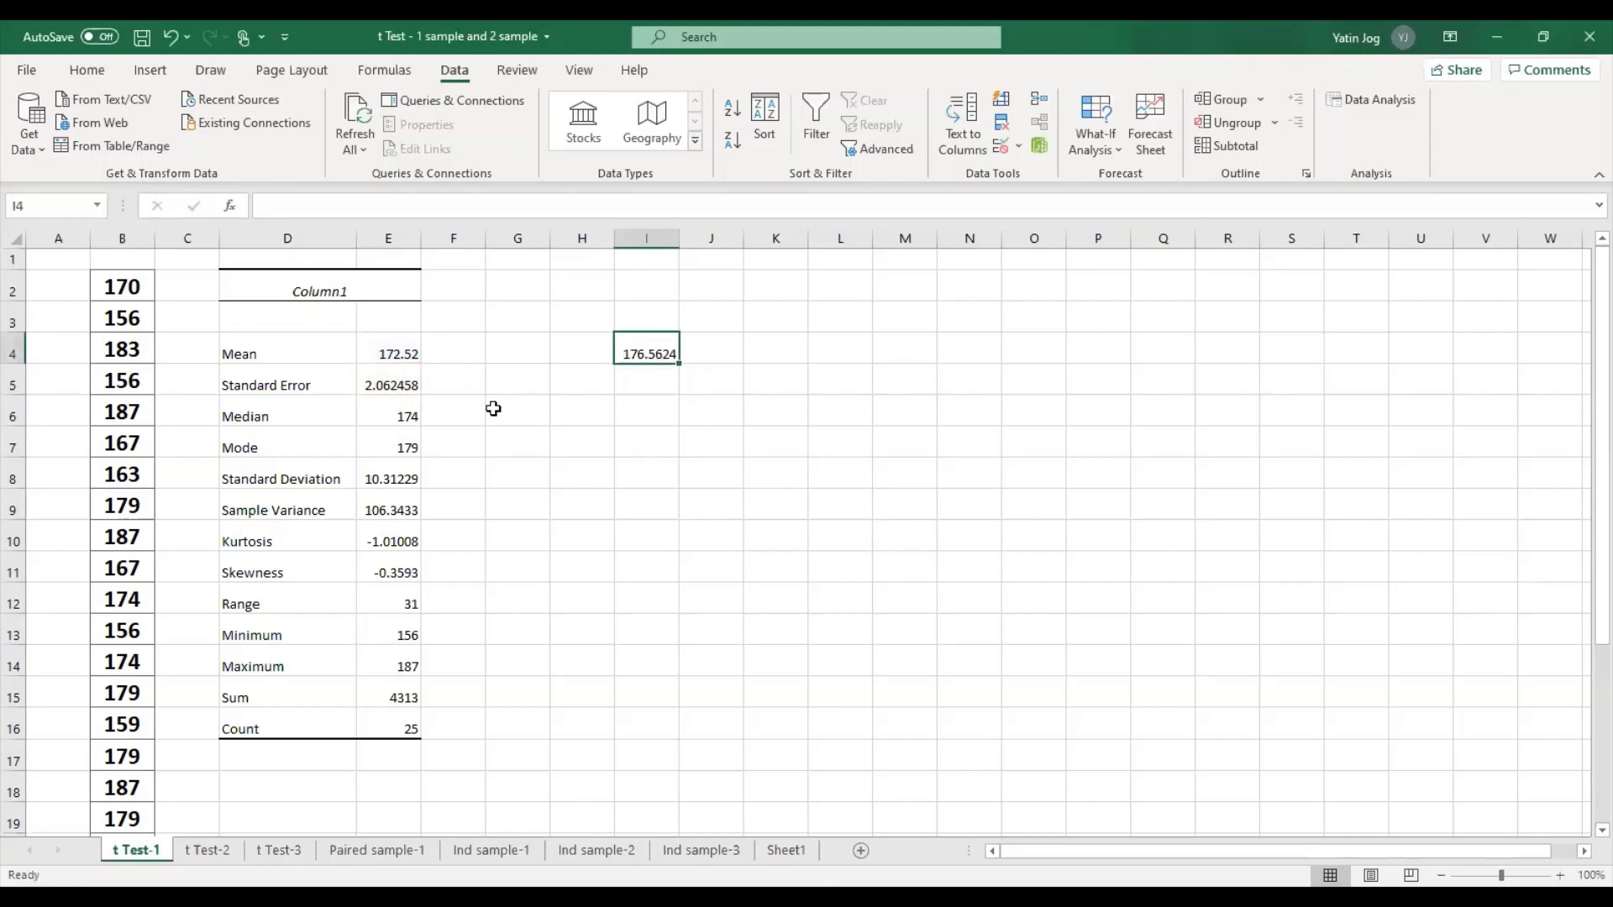
# Calculate the lower 95% confidence limit of the mean in I5 with =E4-(1.96*E5), and select both limits.
pyautogui.press('Down')
pyautogui.write('=')
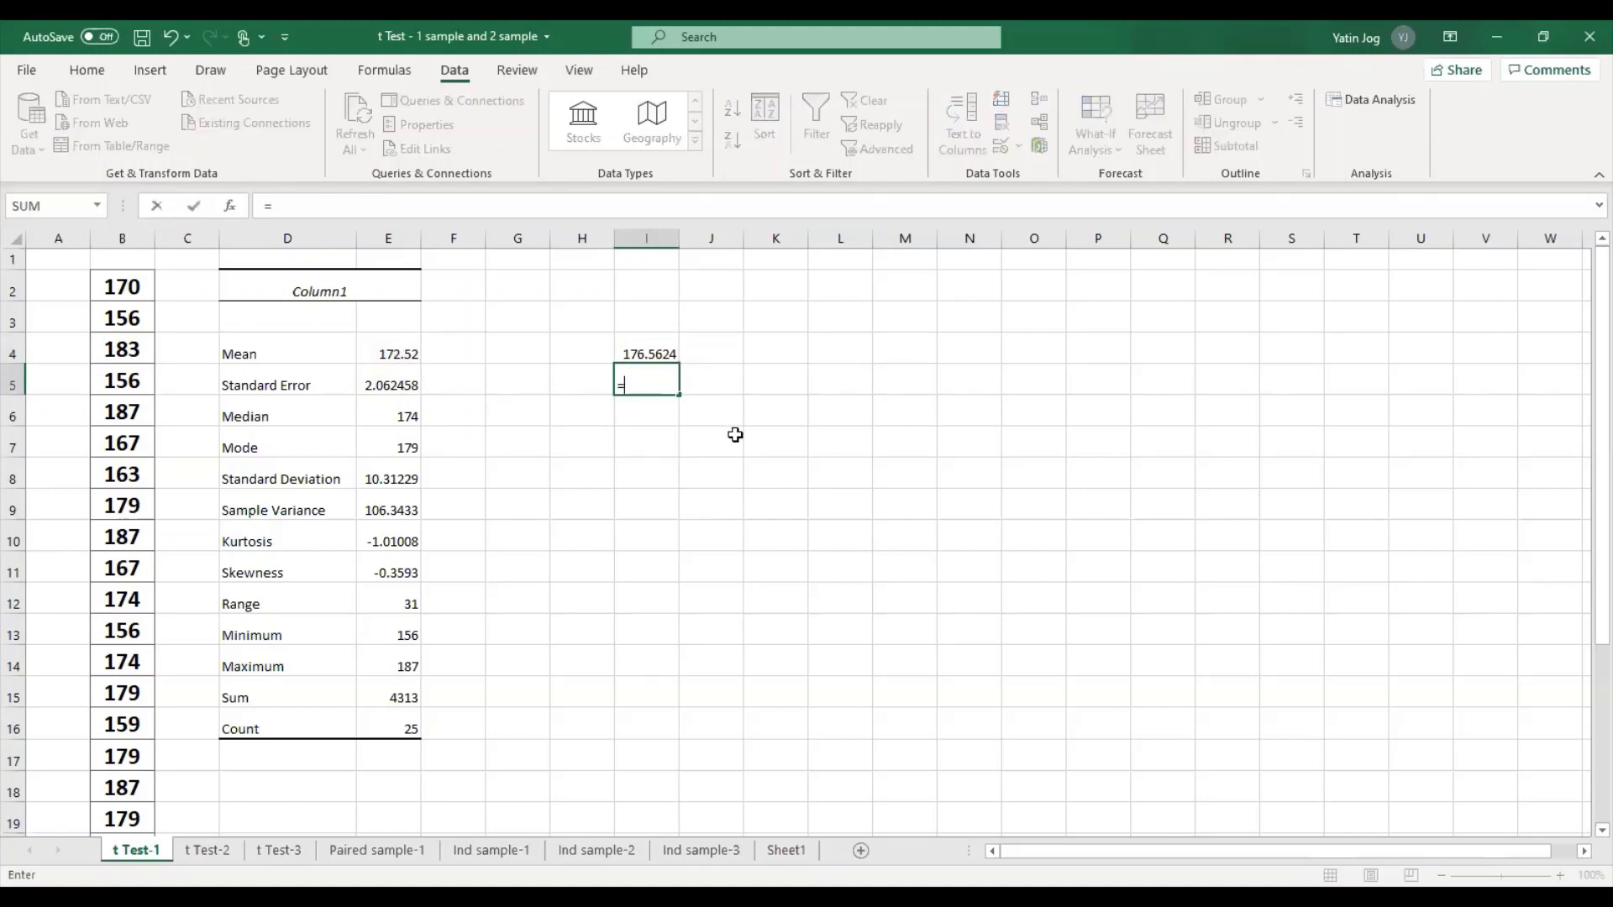
pyautogui.write('E4-(1.96')
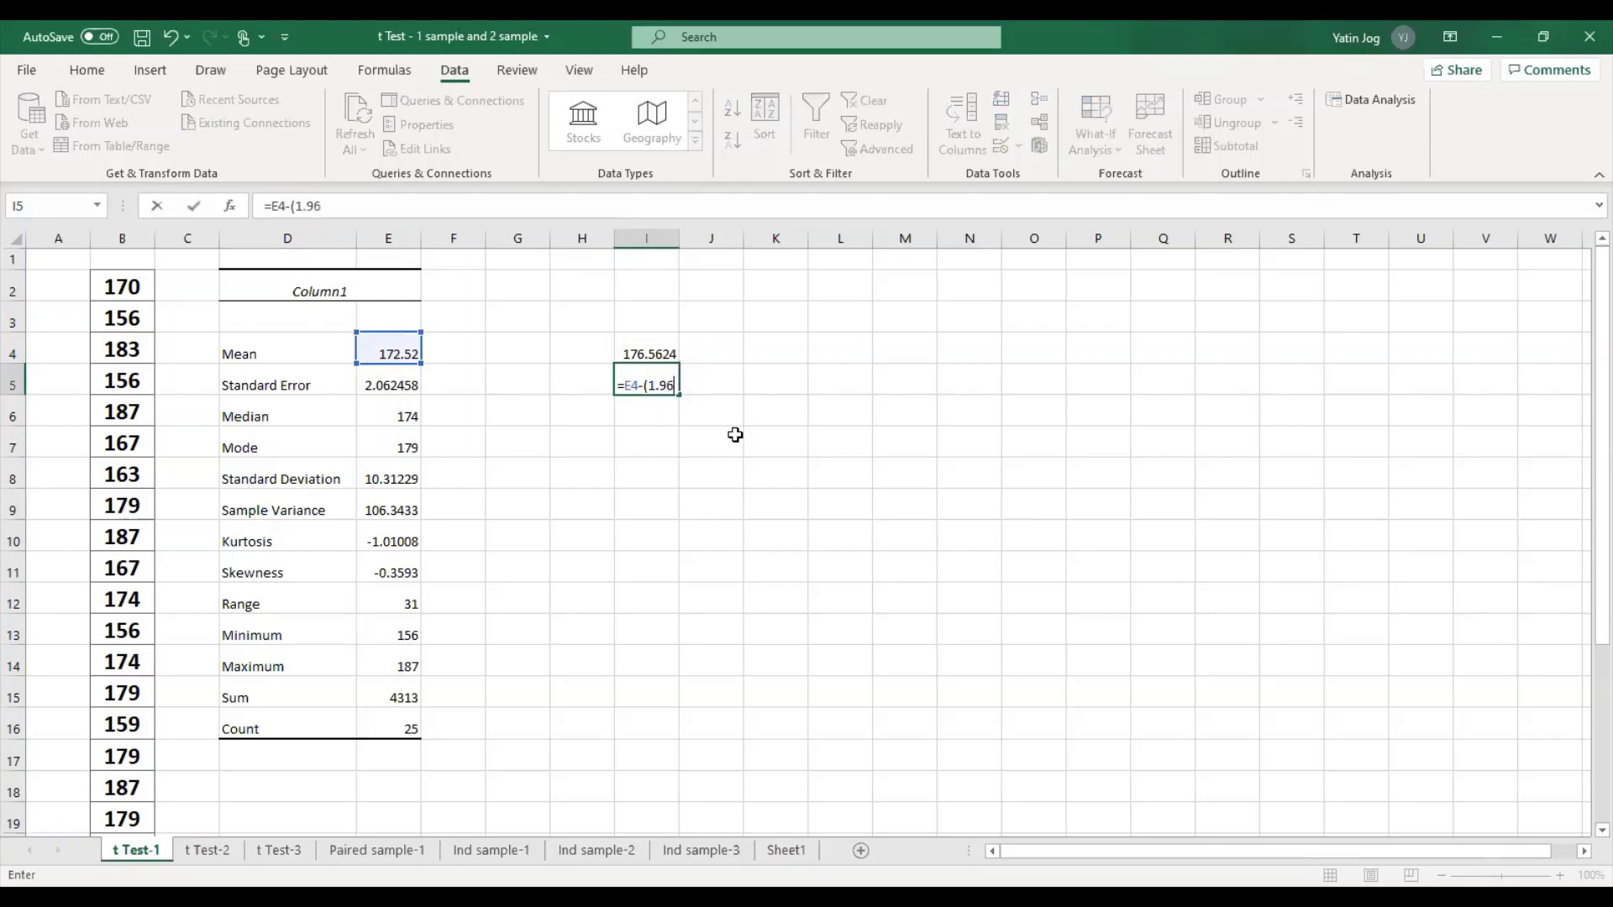
pyautogui.write('*')
pyautogui.click(374, 388)
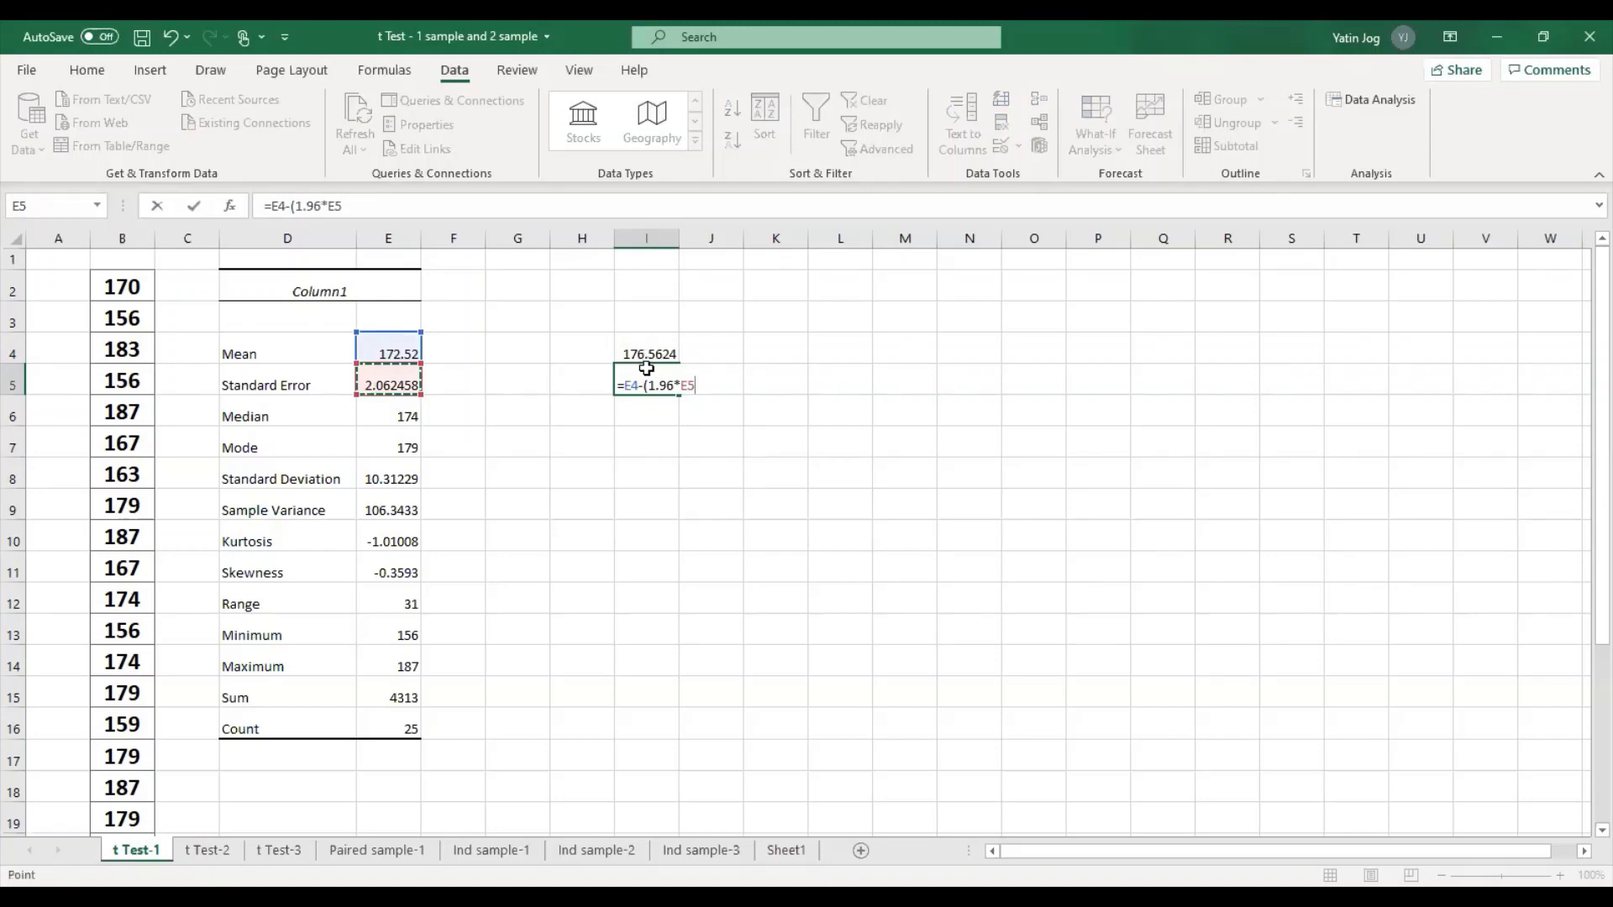
pyautogui.press('Return')
pyautogui.press('Return')
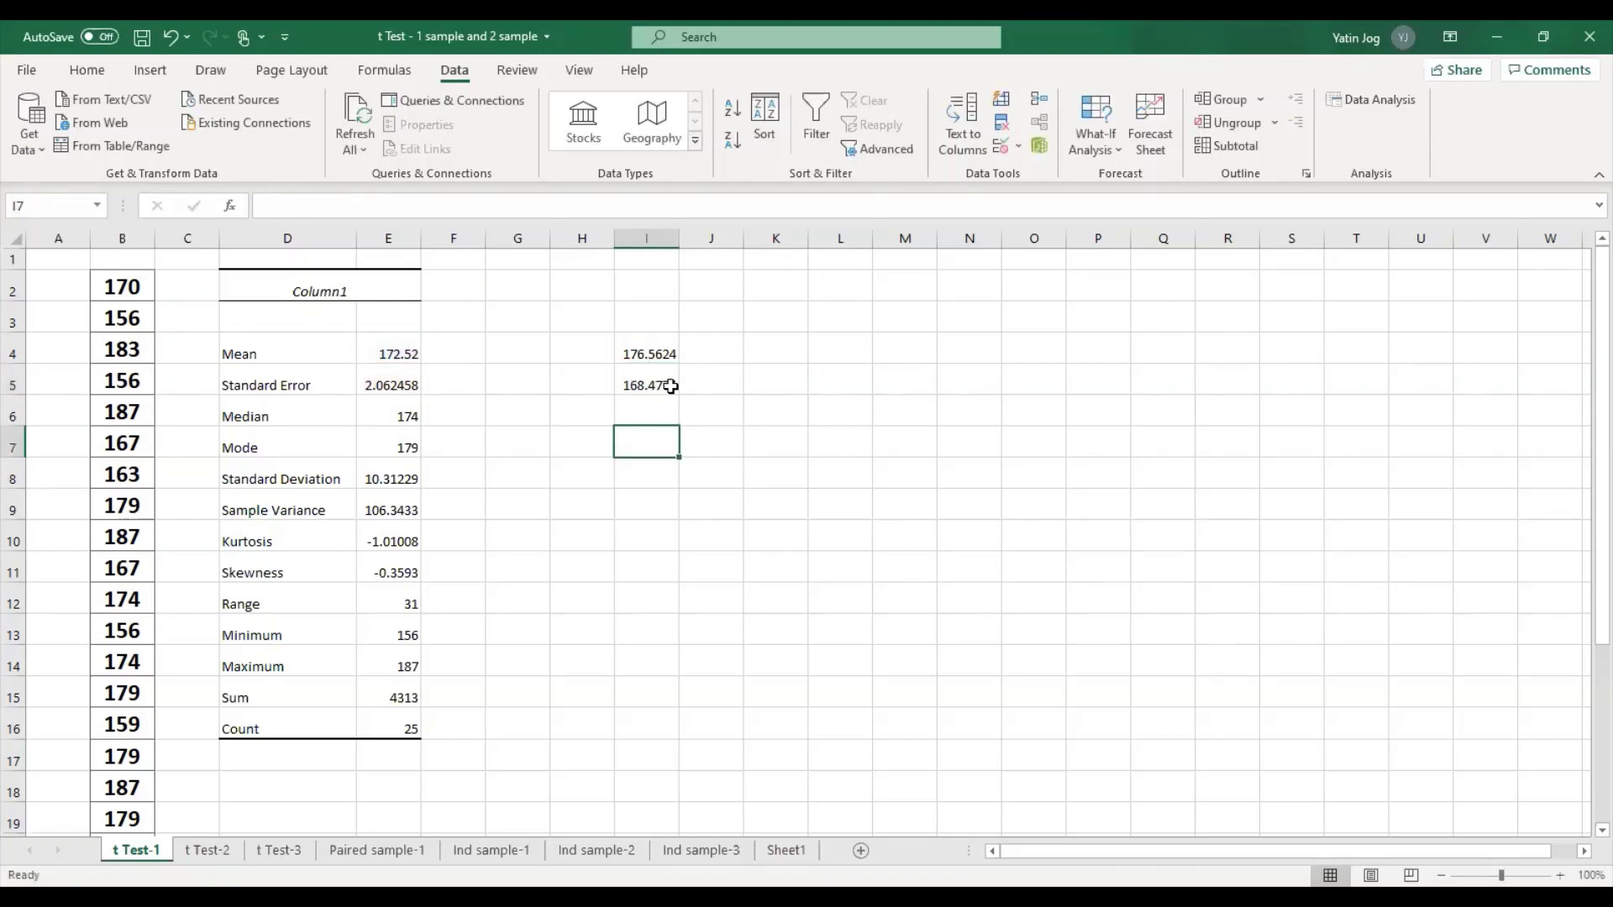
pyautogui.moveTo(655, 357); pyautogui.dragTo(658, 385)
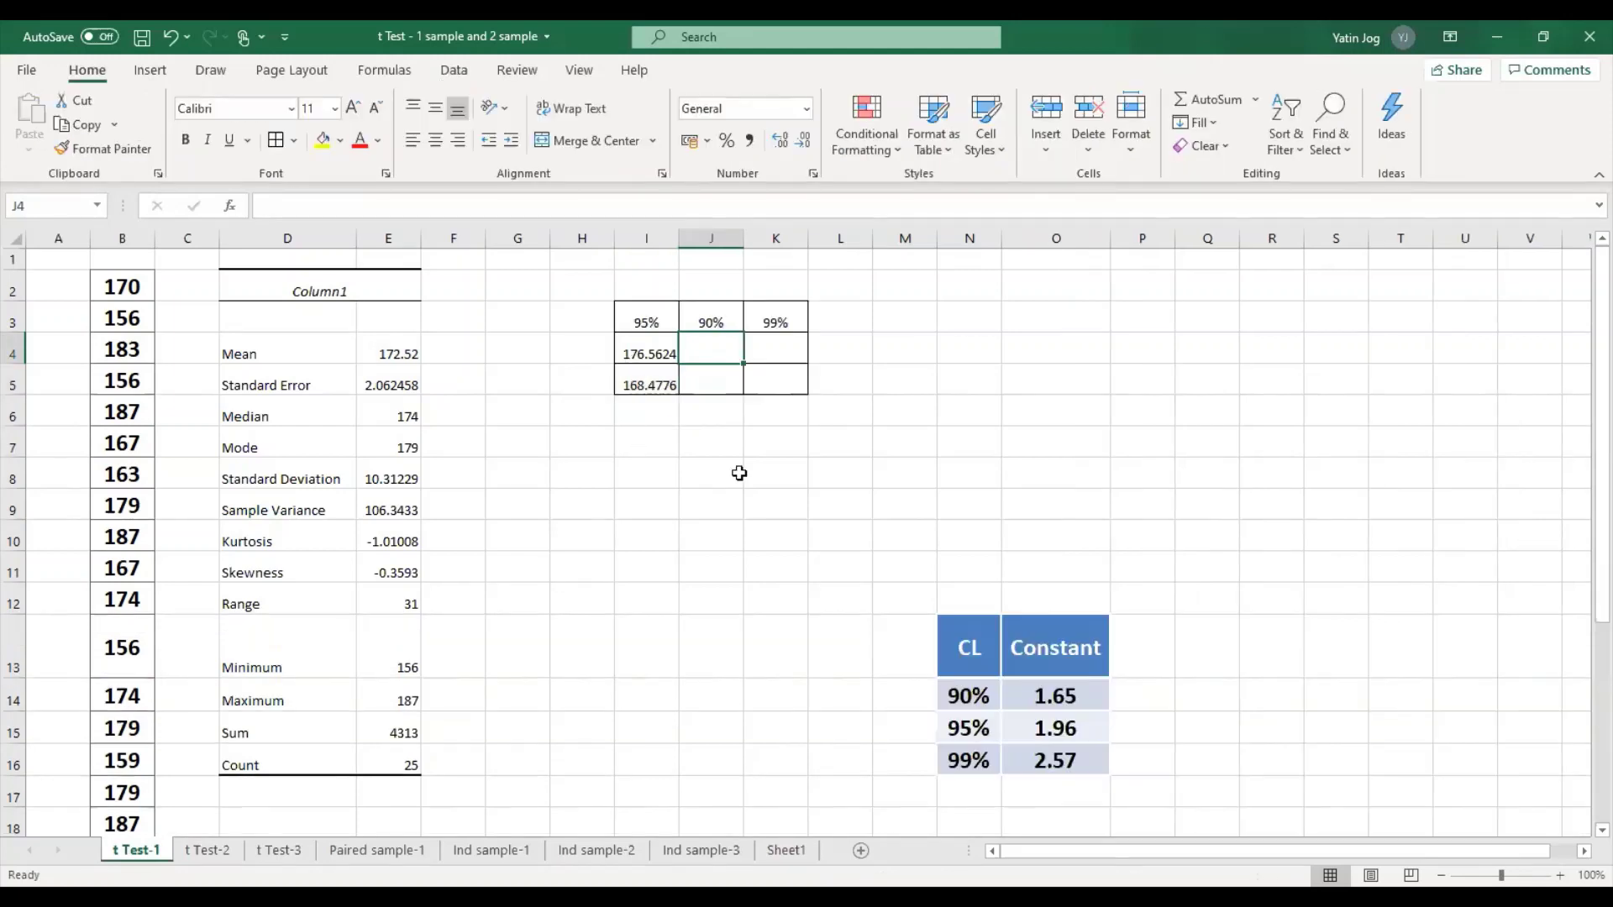
# Calculate the upper 90% confidence limit in J4 with =E4+(1.65*E5).
pyautogui.write('=')
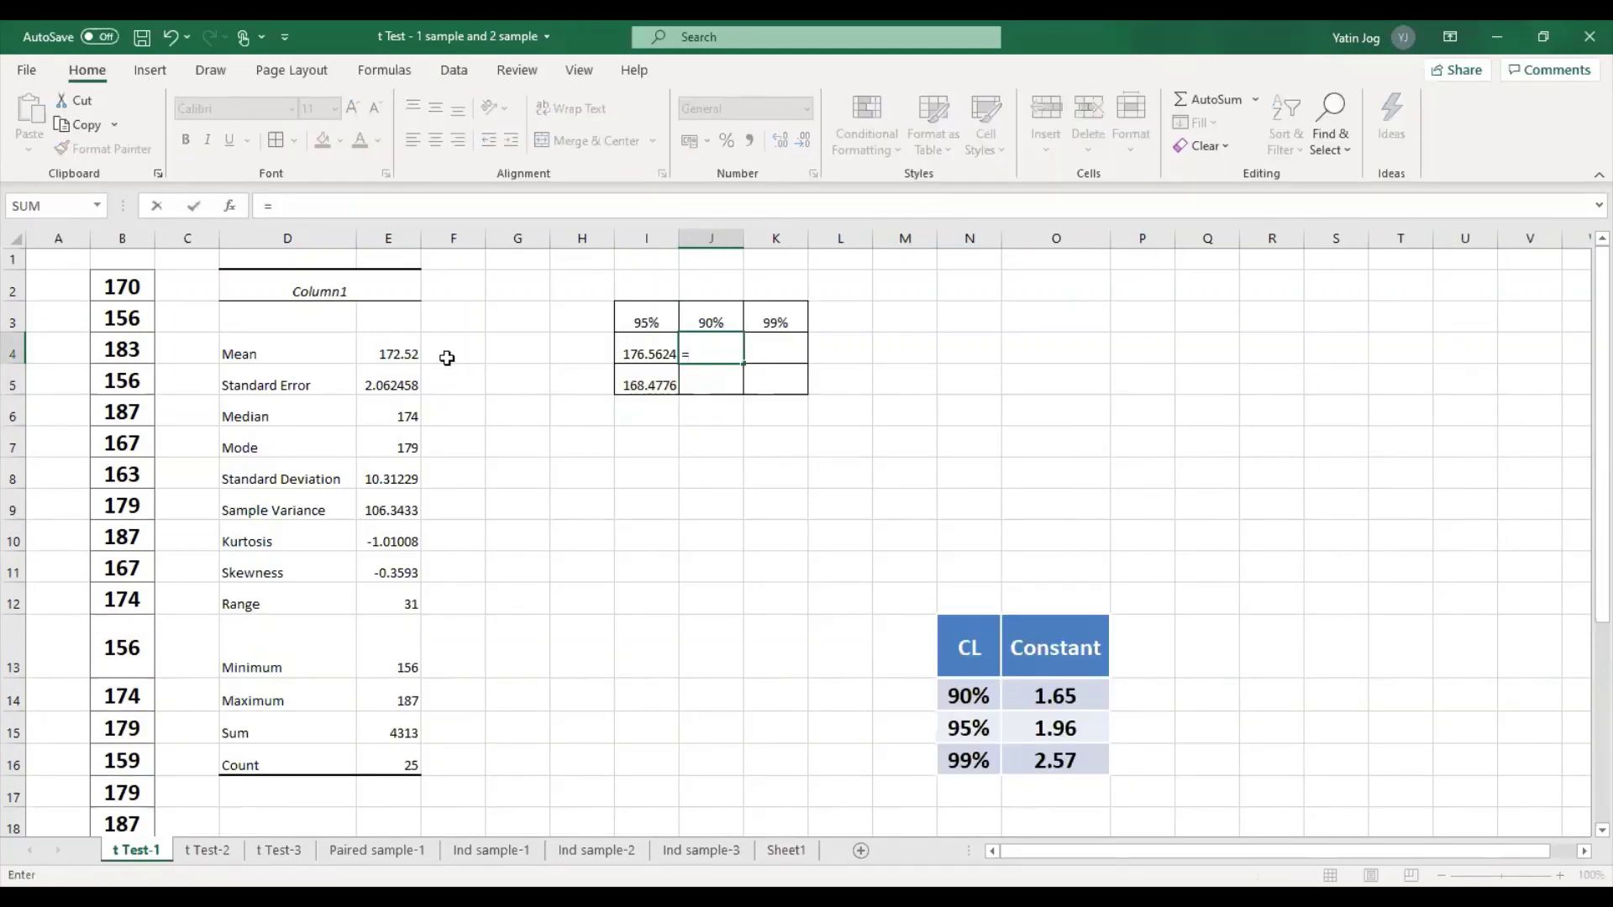
pyautogui.click(406, 349)
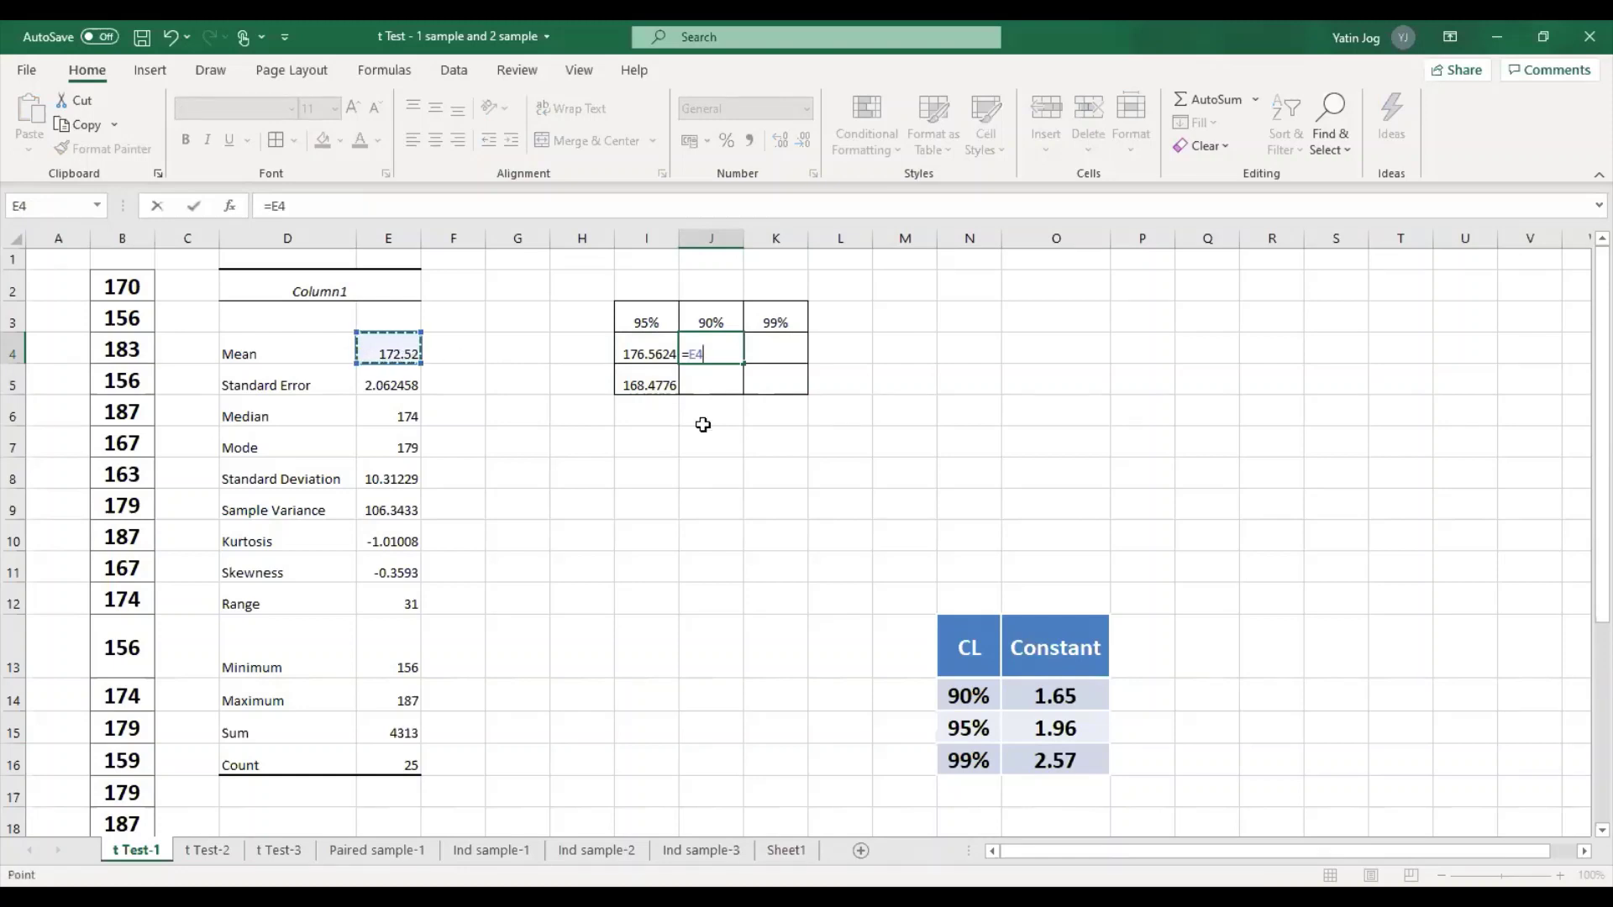
pyautogui.write('+(1.65')
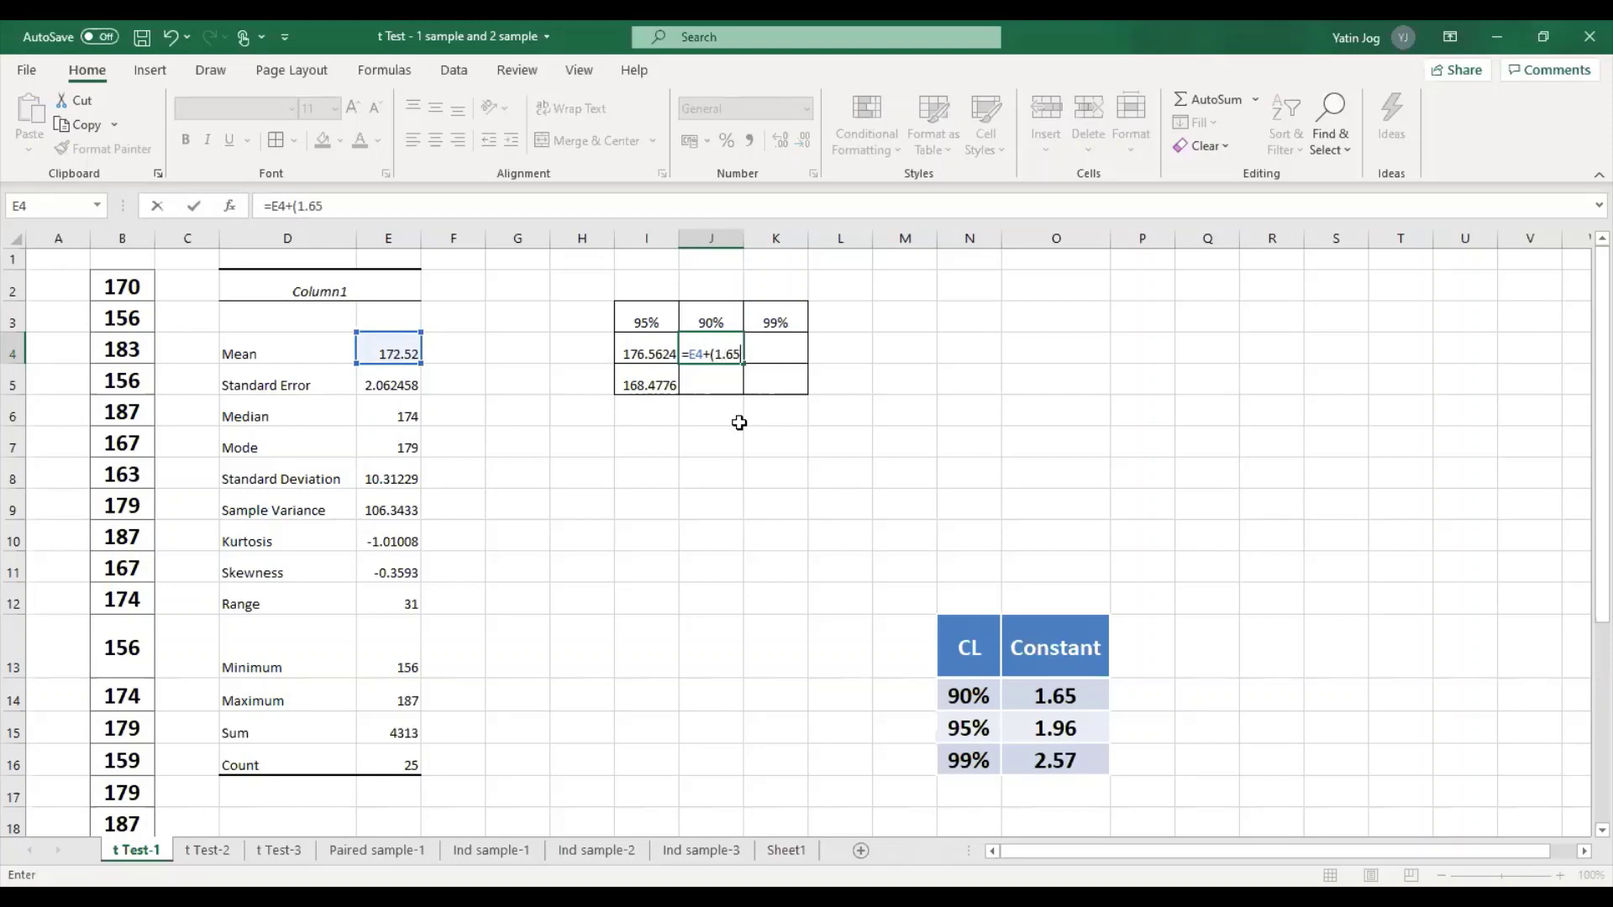
pyautogui.write('*')
pyautogui.click(398, 387)
pyautogui.write(')')
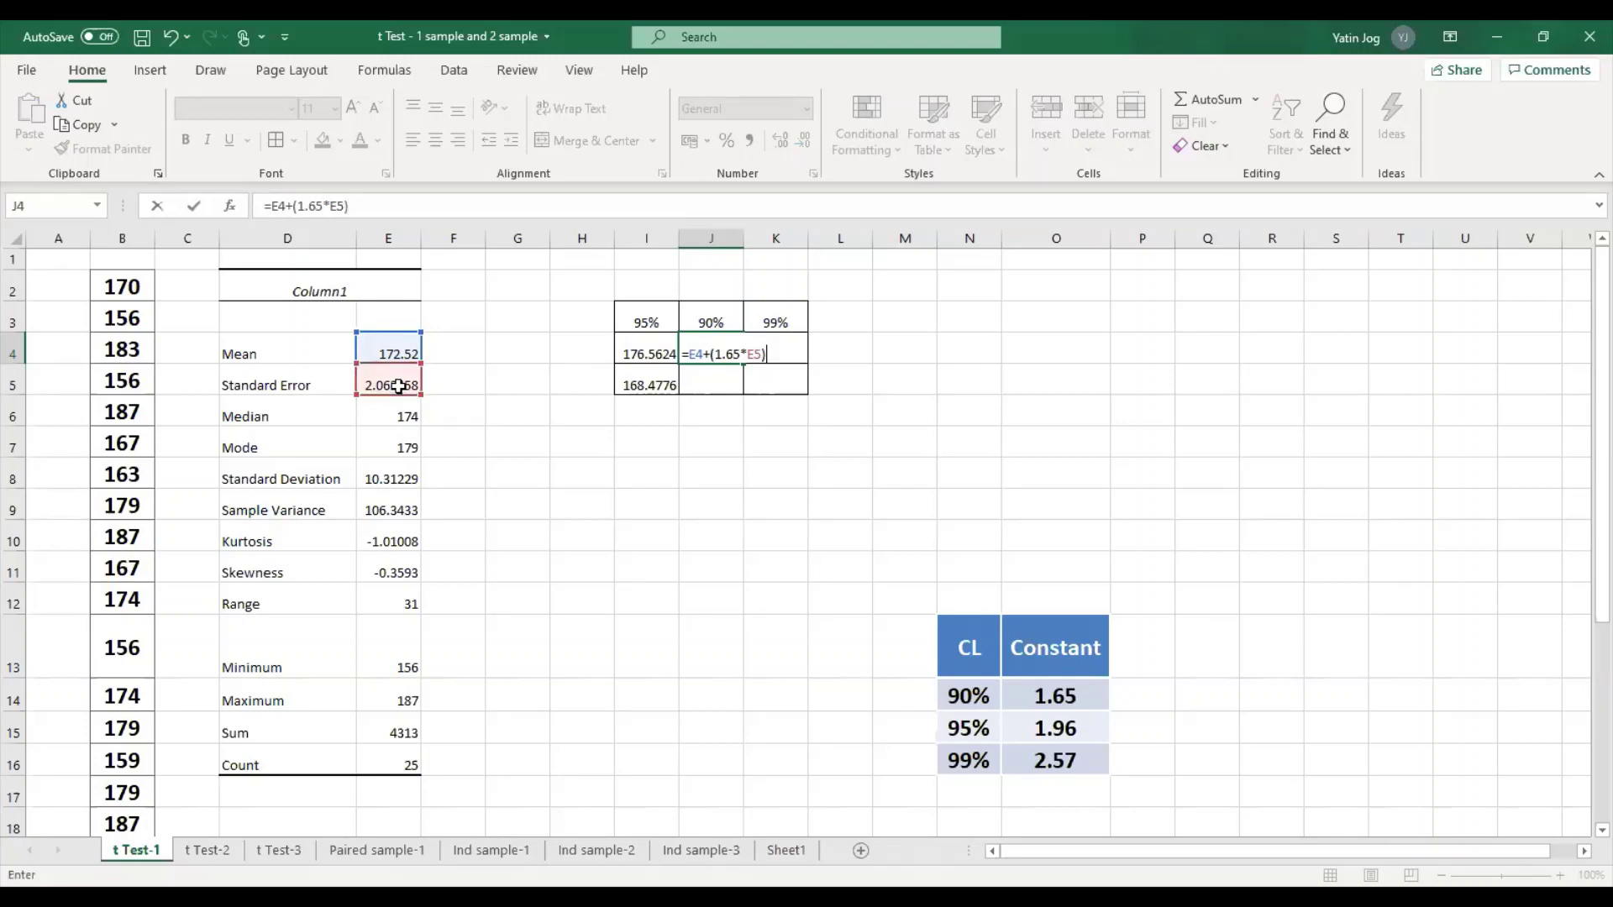
pyautogui.press('Return')
# Calculate the lower 90% confidence limit in J5 with =E4-(1.65*E5).
pyautogui.write('=')
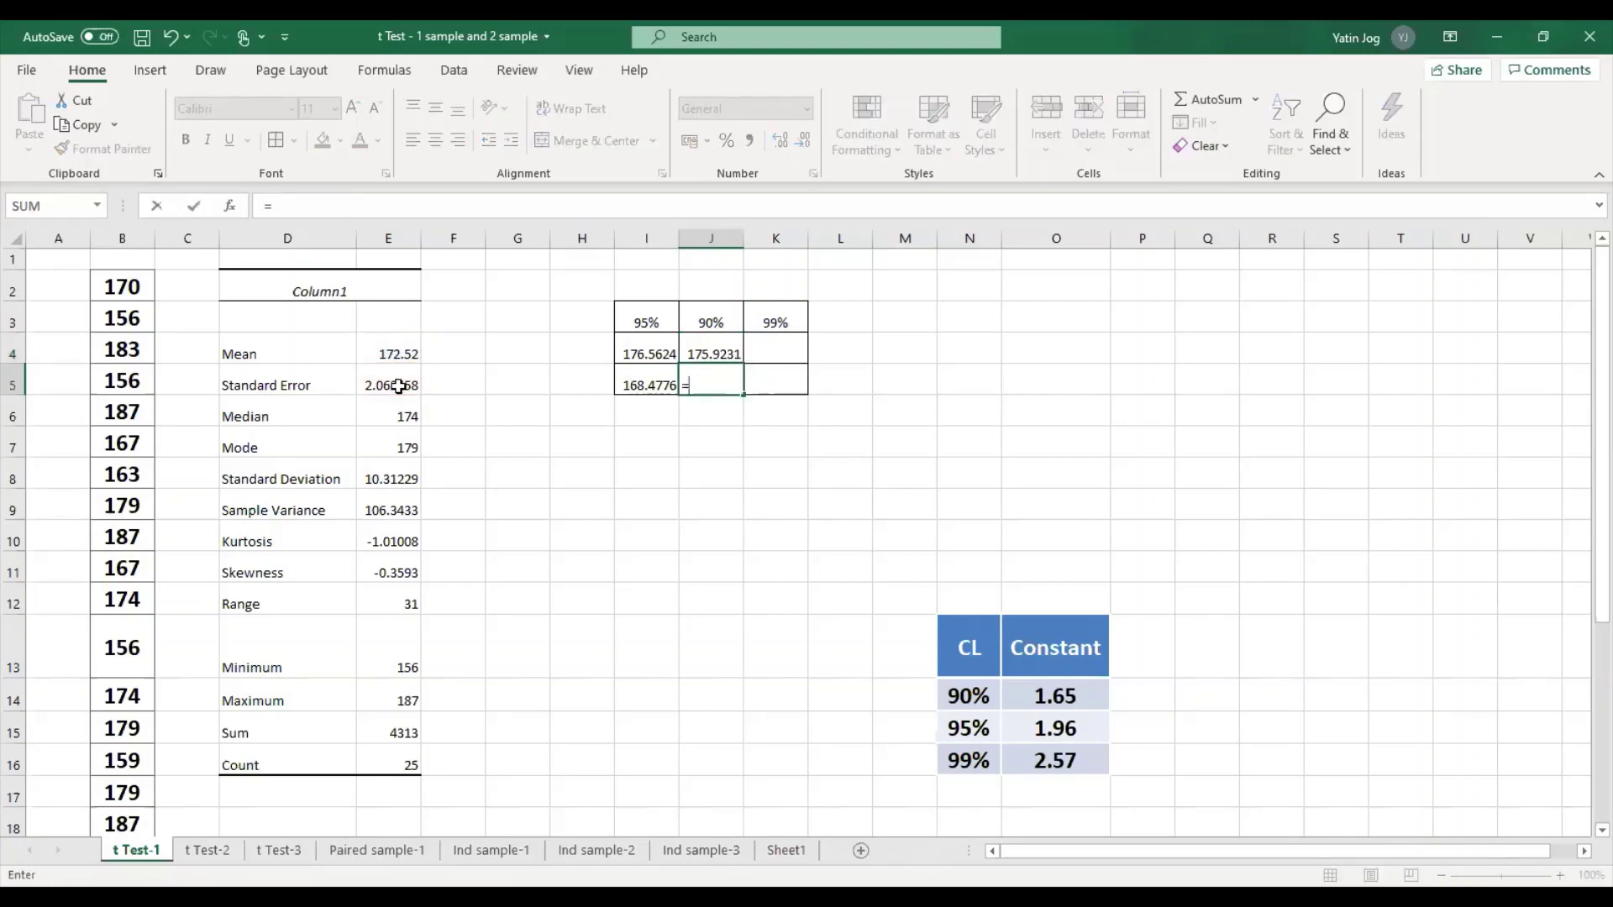
pyautogui.click(388, 350)
pyautogui.write('-')
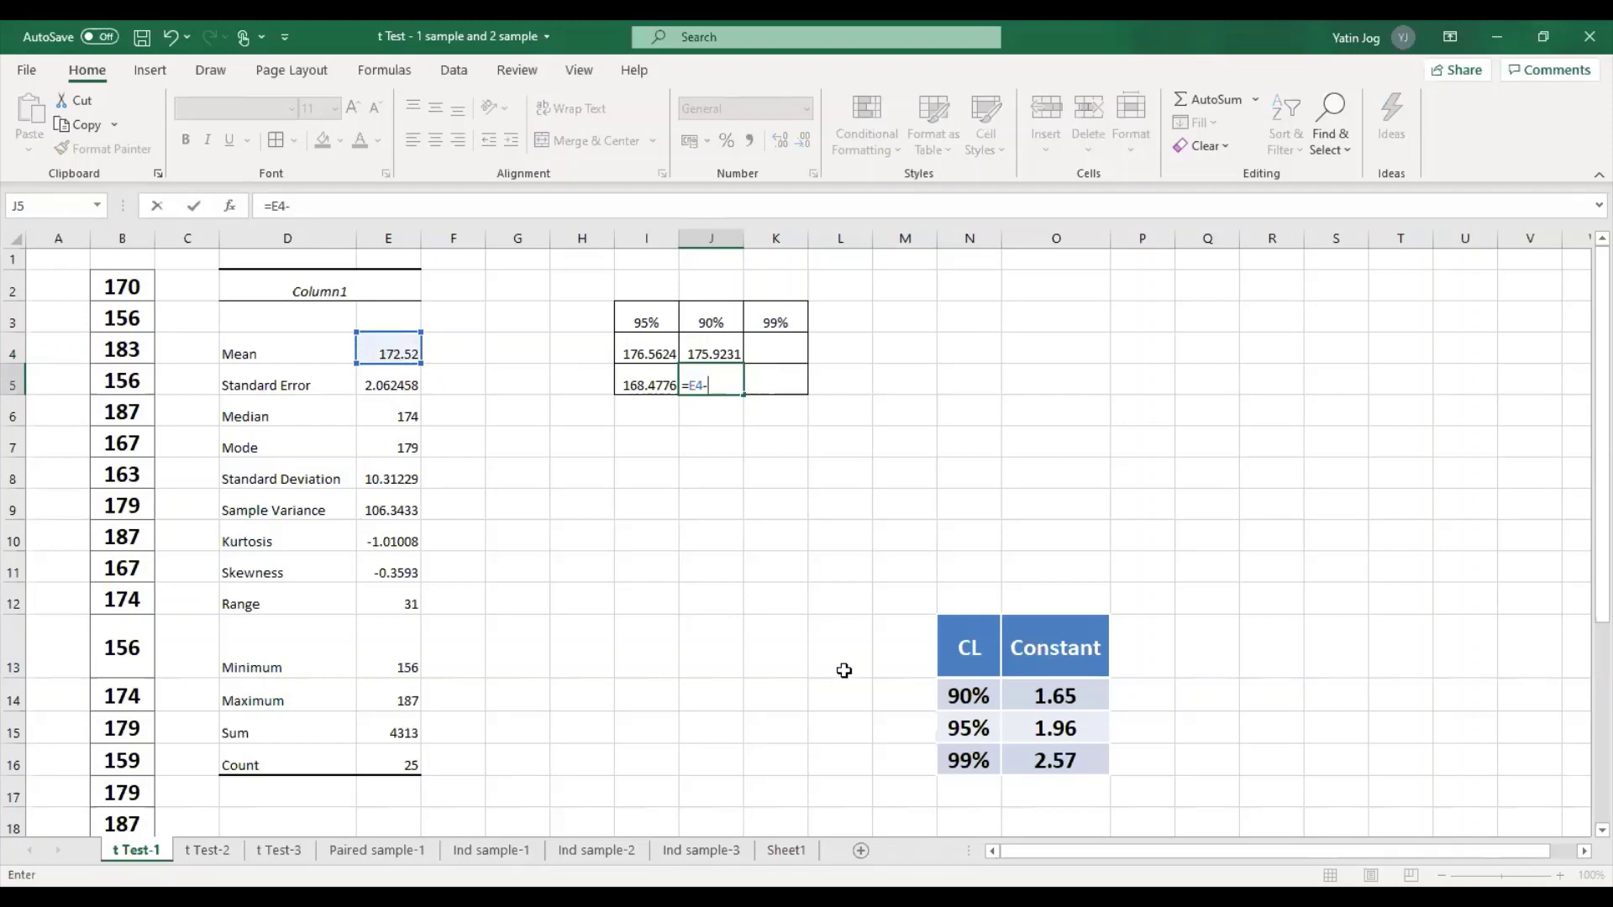
pyautogui.write('(1.65*')
pyautogui.click(393, 381)
pyautogui.write(')')
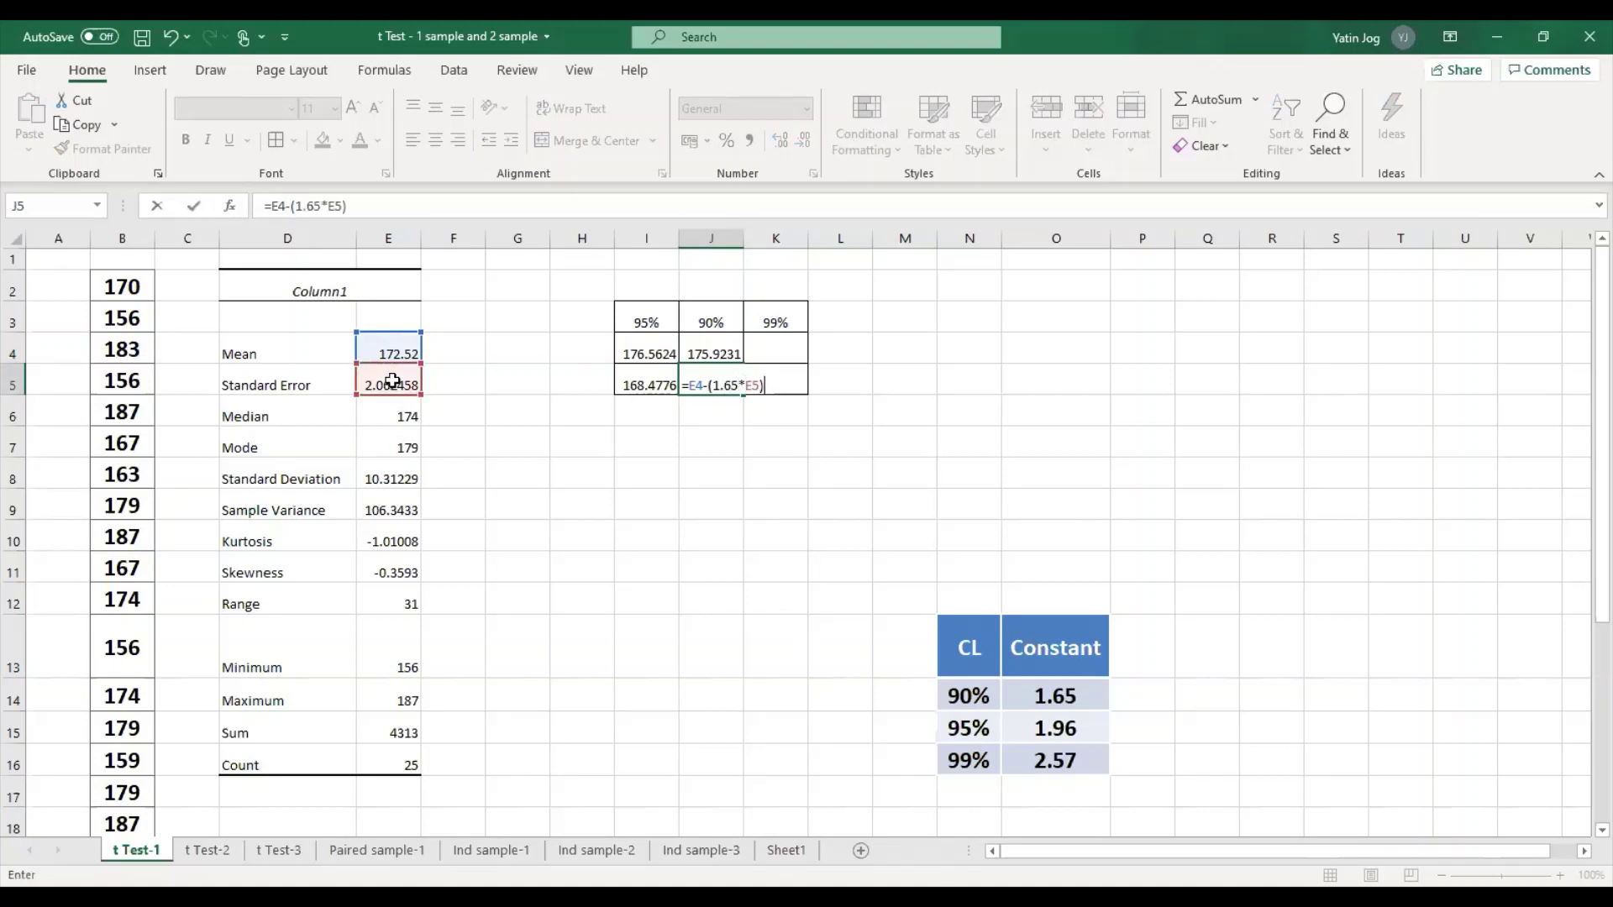
pyautogui.press('Return')
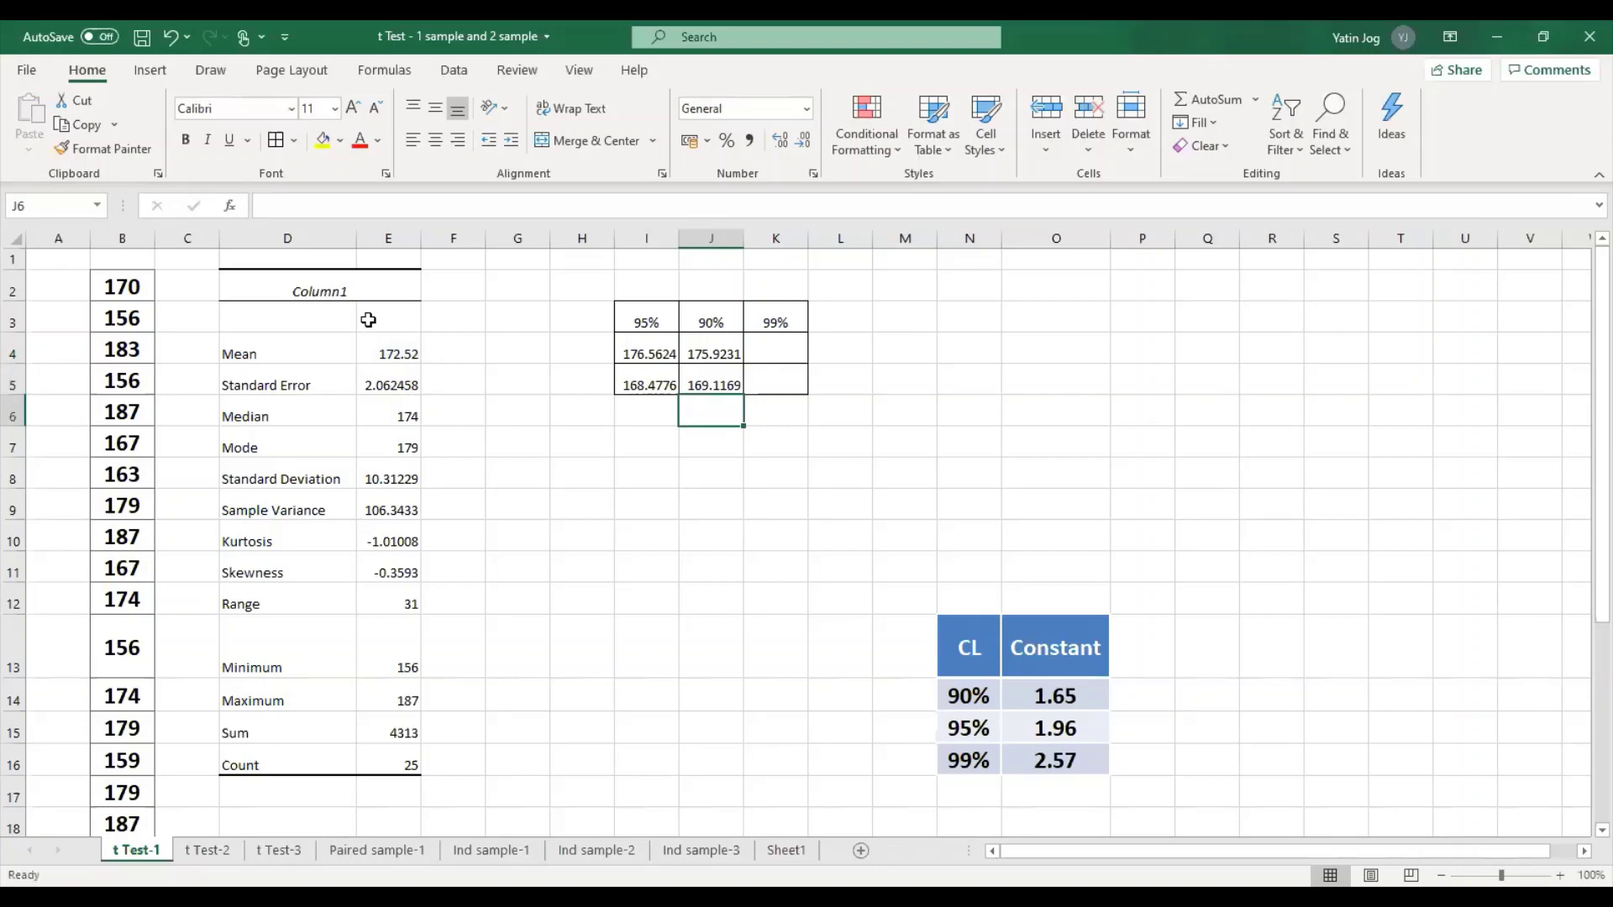
# Calculate the upper 99% confidence limit of the mean in K4 with =E4+(2.57*E5).
pyautogui.click(779, 346)
pyautogui.write('=')
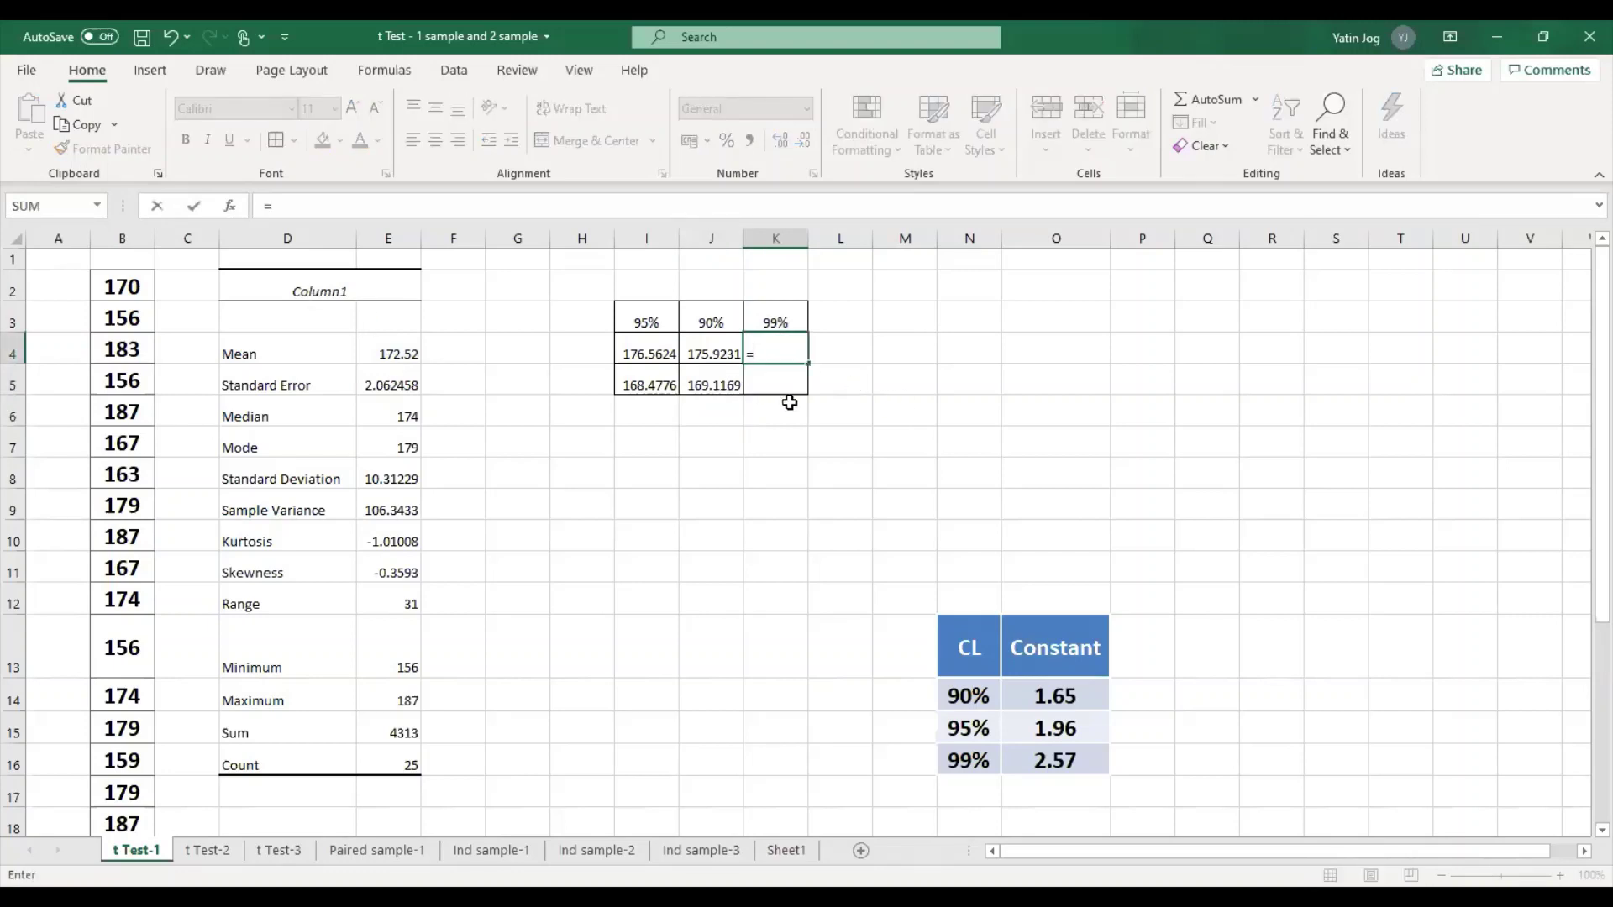
pyautogui.click(414, 354)
pyautogui.write('+')
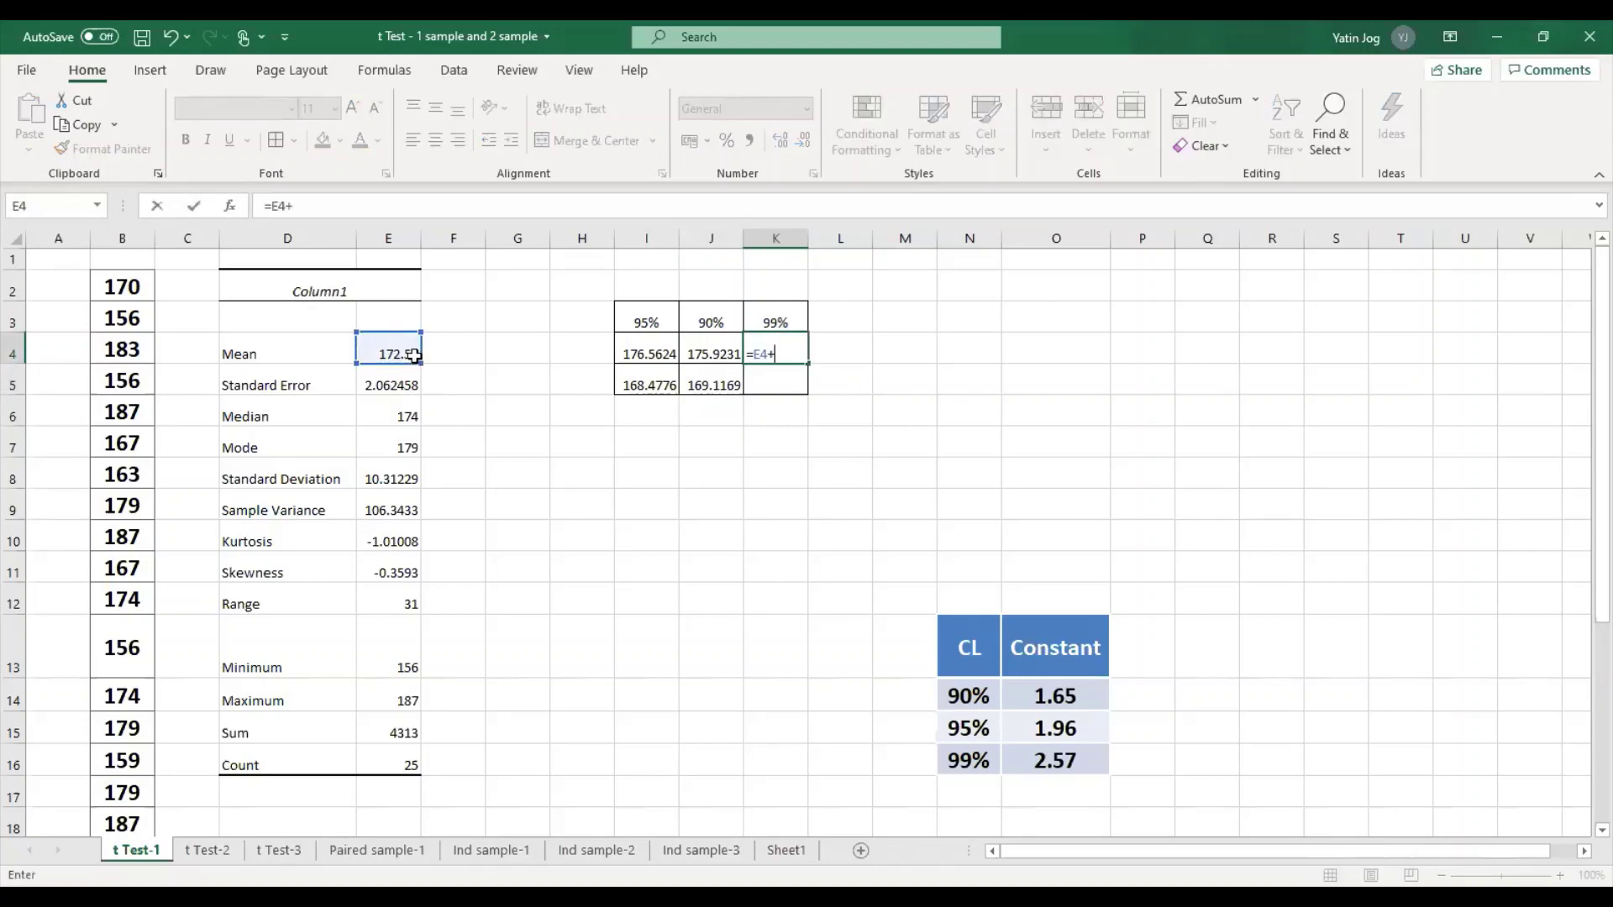
pyautogui.write('(2.57*')
pyautogui.click(384, 392)
pyautogui.write(')')
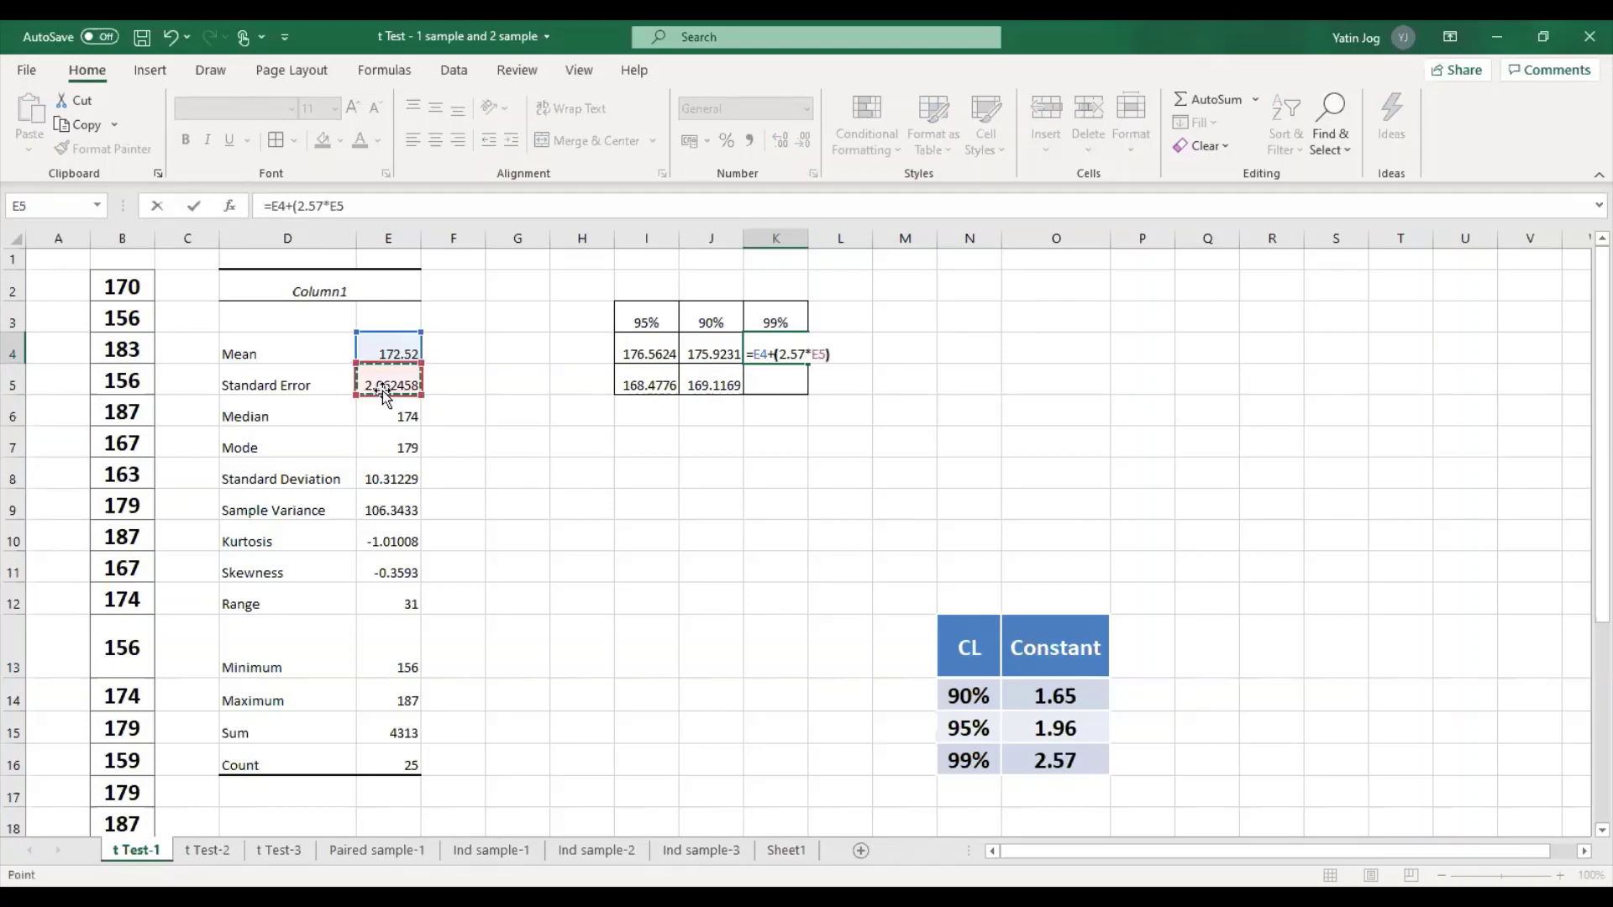
pyautogui.press('Return')
# Calculate the lower 99% confidence limit of the mean in K5 with =E4-(2.57*E5).
pyautogui.write('=')
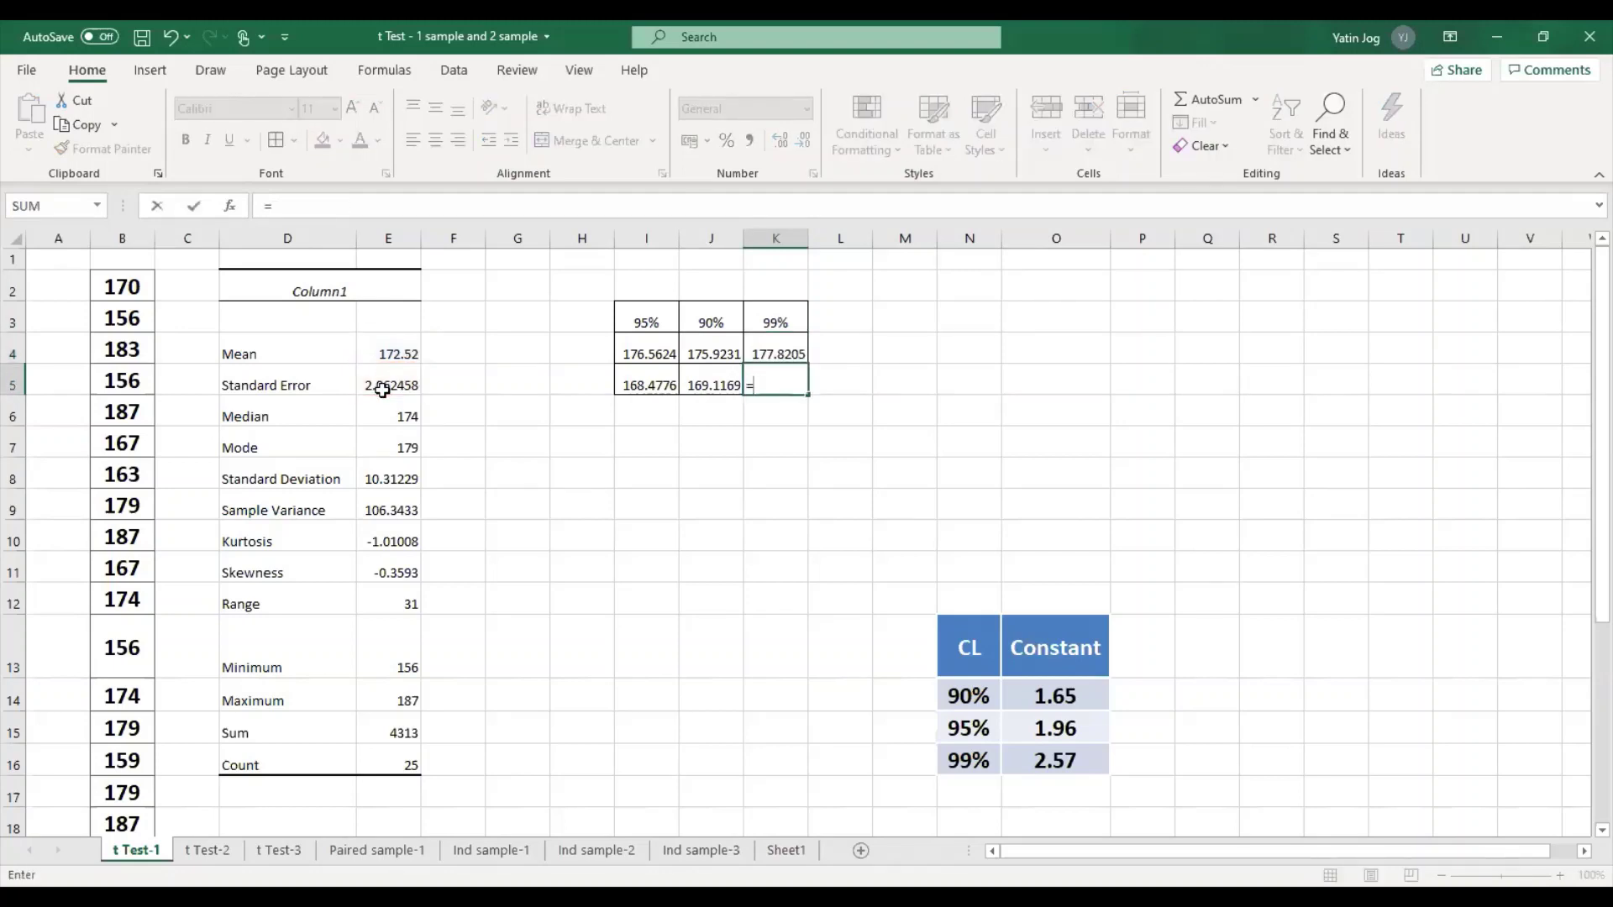
pyautogui.click(384, 354)
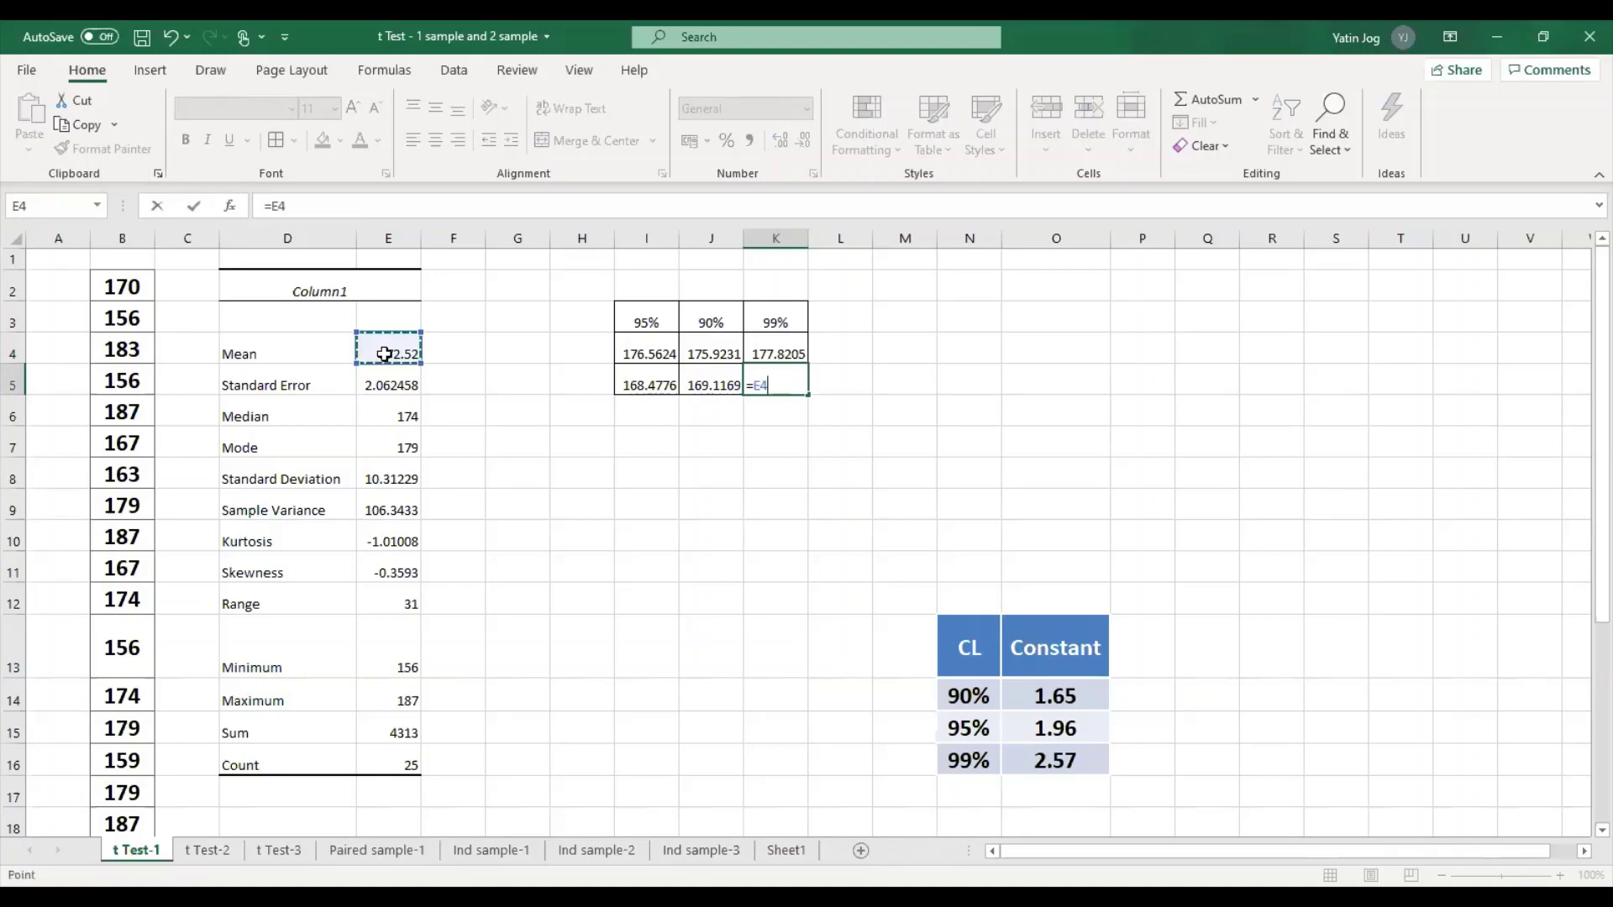
pyautogui.write('-(2.57*')
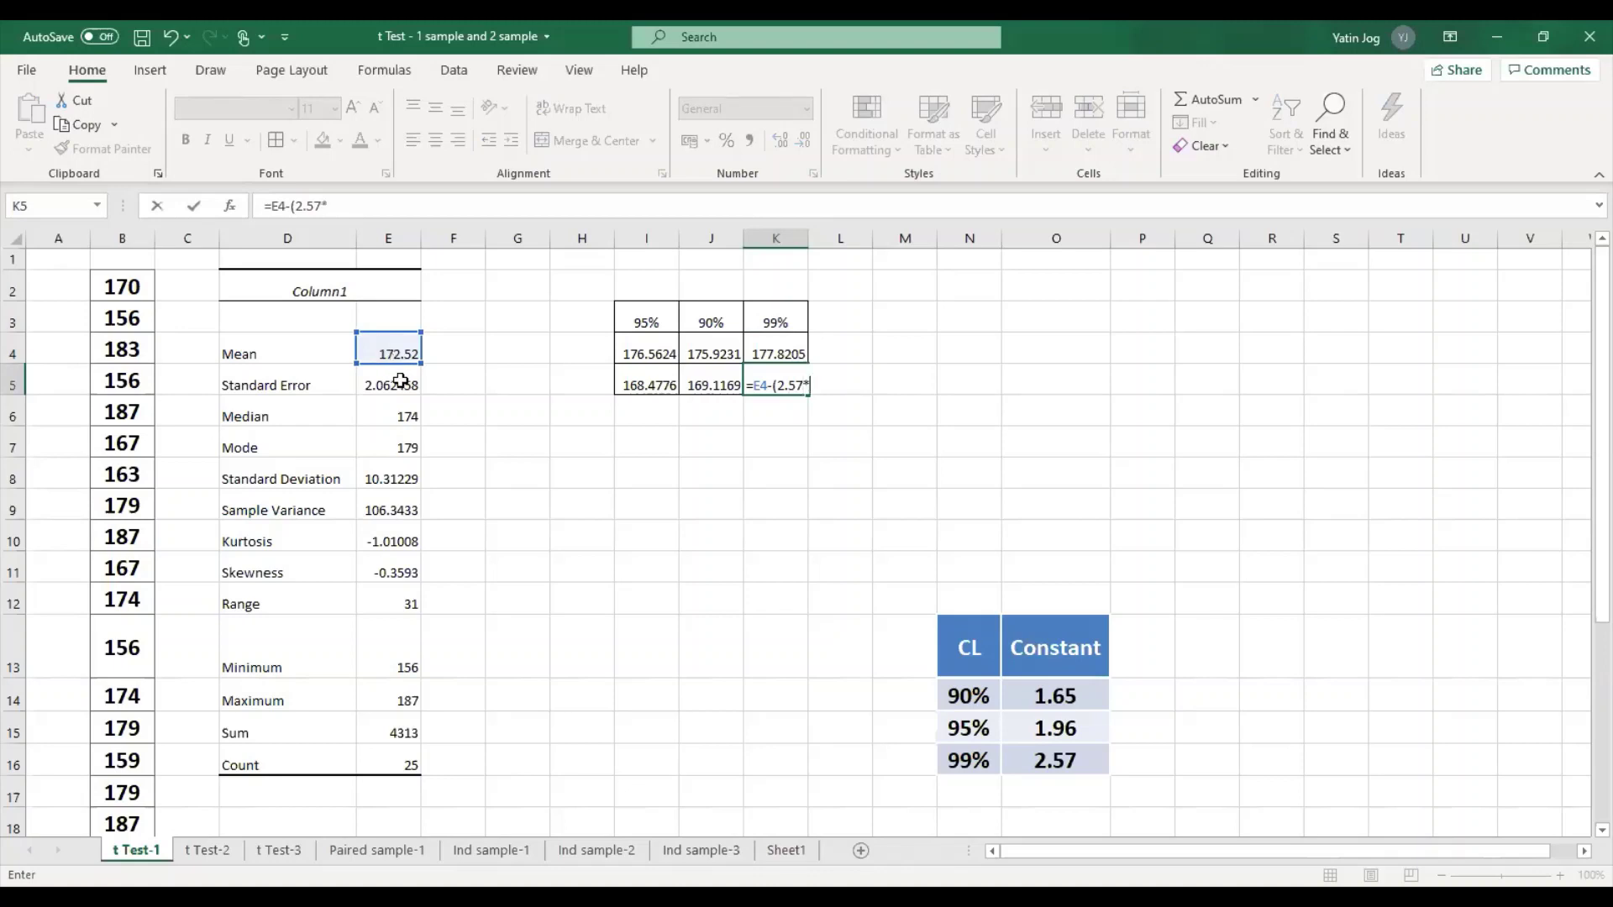
pyautogui.click(401, 381)
pyautogui.write(')')
pyautogui.press('Return')
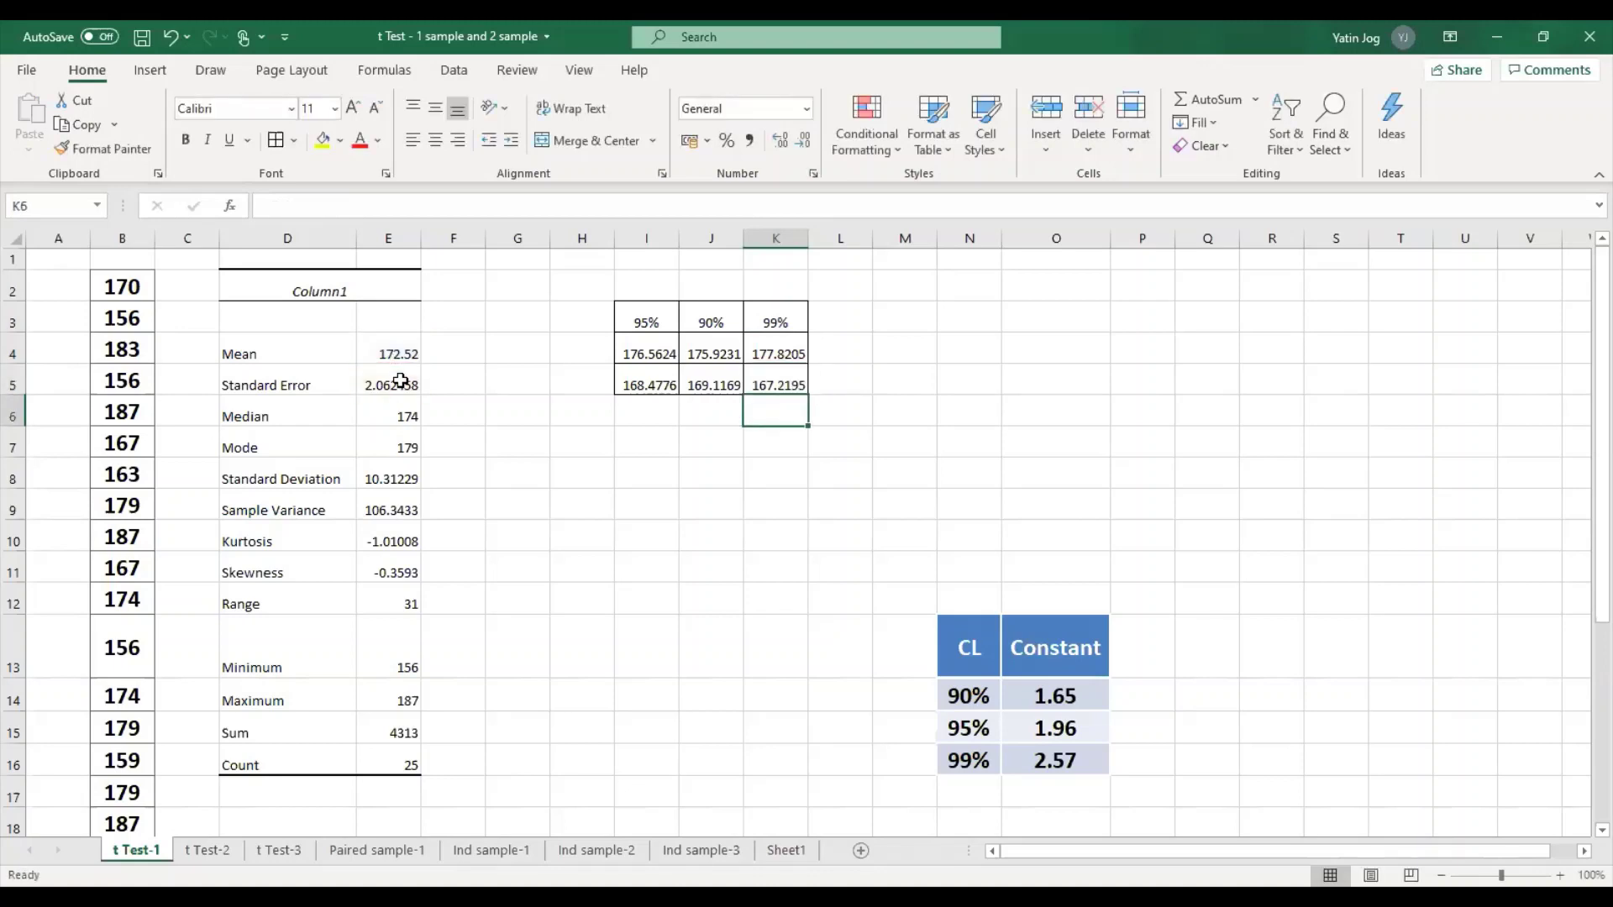
# Compare the upper-limit formulas in I4, J4 and K4 and the ranges of the 95%, 90% and 99% intervals.
pyautogui.click(725, 505)
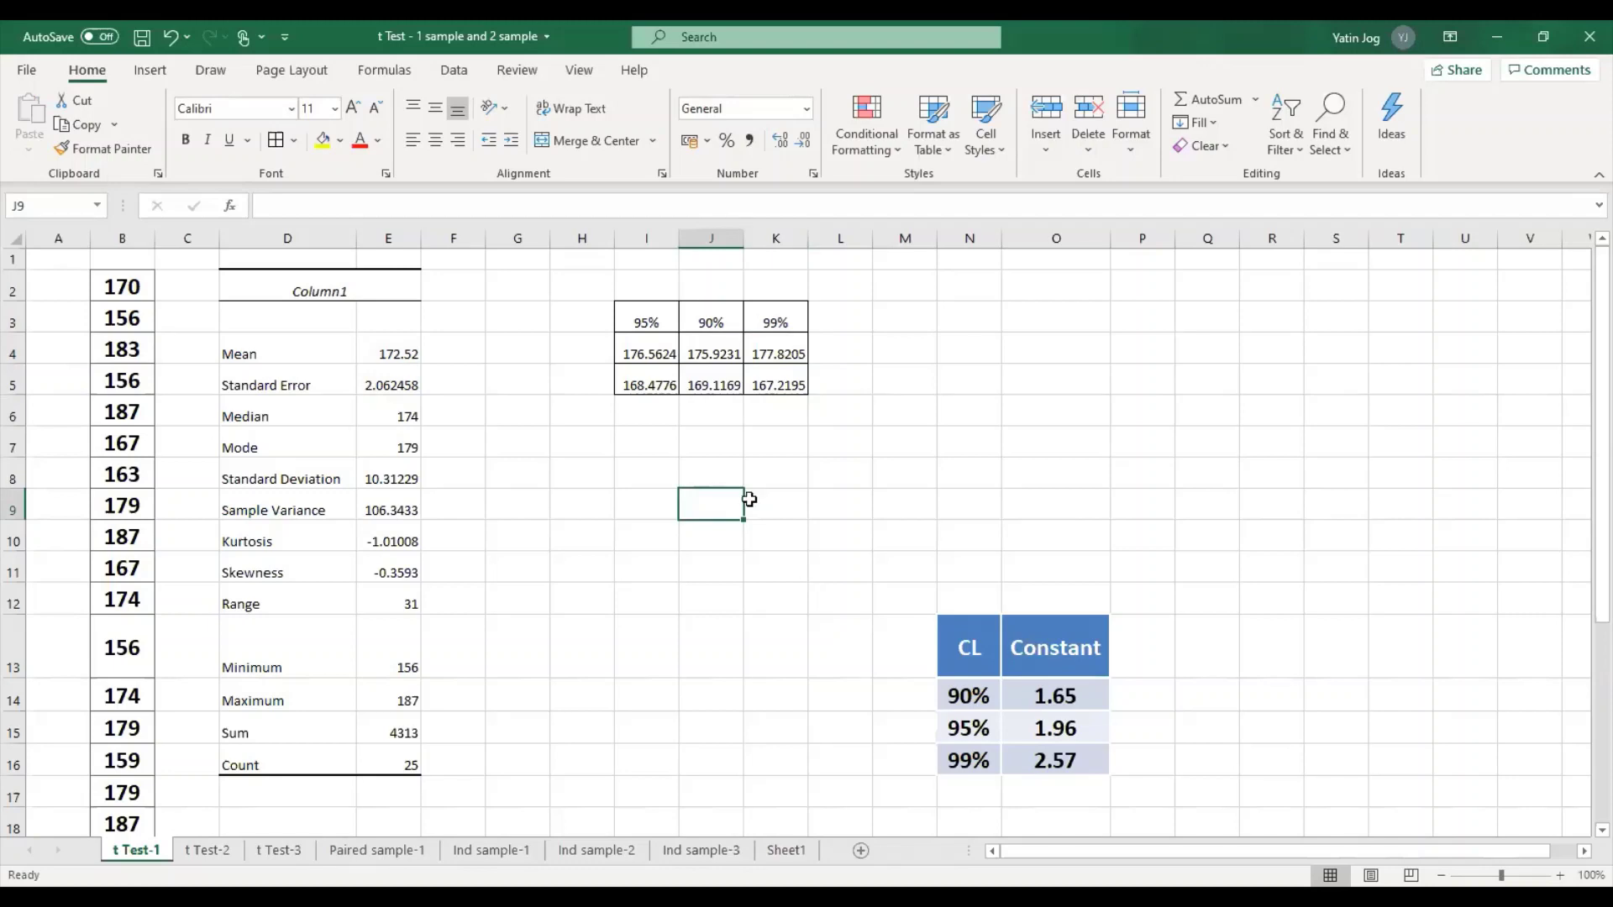
pyautogui.click(652, 347)
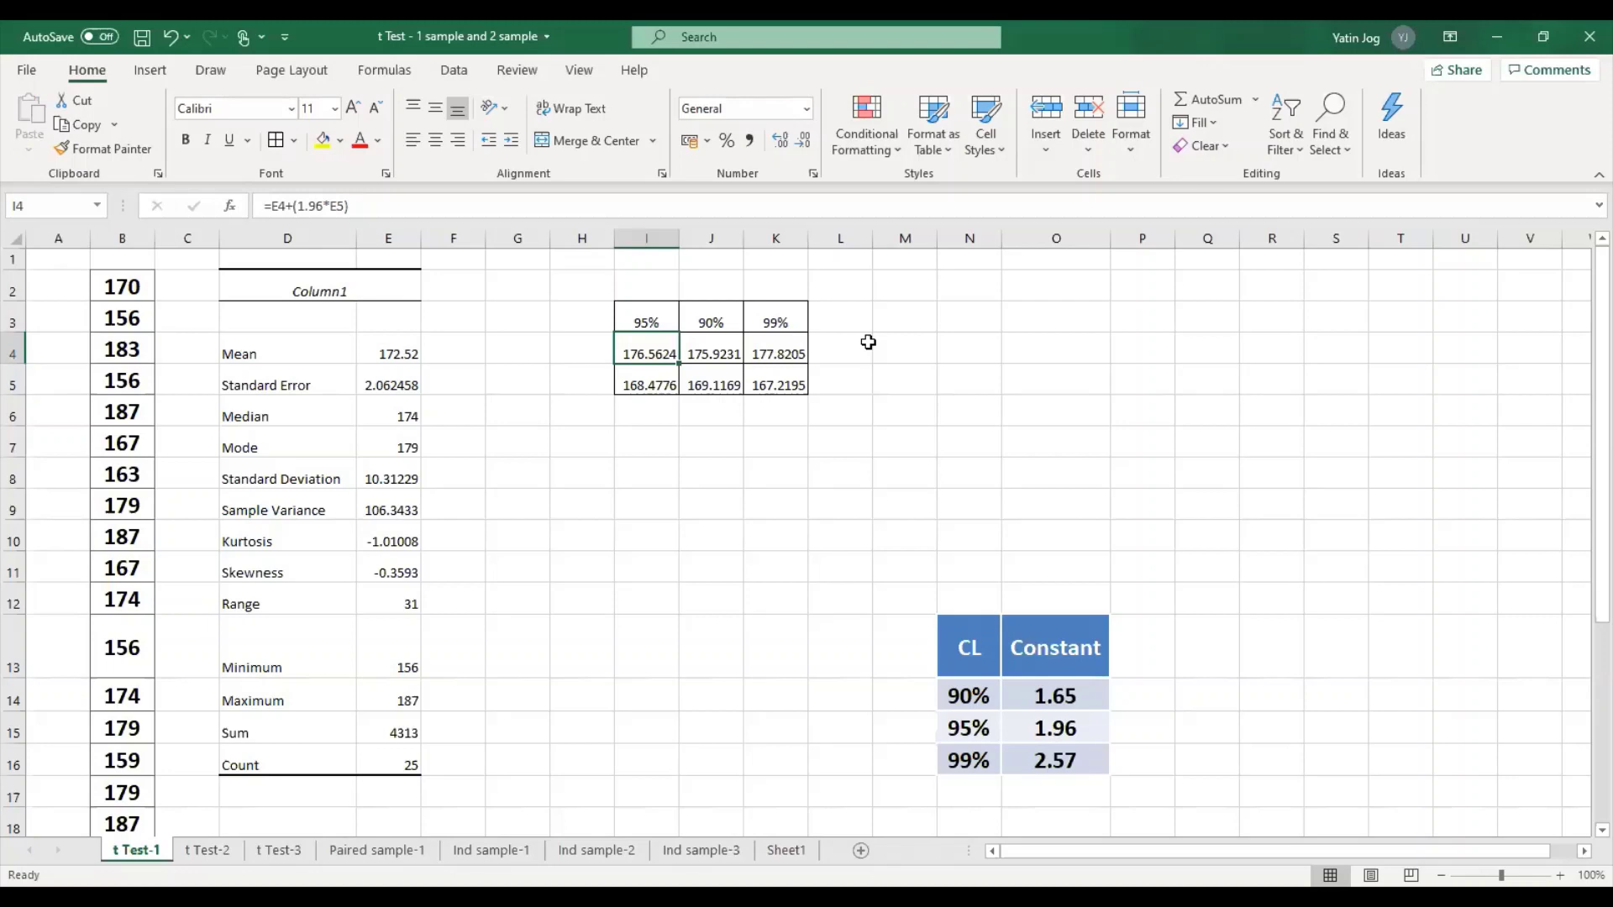
pyautogui.click(712, 351)
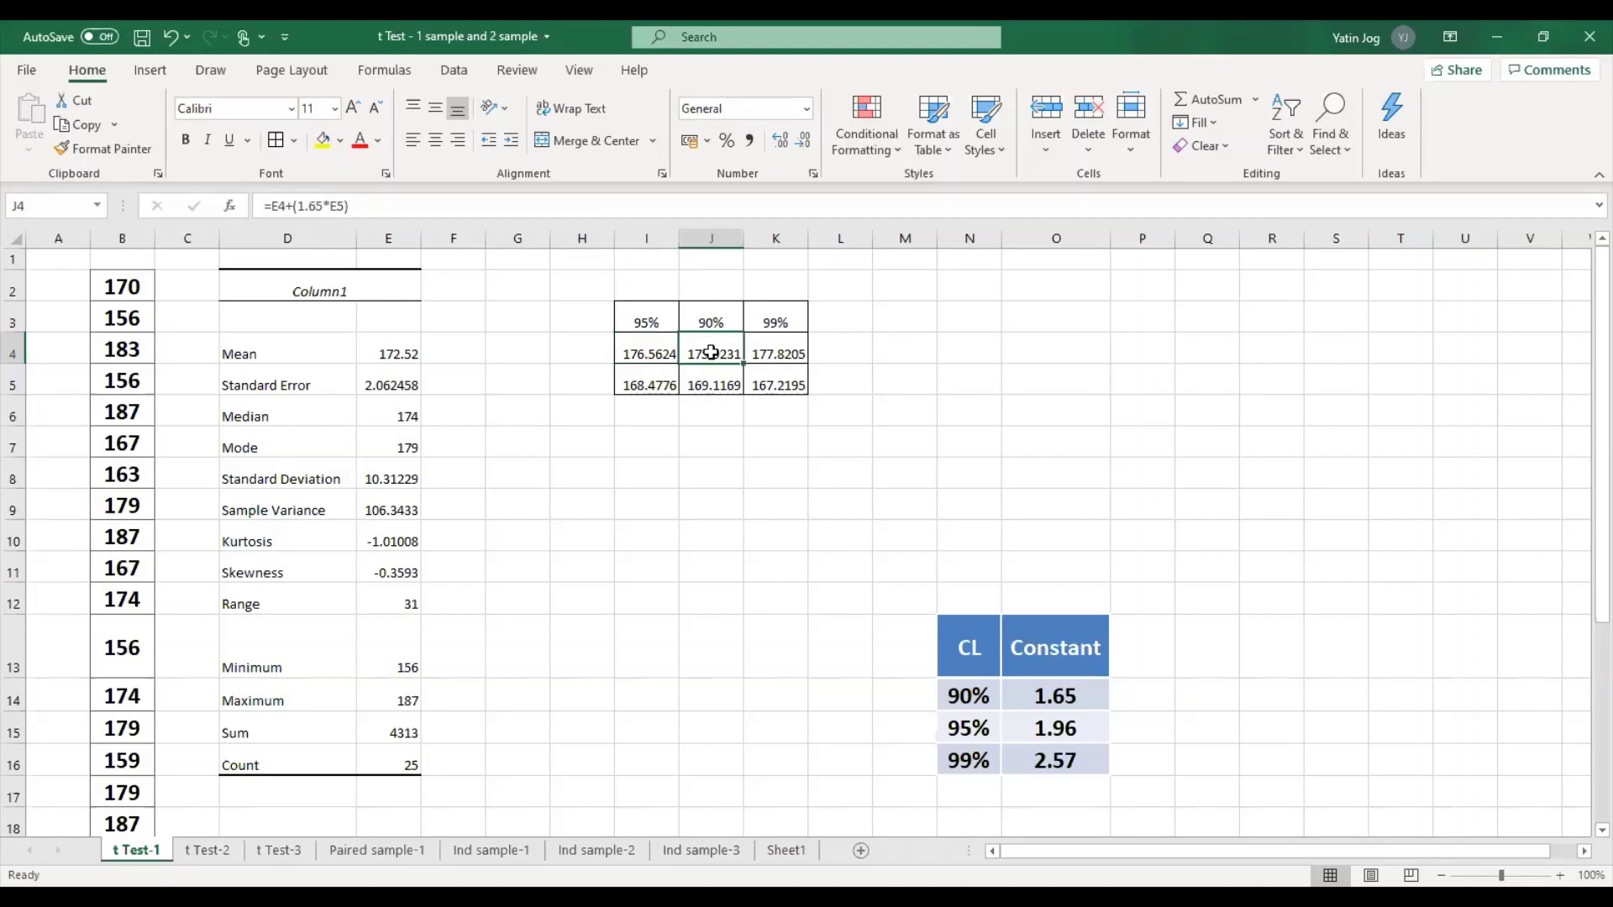
pyautogui.click(789, 352)
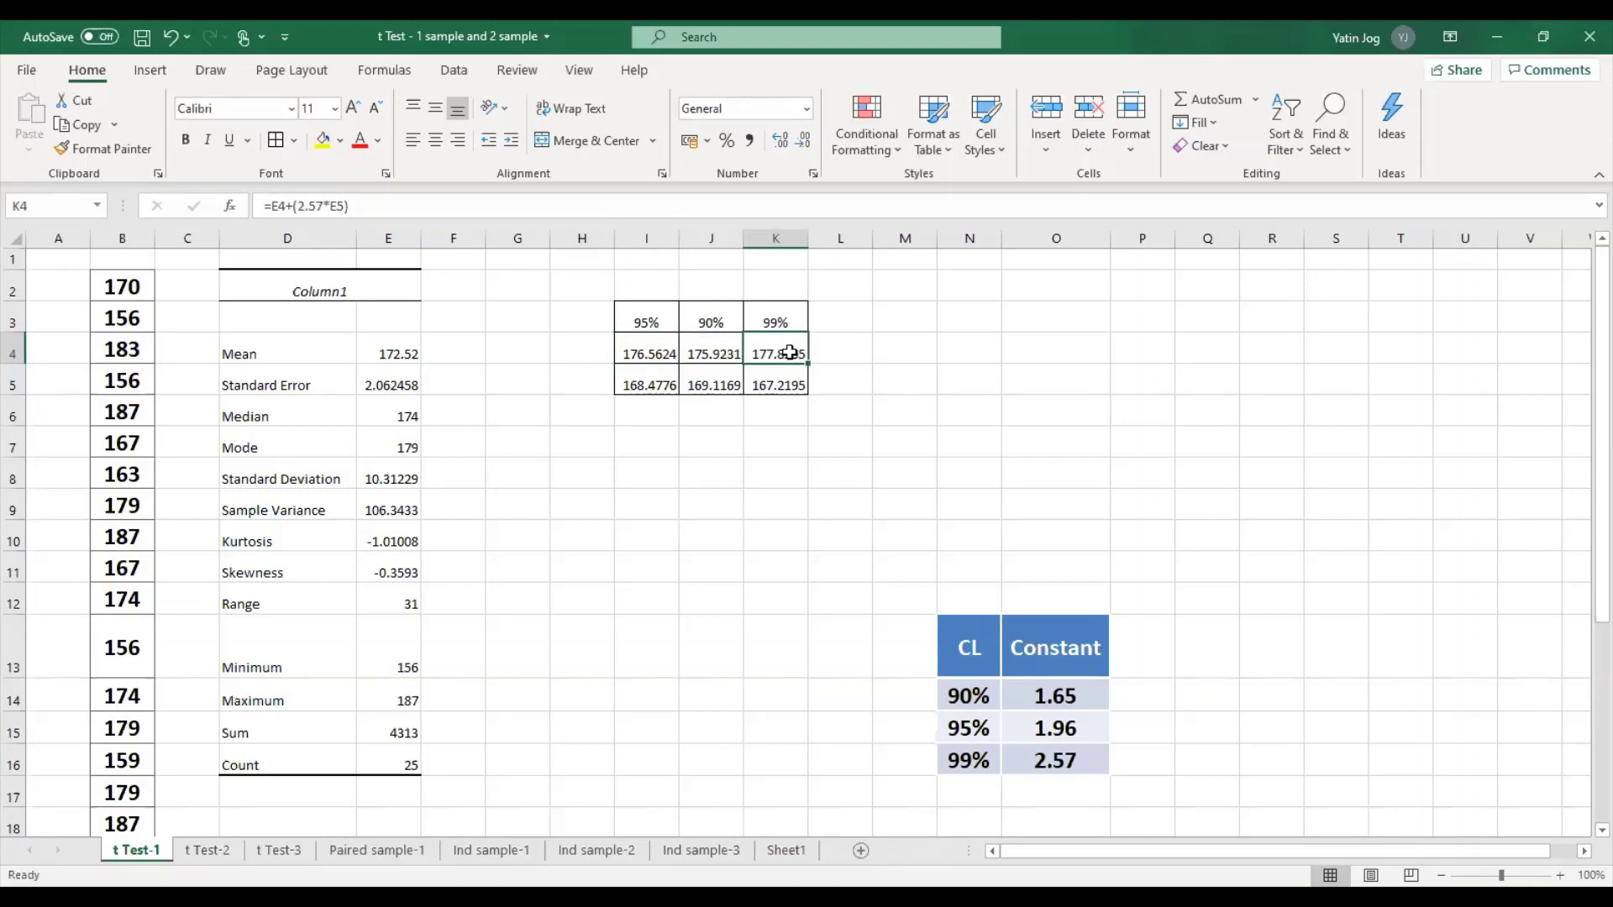
pyautogui.moveTo(655, 353); pyautogui.dragTo(739, 383)
pyautogui.moveTo(771, 357); pyautogui.dragTo(774, 382)
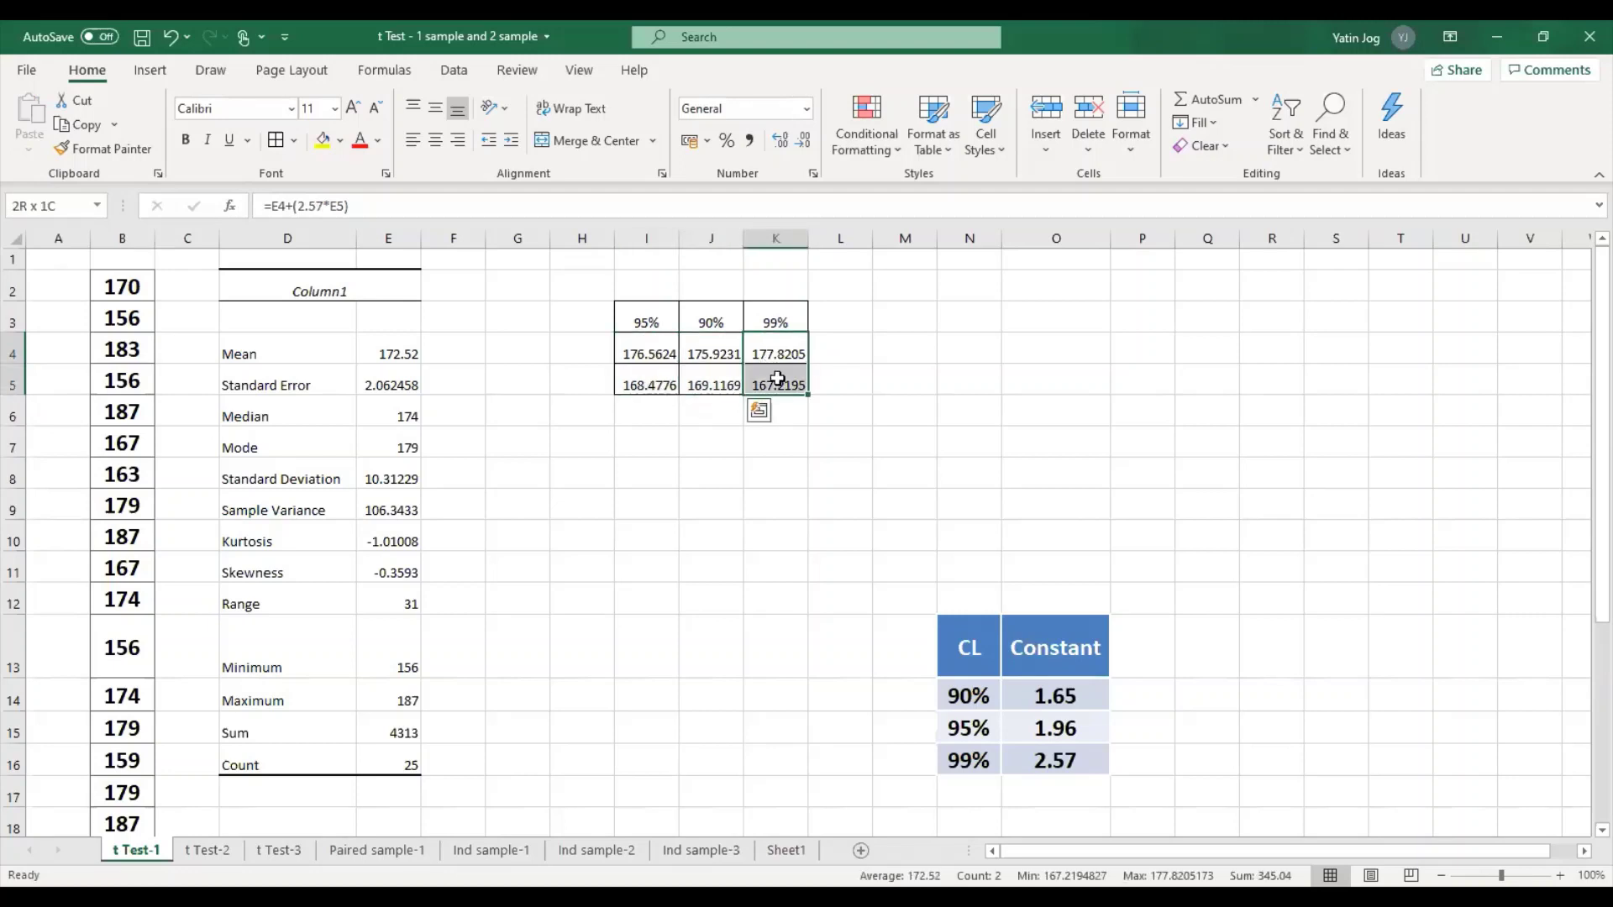